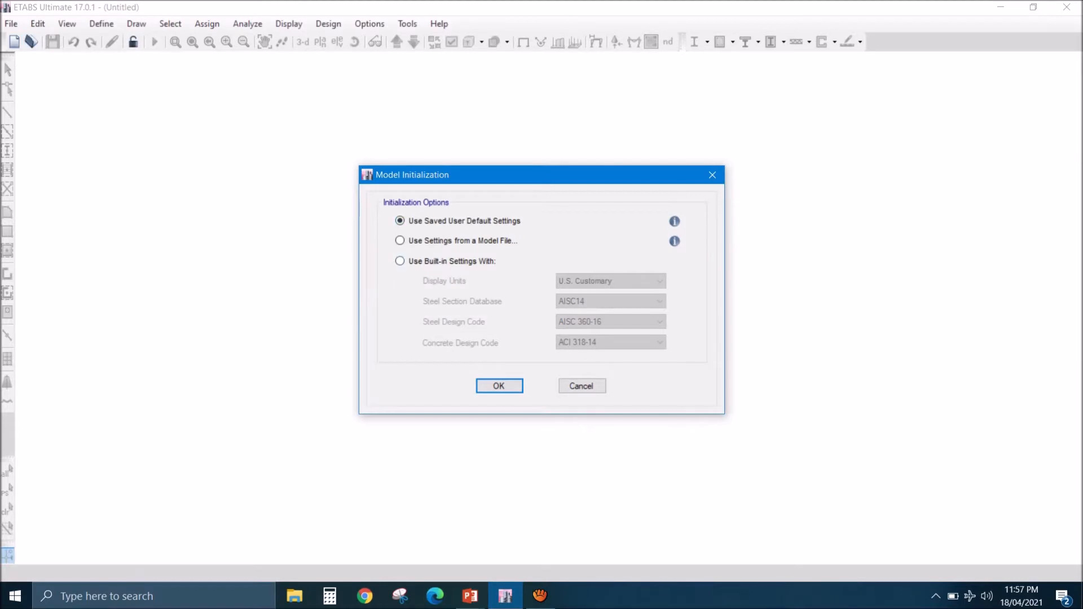
- Initialize a new model with the saved user default settings and create it from the Blank template
key(Return)
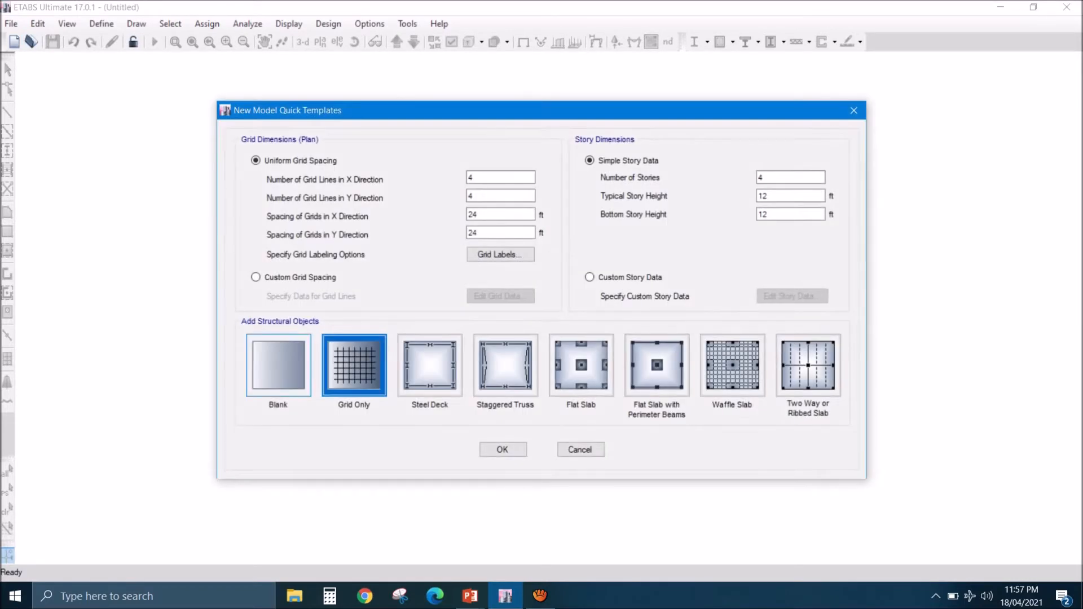
click(278, 365)
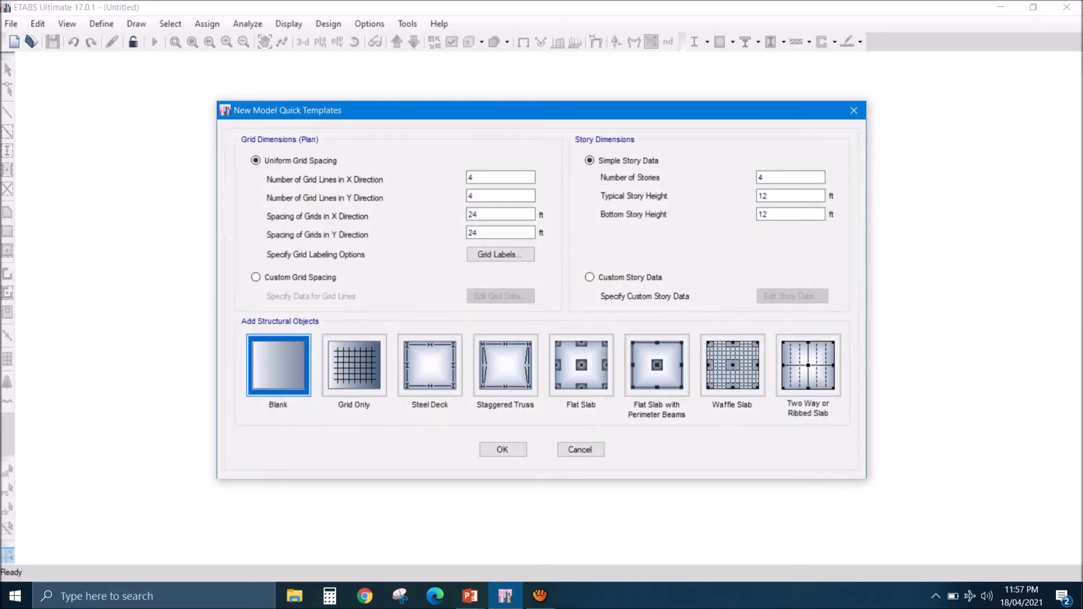
click(502, 450)
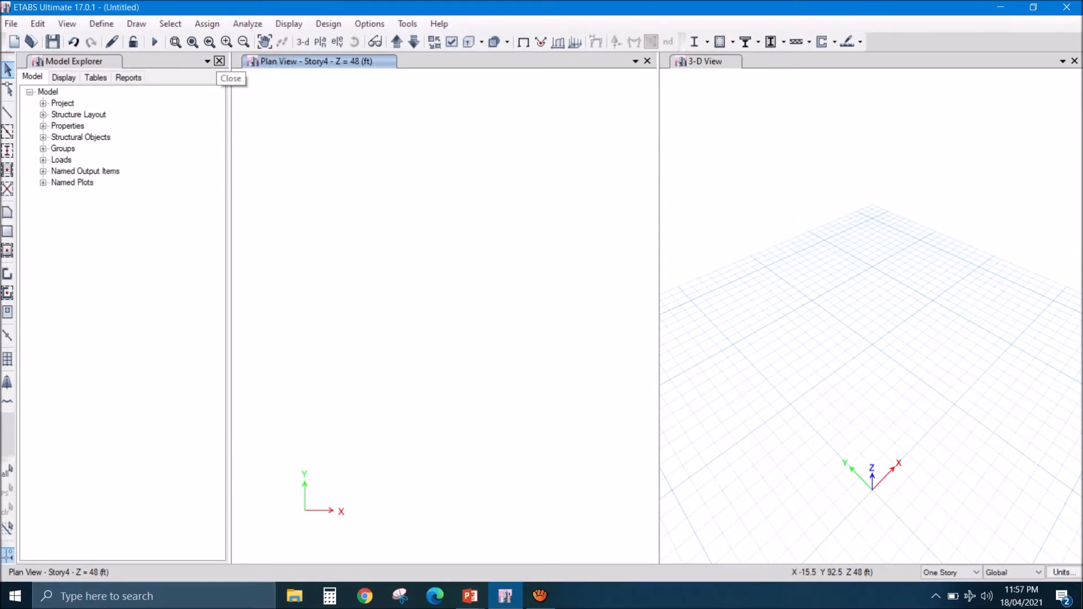
- Close the Model Explorer and widen the plan view, narrowing the 3-D view
click(220, 60)
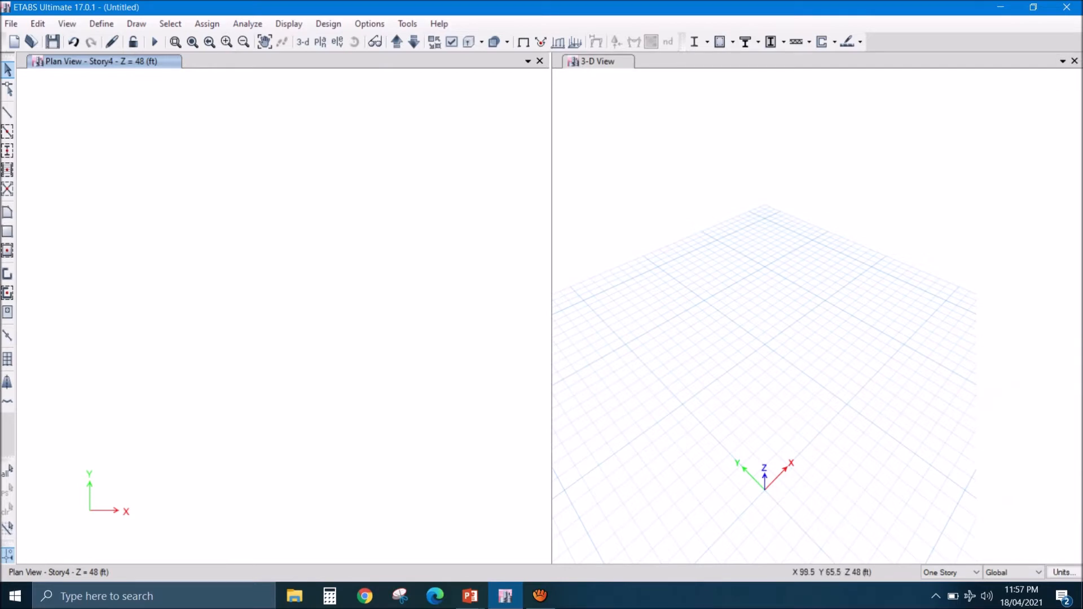
drag(552, 282, 832, 282)
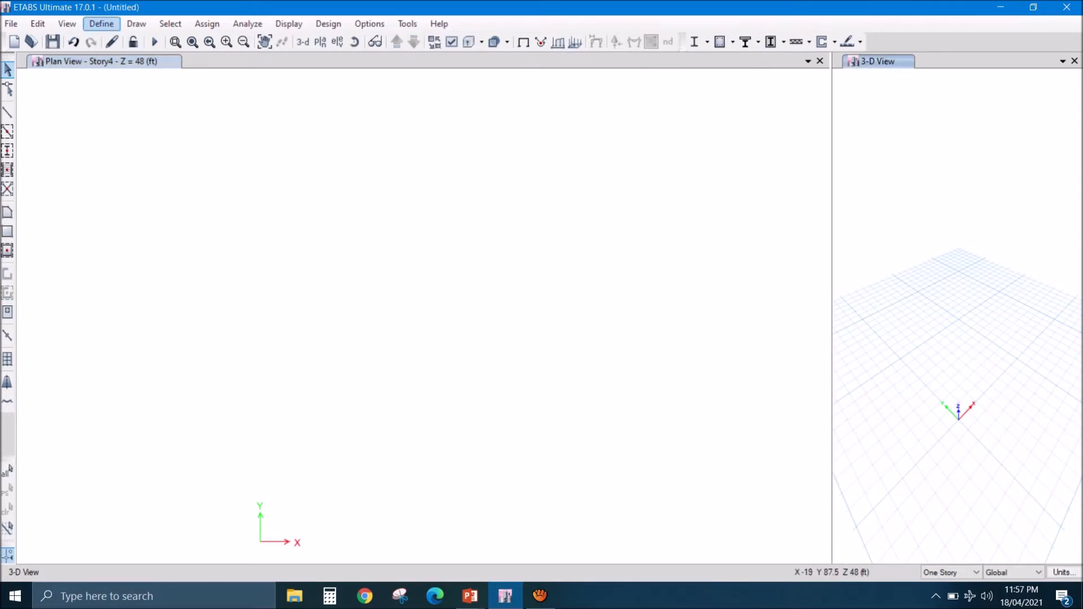
- Add a new United States concrete material with the Customary standard and grade f'c 3000 psi
click(101, 23)
click(149, 40)
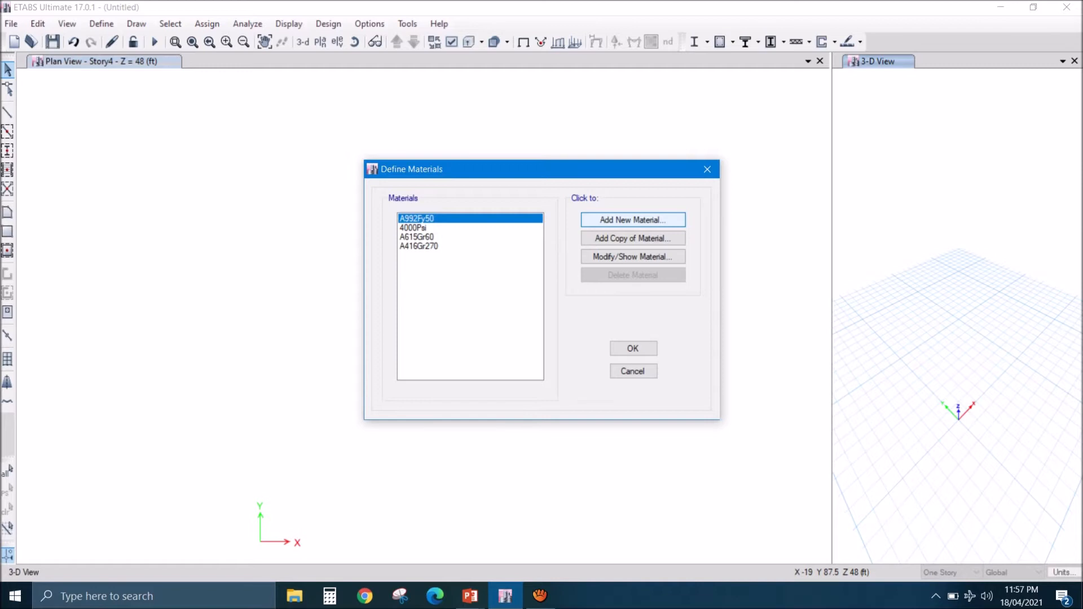
click(633, 219)
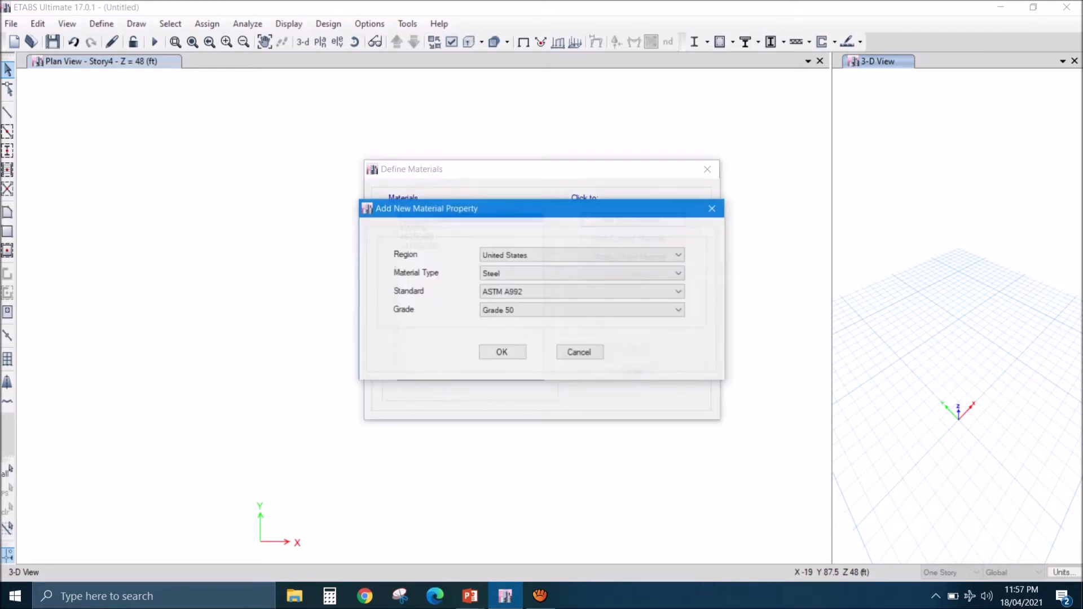
click(582, 274)
click(582, 294)
click(583, 311)
click(501, 323)
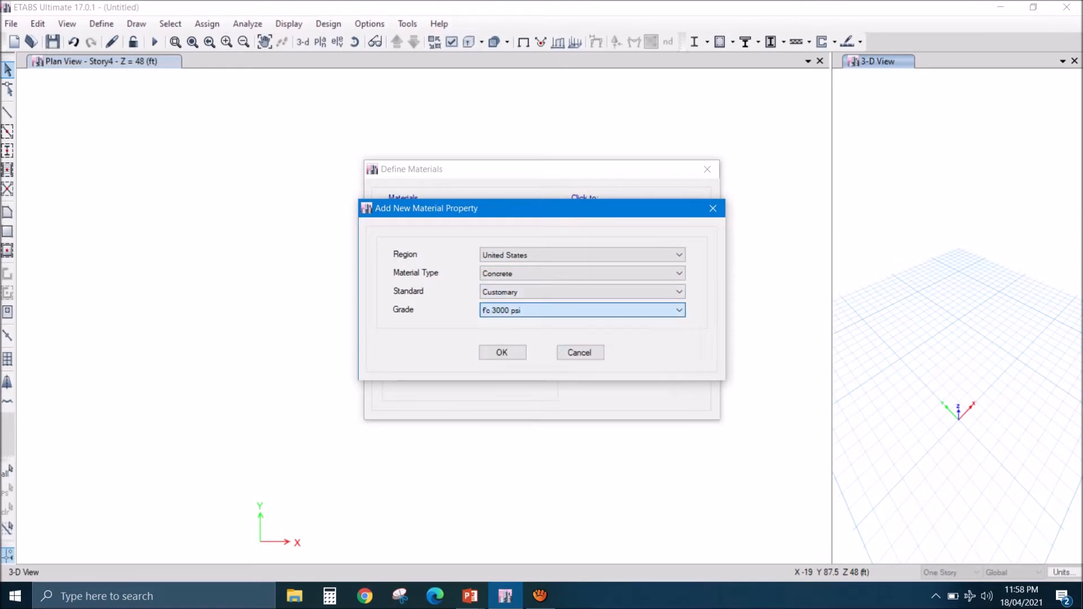
click(501, 353)
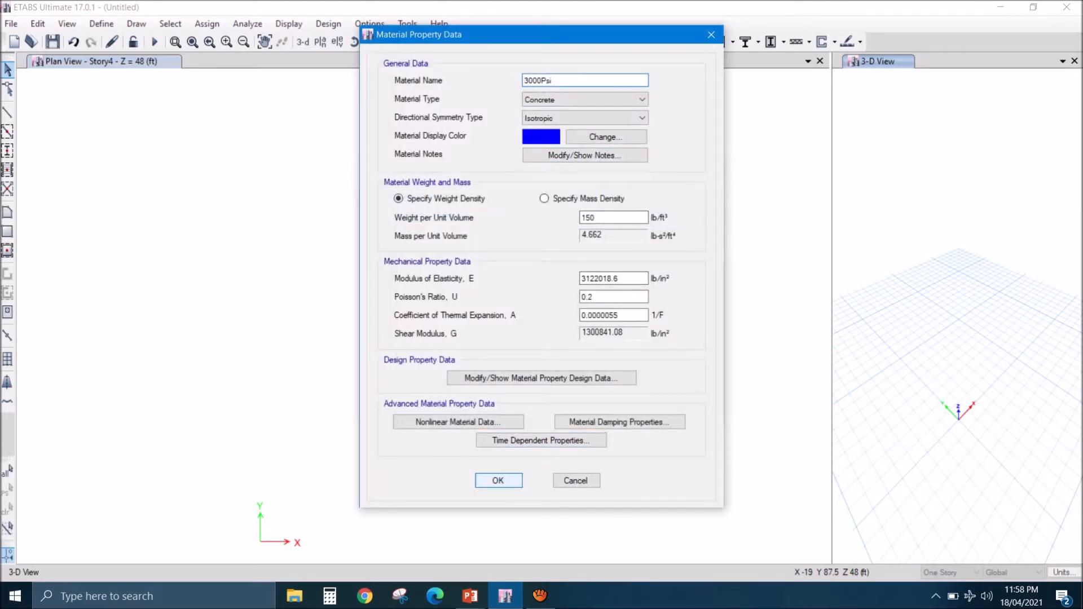
click(499, 481)
- Add a United States rebar material with standard ASTM A615 and Grade 40, and accept the material definitions
click(633, 220)
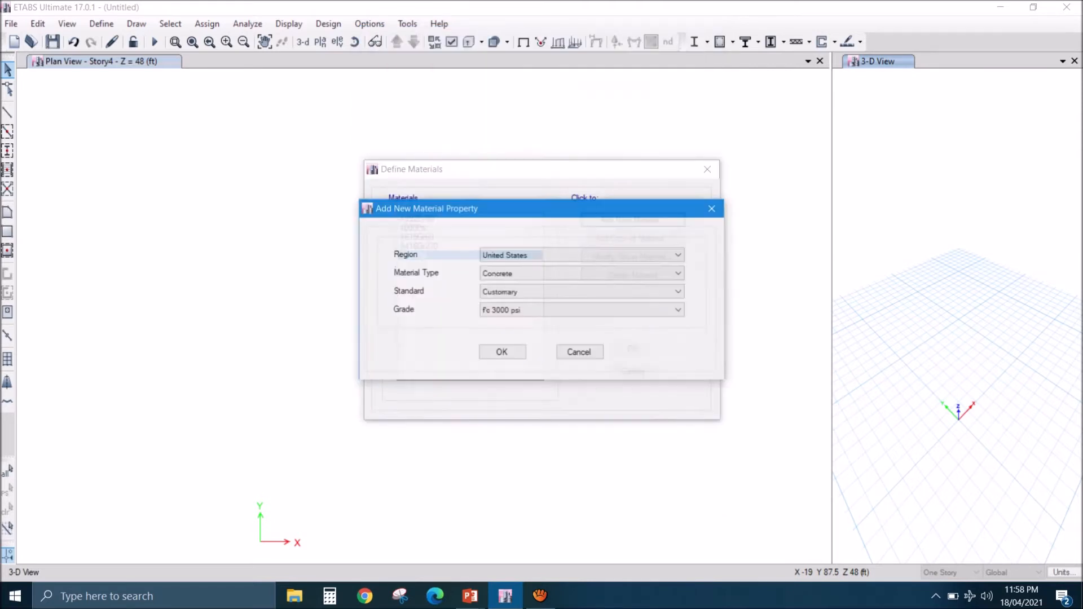
click(621, 274)
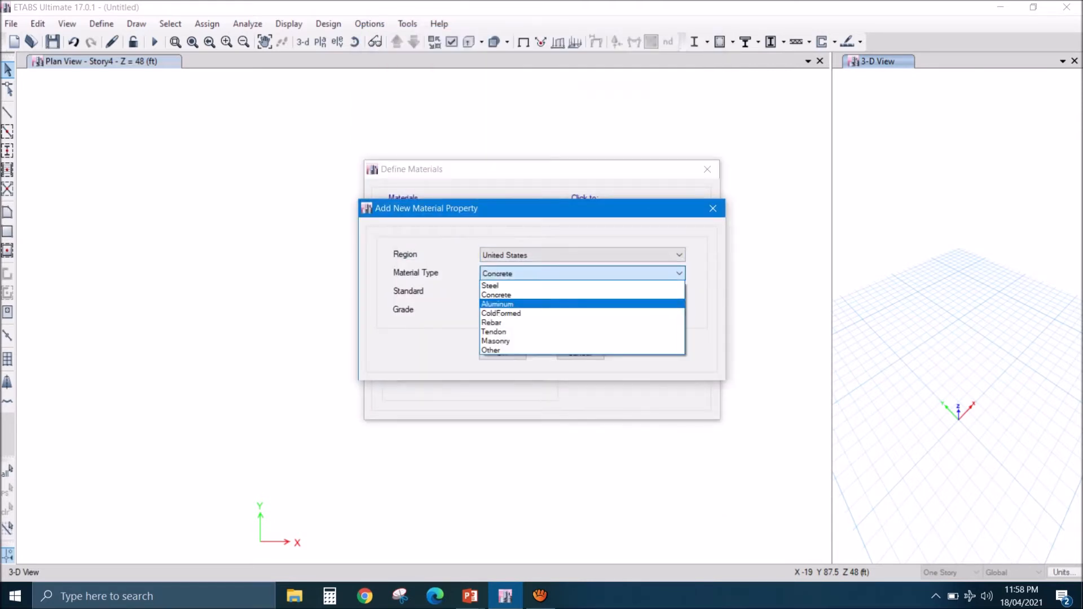
click(582, 323)
click(621, 310)
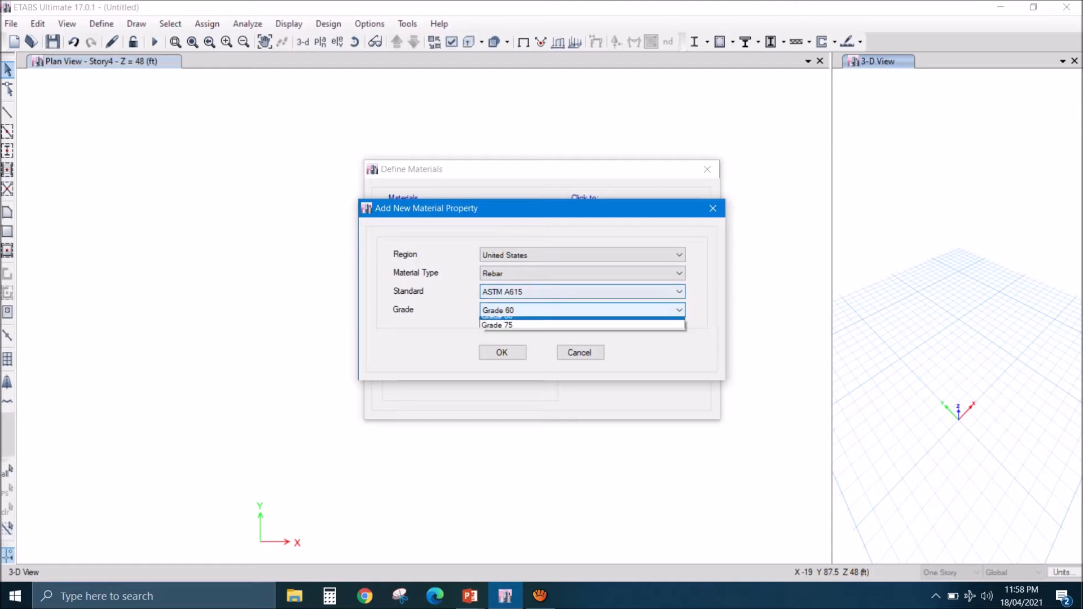
click(508, 319)
click(502, 353)
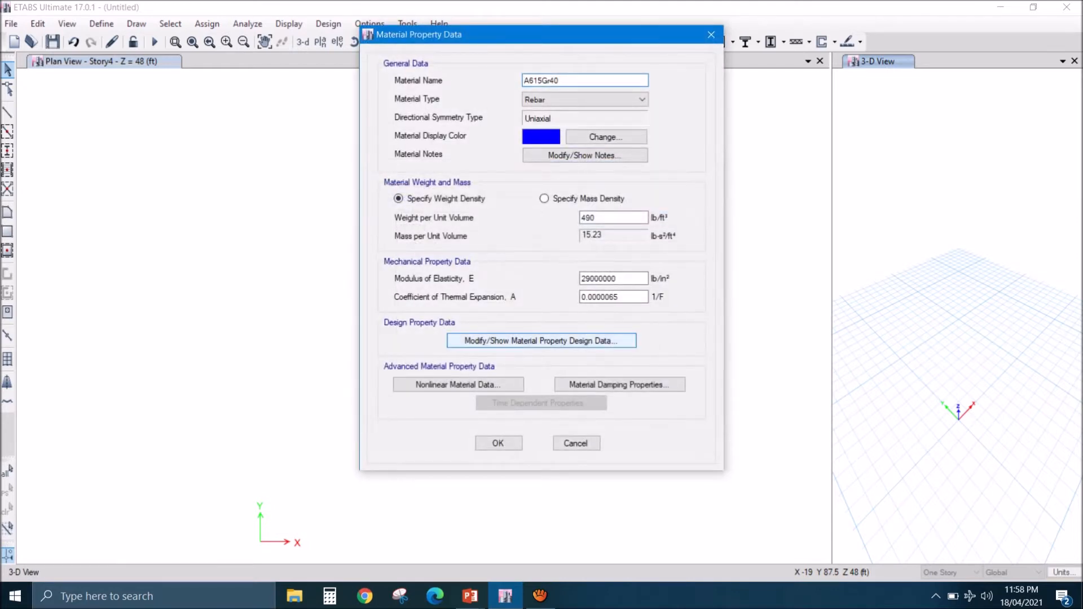
click(498, 444)
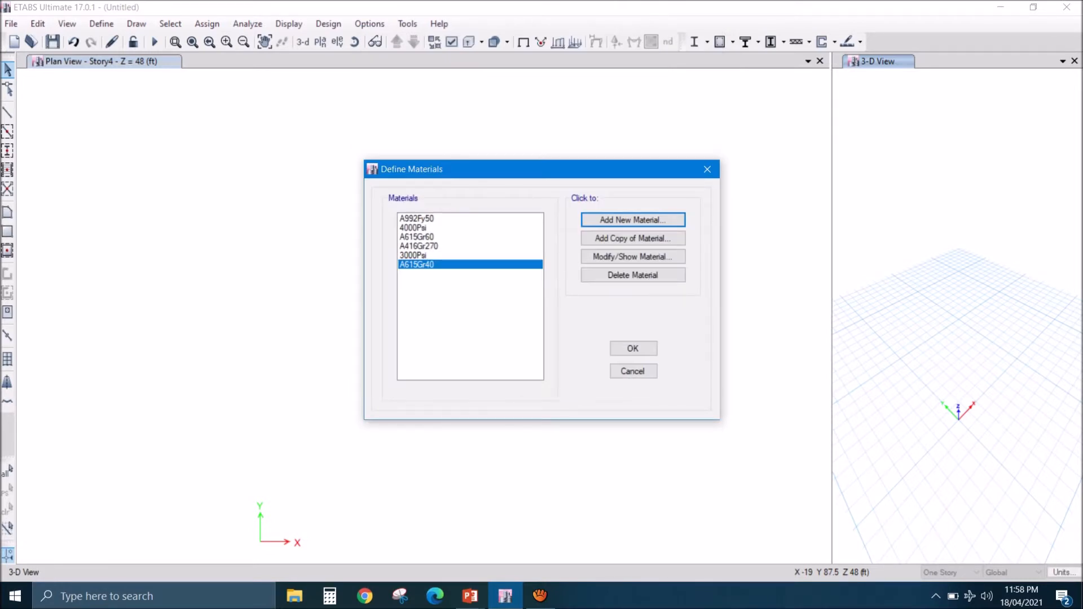
click(632, 348)
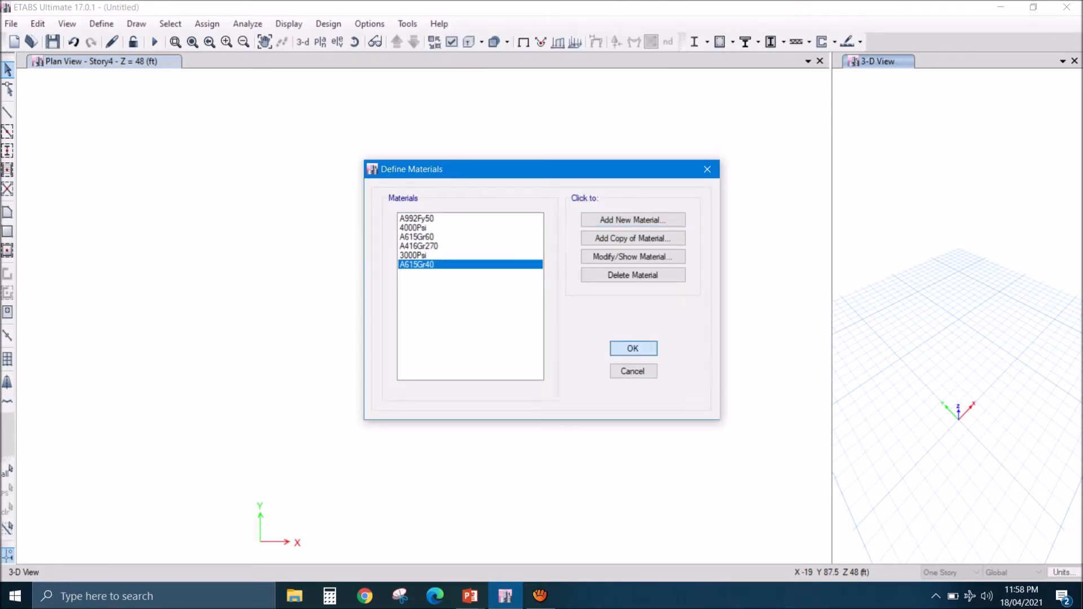
- Add a concrete rectangular frame section named BEAM 9X12 and assign it the 3000Psi material
click(102, 23)
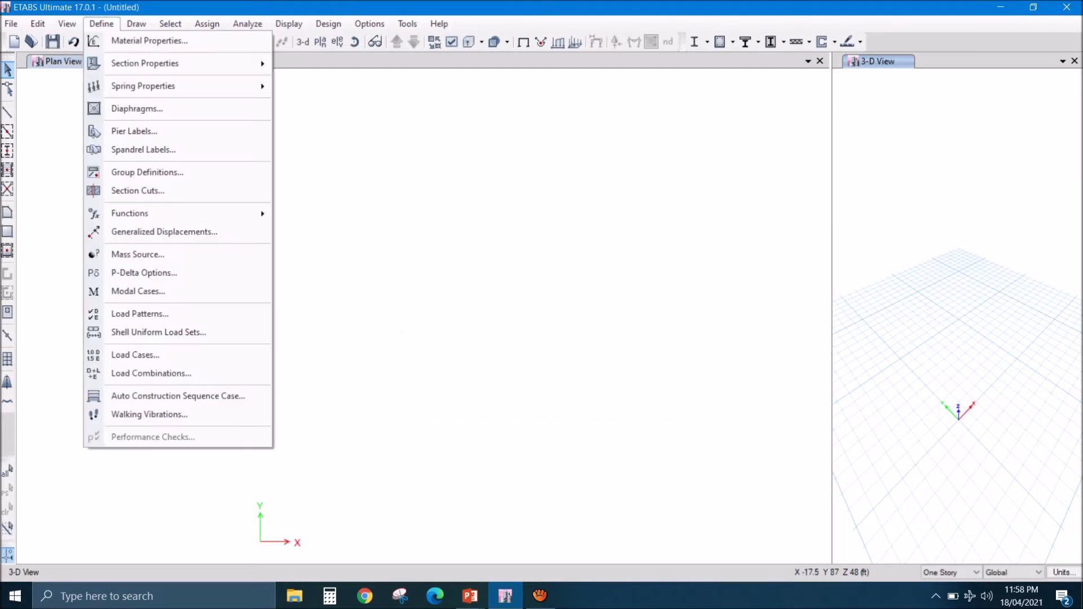
mouse_move(145, 64)
click(332, 65)
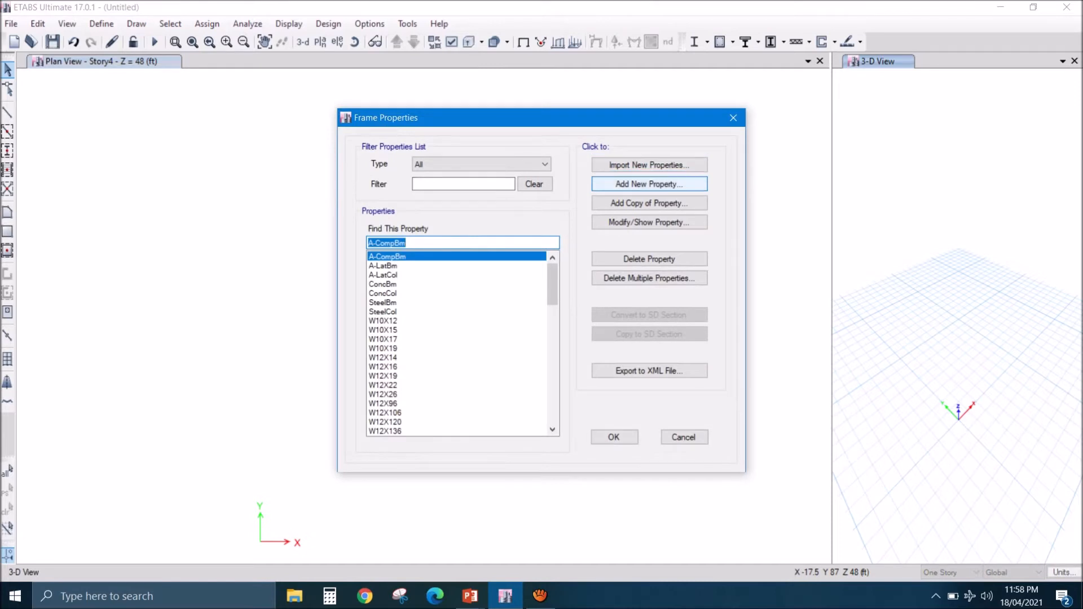
click(649, 184)
click(302, 264)
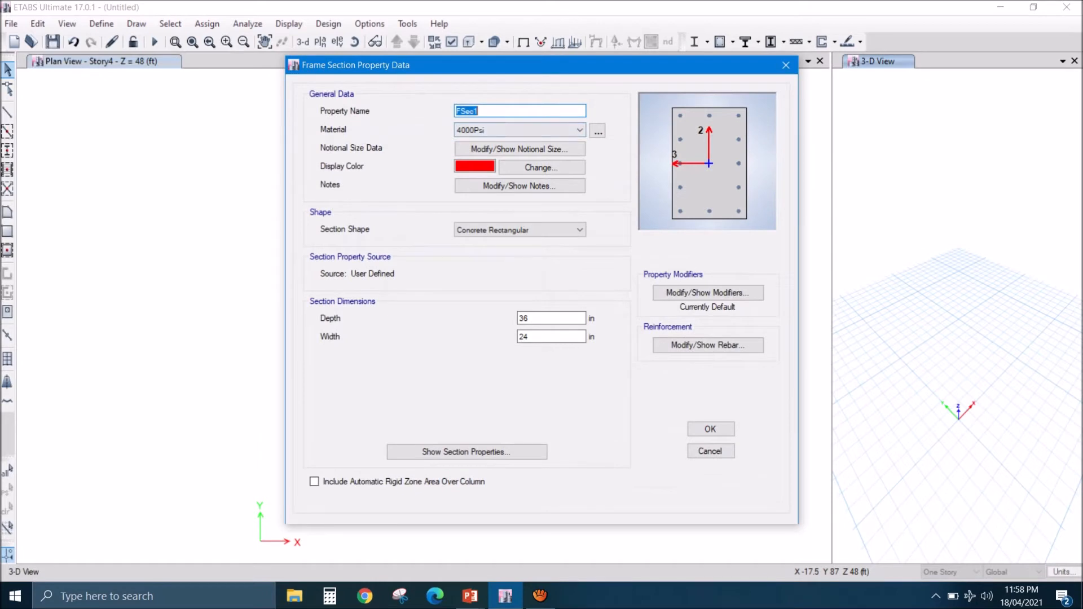
text(beam)
key(BackSpace)
key(BackSpace)
key(BackSpace)
key(BackSpace)
key(BackSpace)
text(BEAM 9X12)
click(579, 130)
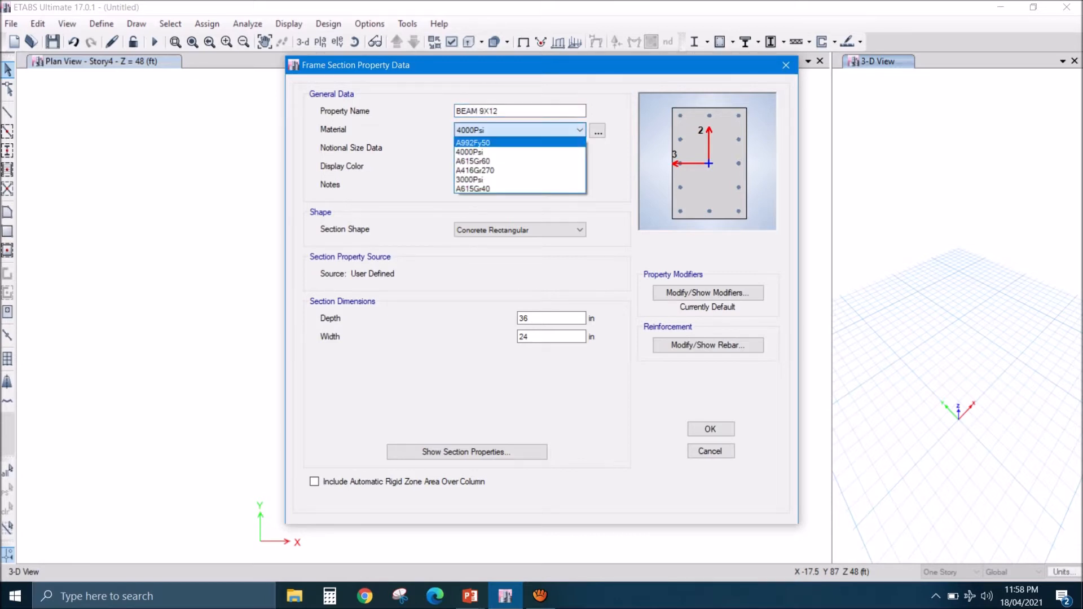
click(519, 180)
- Set the section's depth to 9 in and its width to 12 in
double_click(533, 318)
text(9)
double_click(533, 337)
text(12)
click(524, 318)
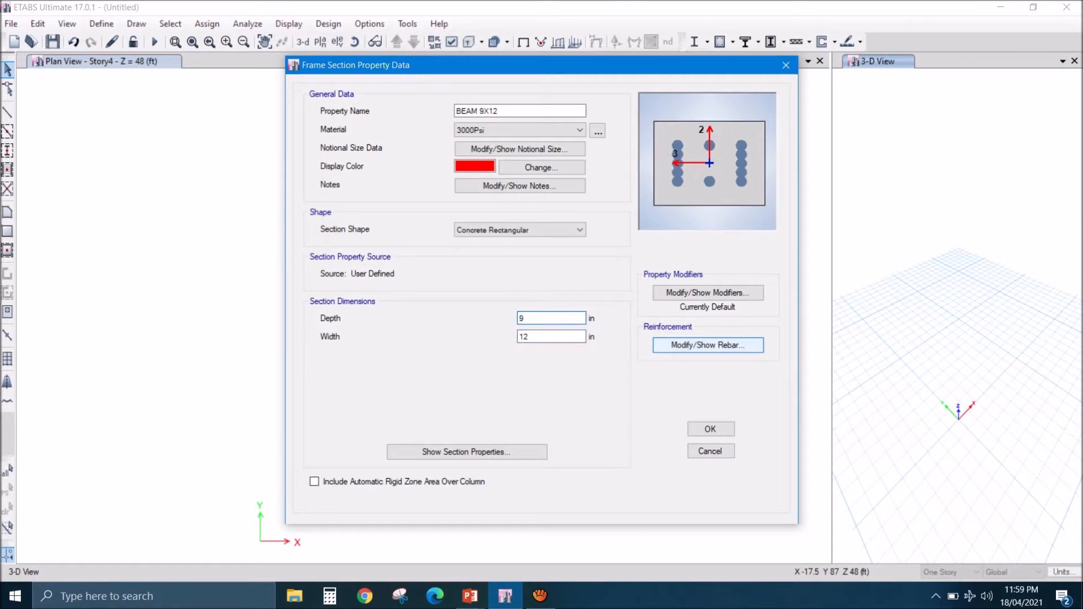
- Set the reinforcement to M3 Design Only (Beam) with A615Gr40 ties and 1.5 in top and bottom cover, and save the section
click(708, 344)
click(346, 146)
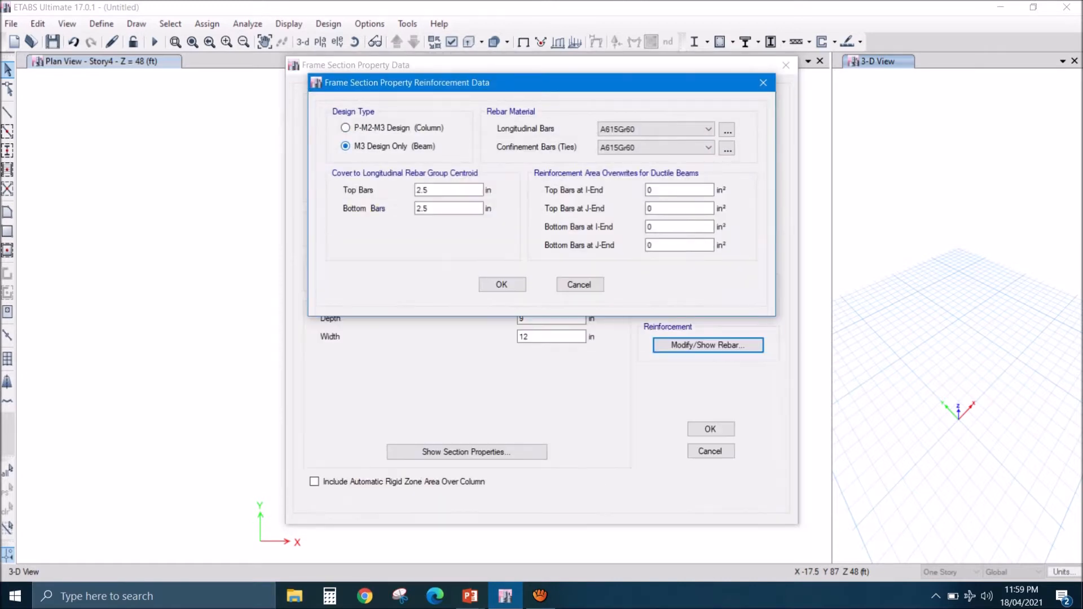
click(655, 147)
click(617, 169)
double_click(422, 189)
text(1.5)
key(Tab)
key(BackSpace)
text(1.5)
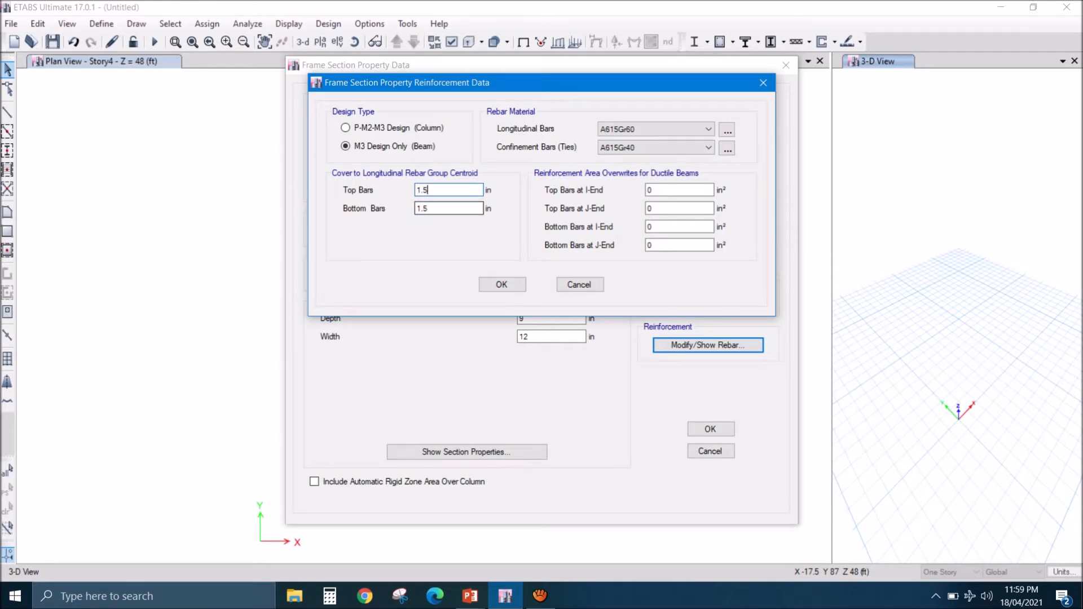
key(Return)
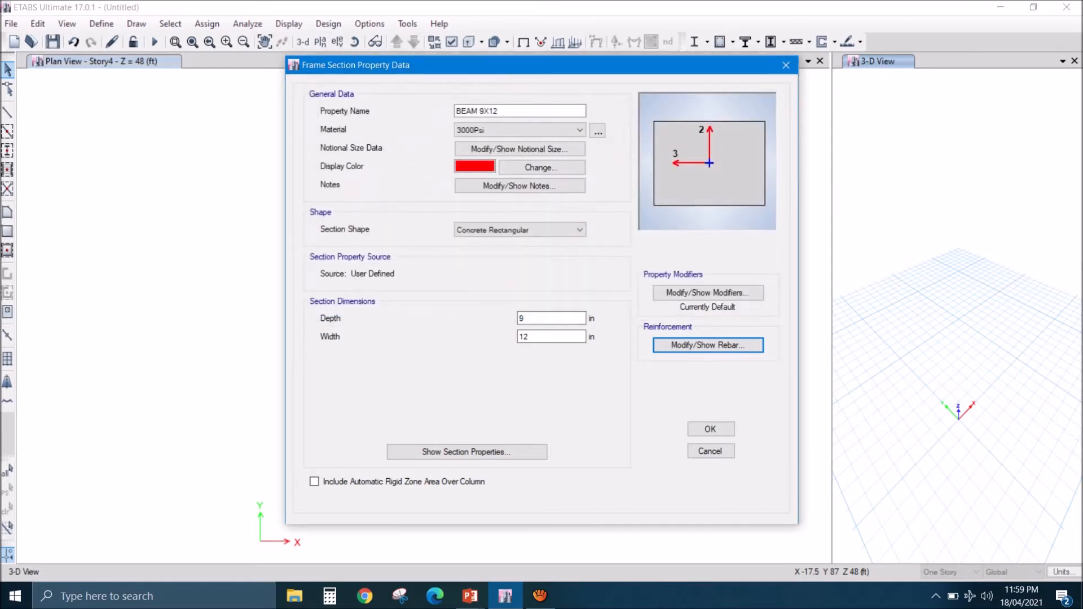
click(711, 429)
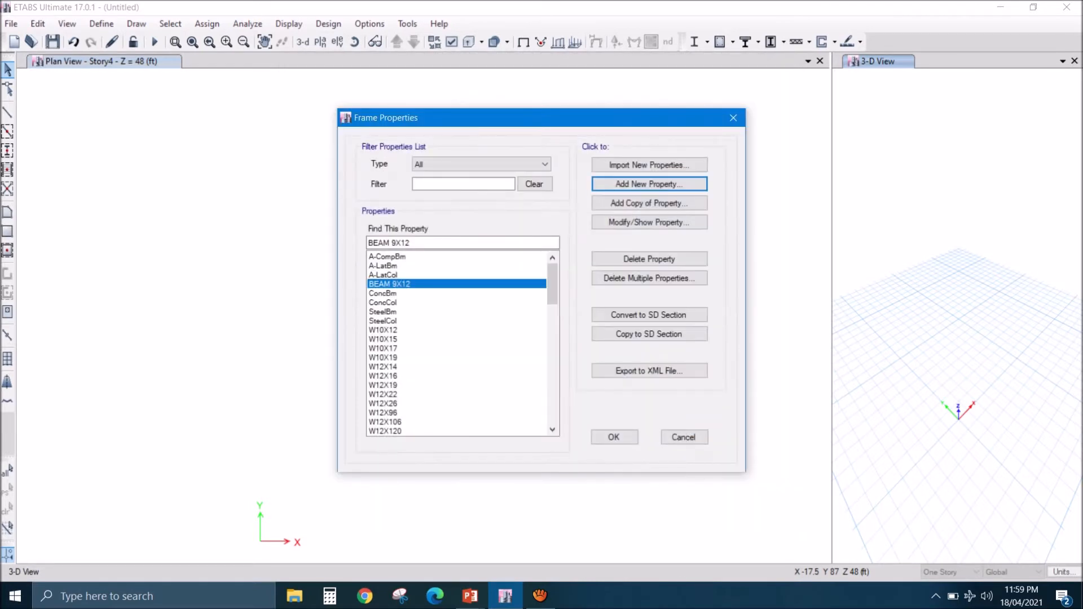
- Add a copy of the BEAM 9X12 section named BEAM 9X15 with a width of 15 in
click(649, 203)
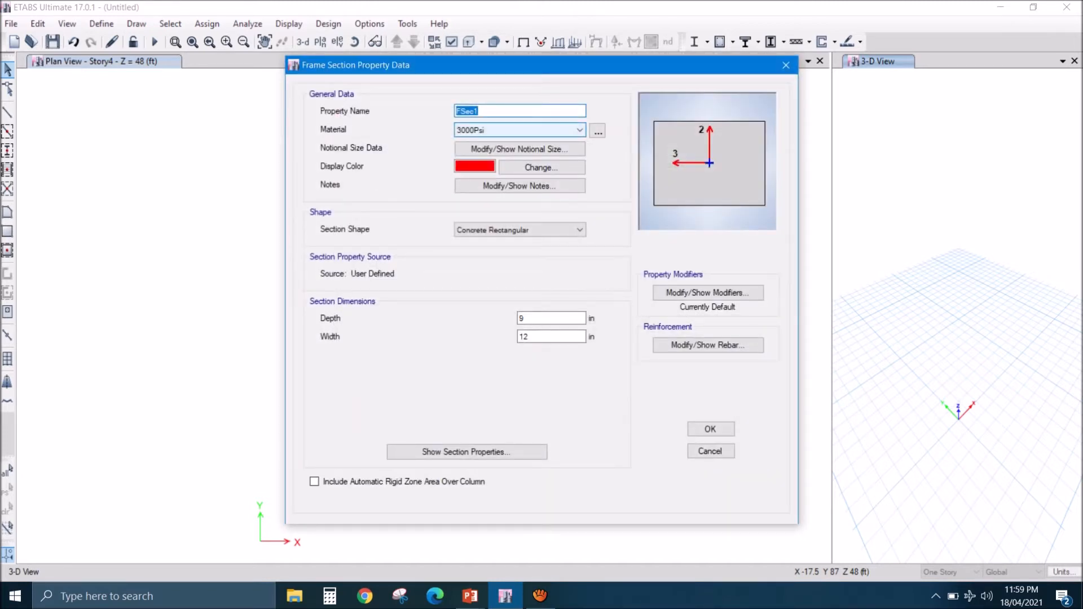
text(BEAM 9X15)
double_click(524, 337)
text(15)
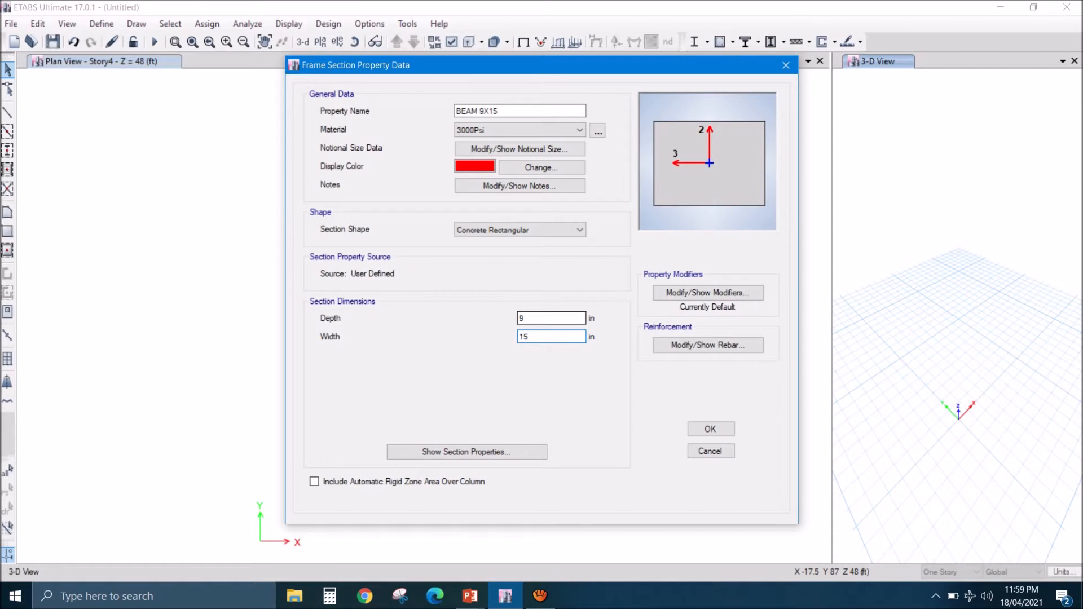
- Review the copied section's rebar data, and save the section with a depth of 15 in and a width of 9 in
click(708, 345)
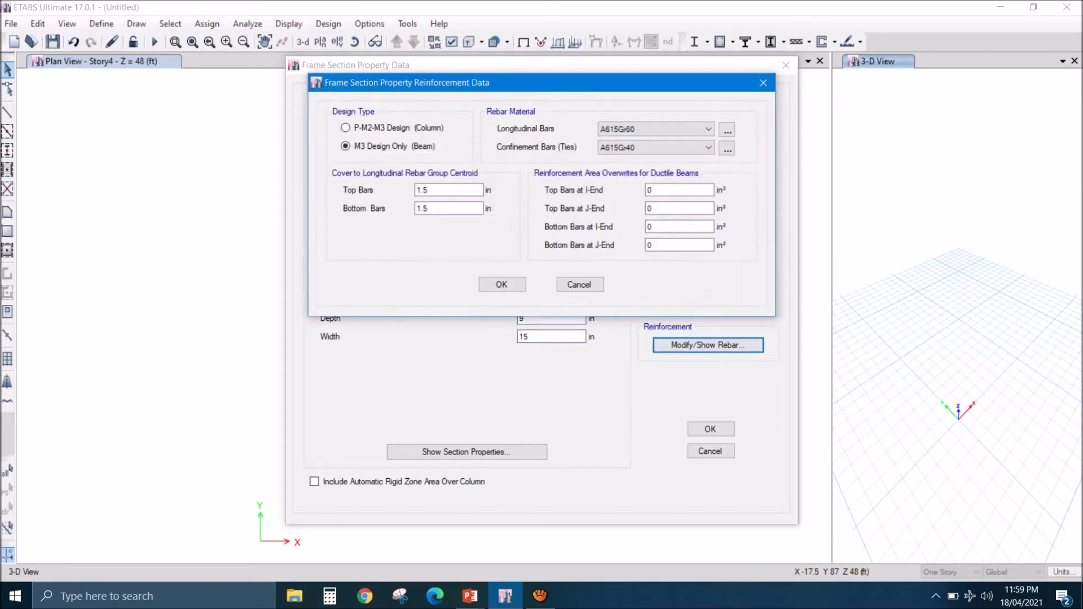
click(502, 284)
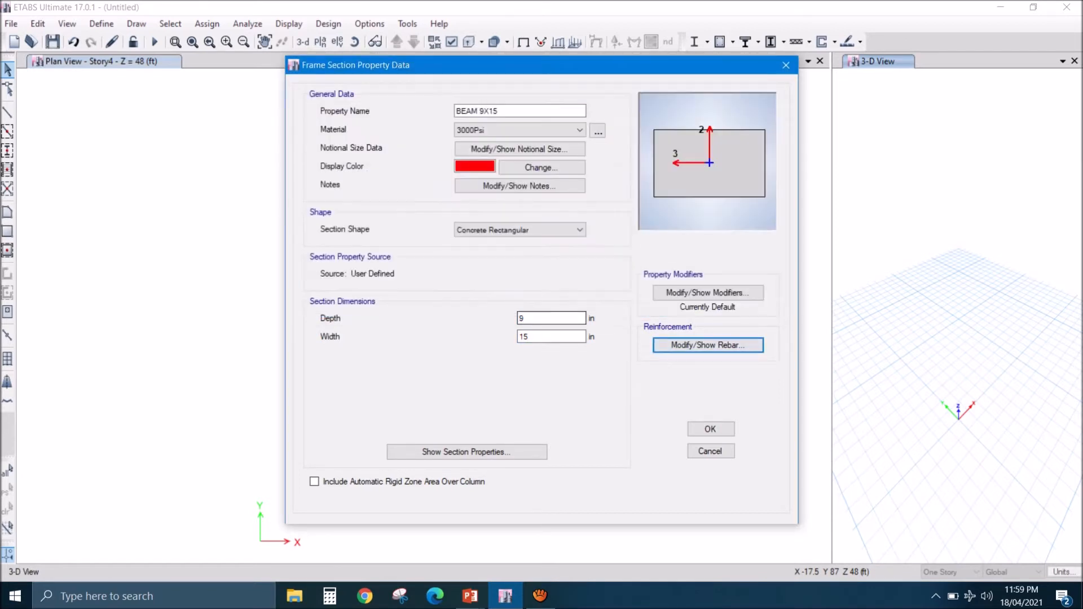
double_click(525, 319)
text(15)
key(Tab)
text(9)
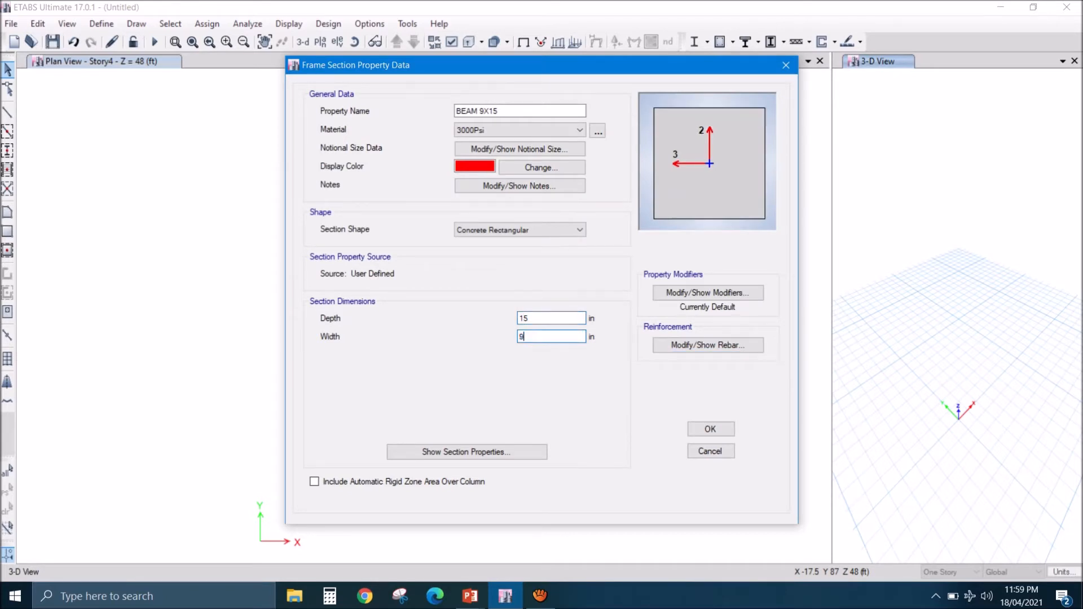
click(546, 318)
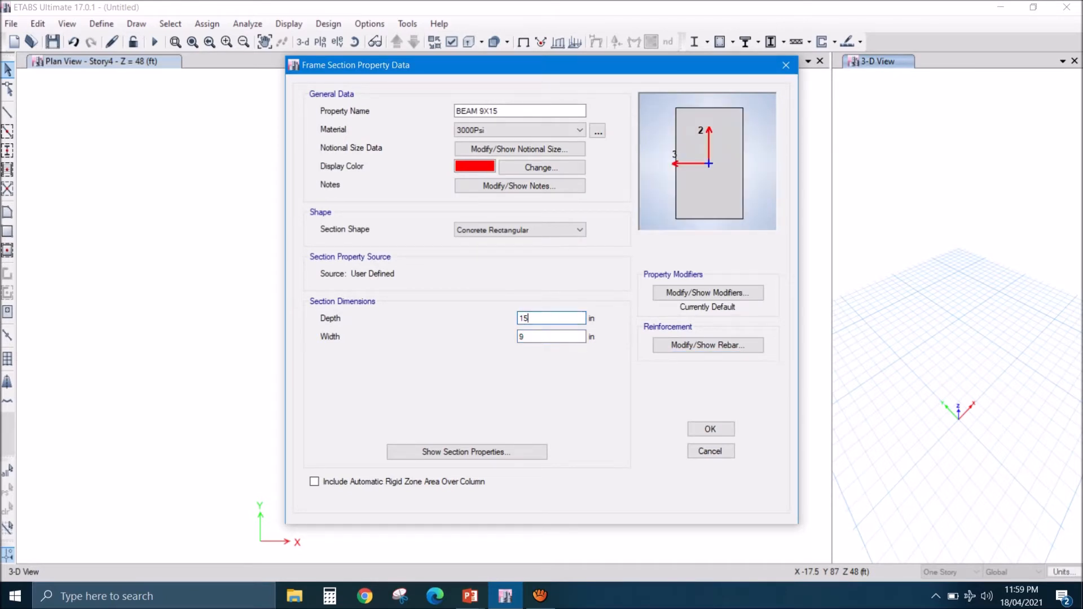
key(Return)
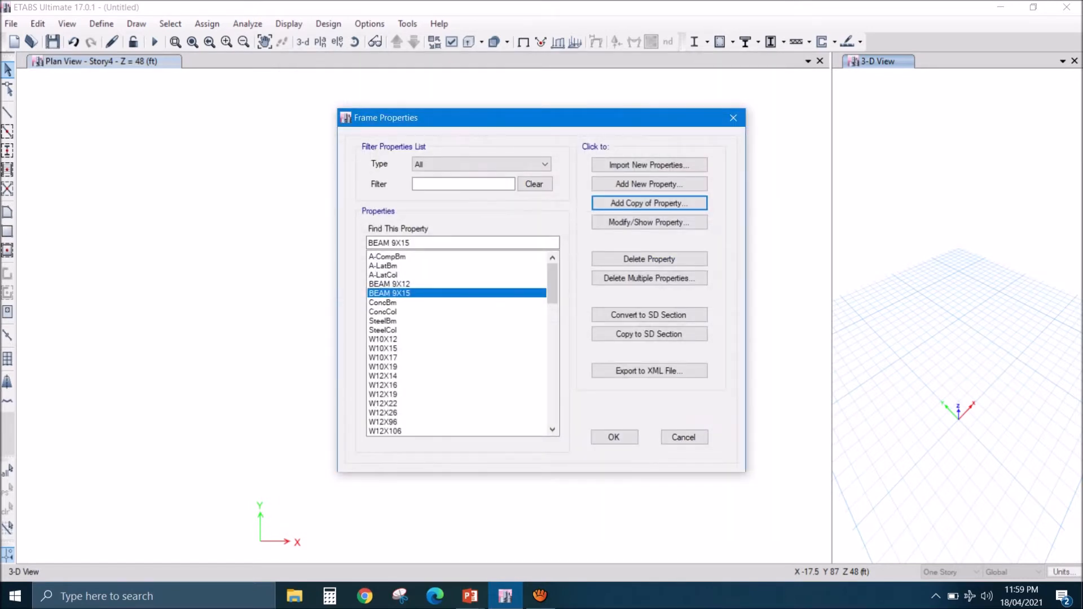
- Modify the BEAM 9X12 section to a depth of 12 in and a width of 9 in
click(390, 284)
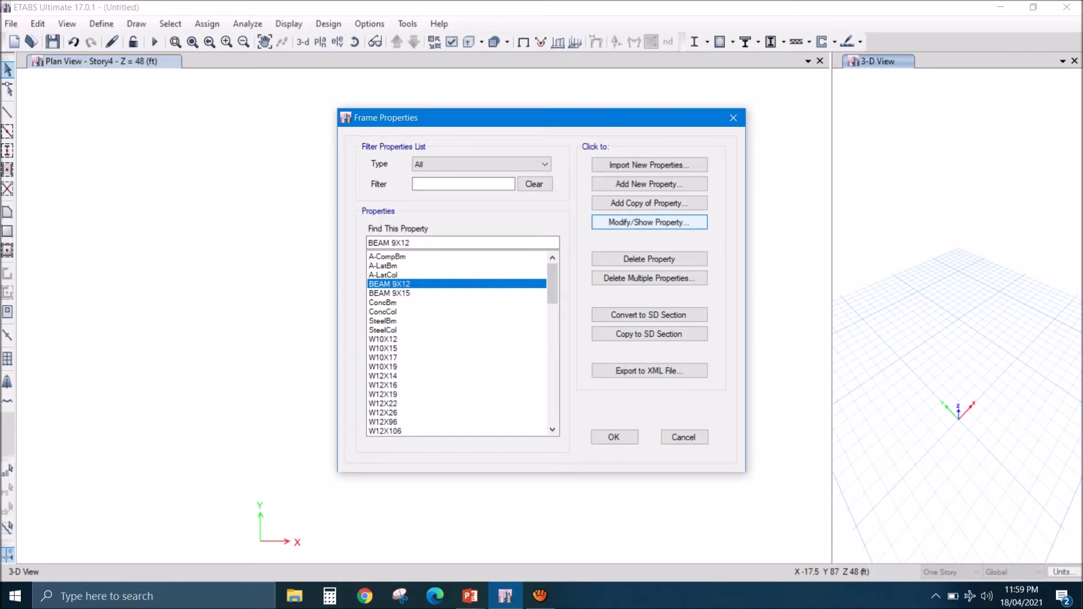
click(649, 222)
double_click(524, 318)
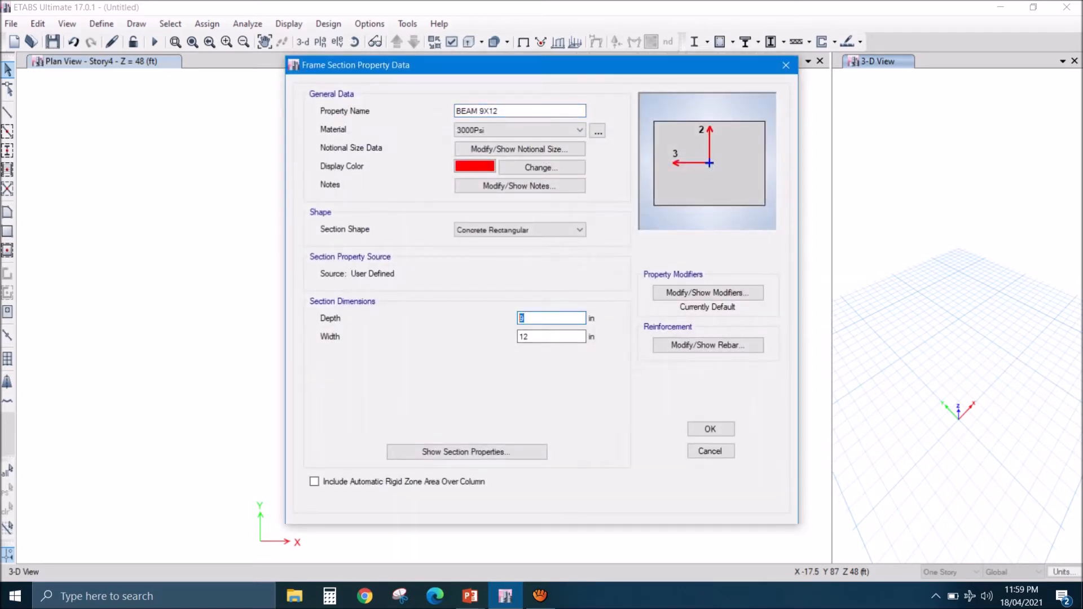
text(12)
key(Tab)
text(9)
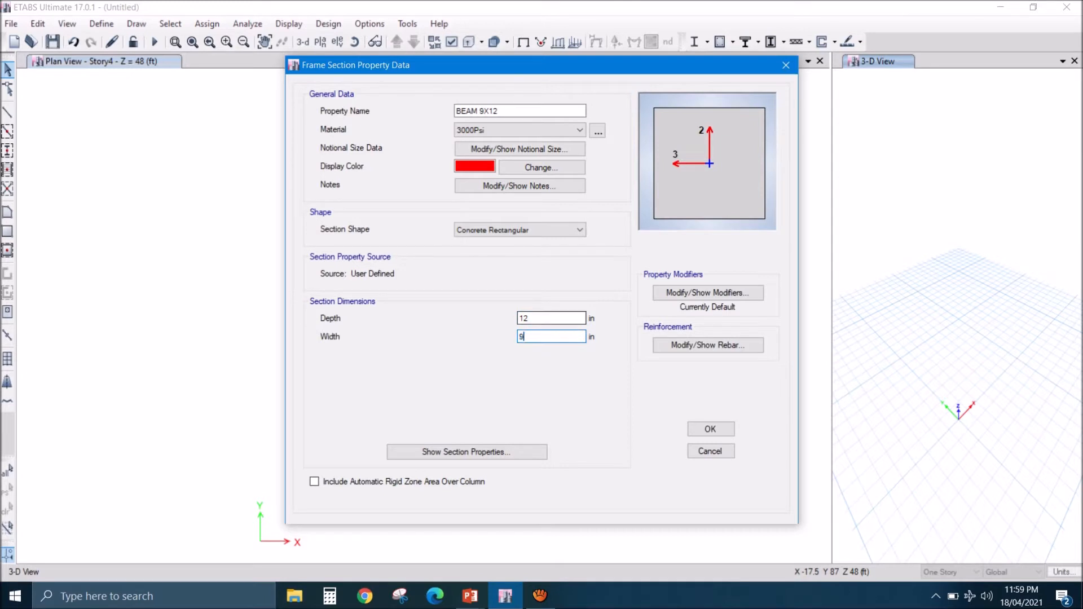
click(536, 318)
click(710, 429)
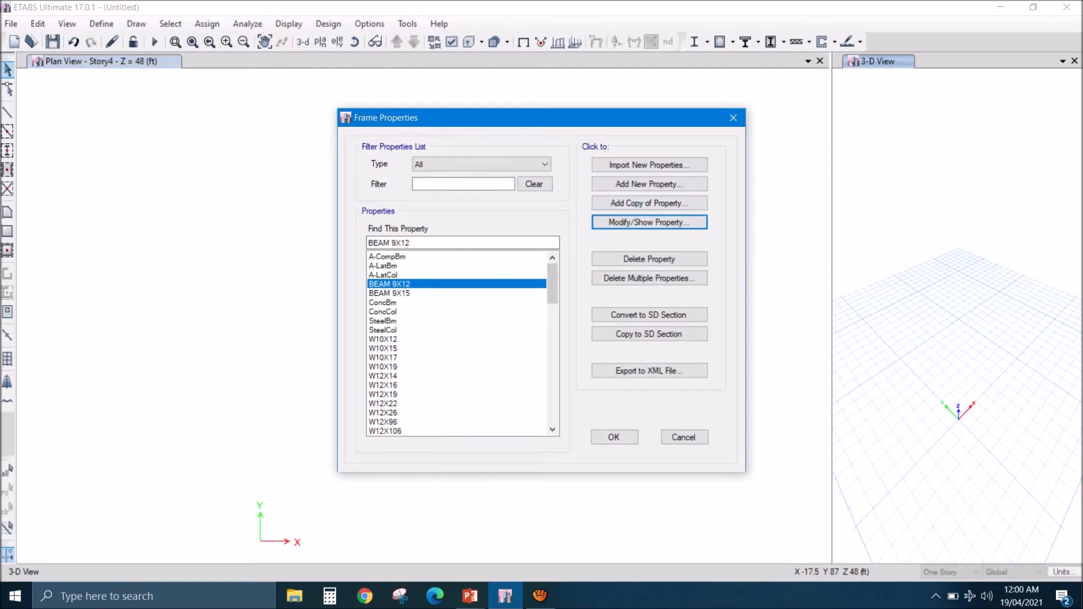
- Add a copy of the BEAM 9X15 section named BEAM 9 X 18 with a depth of 18 in, keeping its rebar data
click(402, 293)
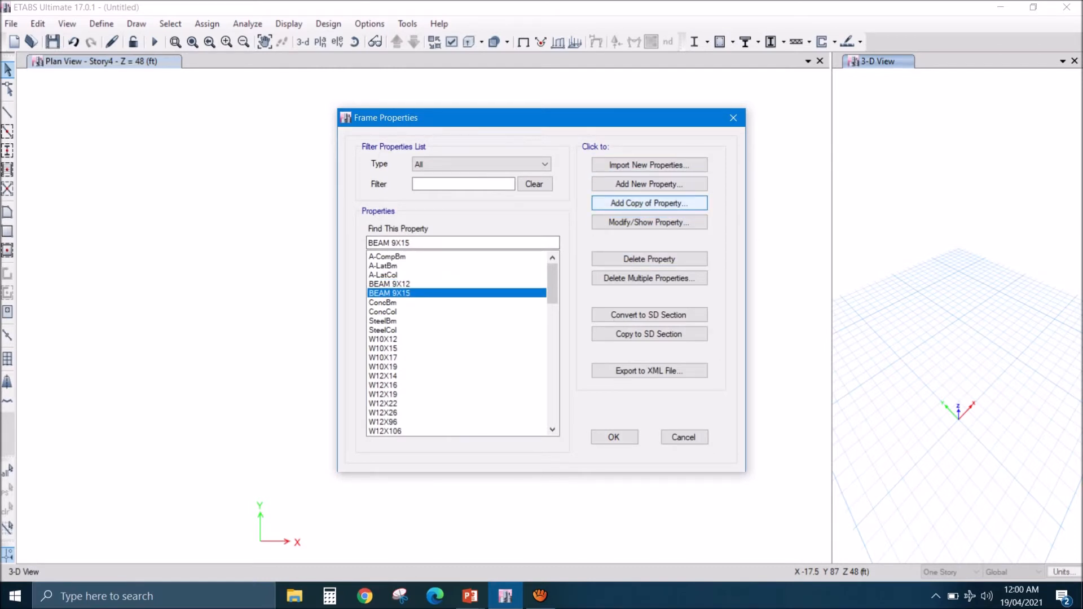
click(649, 204)
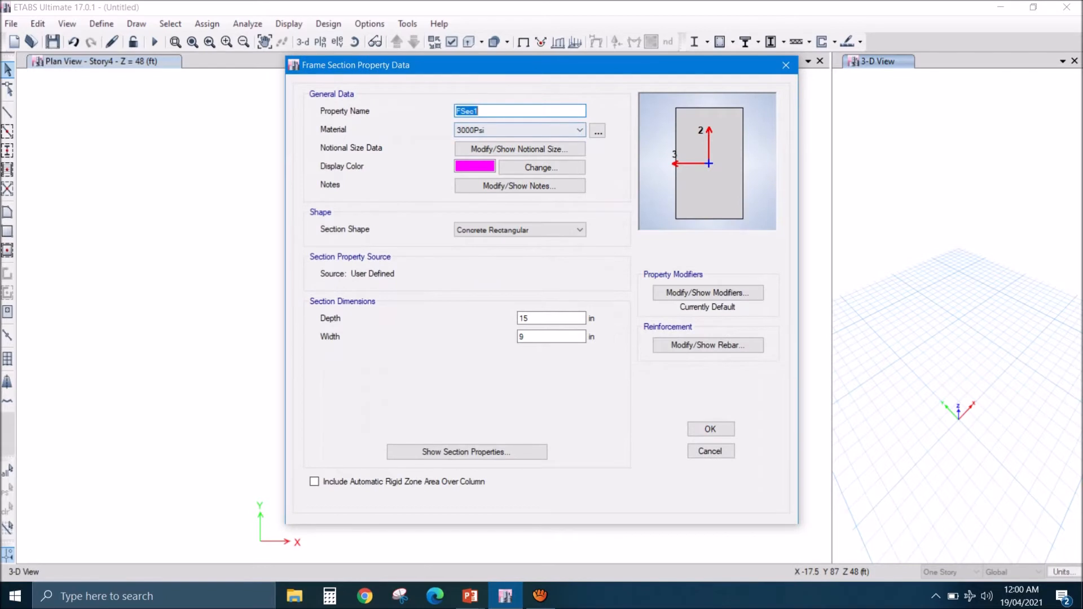
text(BEAM 9 X 18)
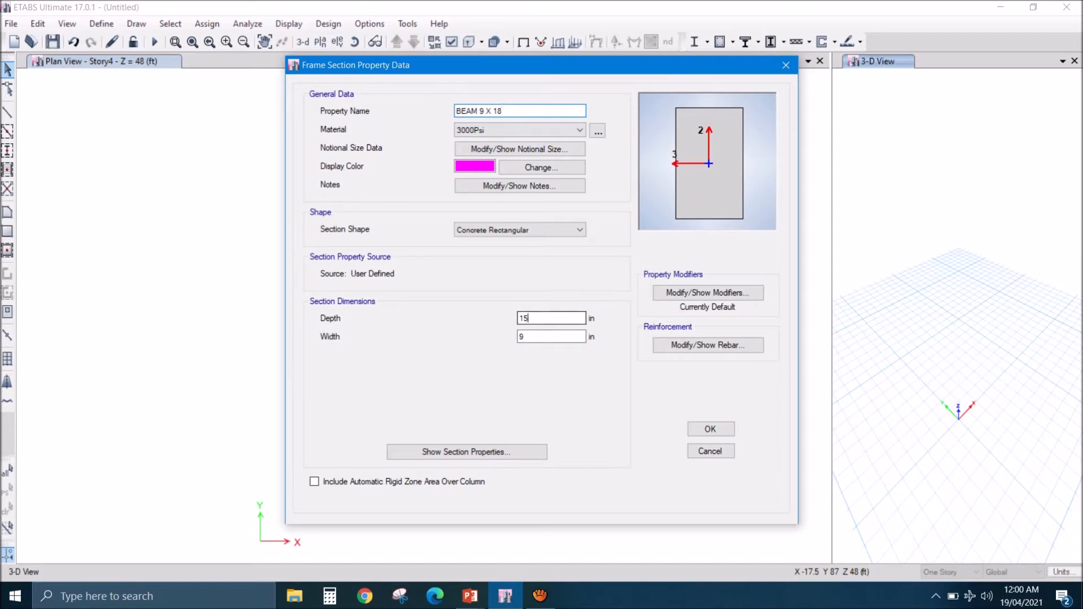
double_click(527, 318)
text(18)
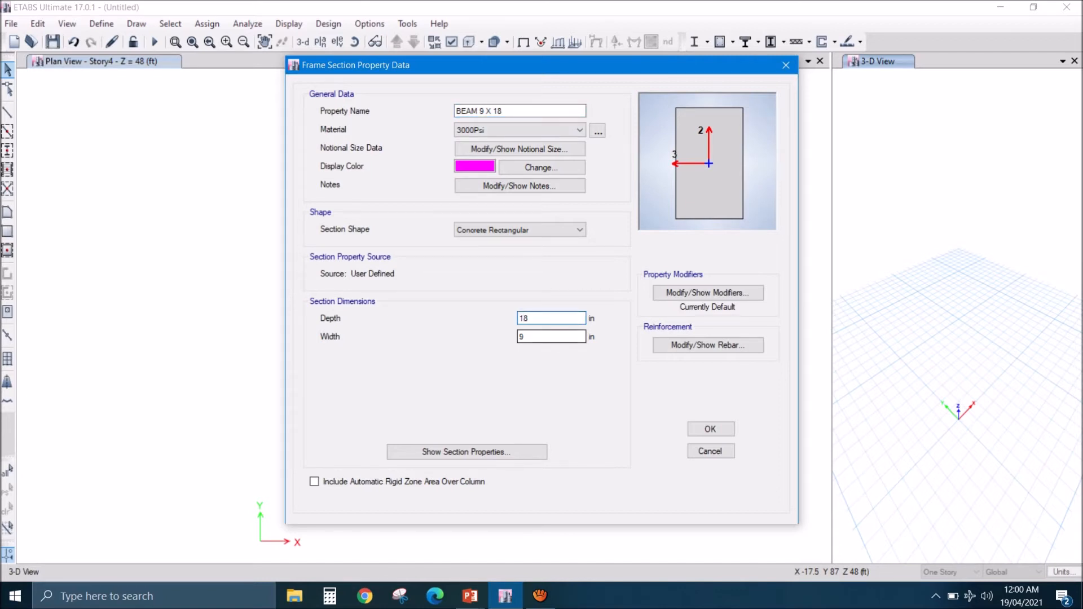
click(550, 337)
click(708, 344)
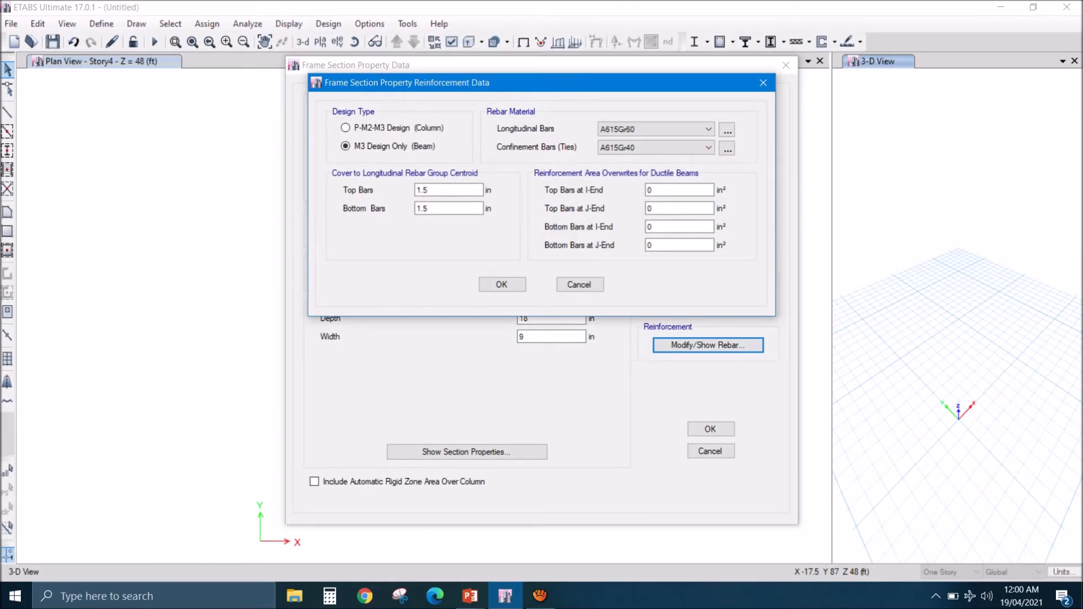
click(503, 285)
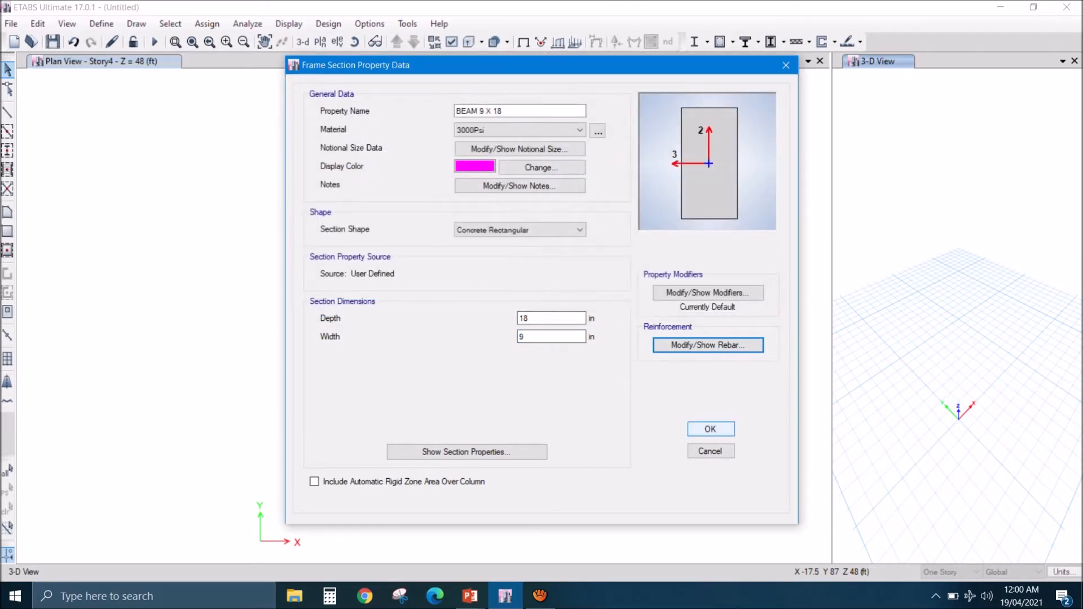
click(710, 429)
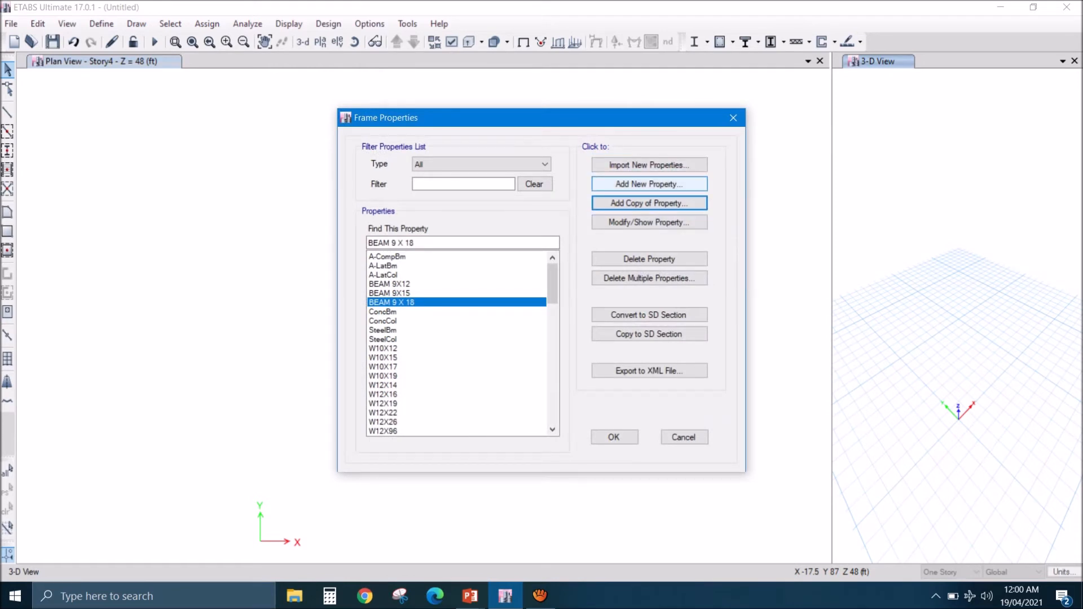
- Add a new concrete rectangular section named COL 9X9 with 3000Psi material and a depth and width of 9 in
click(649, 184)
key(Escape)
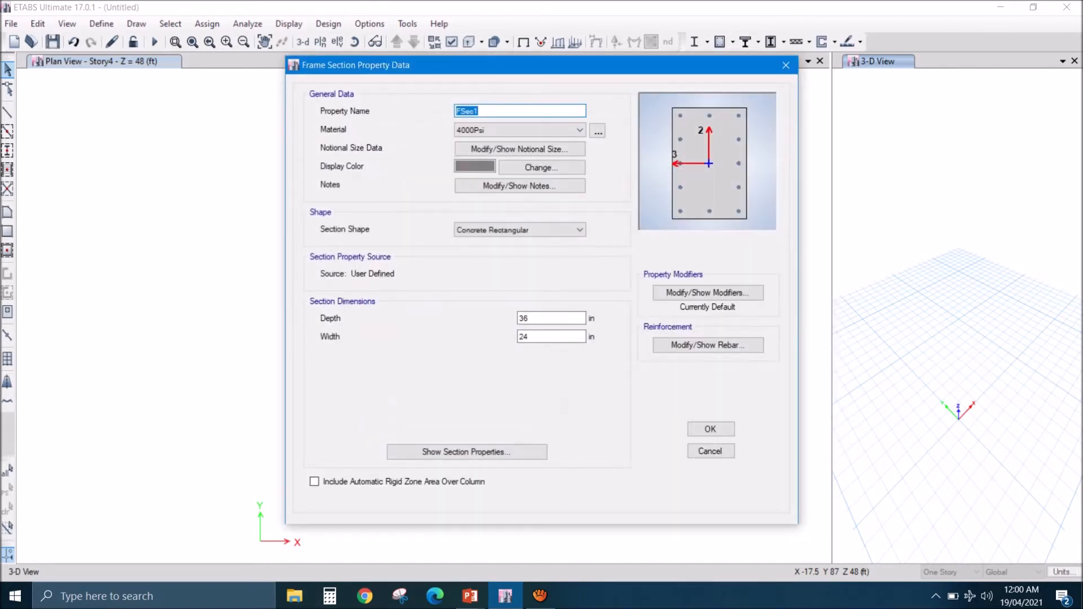
text(COL 9X9)
click(579, 130)
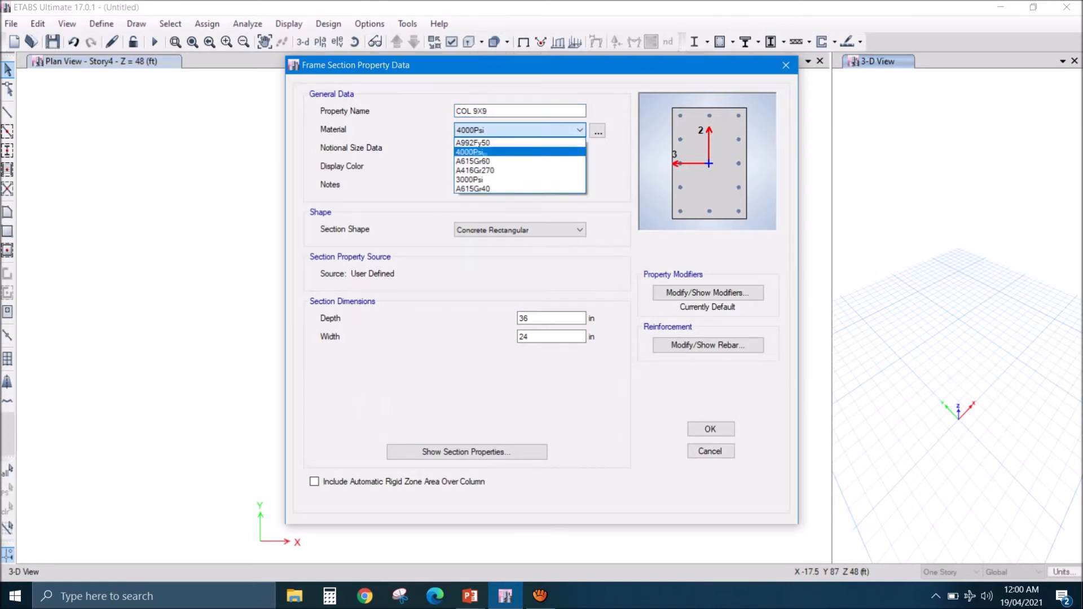
click(471, 180)
double_click(524, 319)
text(9)
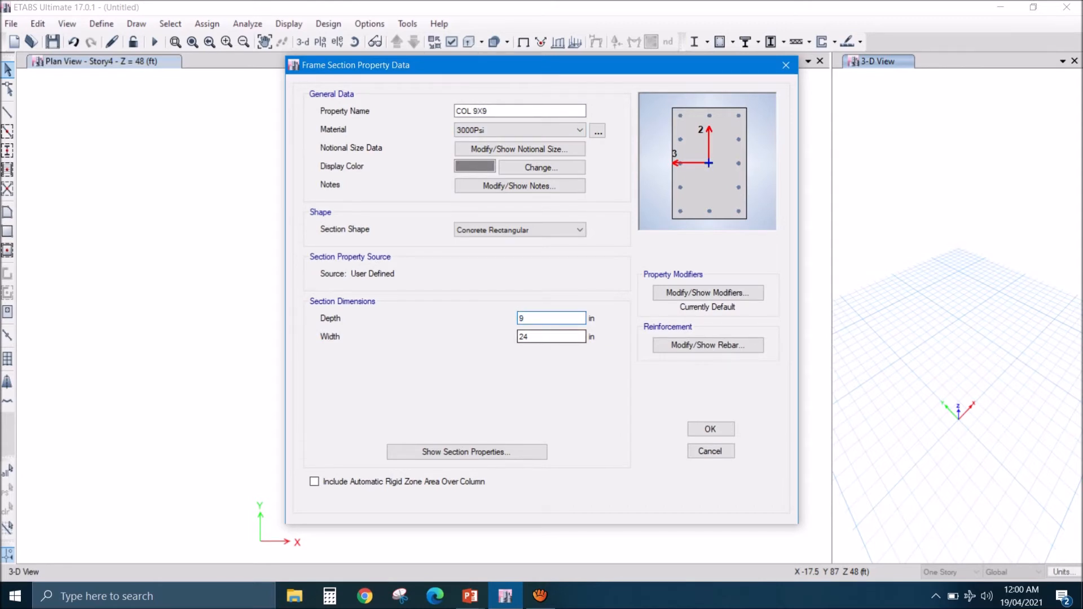
double_click(525, 337)
text(9)
- In the COL 9X9 reinforcement data, set the tie material to A615Gr40 and the longitudinal and corner bar sizes to #6
click(708, 345)
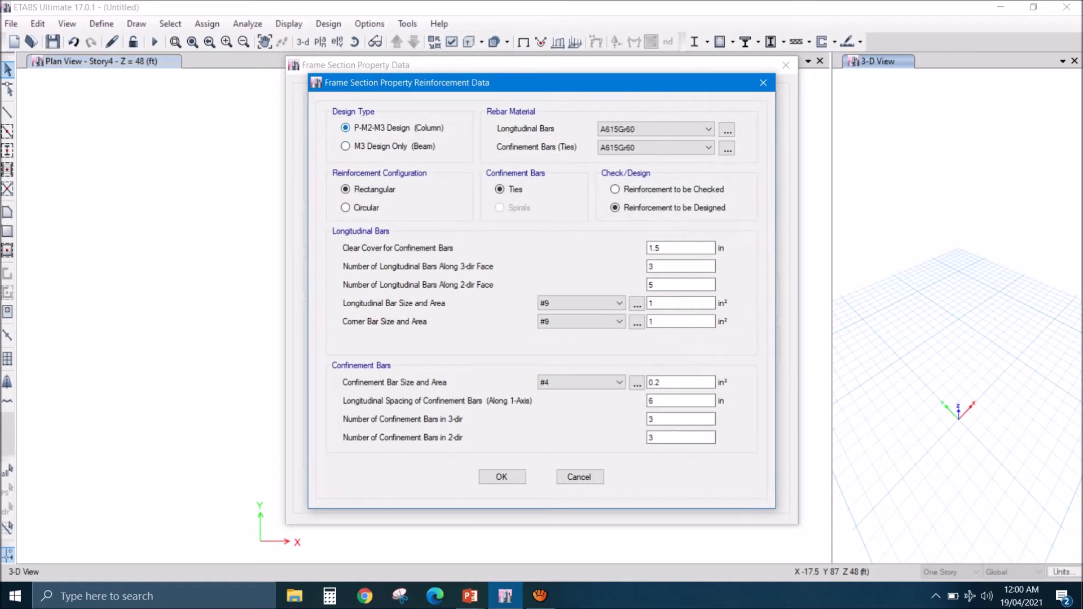
click(645, 170)
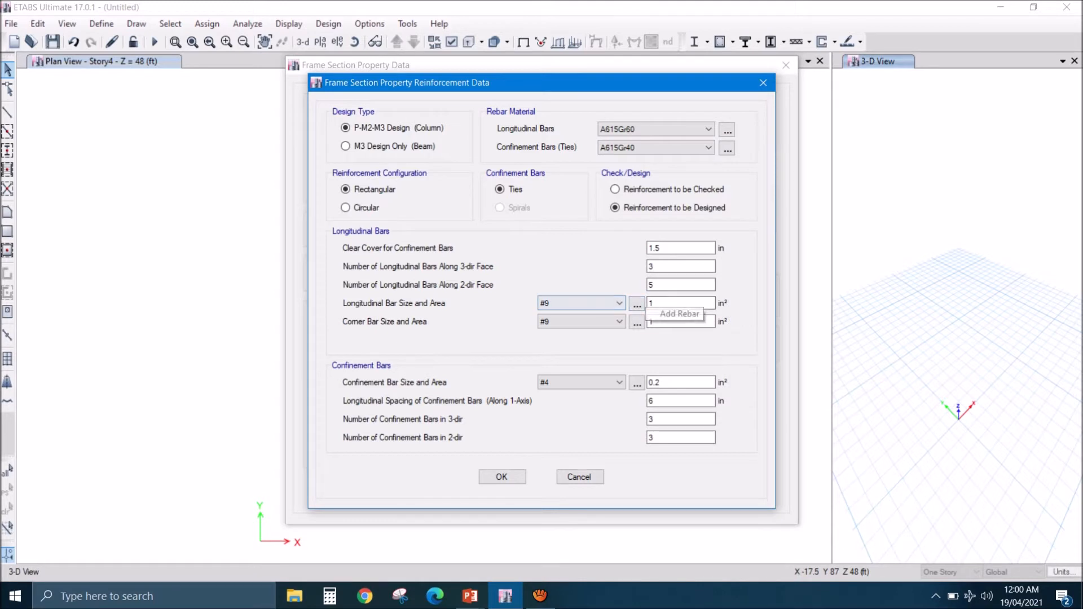
click(619, 303)
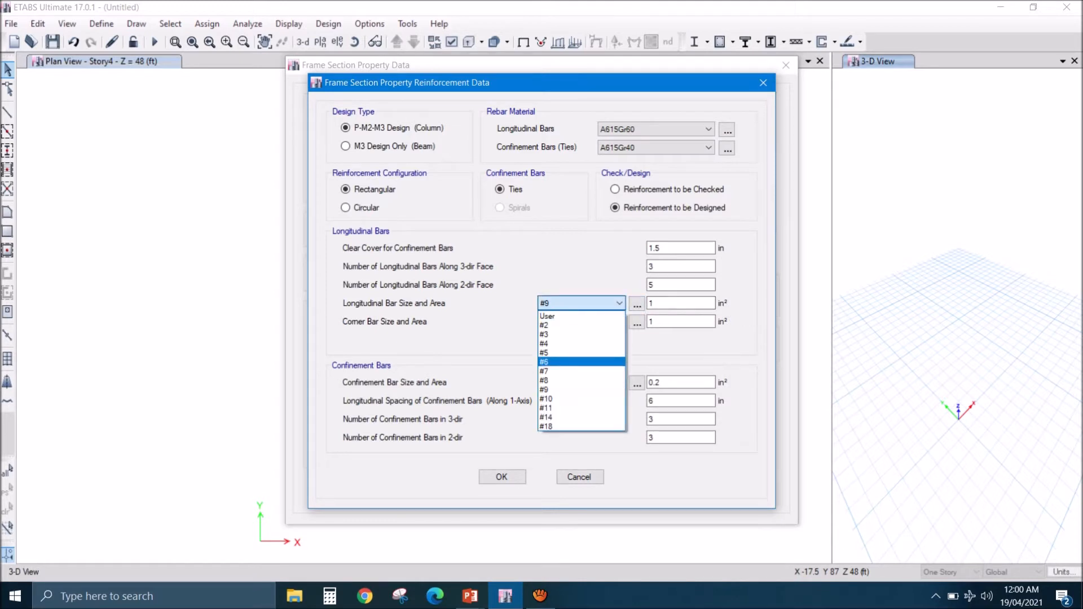
click(564, 362)
click(619, 321)
key(Down)
key(Down)
key(Down)
key(Down)
key(Return)
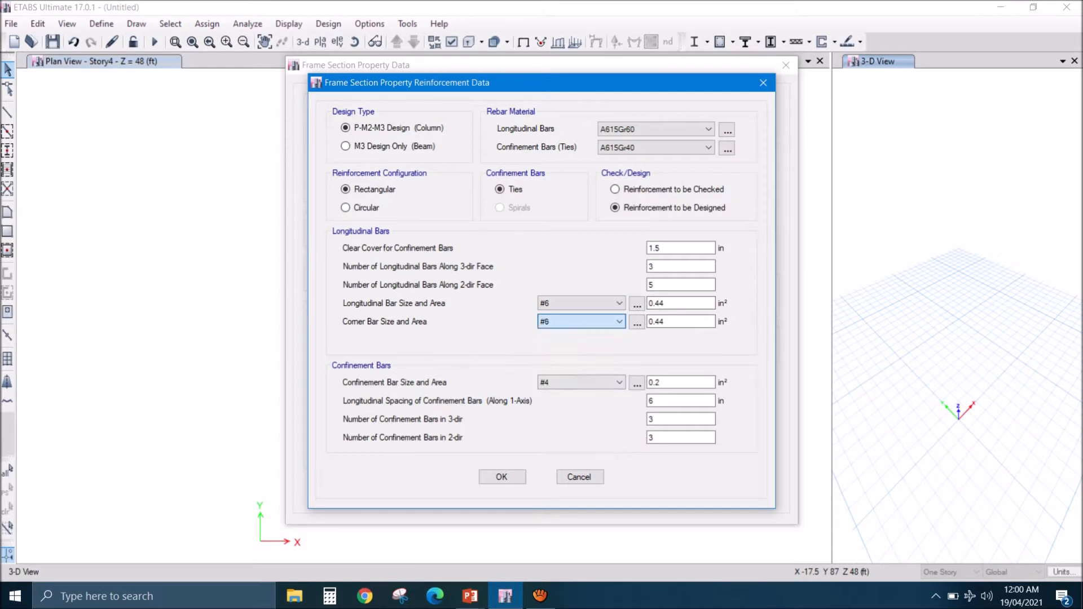
- Set the number of longitudinal bars to 2 along both the 3-dir and 2-dir faces
double_click(666, 266)
text(2)
double_click(666, 285)
text(2)
click(671, 266)
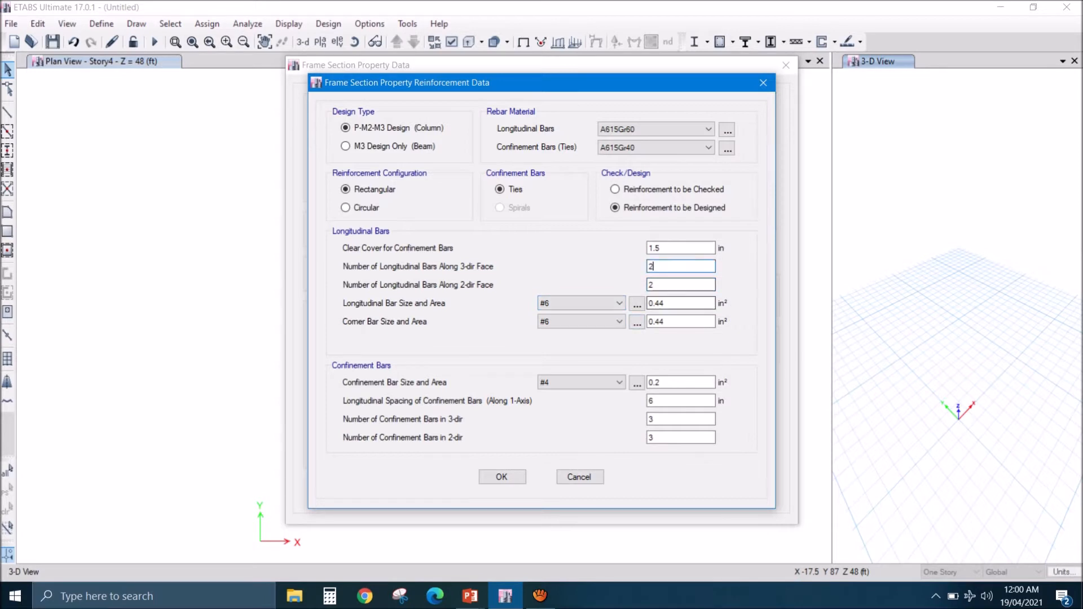
- Set the confinement bars to size #3 with 2 bars in both the 3-dir and 2-dir, and save the COL 9X9 section
click(587, 383)
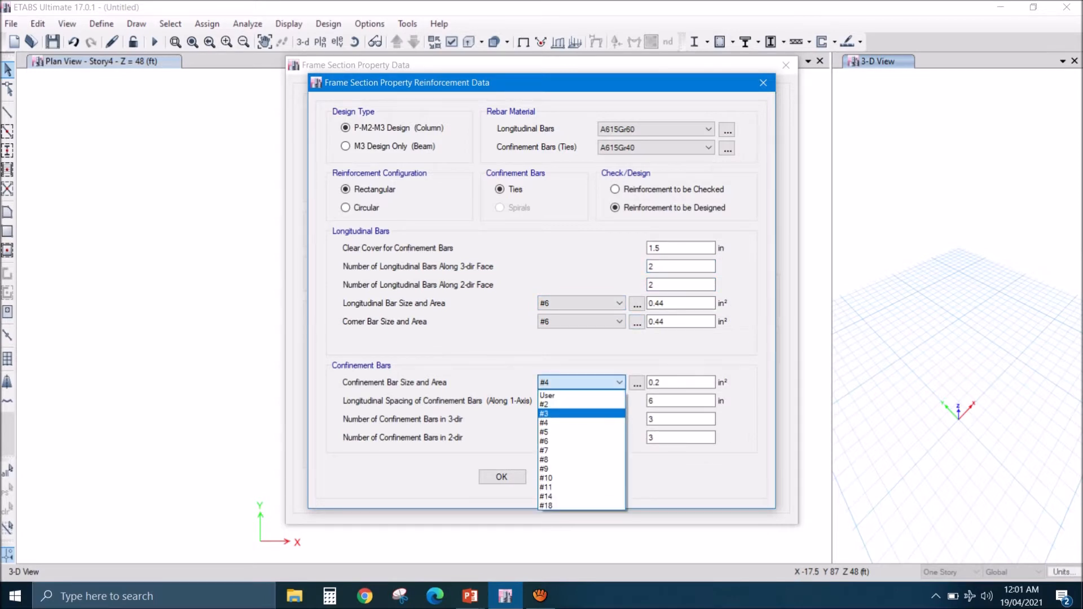
click(581, 414)
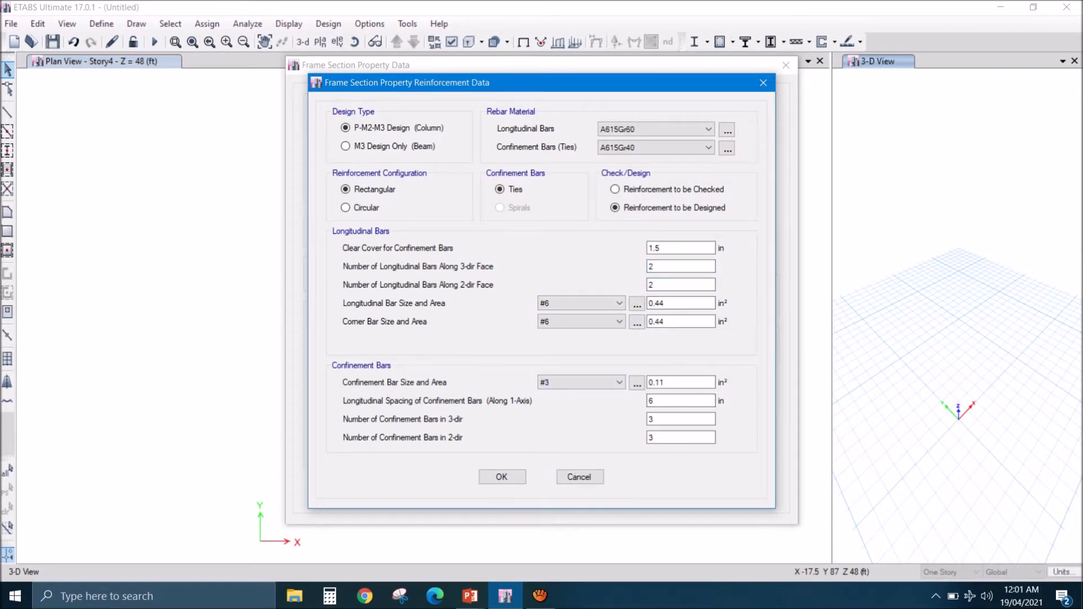
double_click(665, 419)
text(2)
double_click(665, 438)
text(2)
click(666, 401)
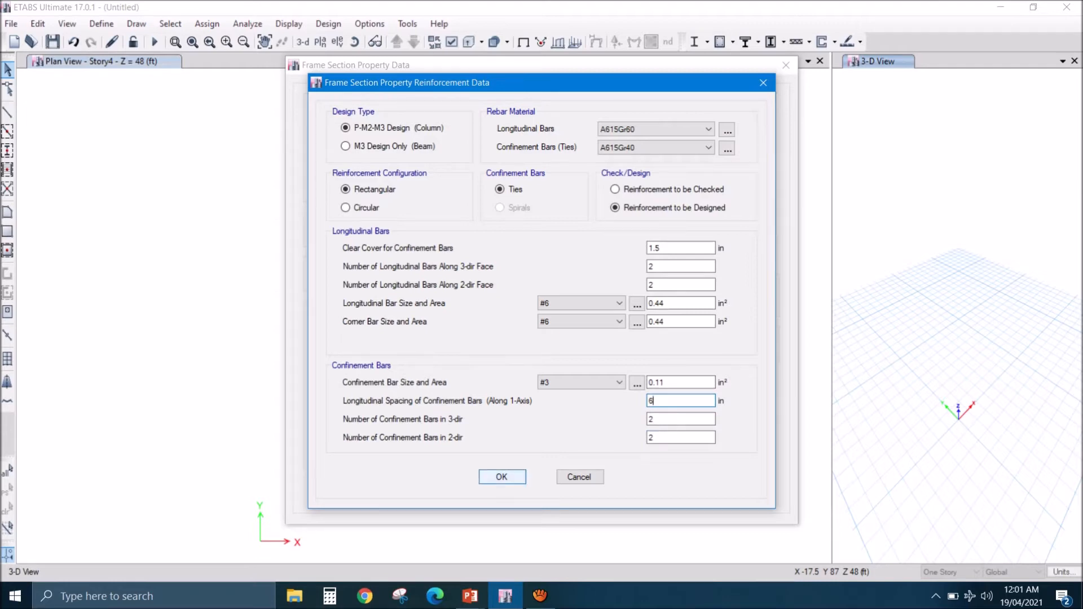
click(502, 477)
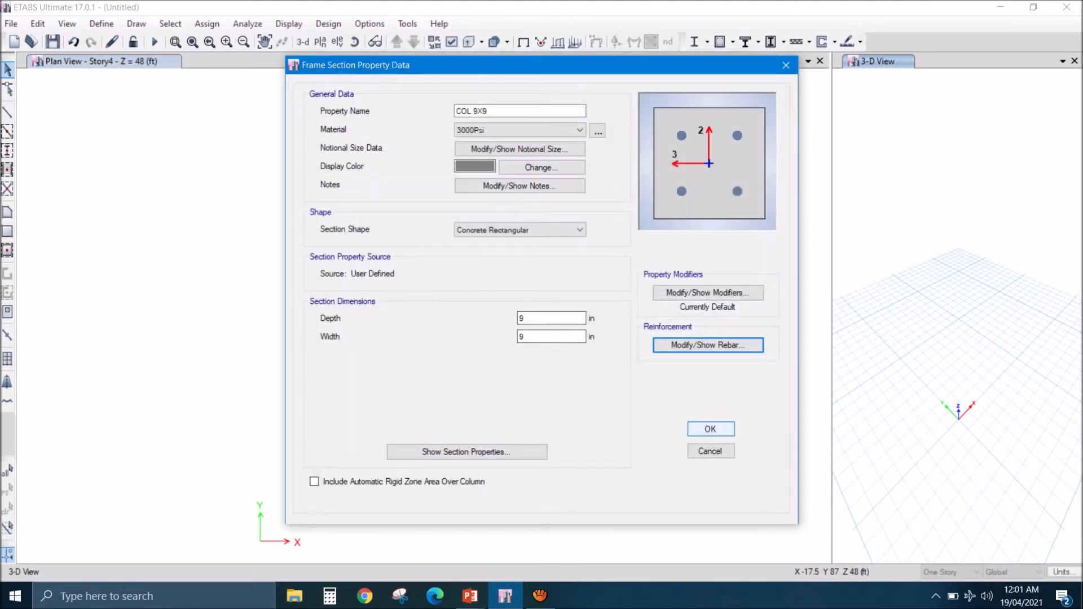
click(710, 429)
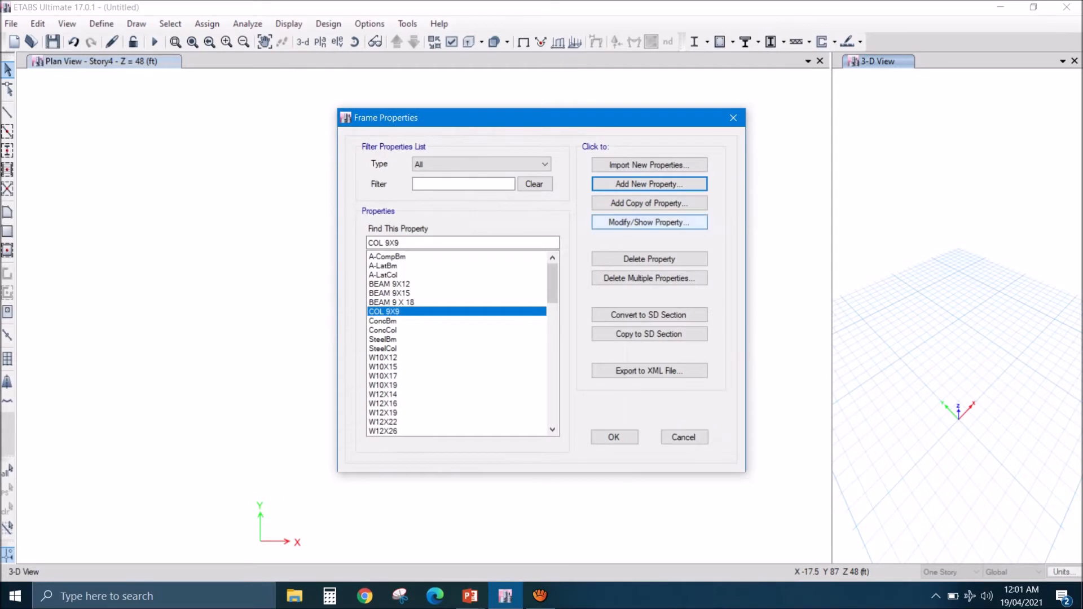
- Add a copy of the COL 9X9 section named COL 12X12 with a depth and width of 12 in, keeping its rebar data
click(650, 204)
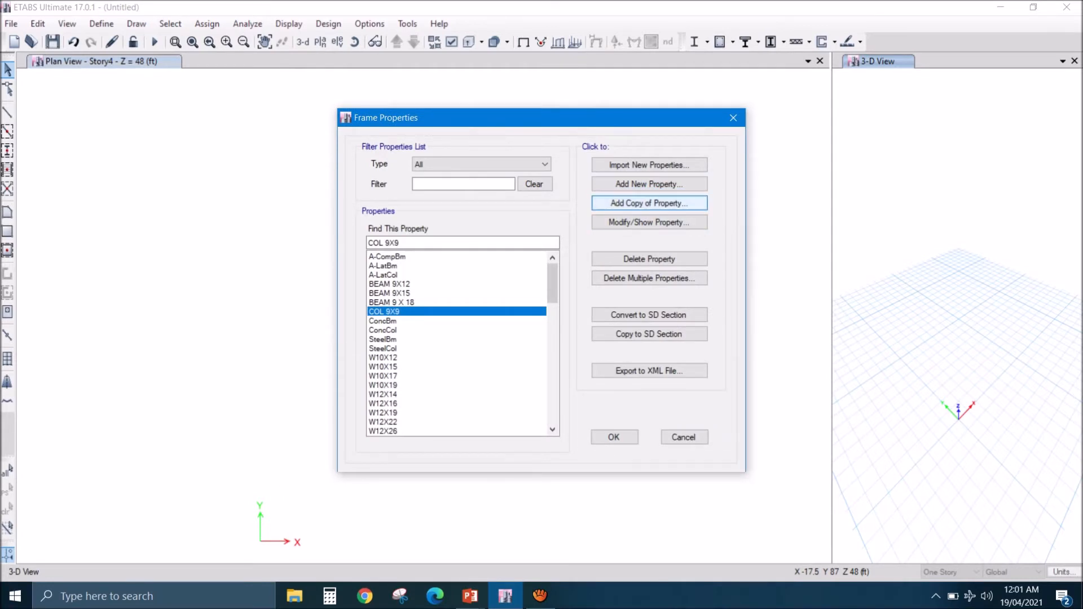
text(COL 12X12)
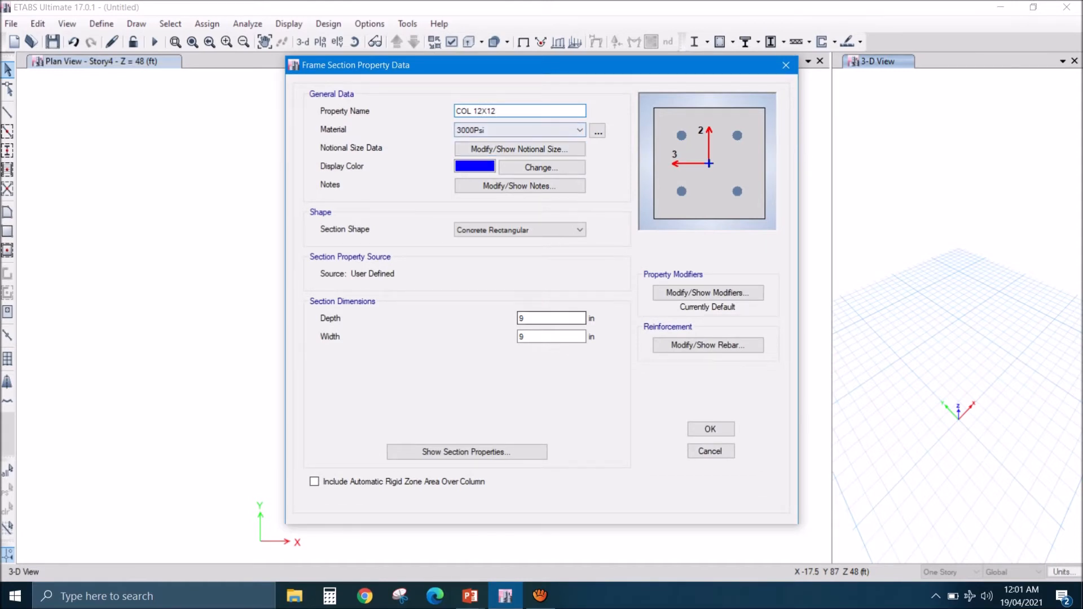
double_click(523, 319)
text(12)
key(Tab)
text(12)
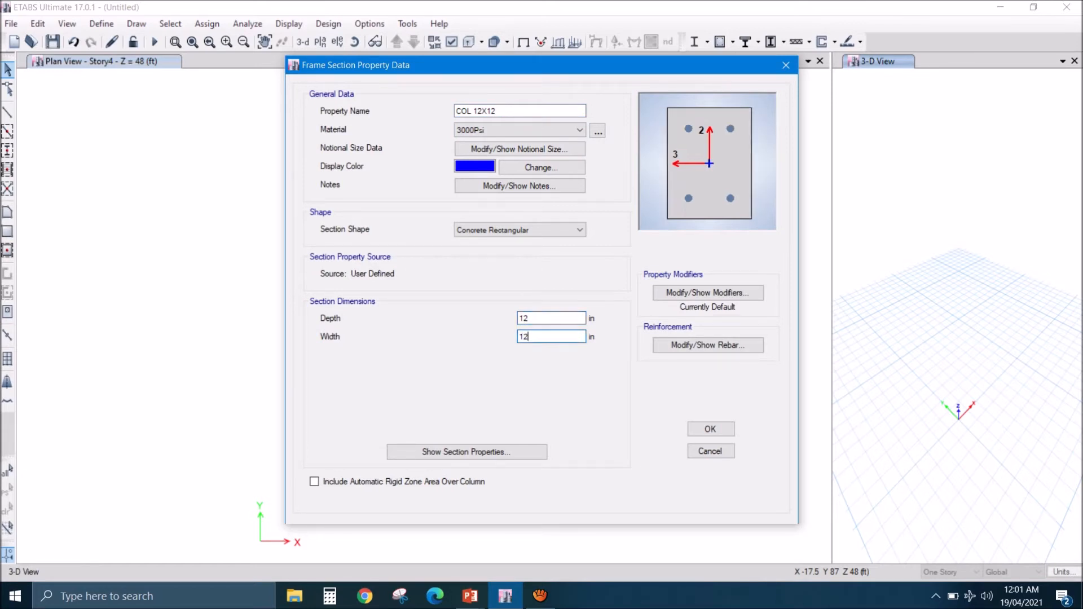
click(708, 345)
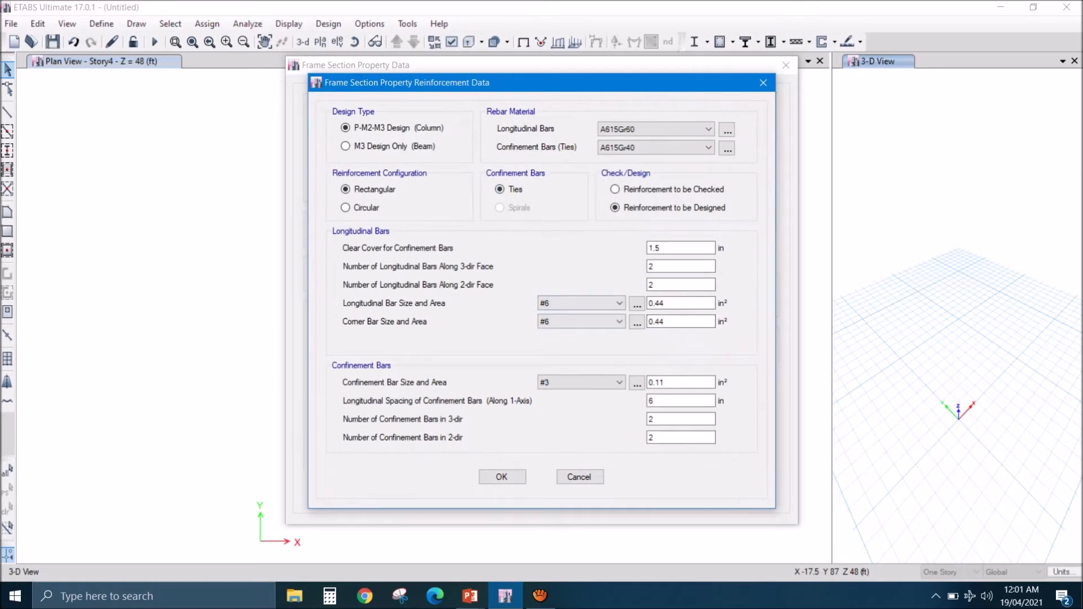
click(502, 477)
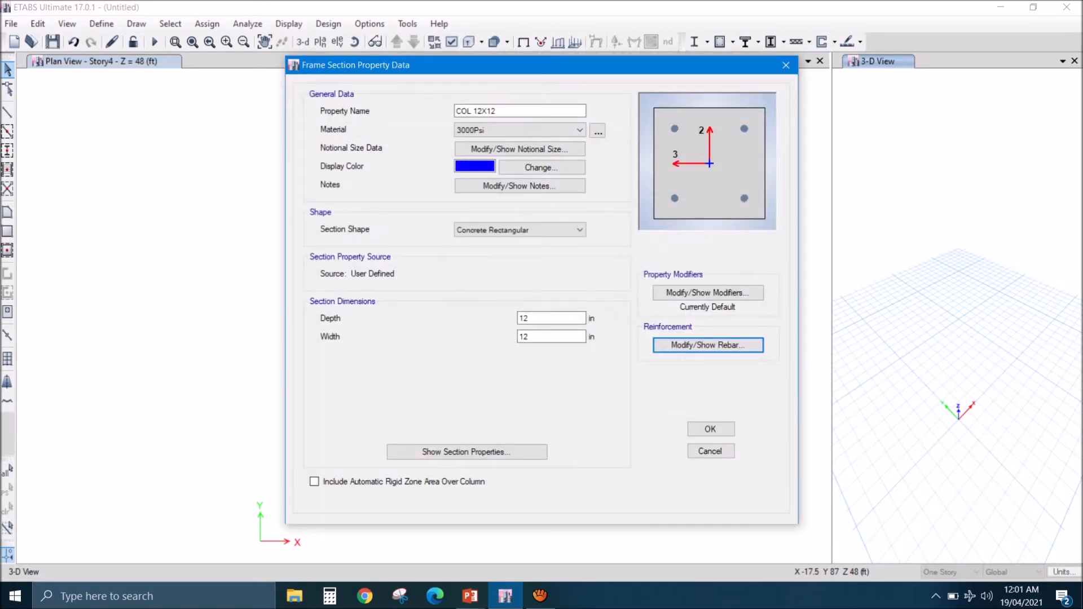
click(710, 429)
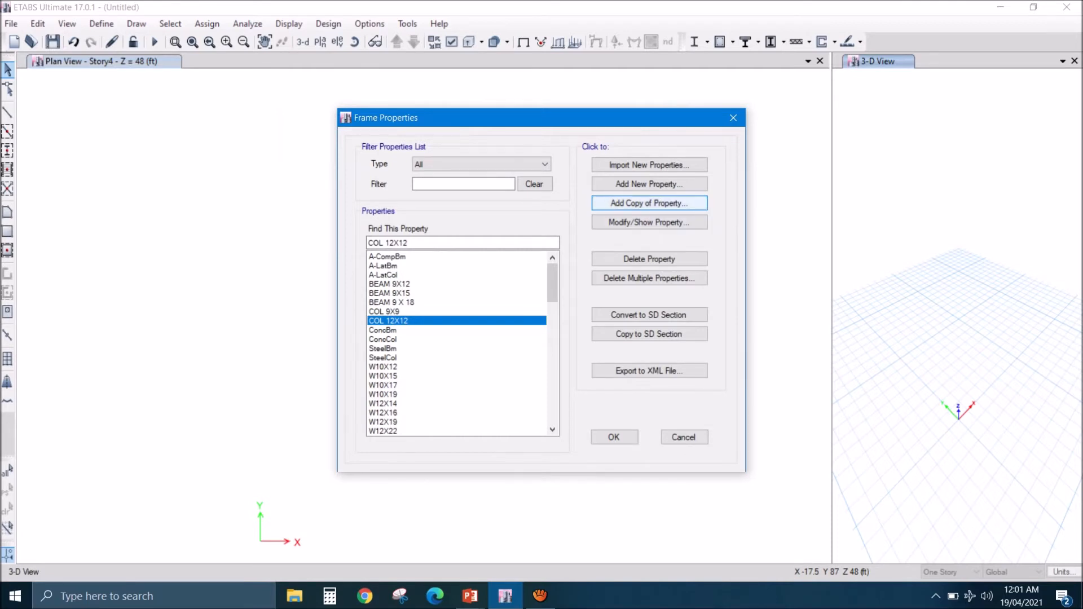
- Add a copy of the COL 12X12 section named COL 9 X 12 with a width of 9 in, and accept the frame sections
click(650, 203)
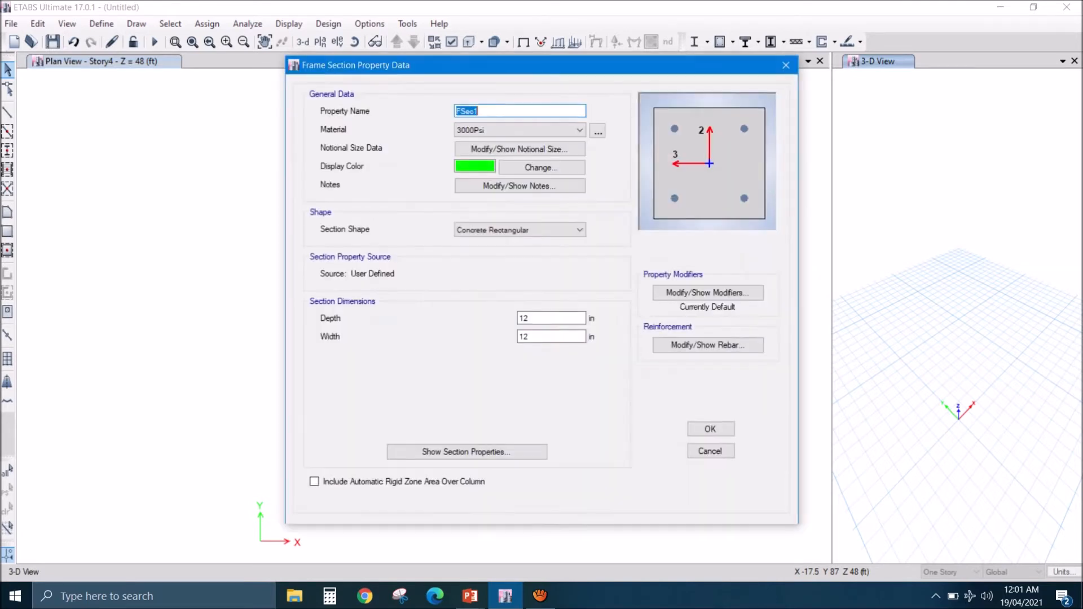
text(COL 9 X 12)
double_click(524, 318)
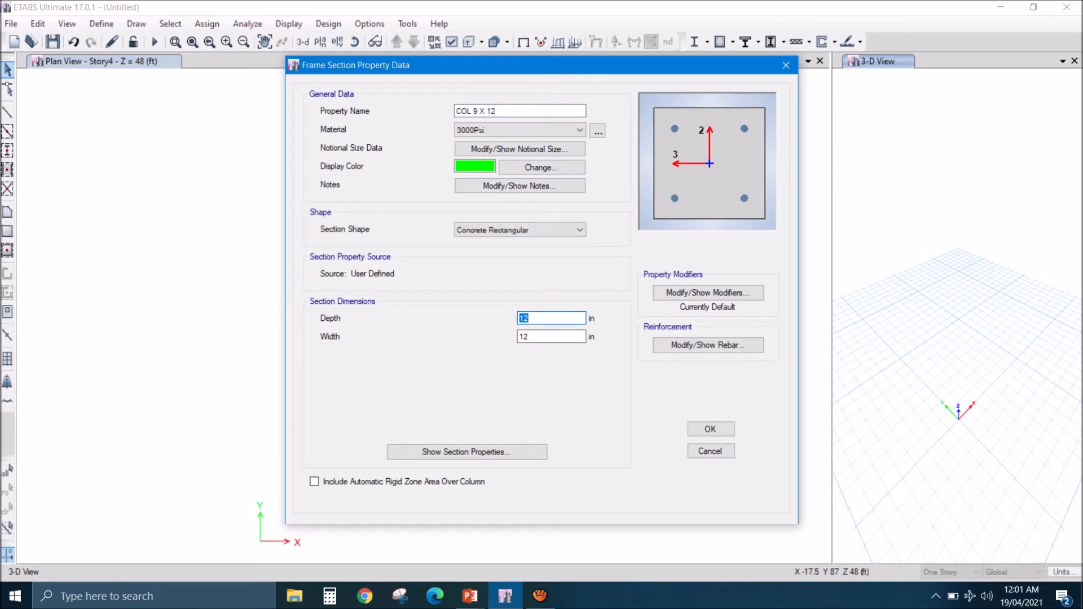
key(Tab)
text(9)
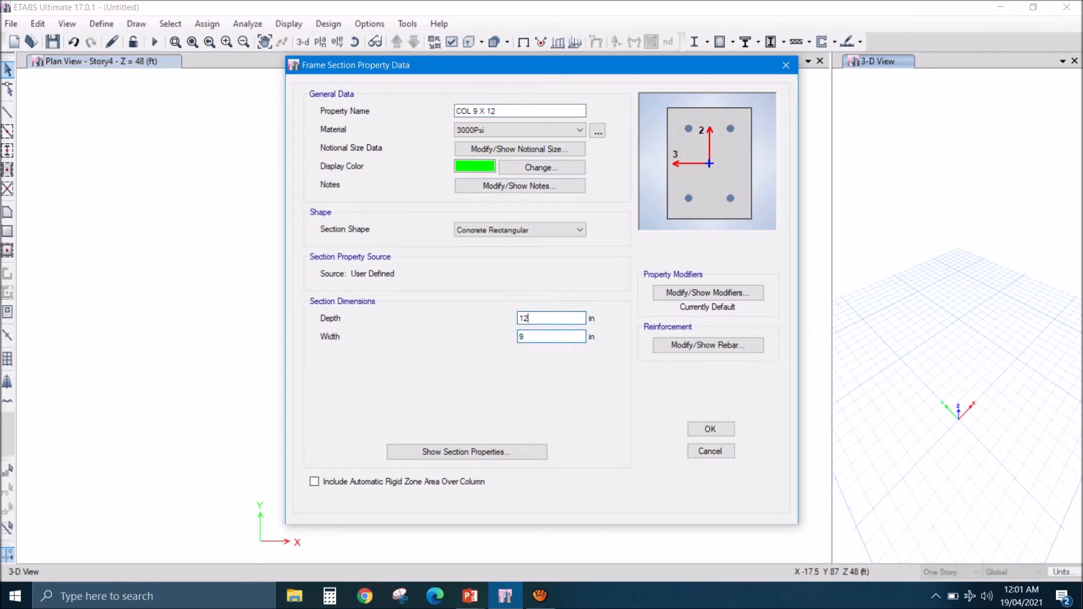
key(Tab)
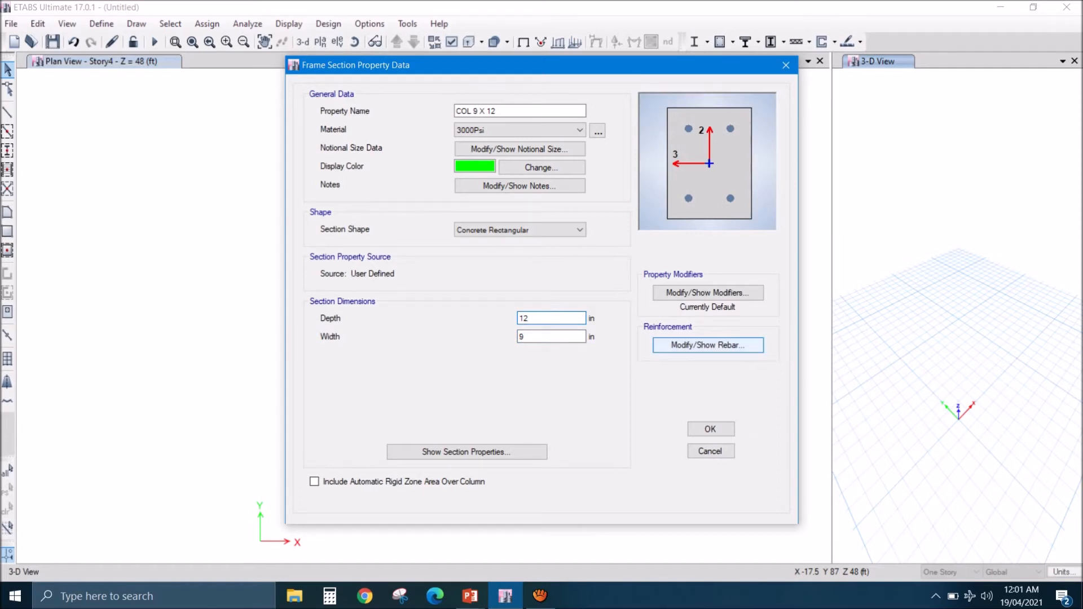
key(Return)
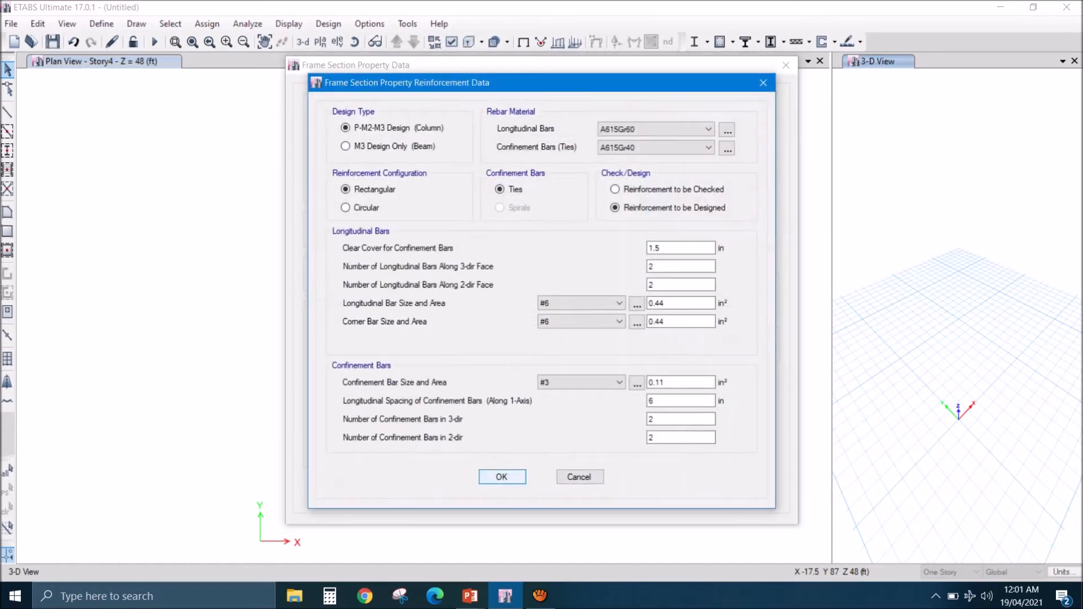
key(Return)
key(Tab)
key(Return)
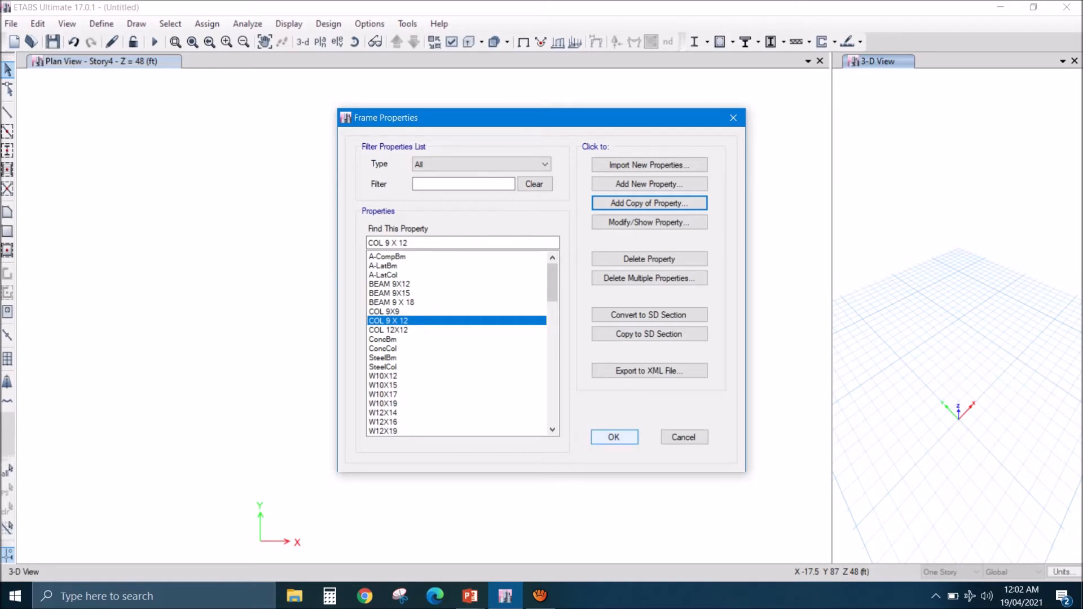
click(614, 437)
- Delete the Plank1 property from the slab sections
click(102, 24)
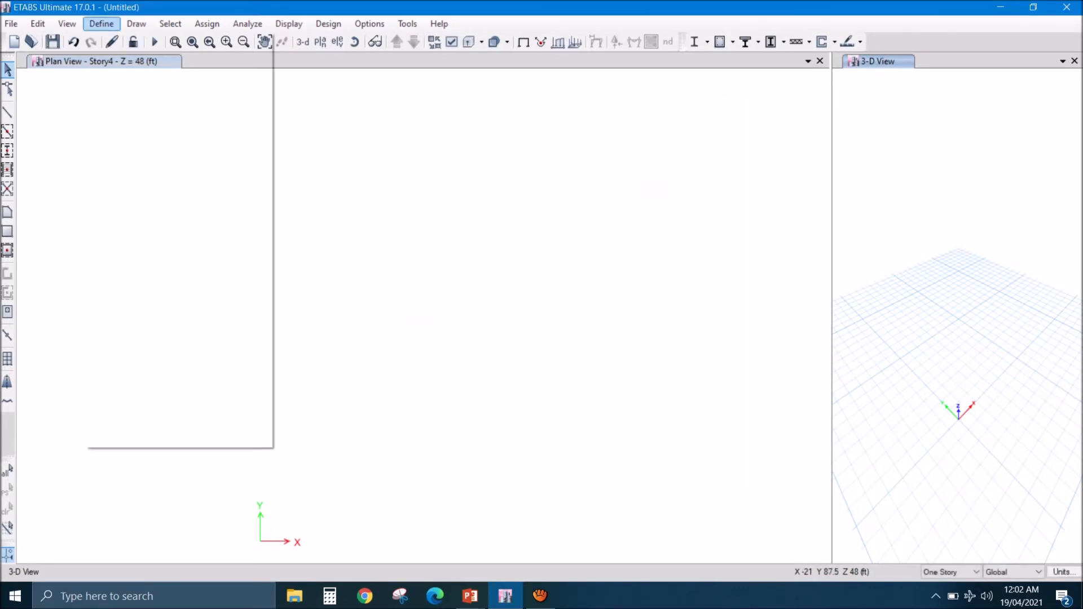
mouse_move(170, 63)
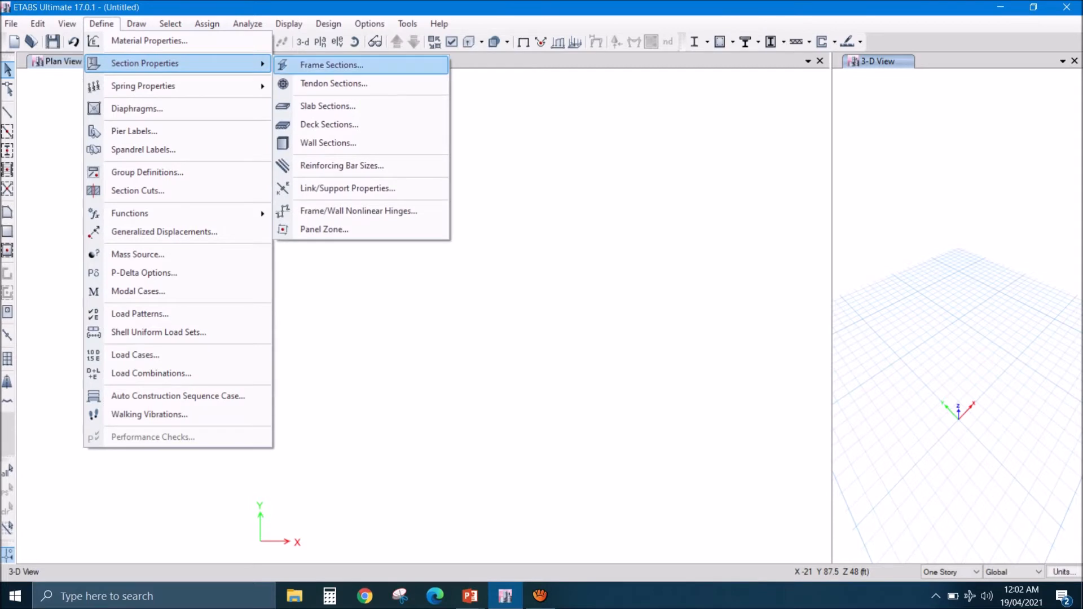
click(327, 106)
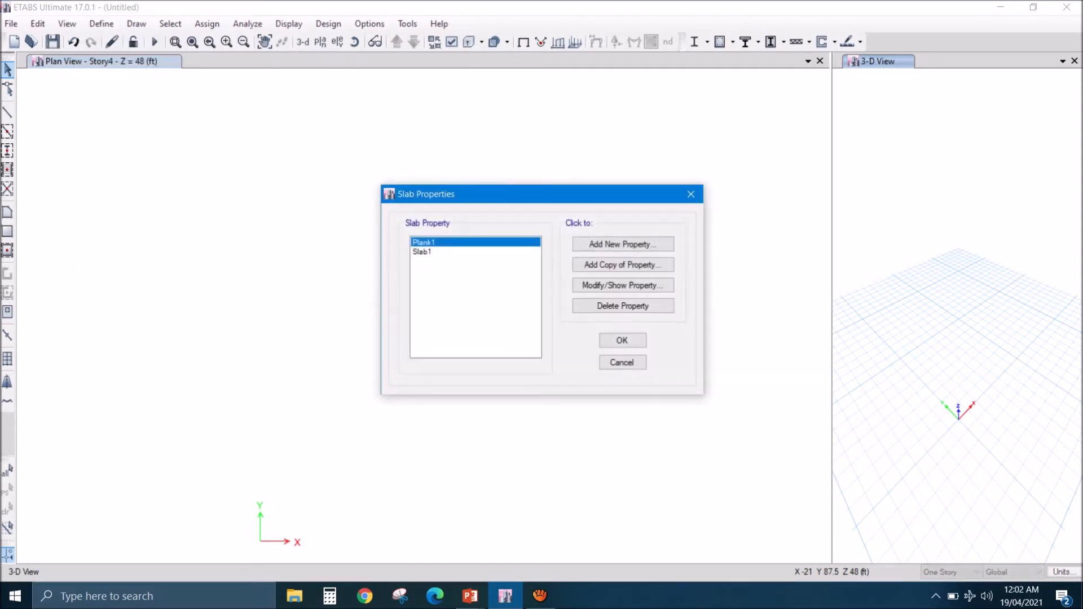
click(623, 305)
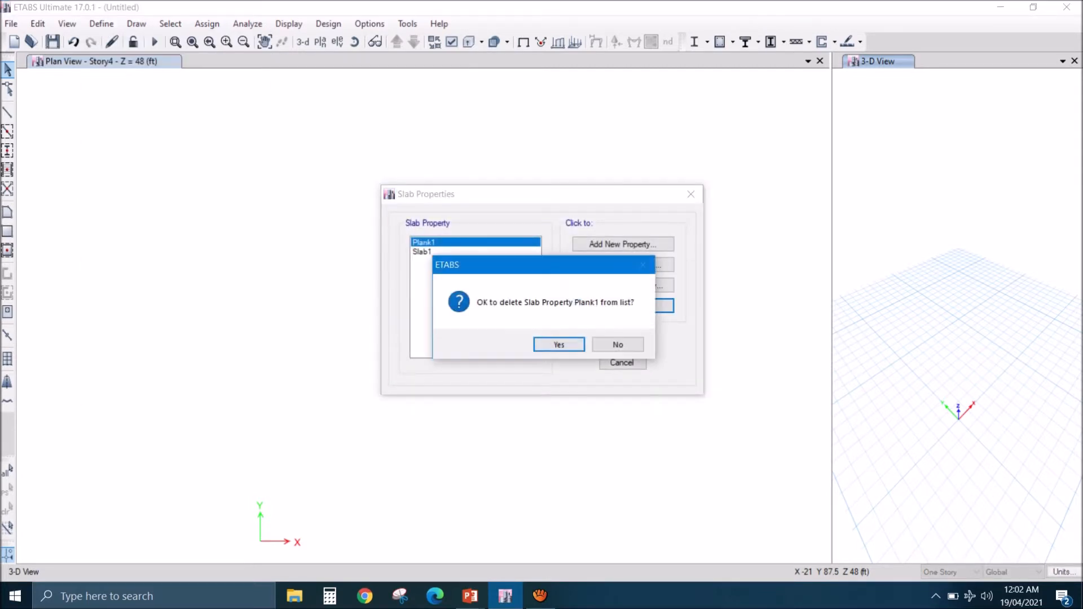
click(555, 343)
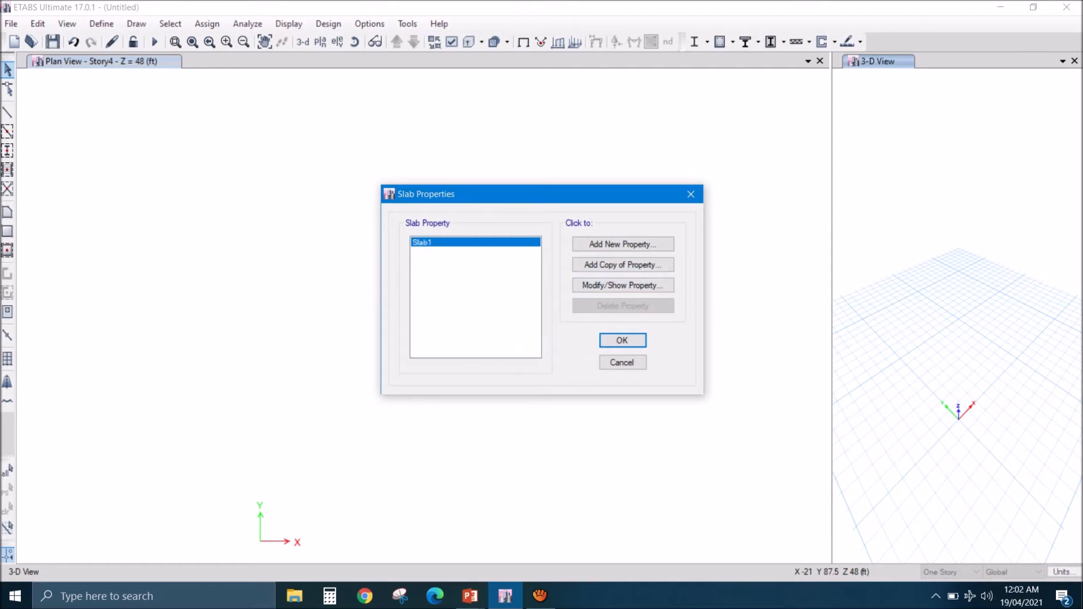
- Add a new slab property named 4 INCH with 3000Psi as its slab material
click(623, 244)
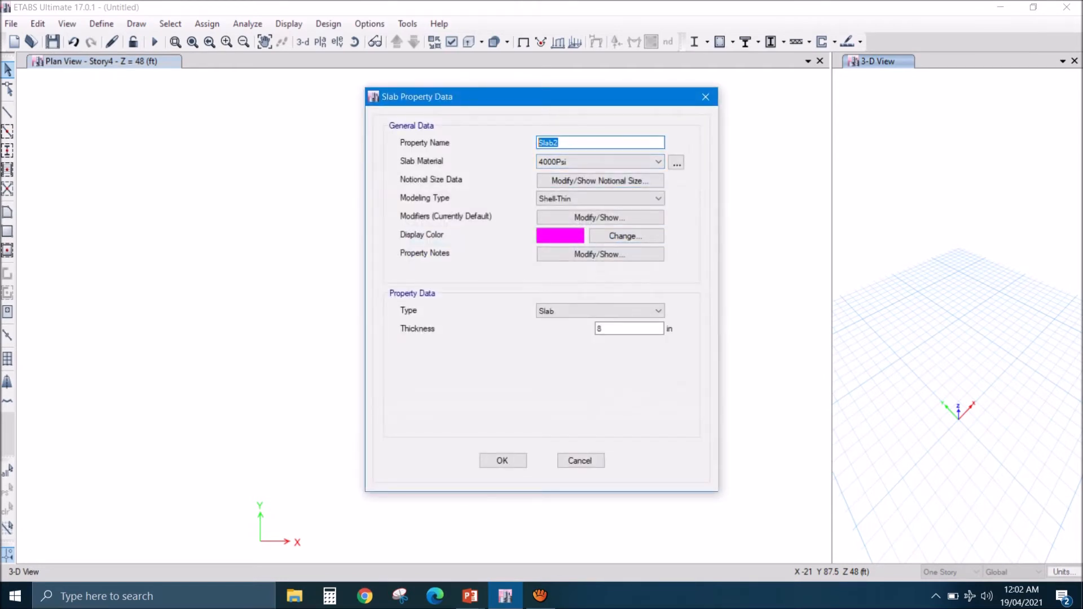
text(4 INCH)
click(635, 161)
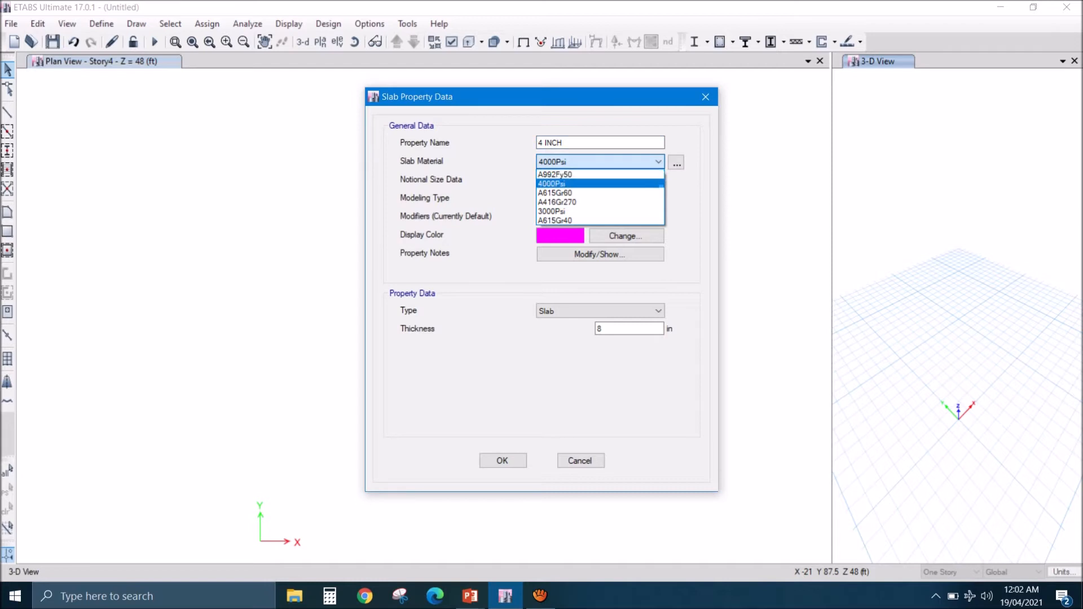
click(553, 211)
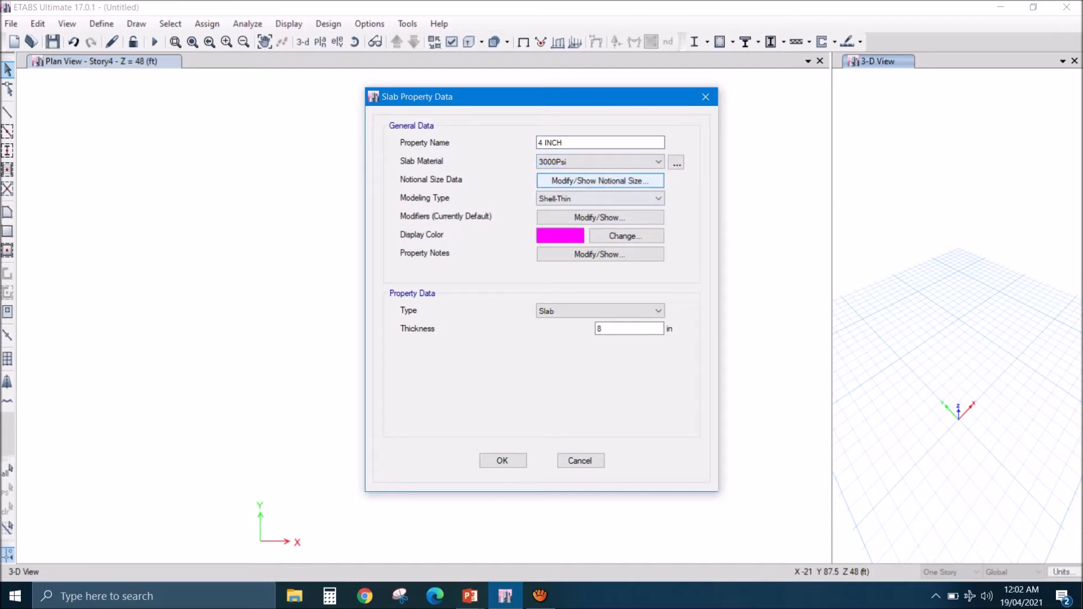
- Keep the property type as Slab, set the thickness to 4 in, and save the 4 INCH slab section
double_click(609, 328)
click(601, 310)
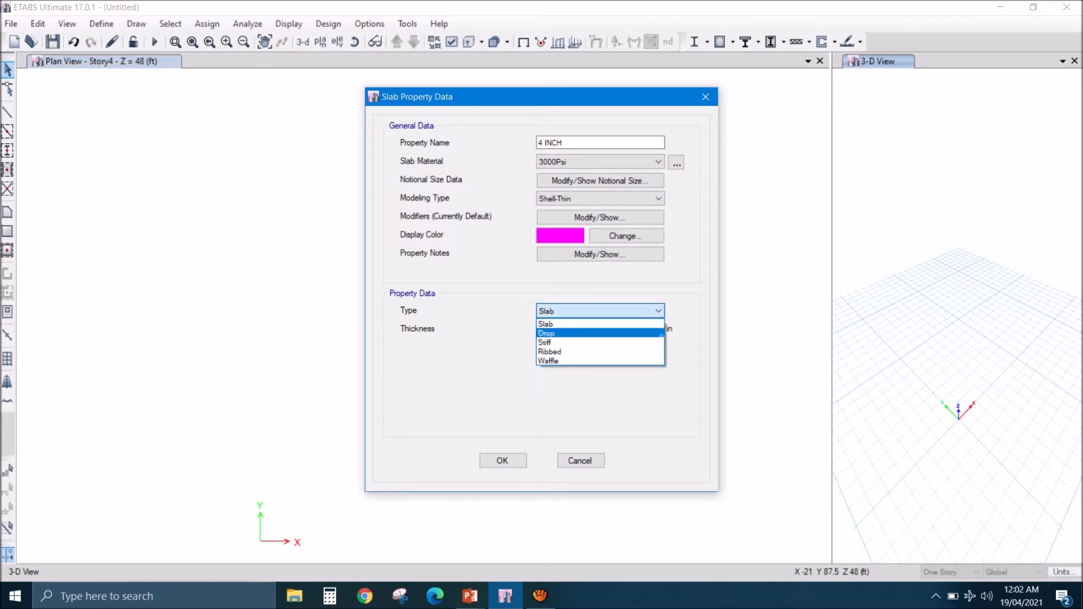
click(601, 324)
click(614, 328)
double_click(601, 329)
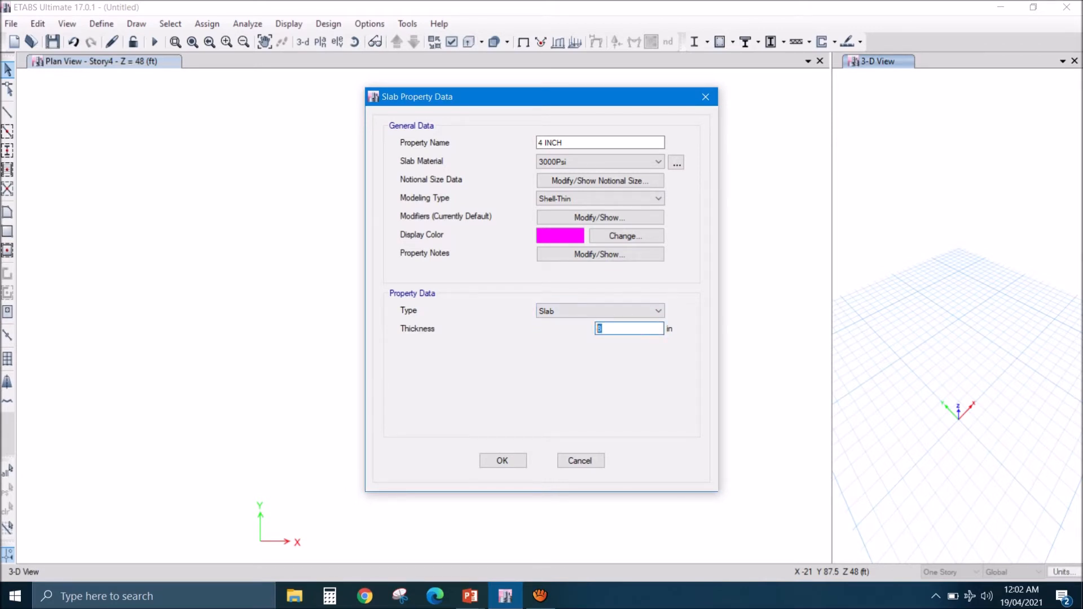
text(4)
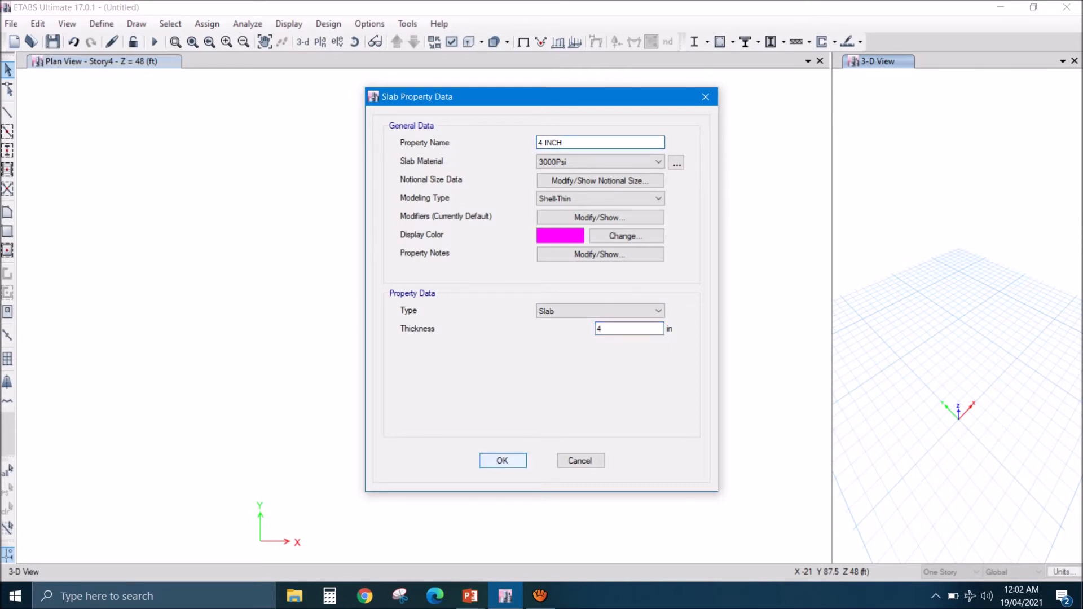
click(503, 460)
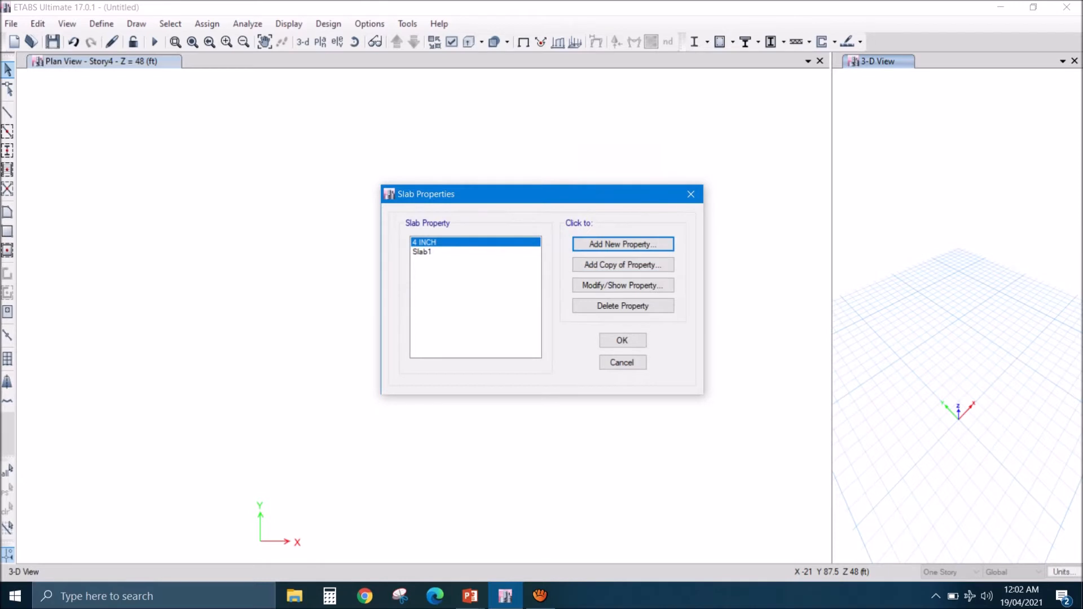
- Delete the default Slab1 property from the slab sections
click(423, 253)
click(623, 306)
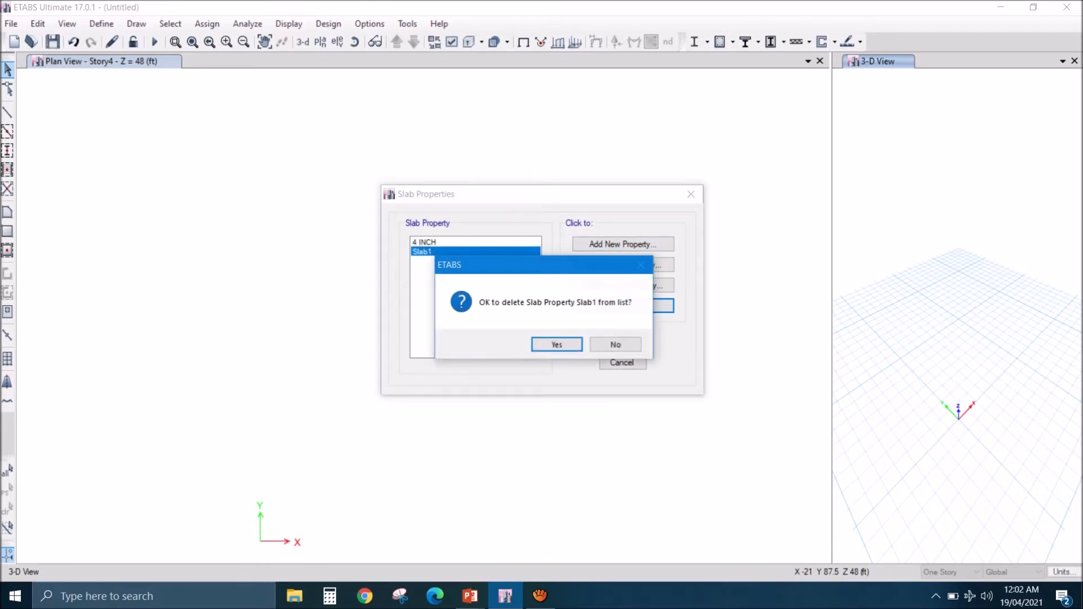
key(Return)
- Add a copy of the 4 INCH slab property named 5 INCH with a thickness of 5 in
click(623, 265)
double_click(538, 143)
text(SLAB )
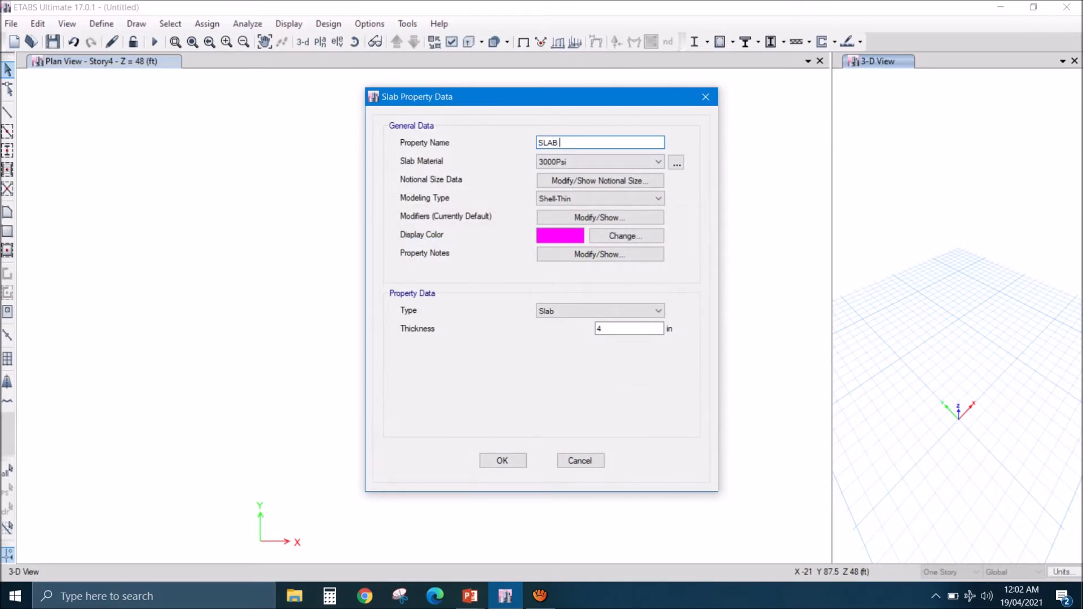
text(5 INCH)
click(560, 142)
key(BackSpace)
key(BackSpace)
key(BackSpace)
key(BackSpace)
key(BackSpace)
double_click(600, 329)
text(5)
click(568, 142)
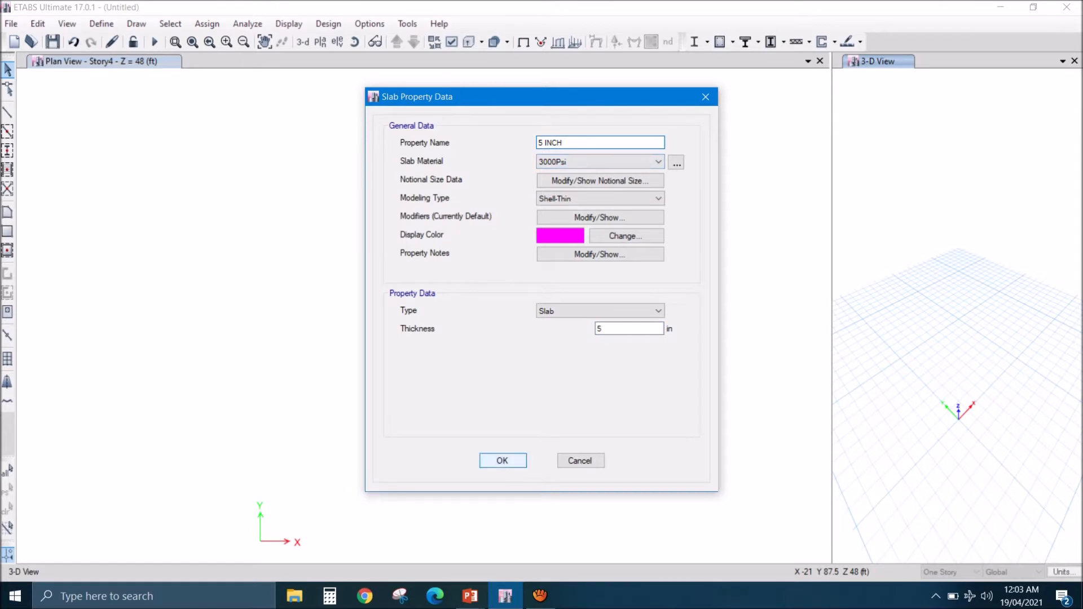
click(503, 460)
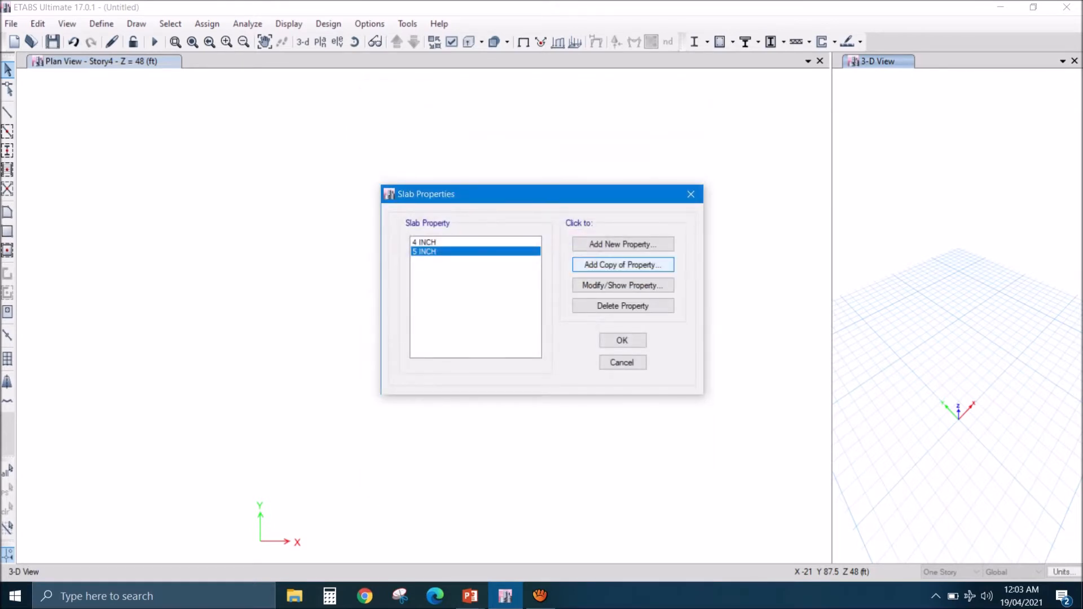
- Add a copy of the 5 INCH slab property named 6 INCH with a thickness of 6 in, and accept the slab sections
click(623, 264)
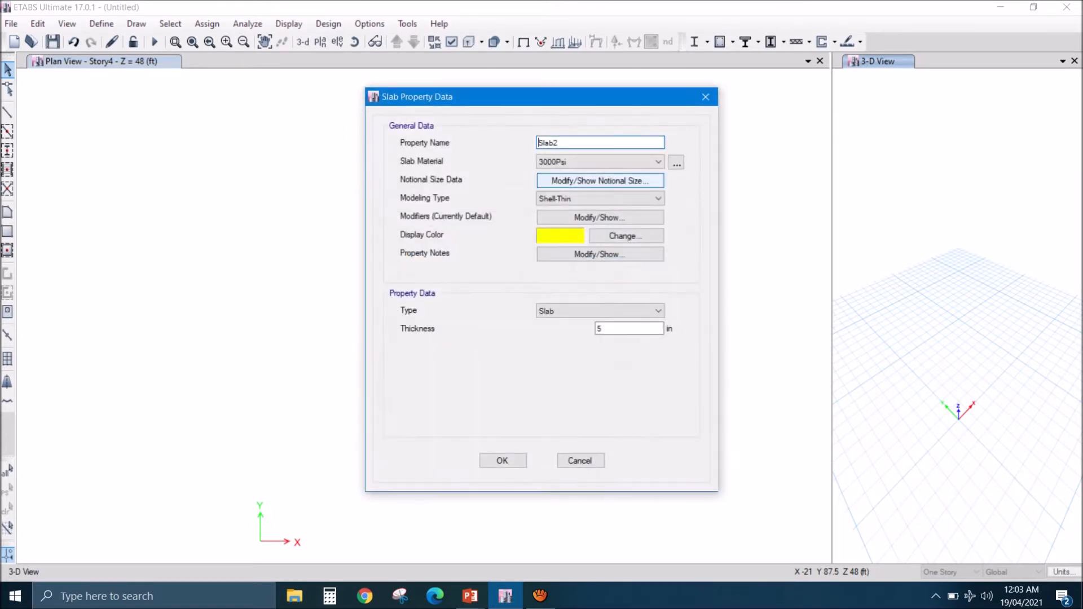
double_click(549, 143)
text(6 INCH)
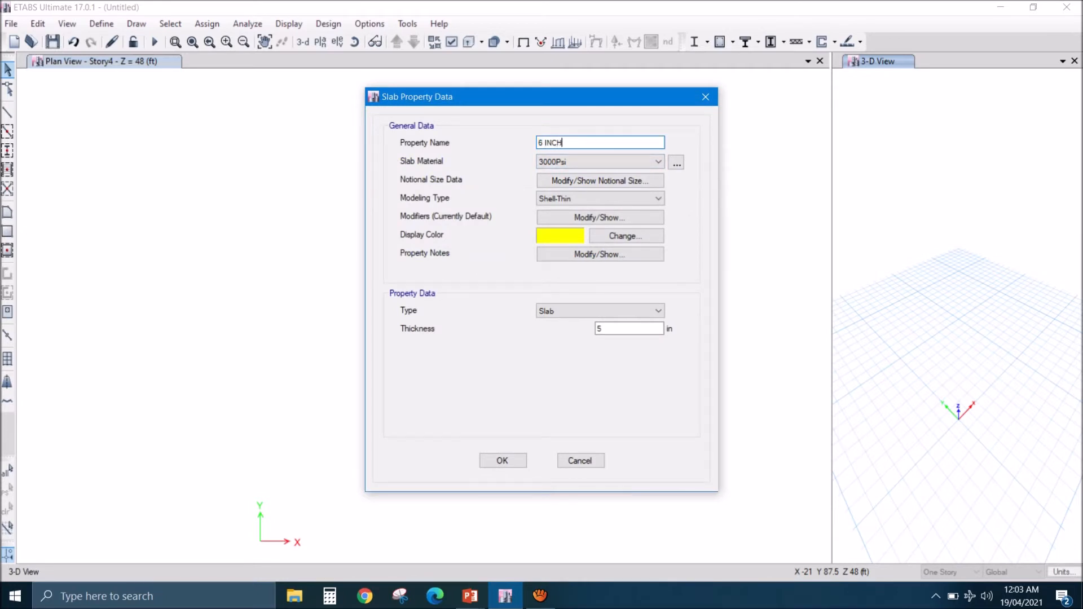
double_click(601, 329)
text(6)
click(562, 142)
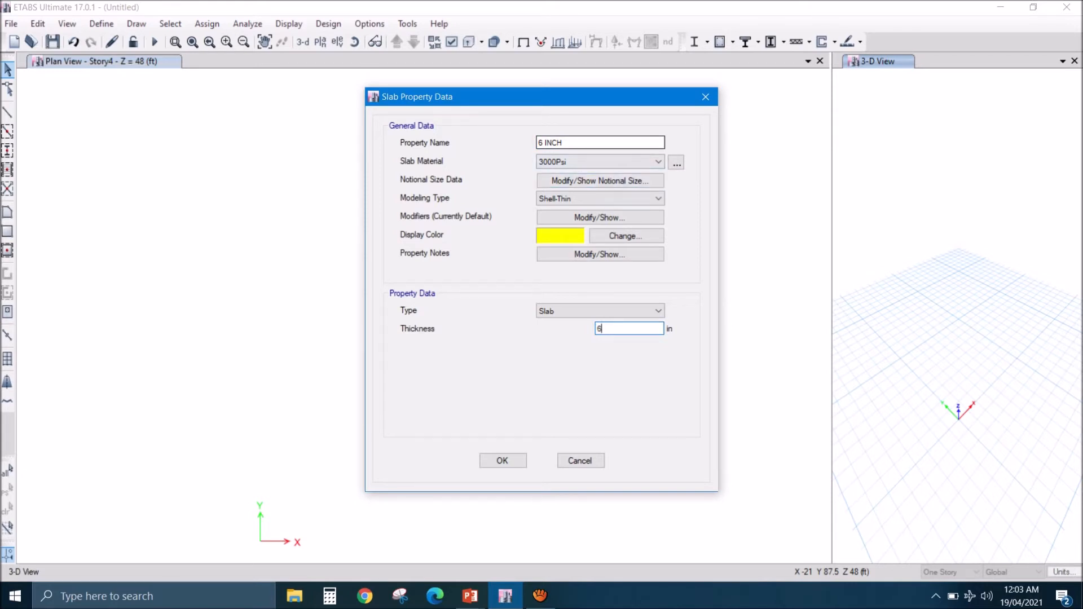
click(502, 460)
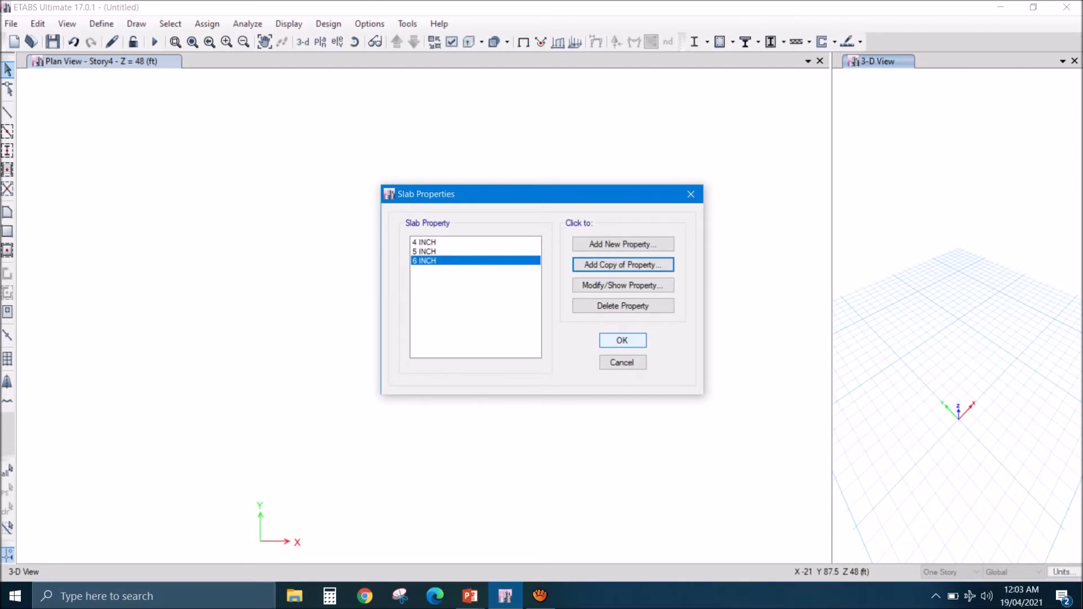
key(Return)
- Review the model's defined load patterns and their self-weight multipliers
click(102, 23)
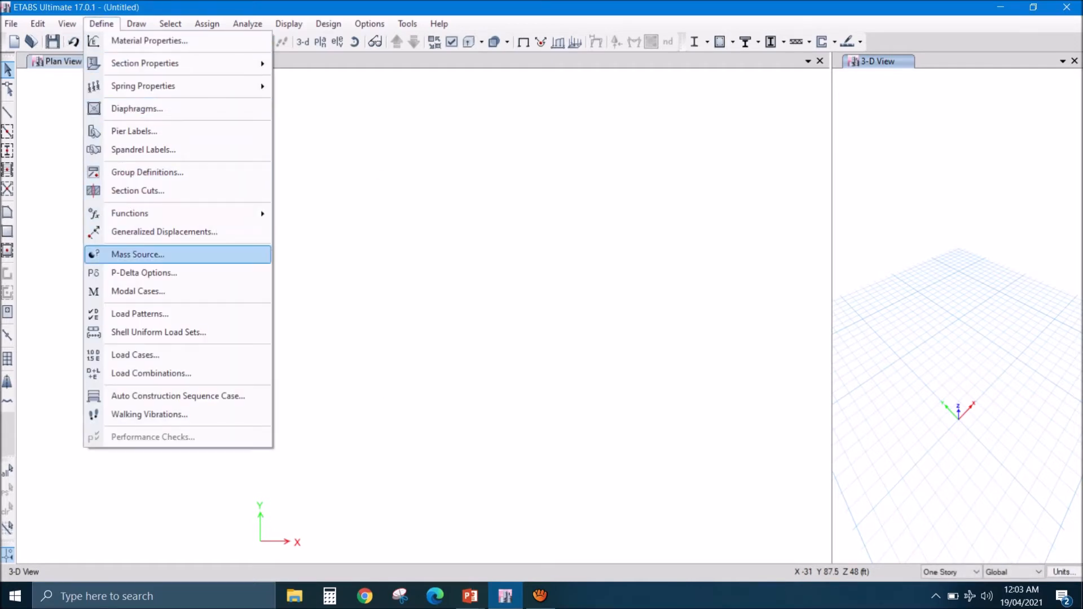
click(140, 315)
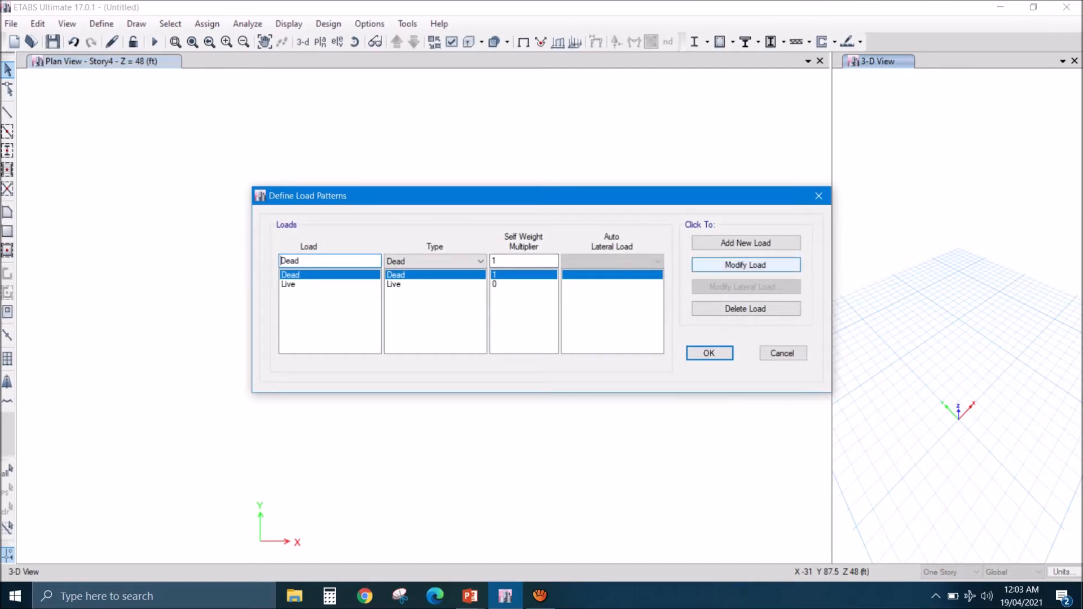
click(709, 352)
- Add a linear load combination named SERVICE LOAD that combines Dead and Live, each with a scale factor of 1
click(102, 23)
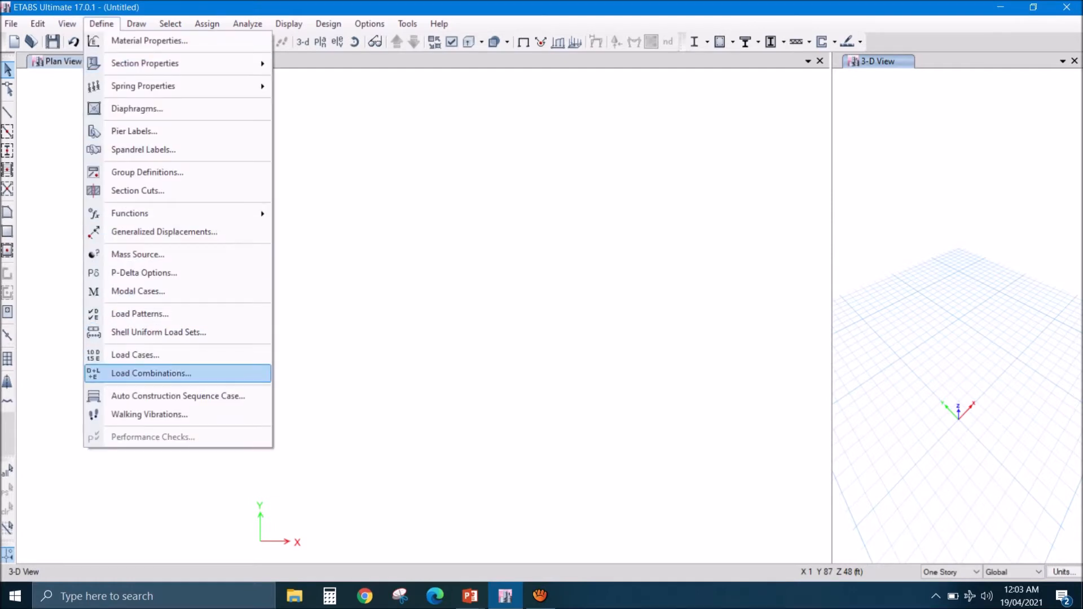
click(151, 373)
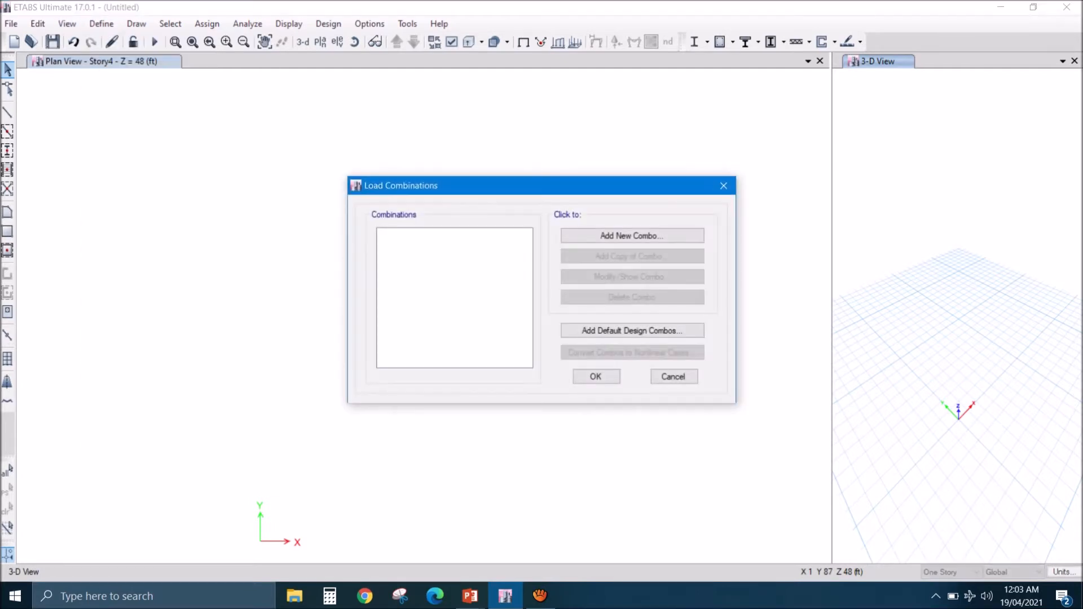
click(632, 235)
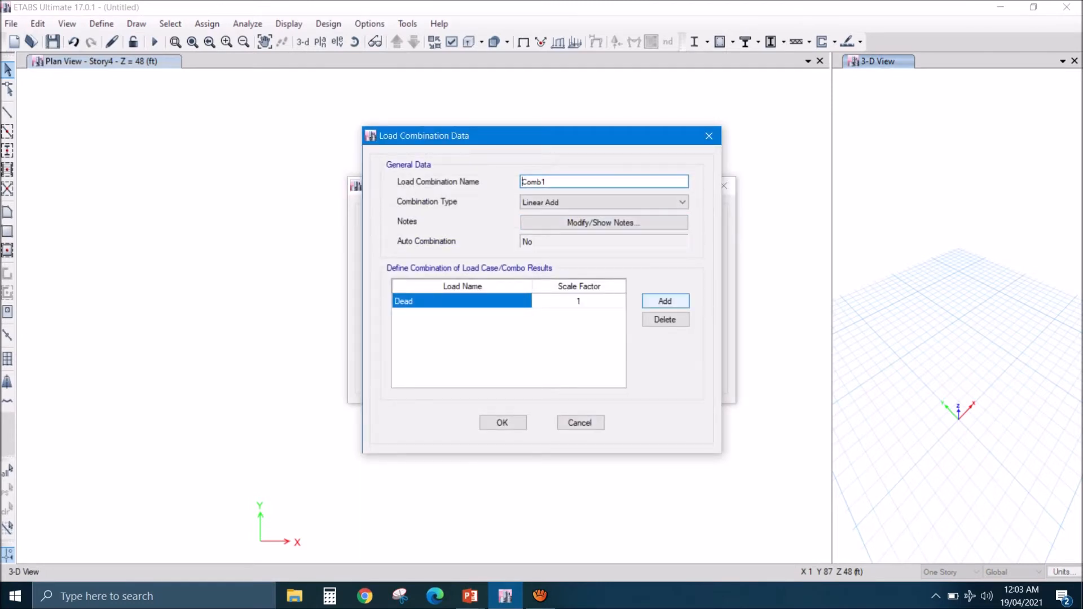
key(ctrl+a)
text(S)
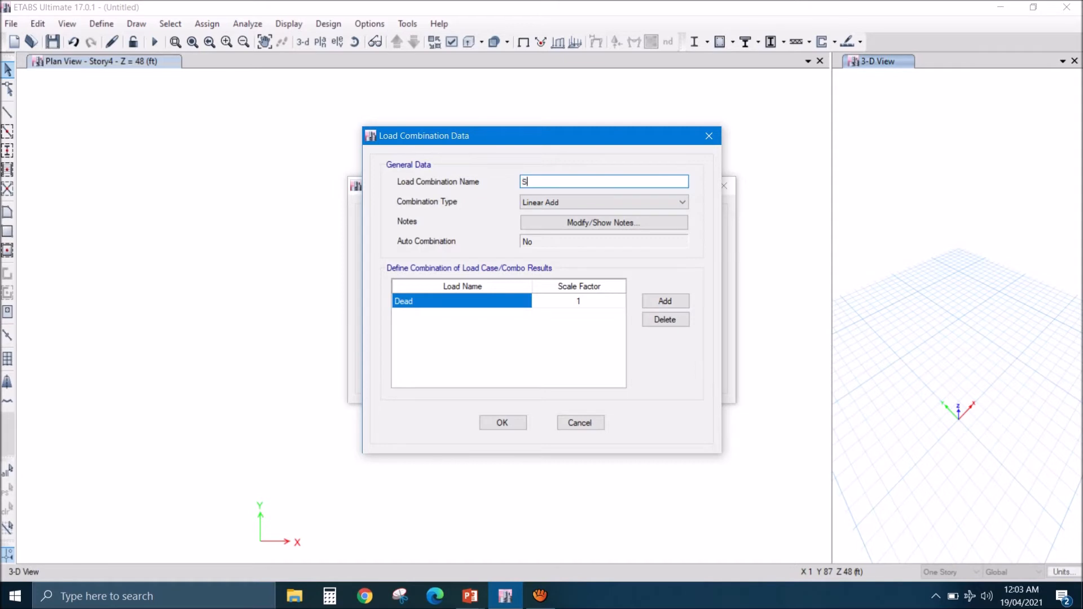
text(ERVICE LOAD)
click(666, 302)
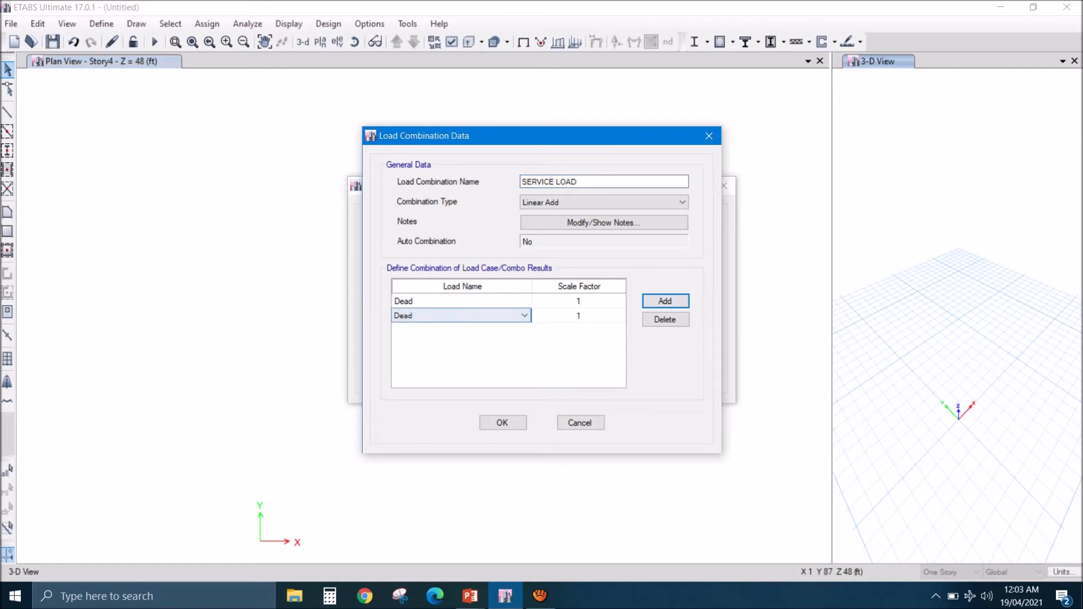
click(524, 316)
click(451, 337)
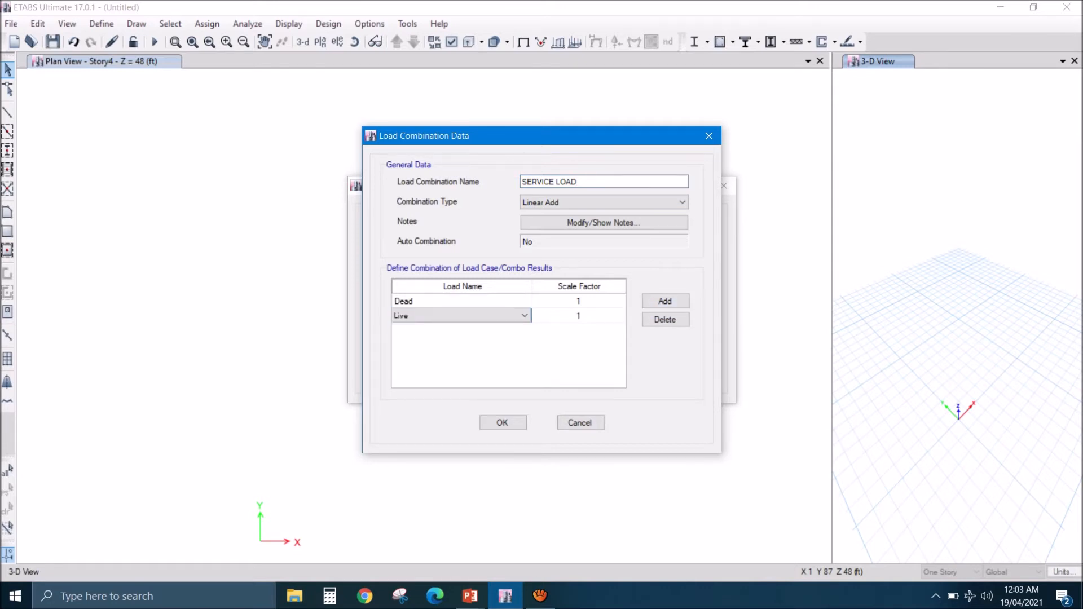
click(503, 422)
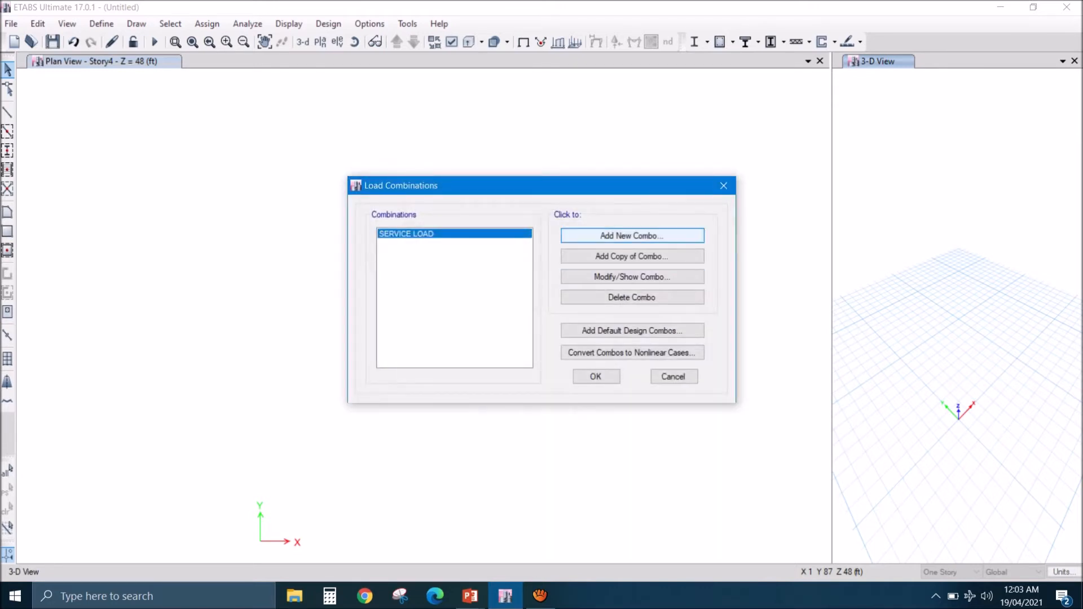
- Add a linear load combination named ULTIMATE LOAD with scale factors of 1.2 for Dead and 1.6 for Live
click(632, 236)
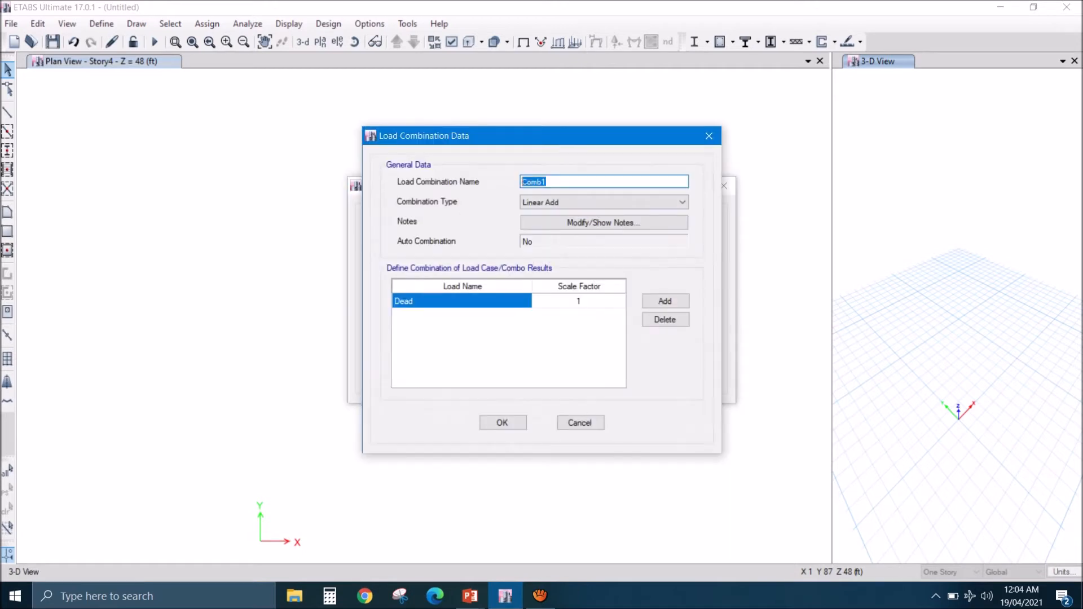
text(ULTIMATE LOAD)
click(579, 301)
text(1.2)
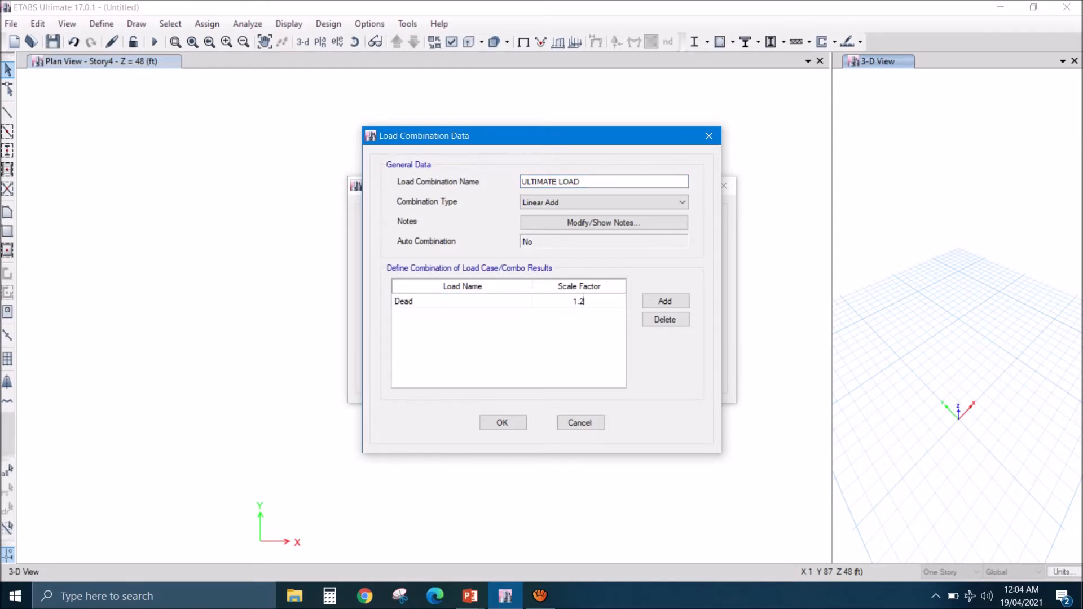
click(665, 301)
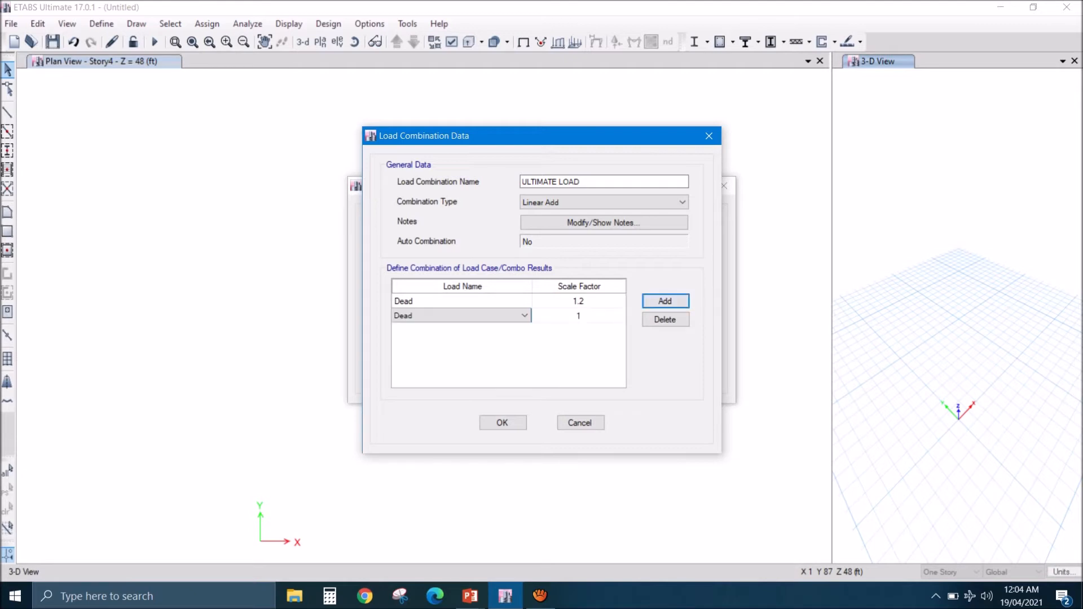
click(524, 316)
click(479, 346)
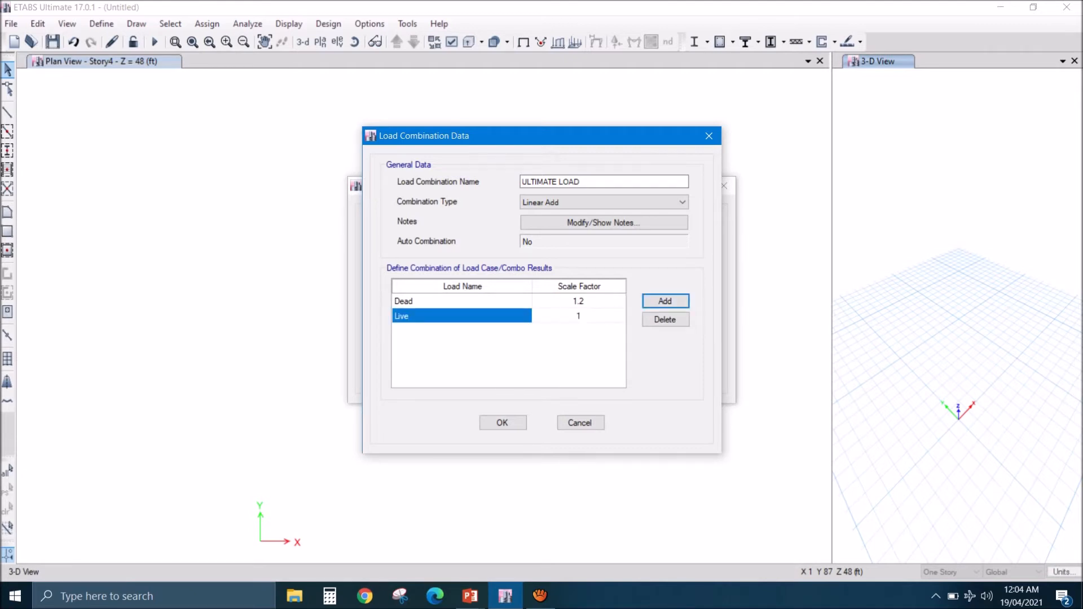
click(578, 316)
text(1.6)
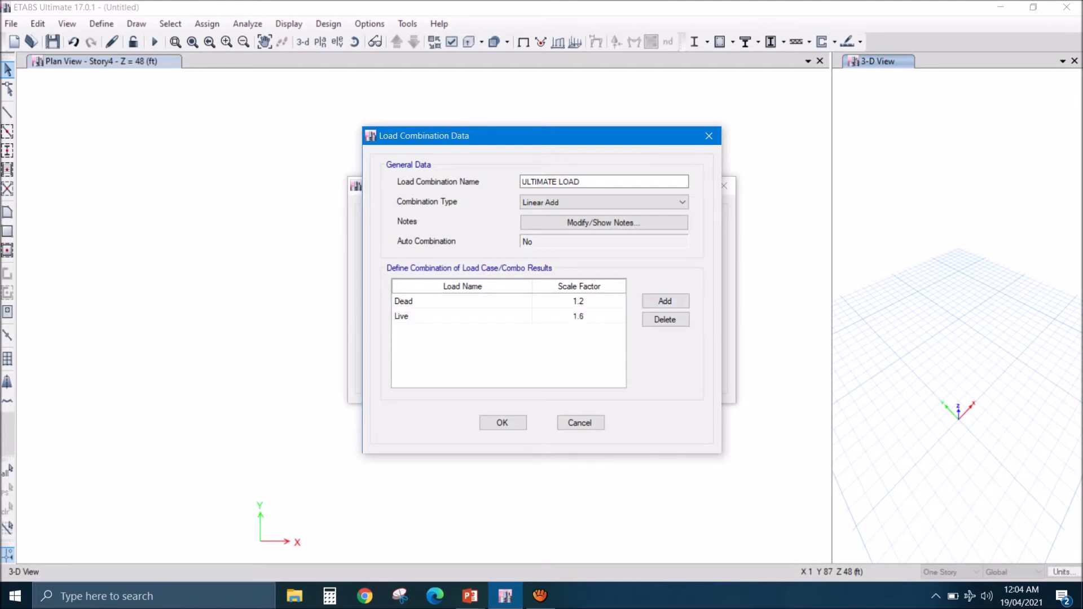
click(503, 422)
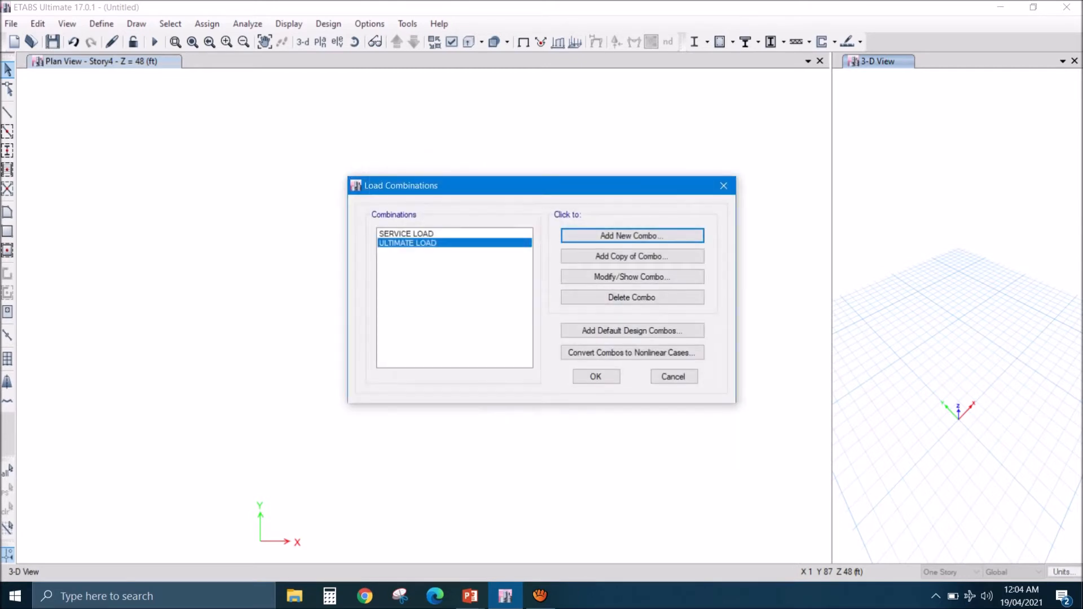
- Review the load factors of the ULTIMATE LOAD and SERVICE LOAD combinations, and accept the load combinations
click(632, 277)
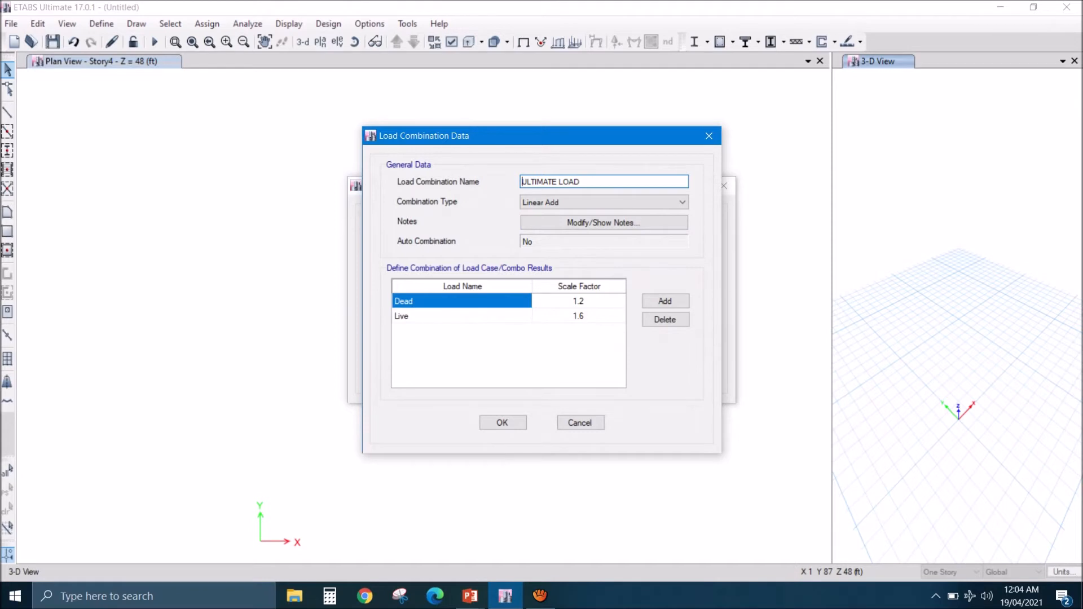
click(503, 423)
click(407, 233)
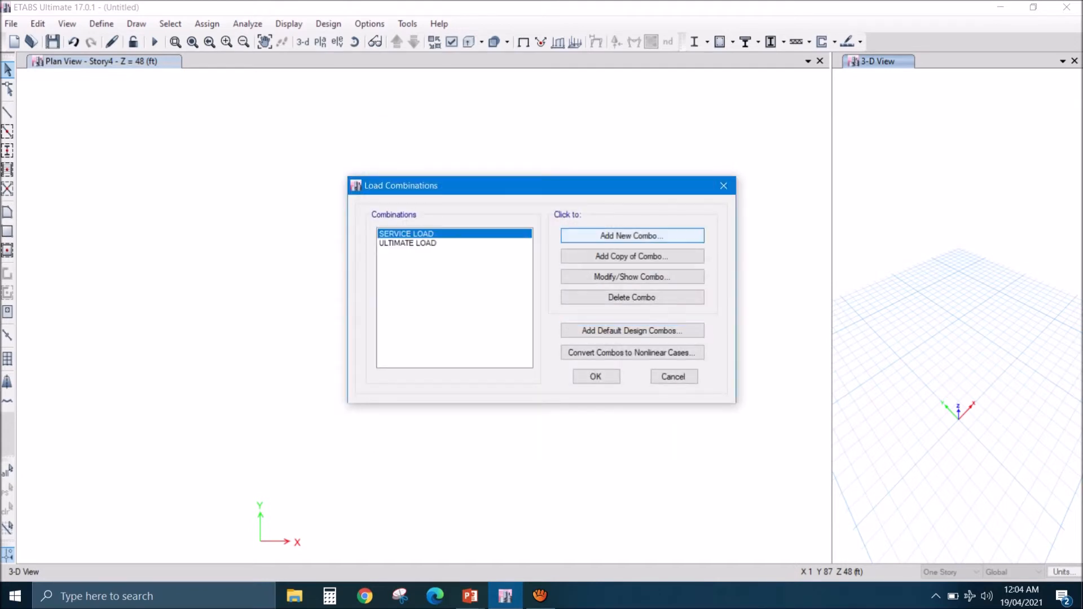
click(632, 276)
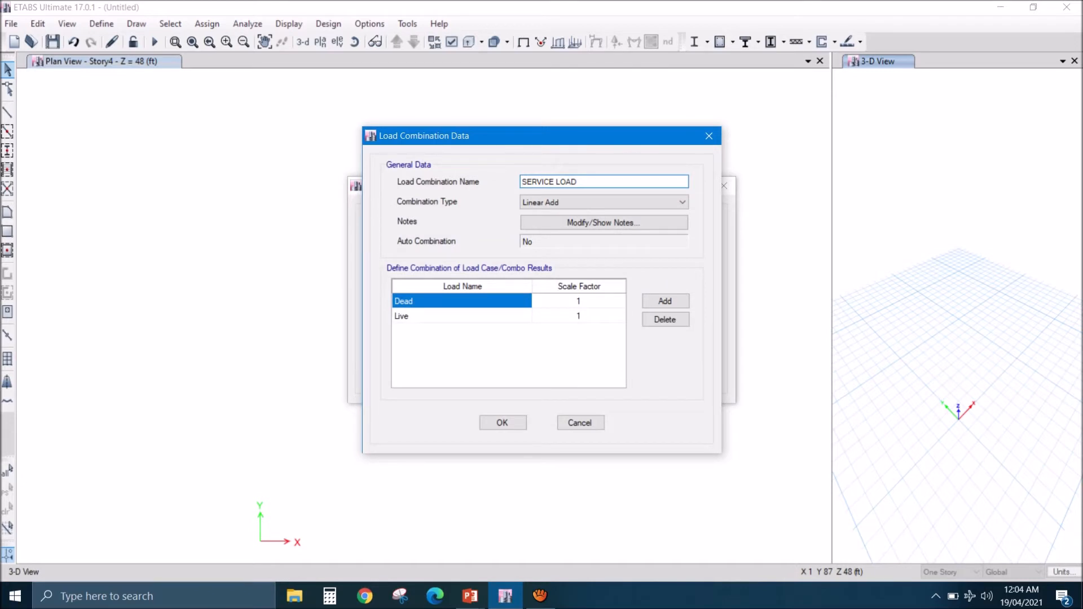
click(502, 422)
click(596, 377)
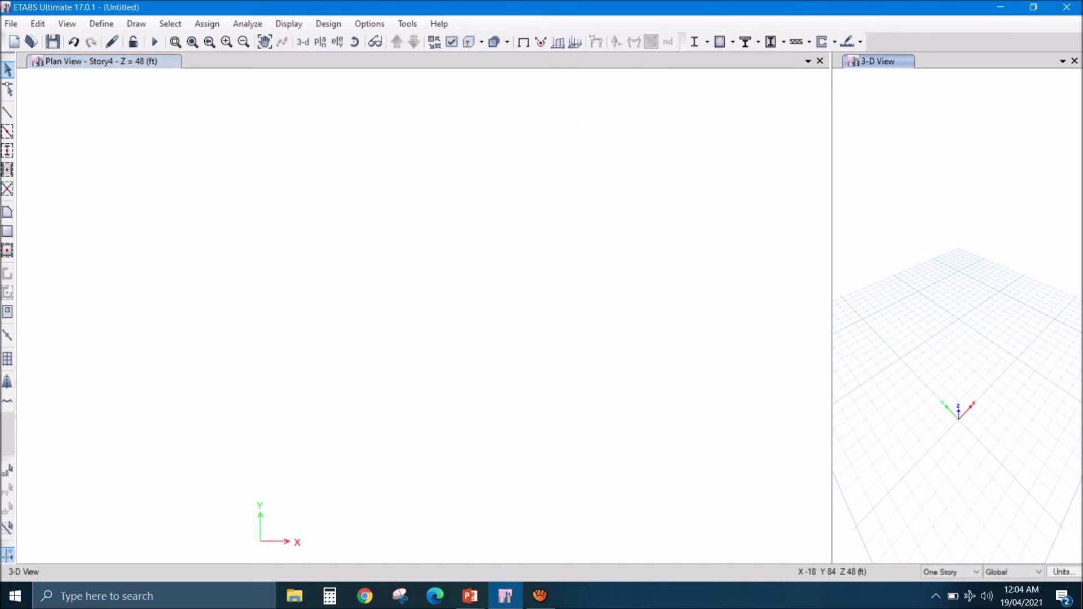
click(101, 23)
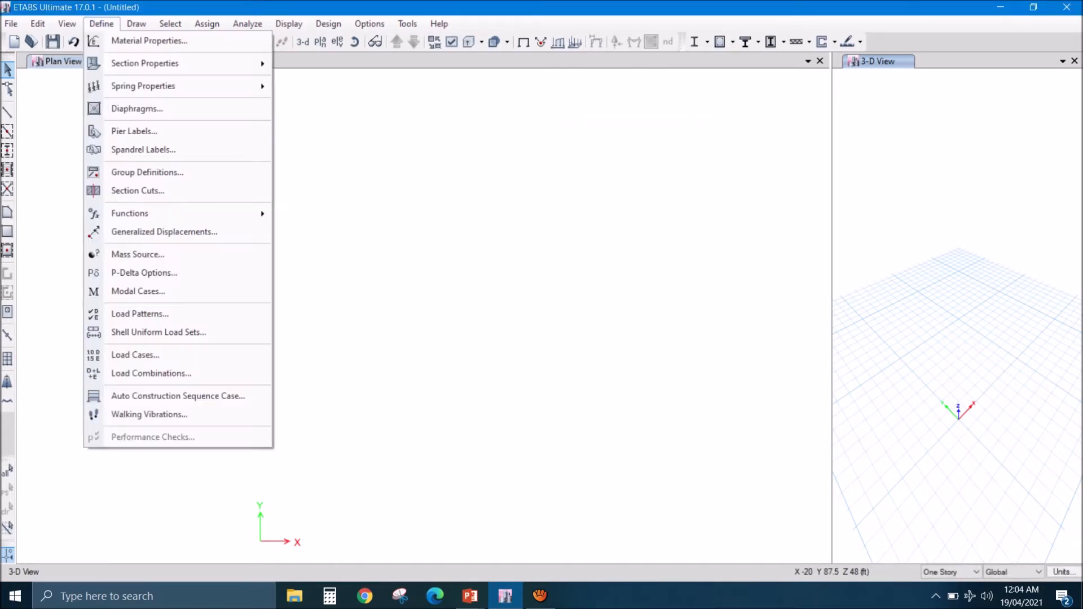
click(368, 311)
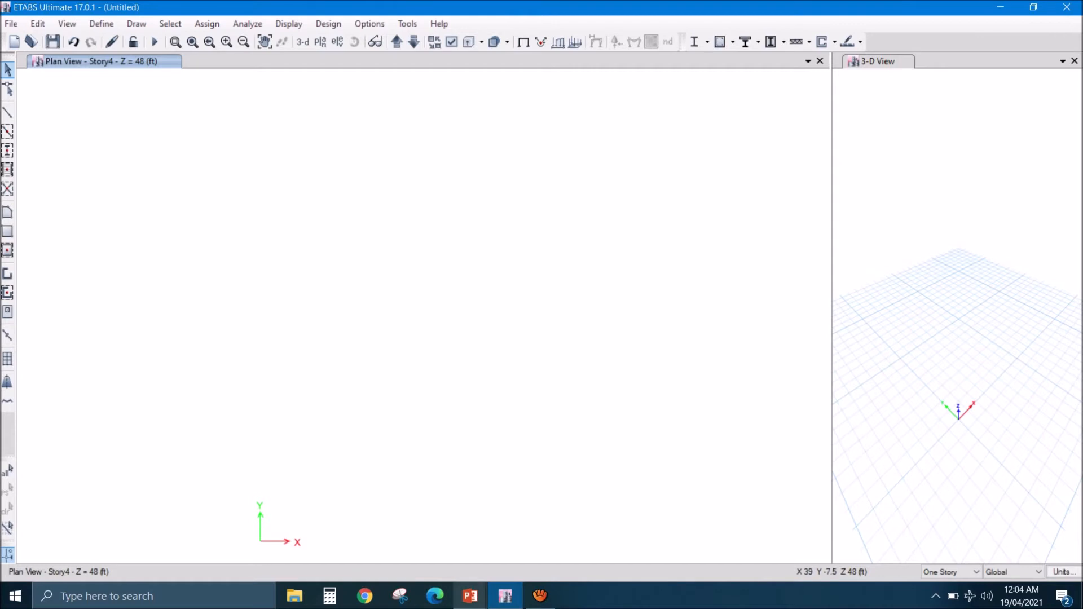
- Switch to the week-7.pptx presentation in PowerPoint and examine the 3D portal frame plan slide for bay dimensions and section sizes
mouse_move(470, 595)
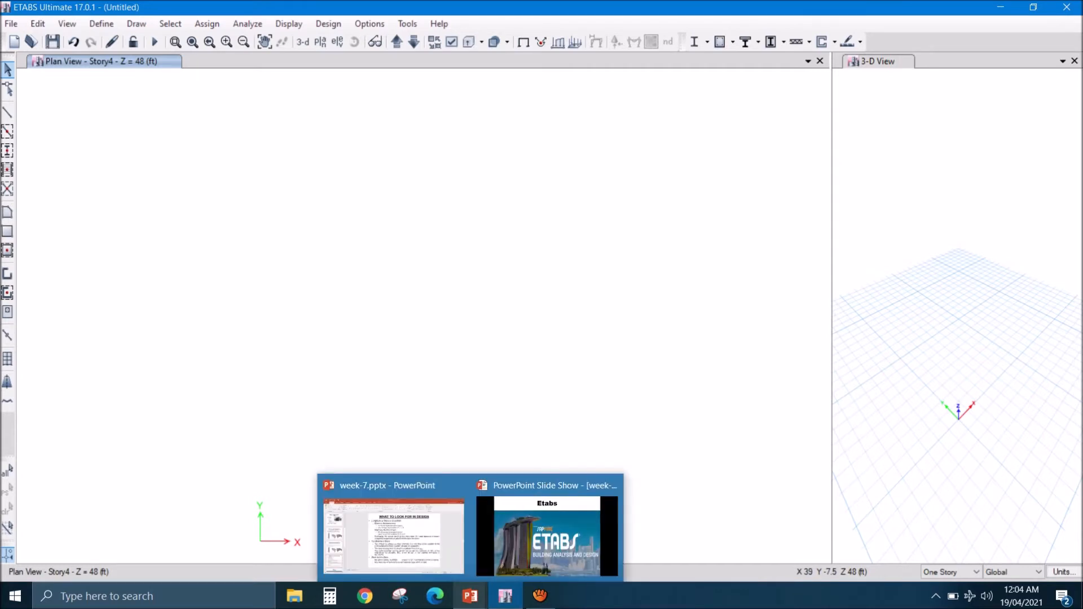
mouse_move(547, 530)
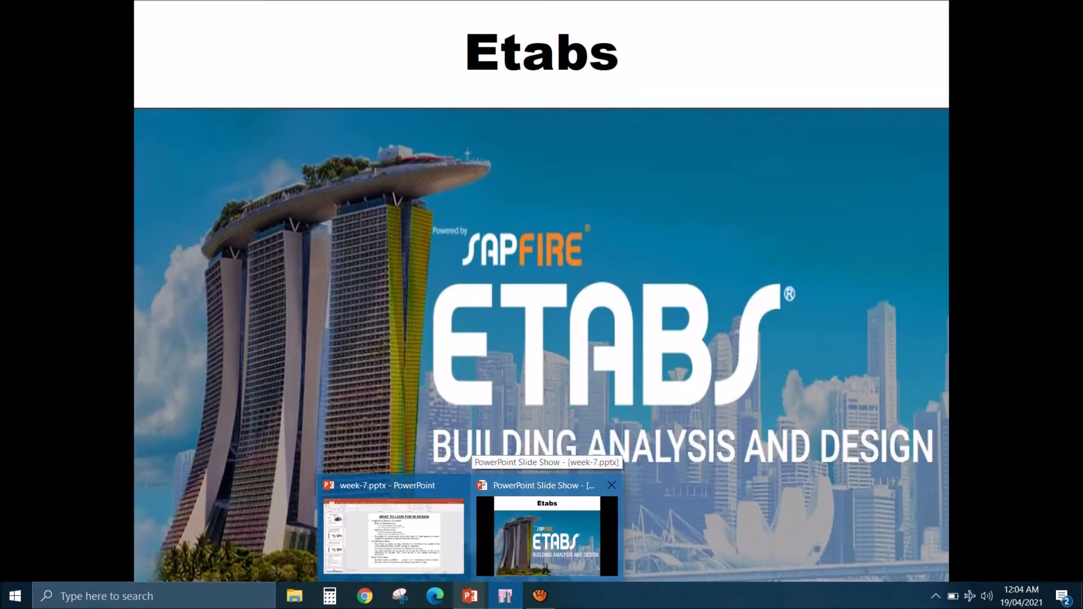
click(393, 536)
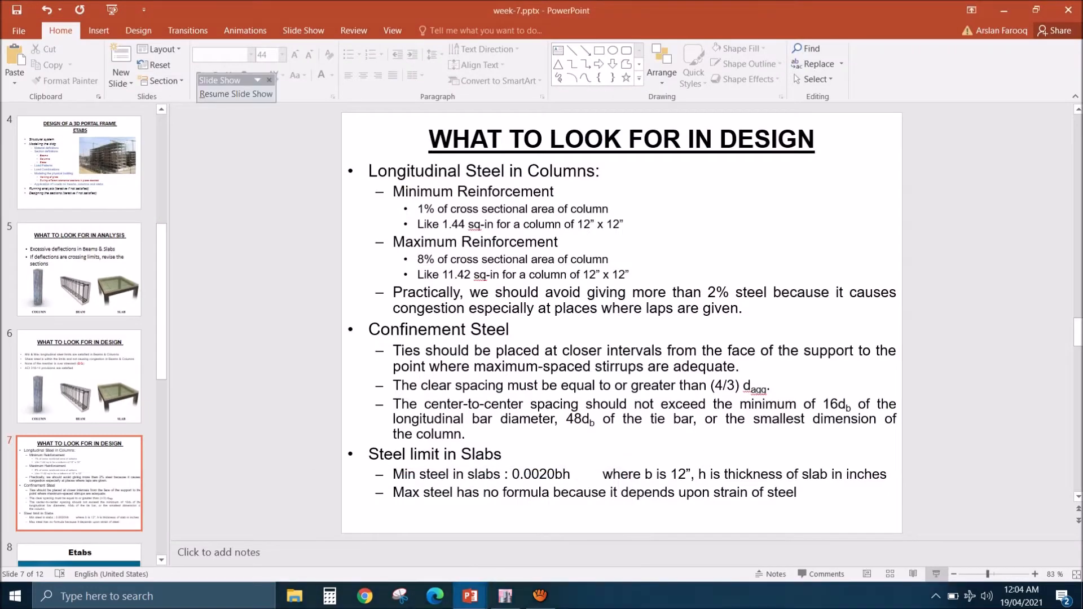
scroll(79, 296, up, 7)
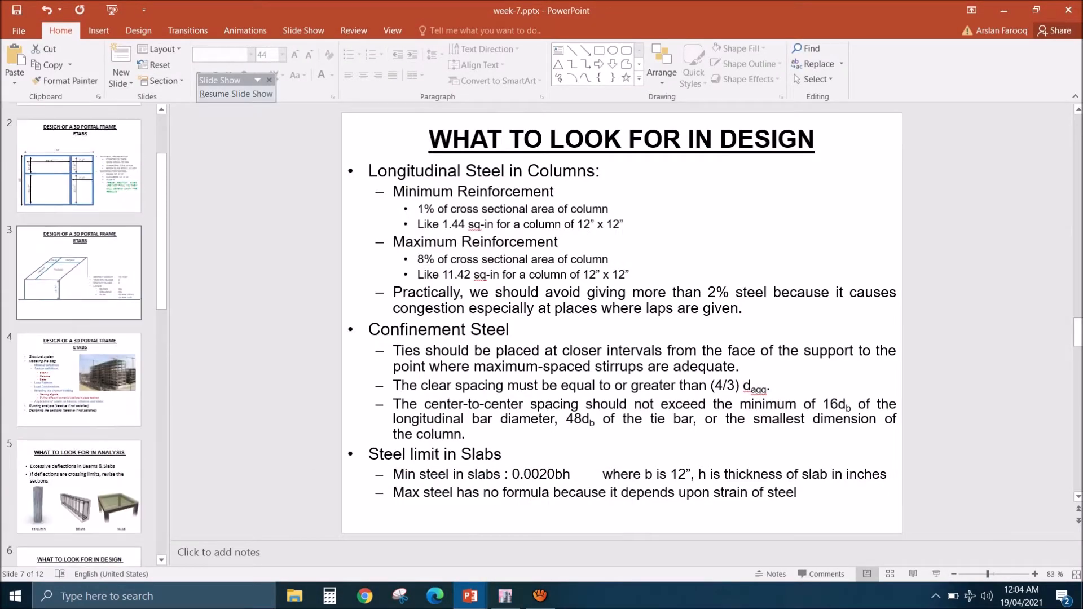
click(79, 296)
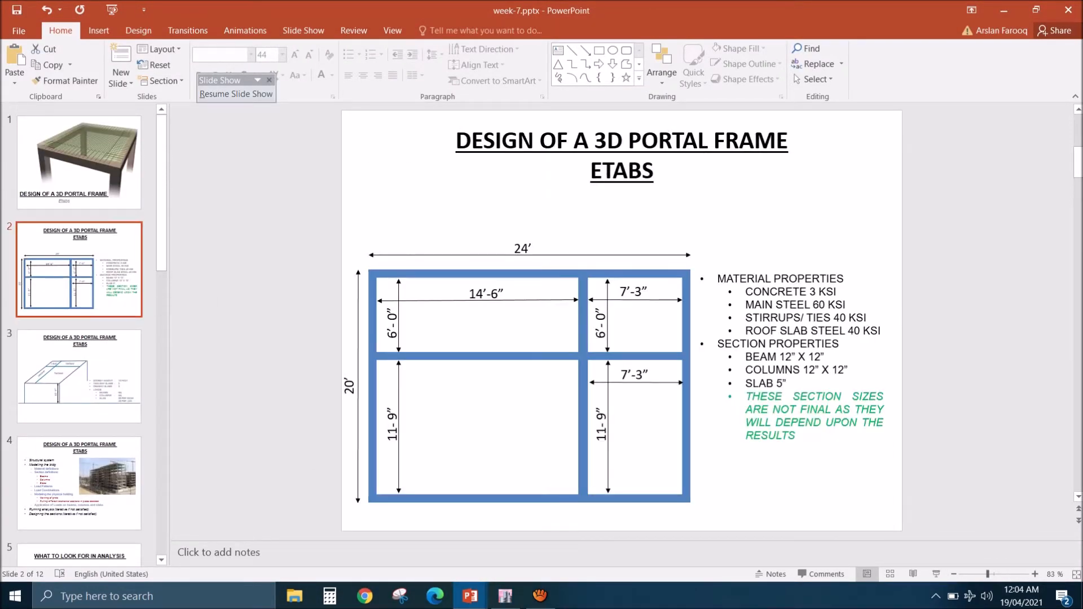
click(936, 574)
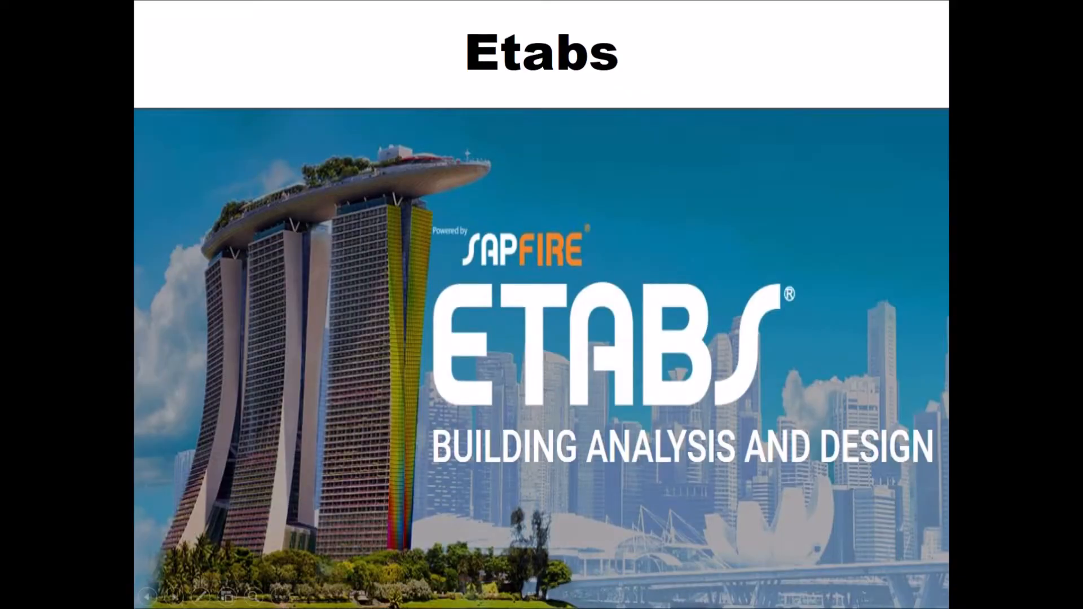
key(Right)
key(Right)
key(Right)
key(Right)
key(Right)
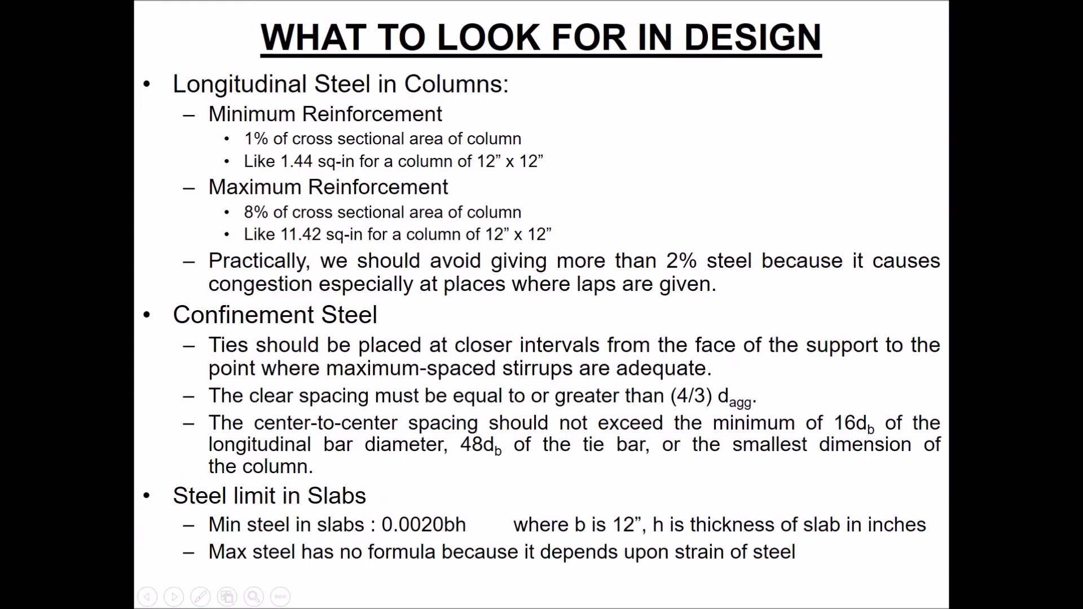
key(Right)
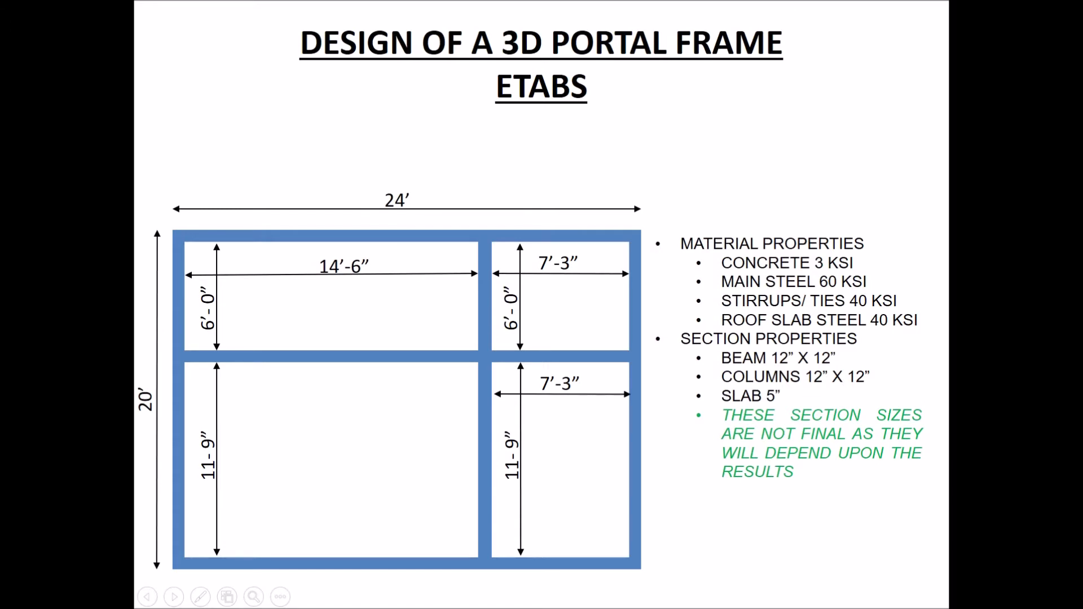
- Switch back to ETABS and delete Story4, Story3 and Story2 from the story data, including any existing structure at them
key(alt+Tab)
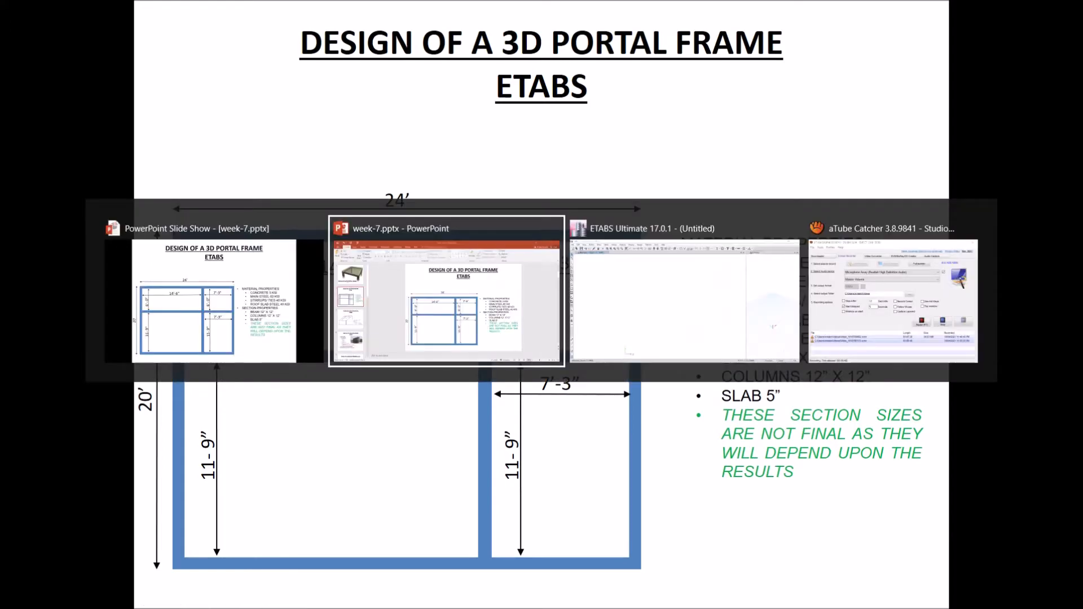
key(alt+Tab)
right_click(279, 247)
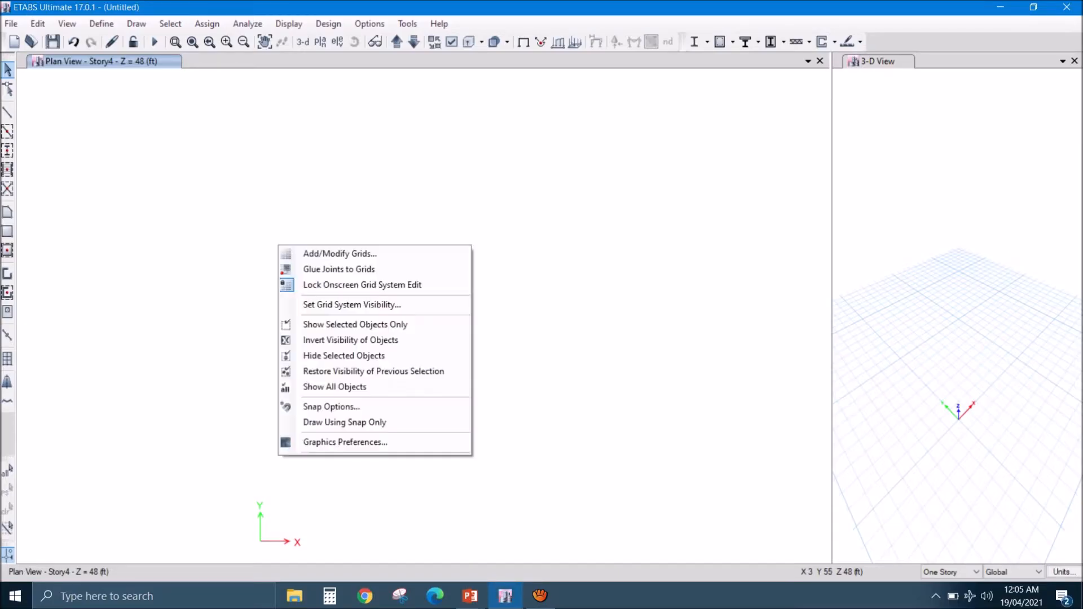
click(340, 254)
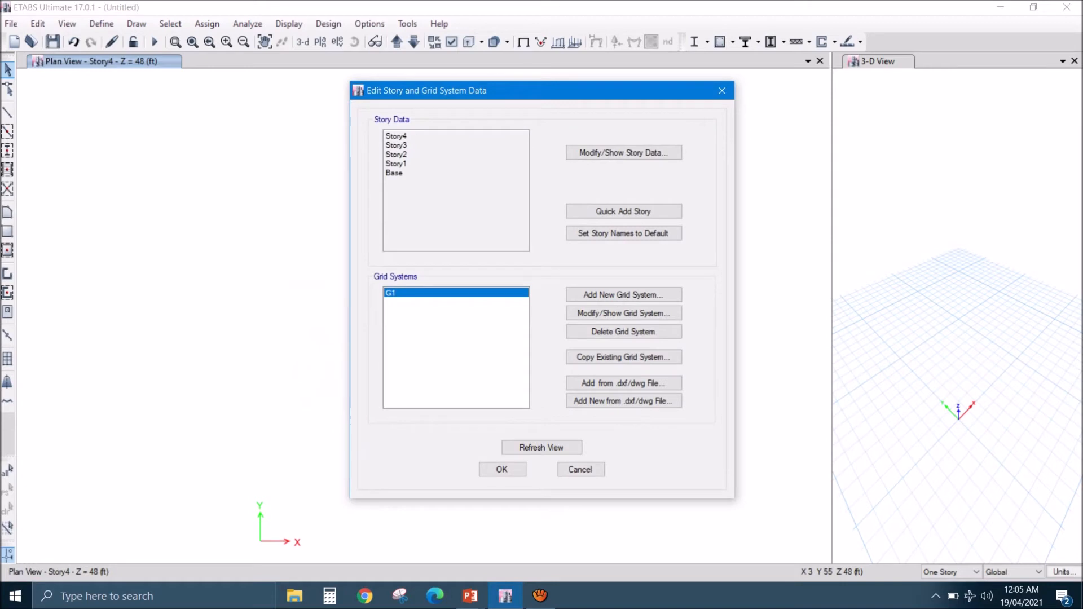
click(624, 153)
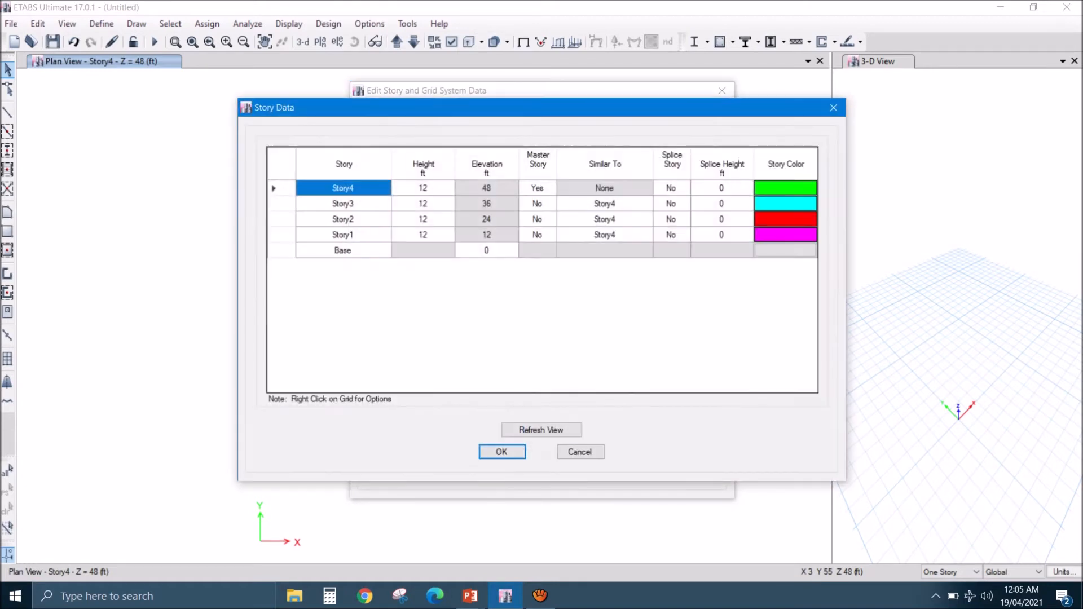
right_click(351, 186)
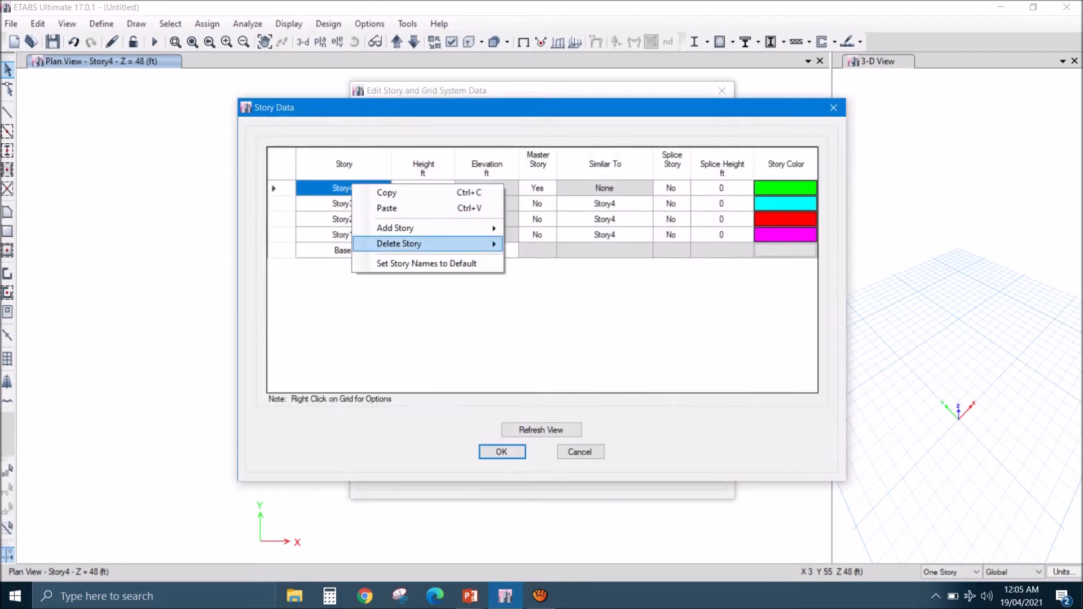
mouse_move(429, 244)
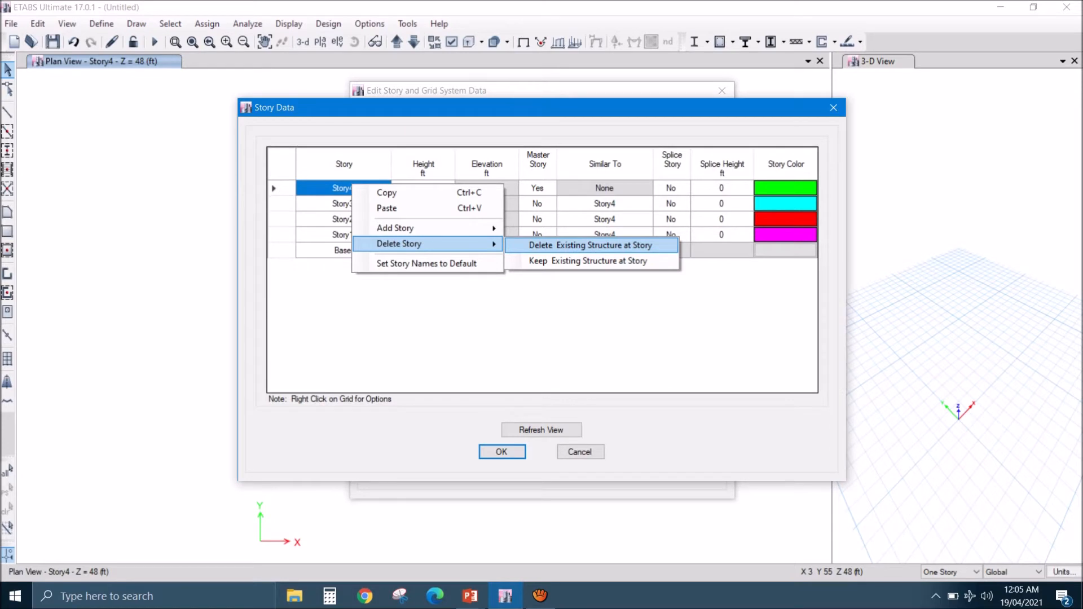
click(590, 245)
right_click(345, 189)
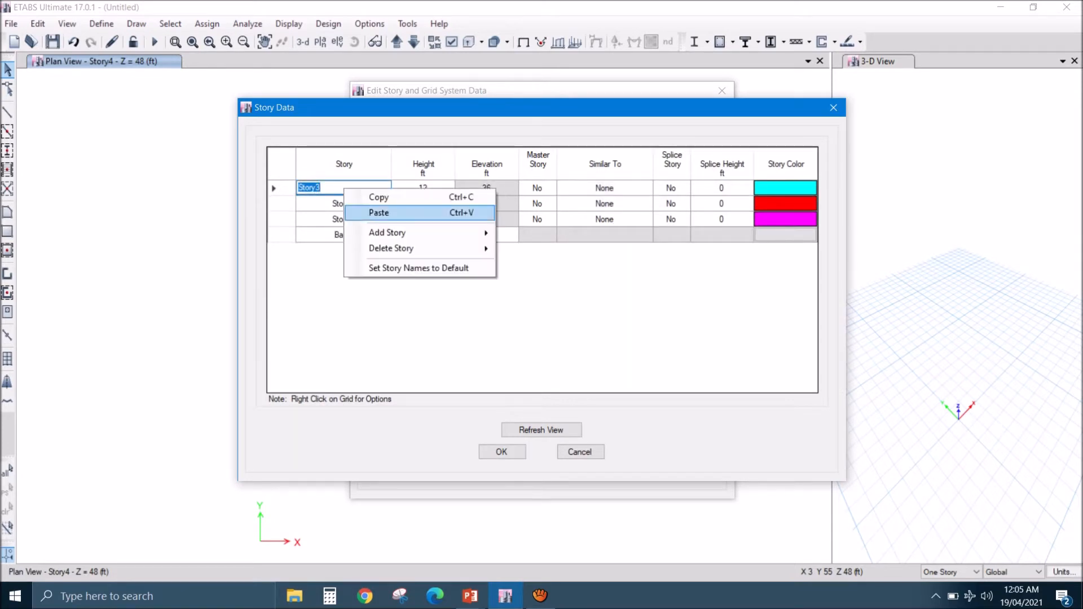
mouse_move(417, 248)
click(589, 246)
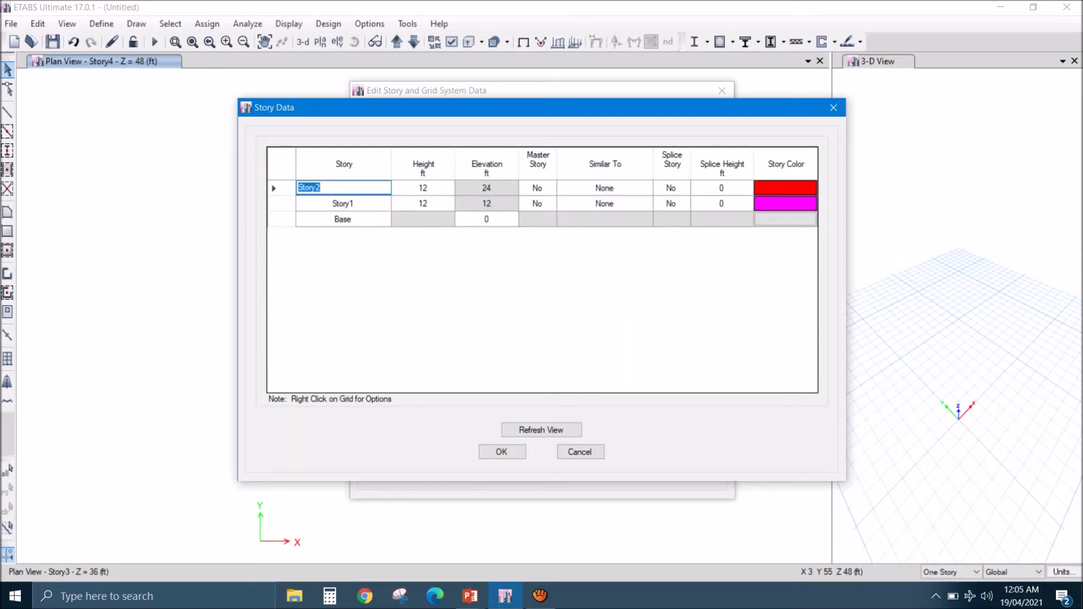
right_click(336, 190)
mouse_move(418, 249)
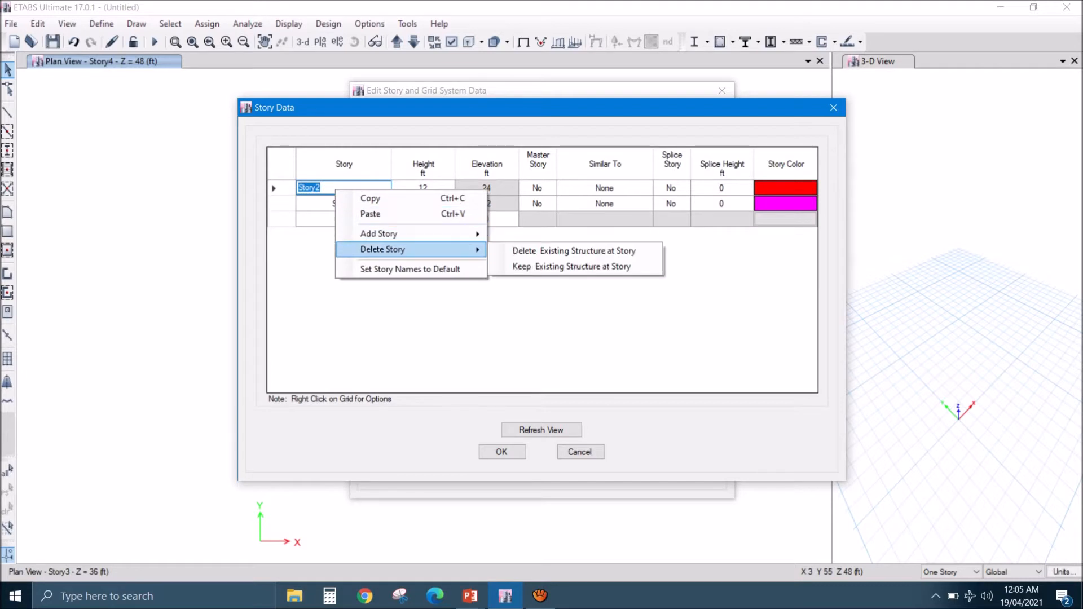
click(574, 251)
- Set the height of Story1 to 10 ft and accept the story data
click(423, 188)
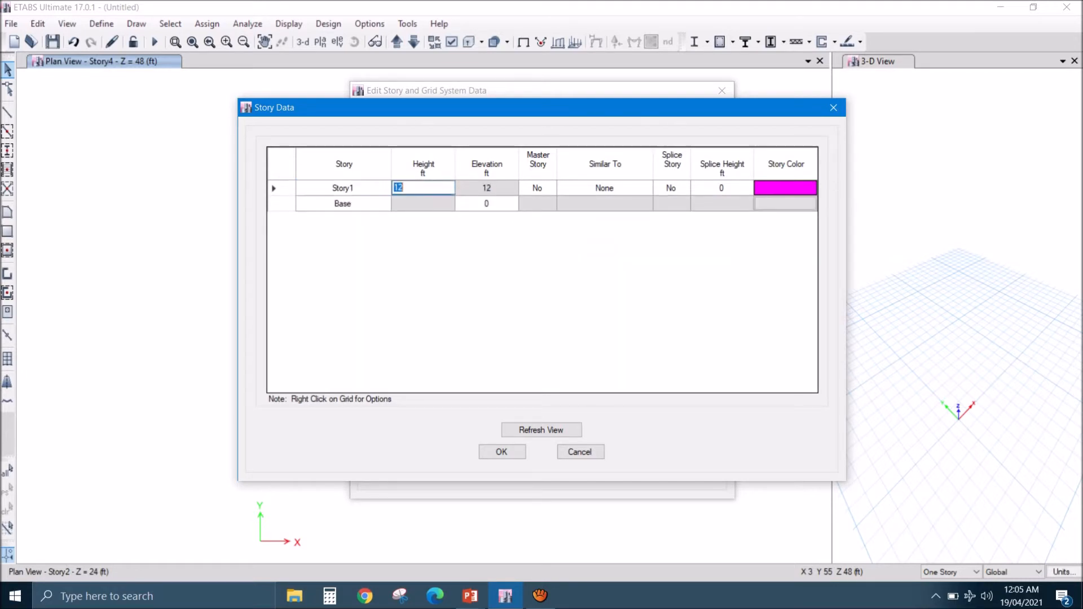
text(10)
key(Return)
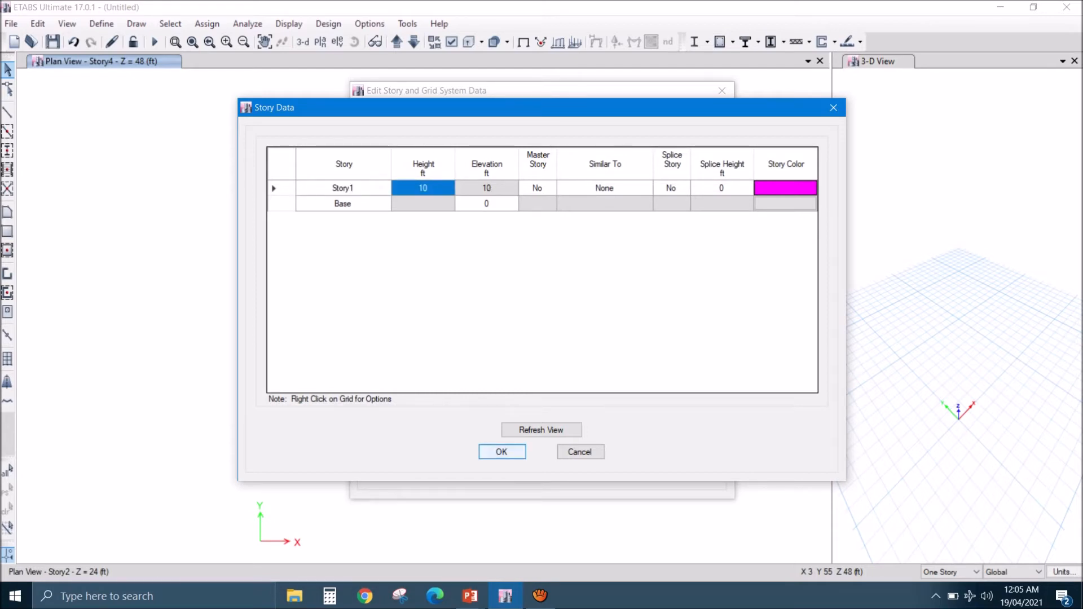
key(Return)
- Add three X grid lines to the existing grid system G1
click(624, 295)
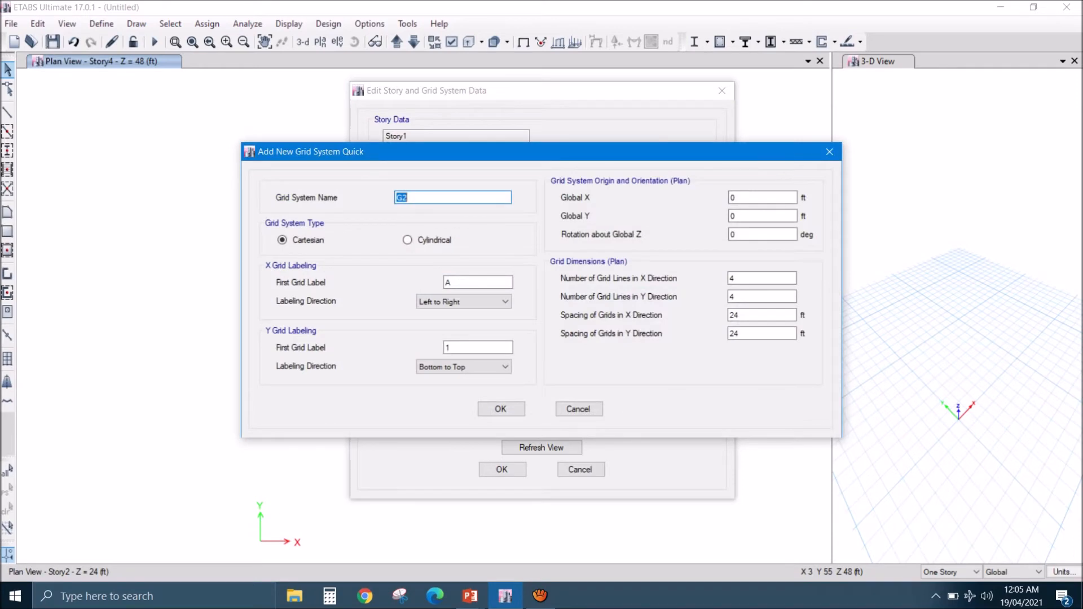
click(829, 151)
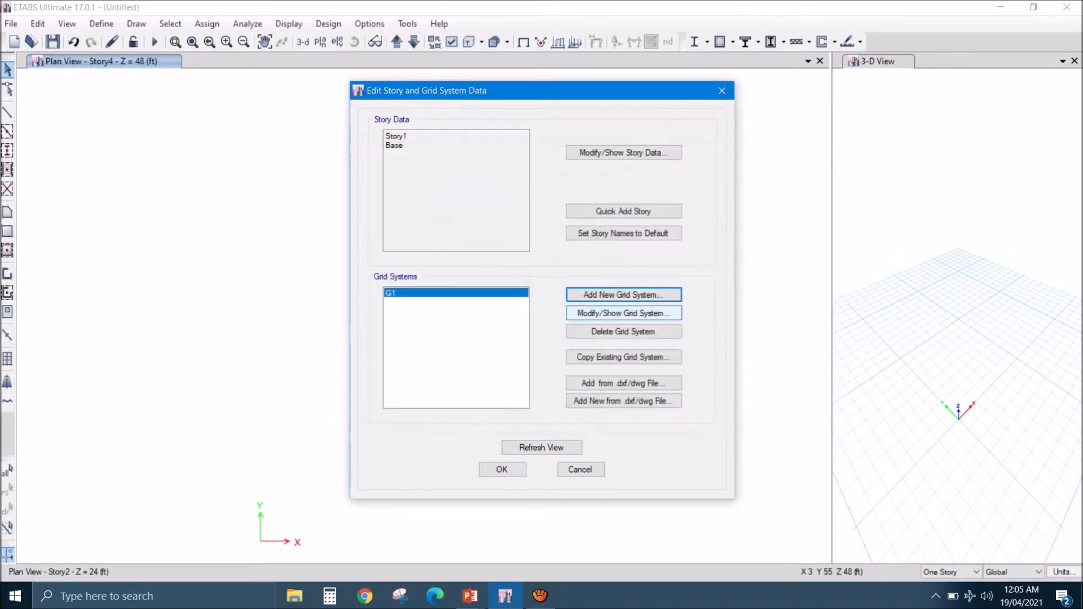
click(624, 313)
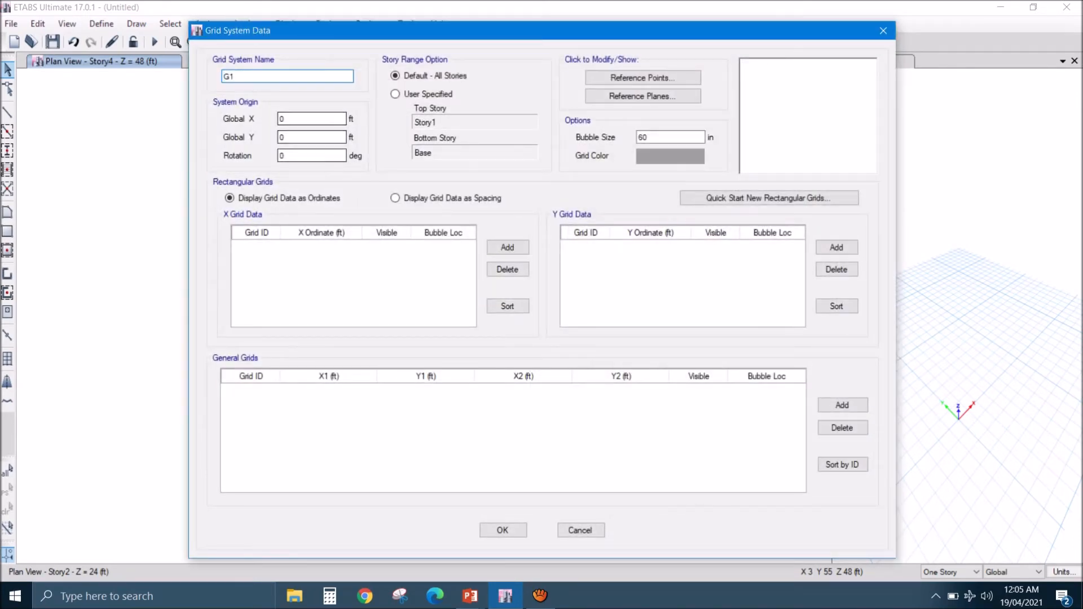
click(508, 247)
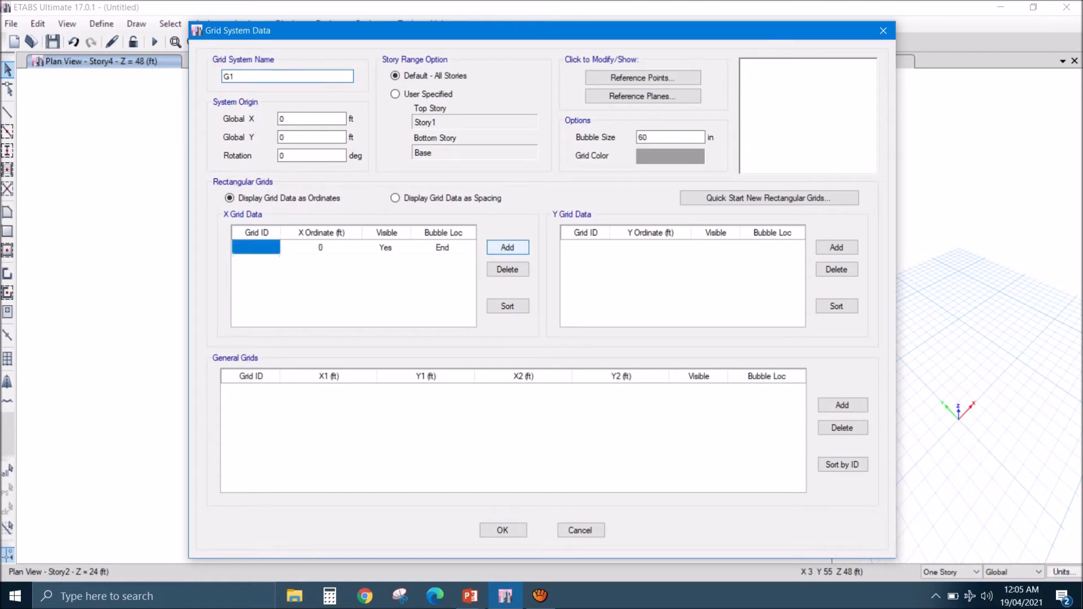
click(508, 247)
click(508, 247)
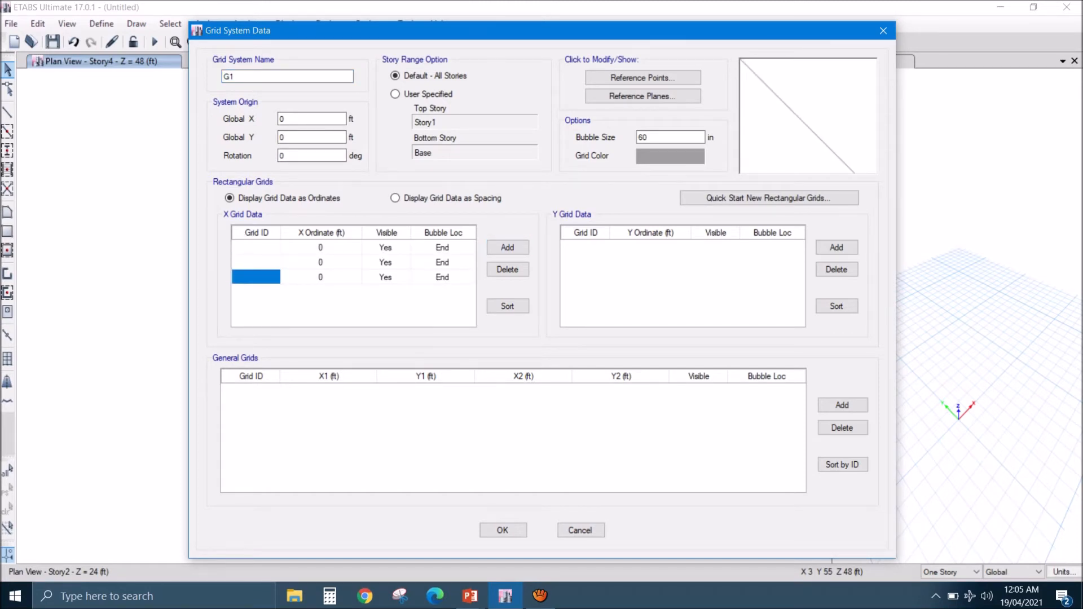
- Label the three X grid lines A, B and C
click(256, 248)
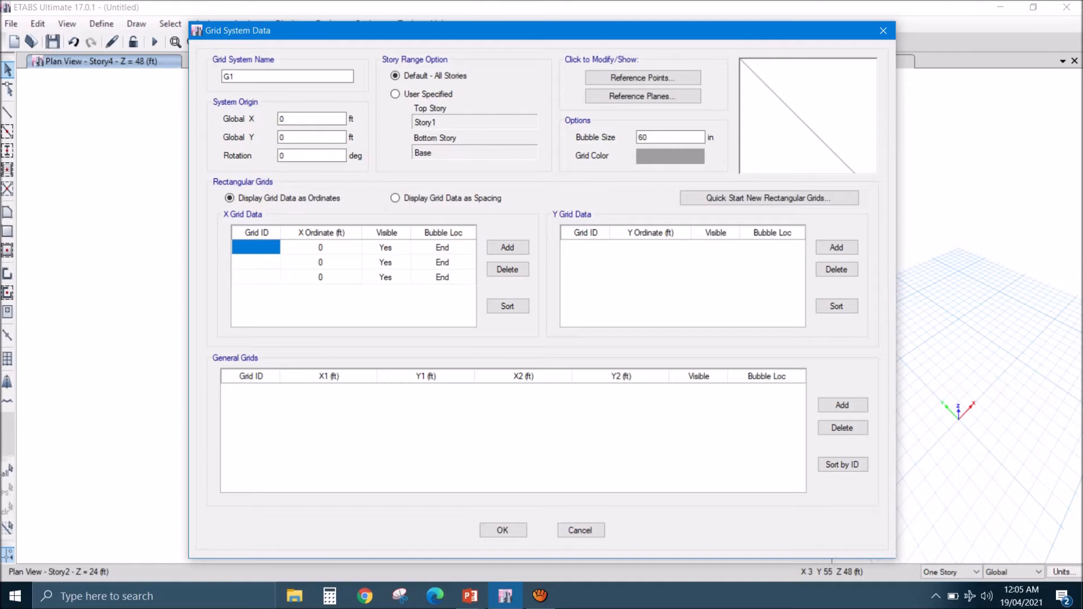
text(A)
key(Return)
text(B)
key(Return)
text(C)
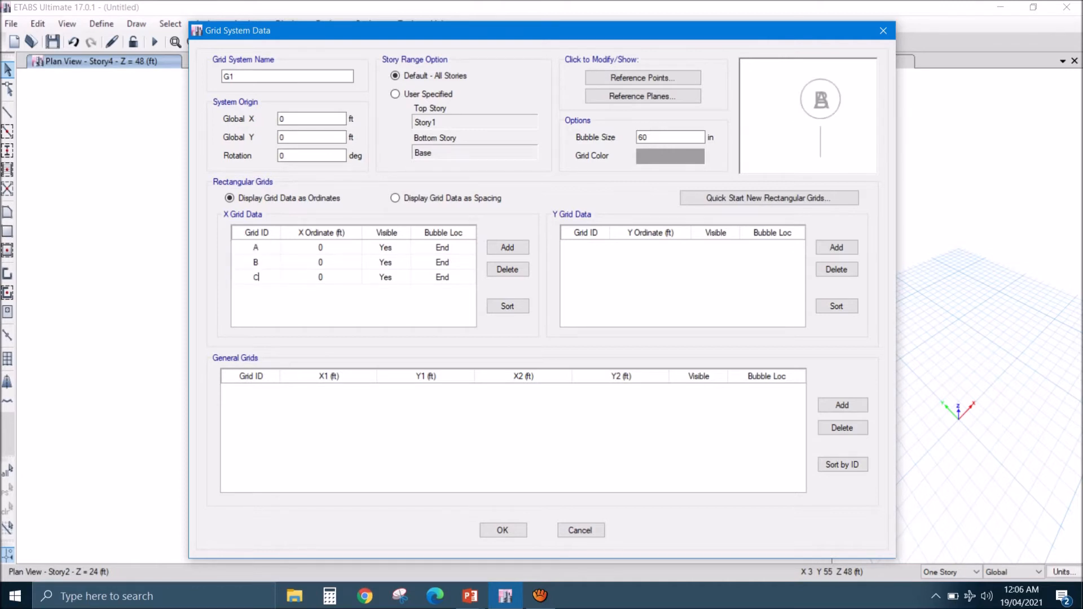
- Set the X ordinate of grid line B to 15.25 ft
click(321, 262)
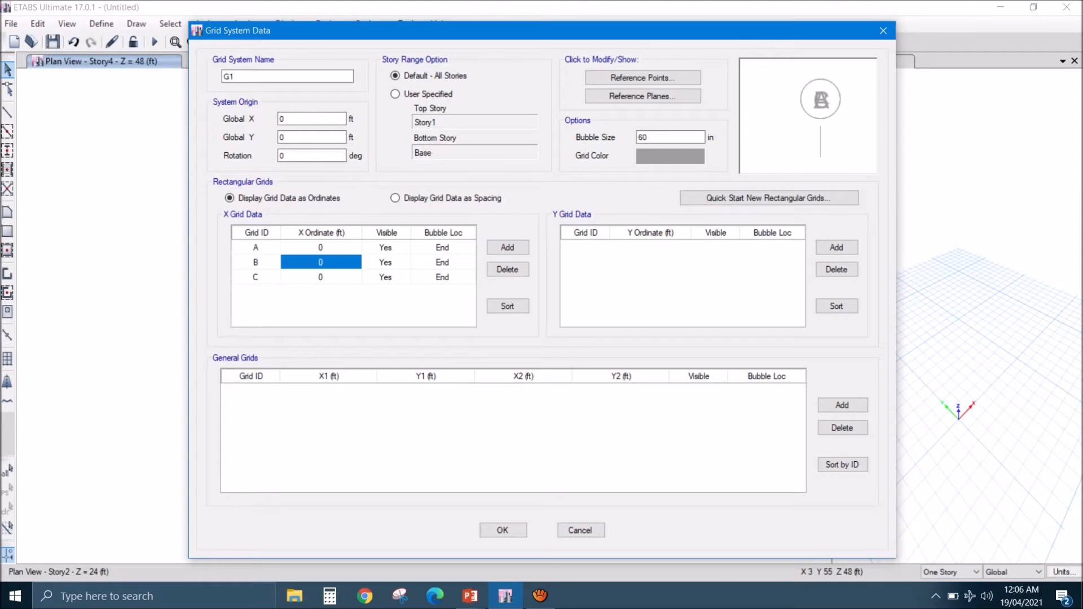
text(15)
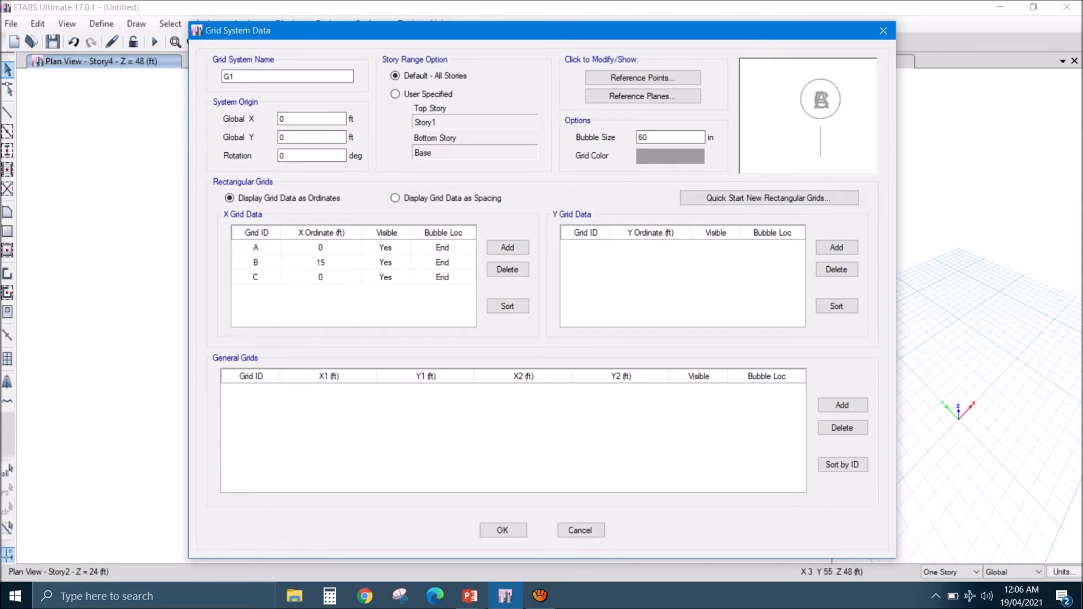
text(.25)
key(Return)
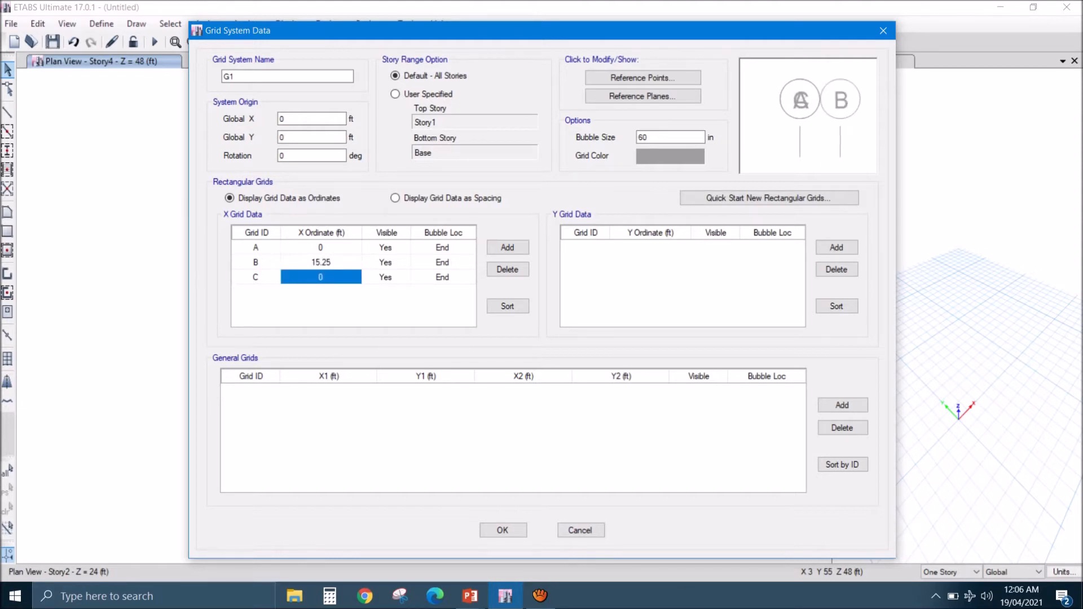
- Set the X ordinate of grid line C to 15.25+8, giving 23.25 ft
text(15)
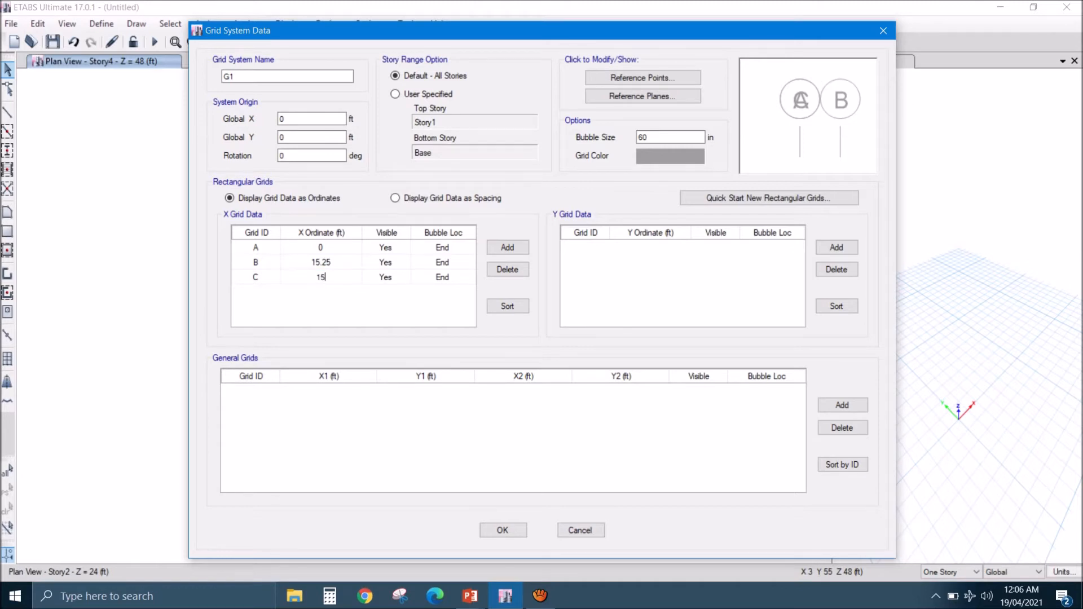
text(.25+8)
key(Return)
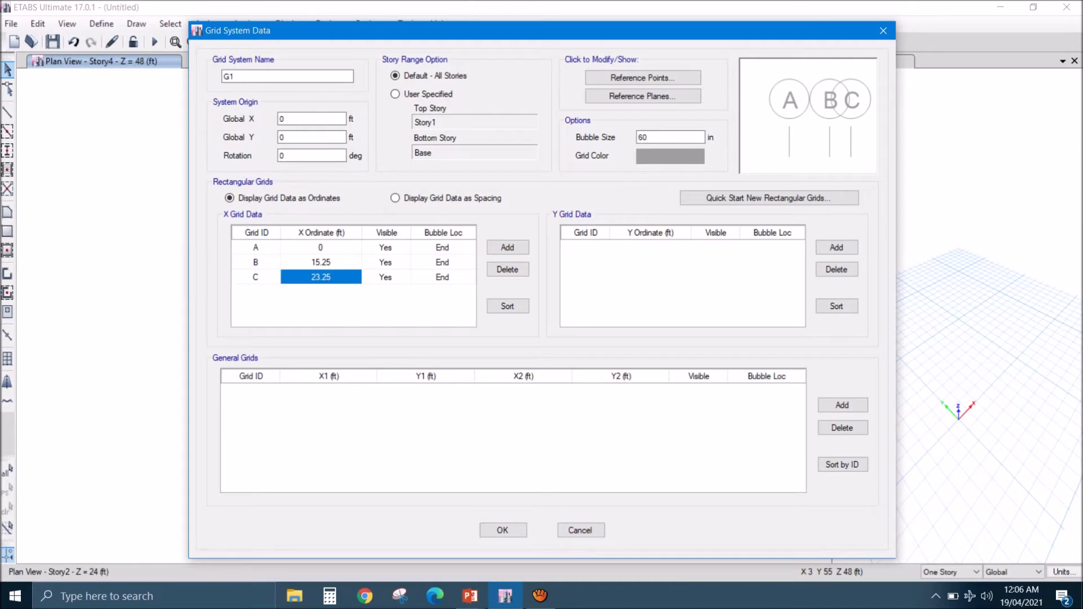
- Add three Y grid lines to G1 and label them 1, 2 and 3
click(837, 247)
click(837, 247)
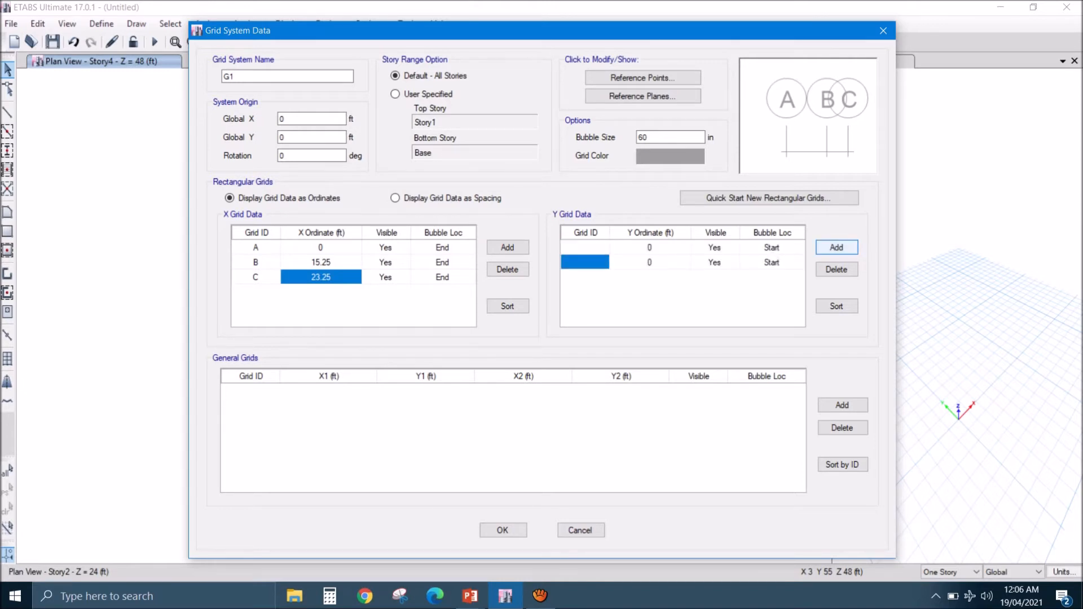
click(836, 247)
text(1)
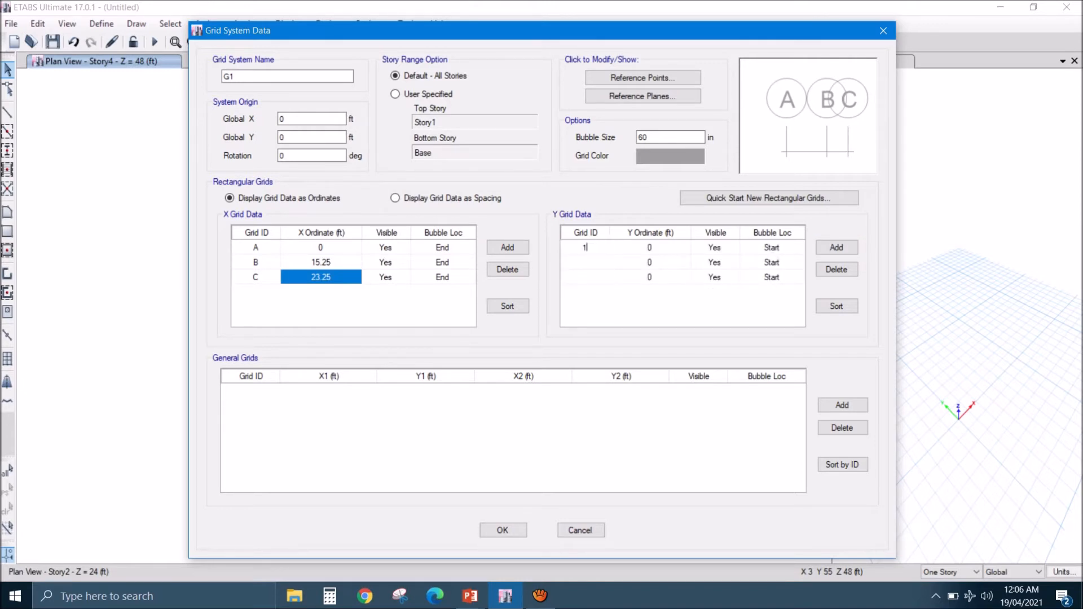
key(Return)
text(2)
key(Return)
text(3)
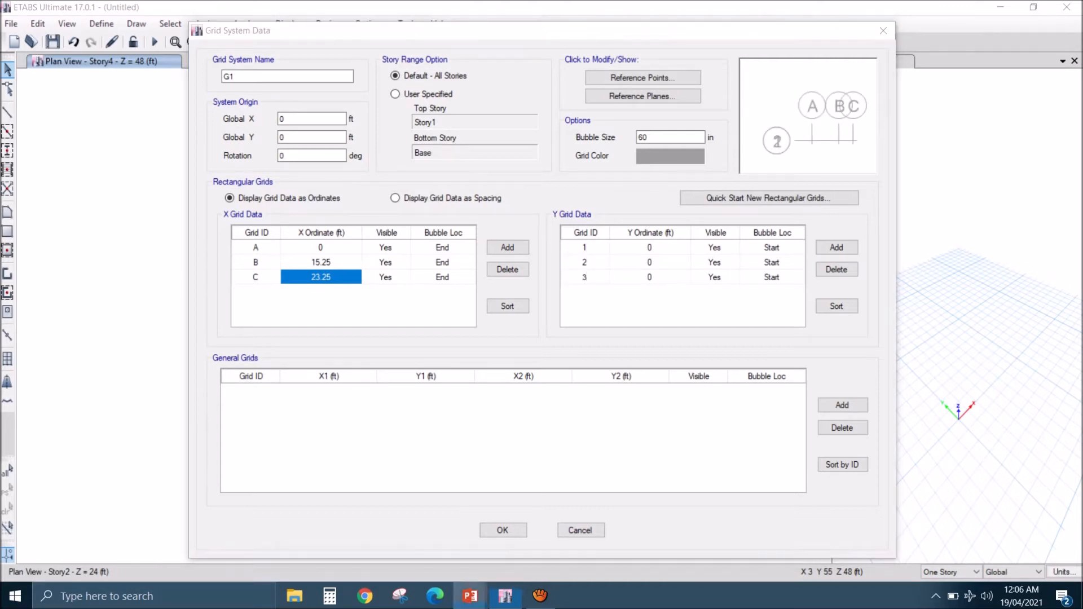
- Switch to the PowerPoint slide show to check the frame plan's vertical dimensions, and return to ETABS
mouse_move(470, 596)
mouse_move(393, 533)
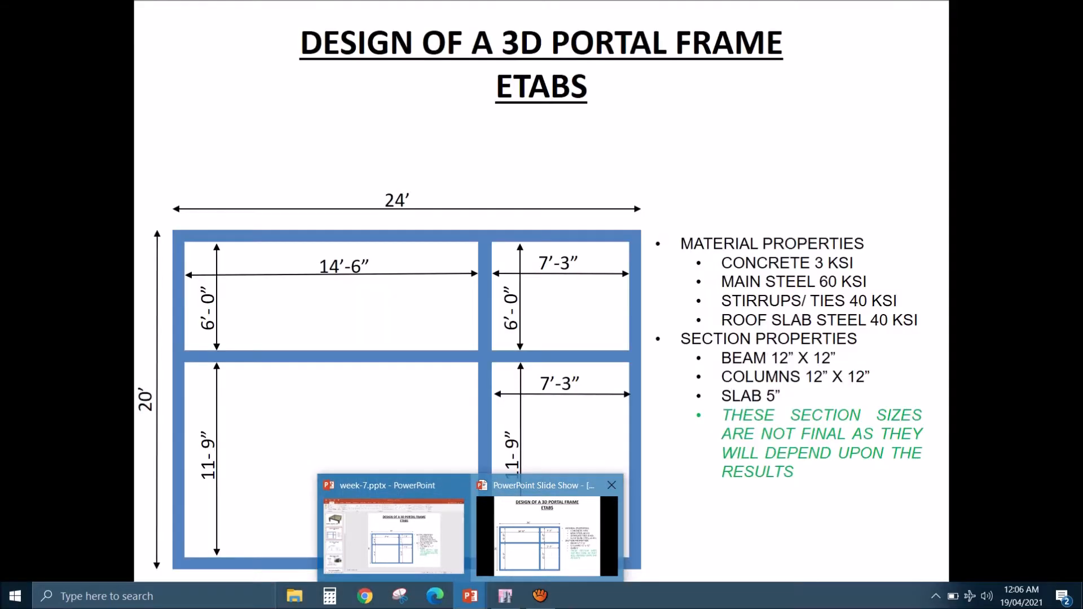
click(547, 536)
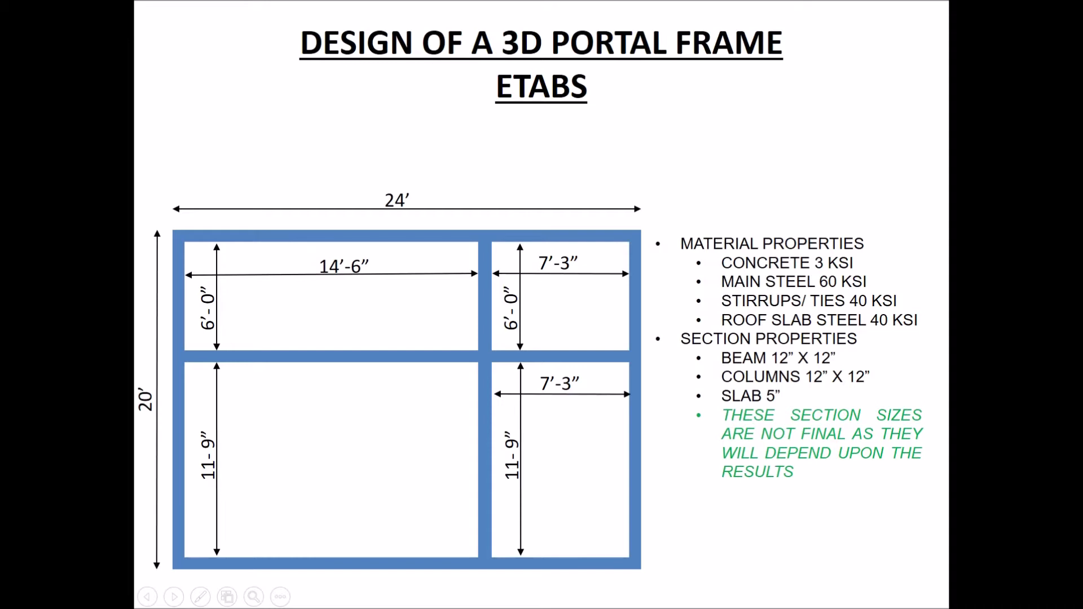
key(alt+Tab)
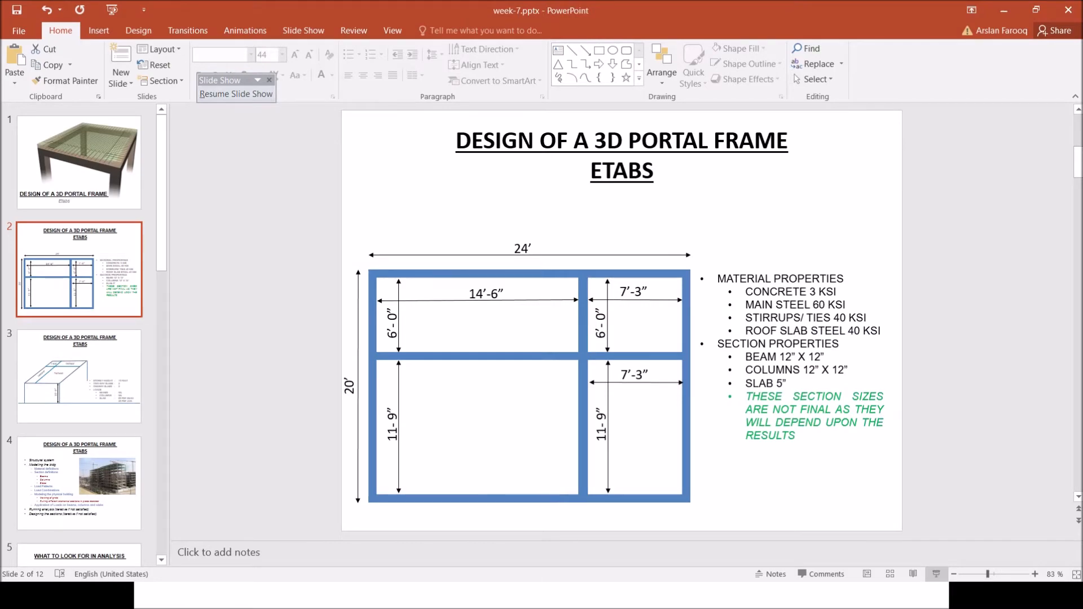
key(alt+Tab)
key(alt+Tab)
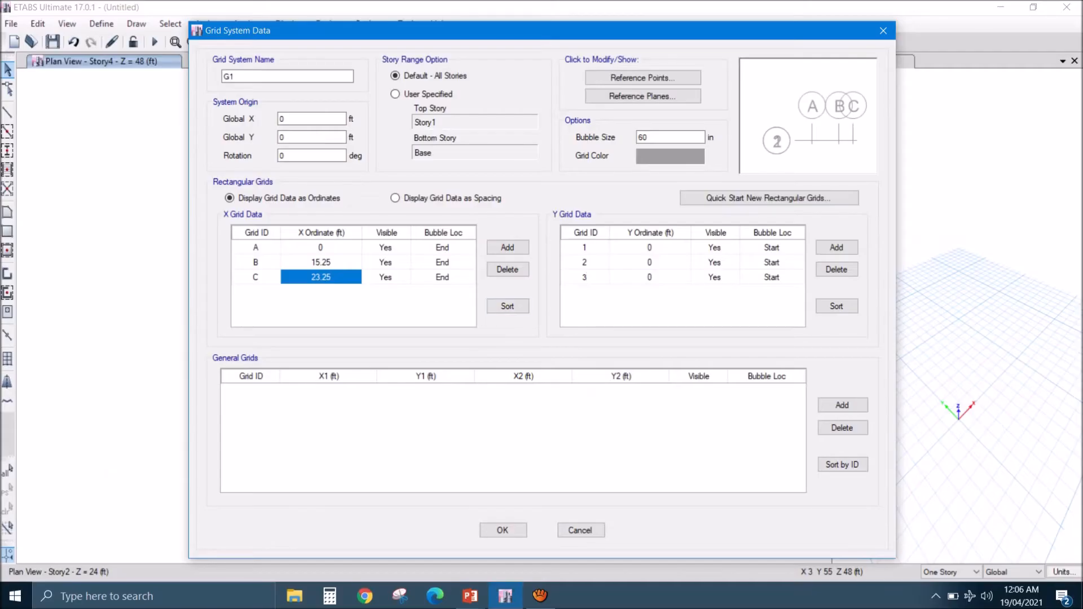
- Set the Y ordinates of grid lines 2 and 3 to 12.5 ft and 12.5+6.75 ft, and accept the grid and story data
click(650, 263)
text(12.5)
click(649, 277)
text(12.5+6.75)
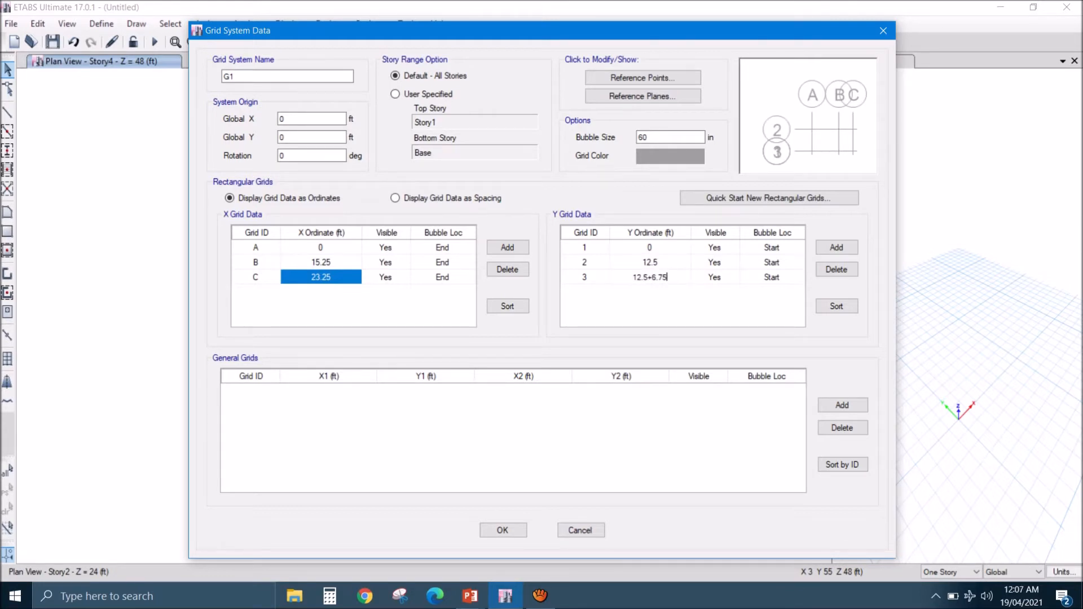
key(Return)
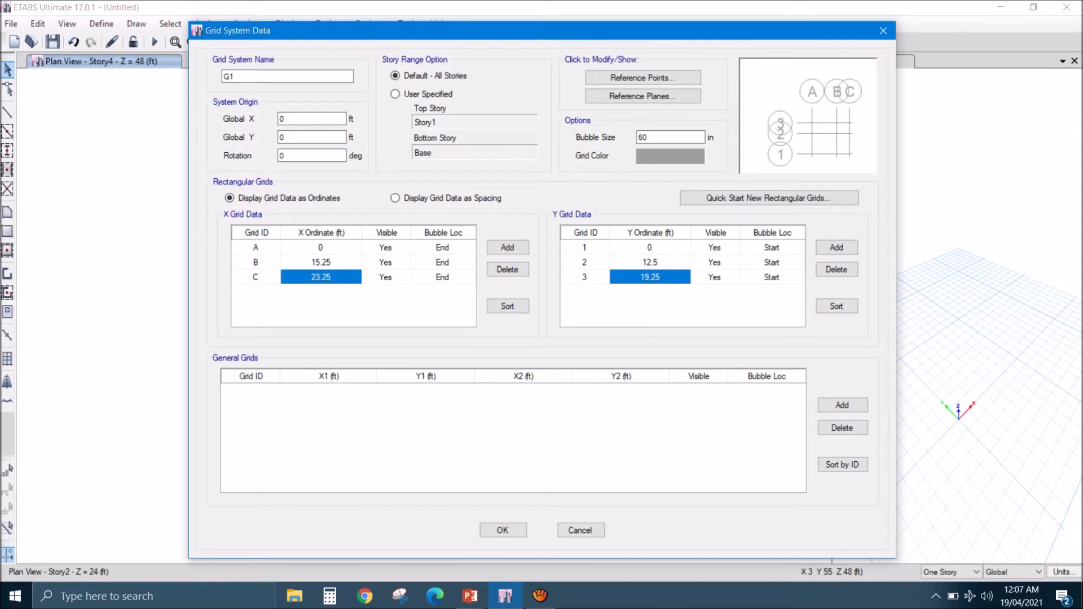
click(503, 530)
click(504, 470)
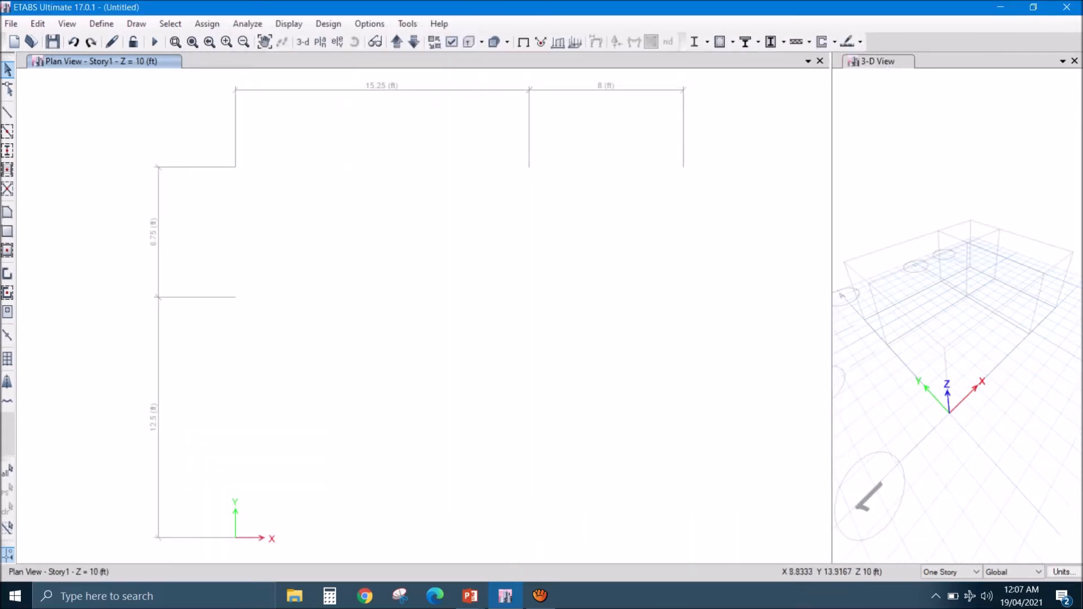
- Reopen the data of grid system G1 from the plan view to review its X and Y ordinates, and accept it
click(524, 42)
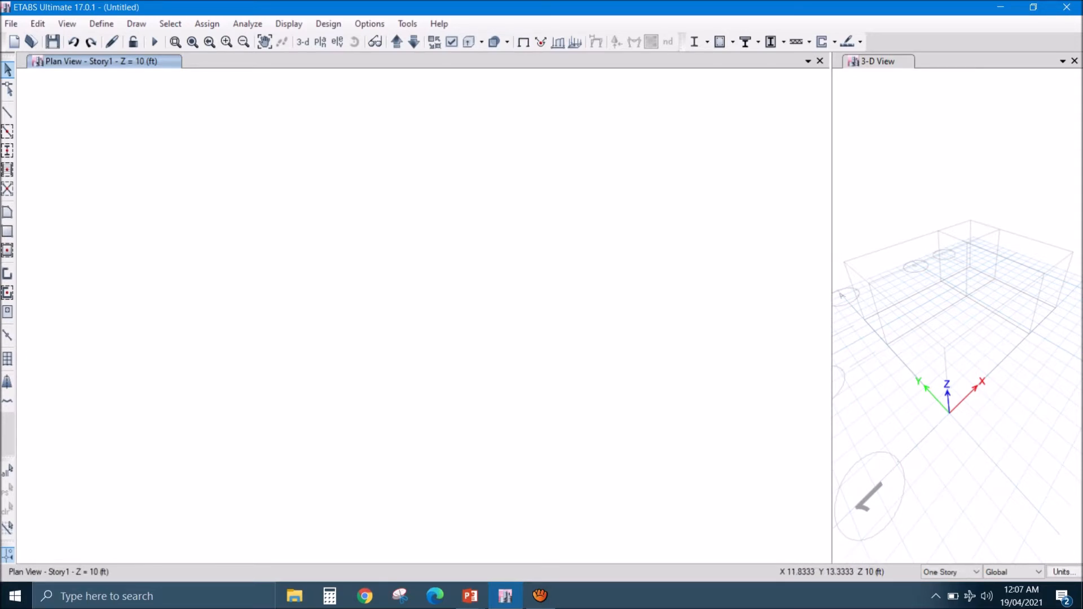
scroll(461, 282, up, 5)
right_click(462, 282)
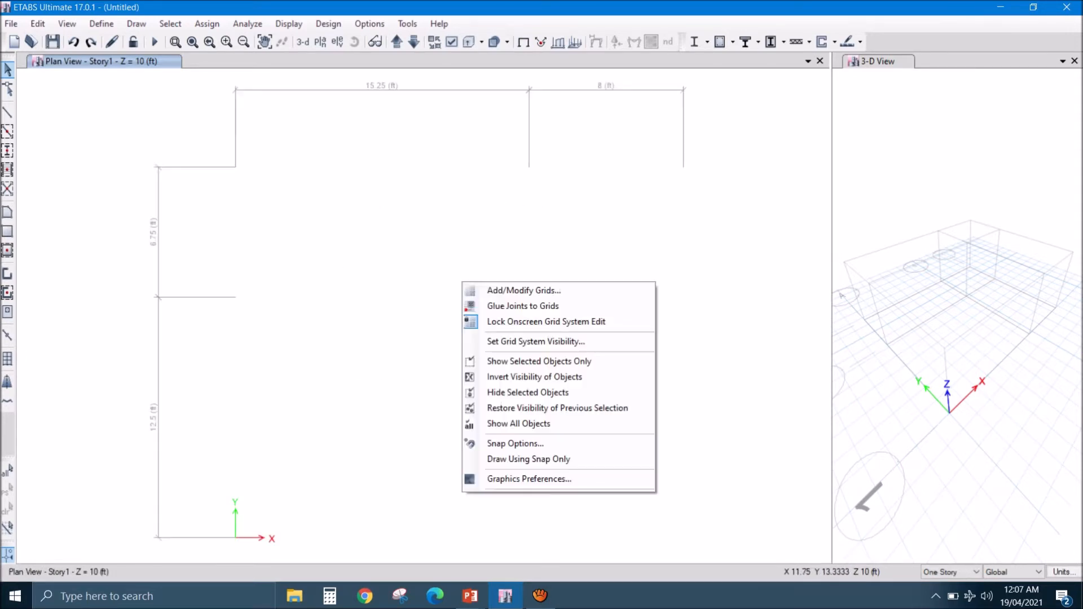
click(523, 290)
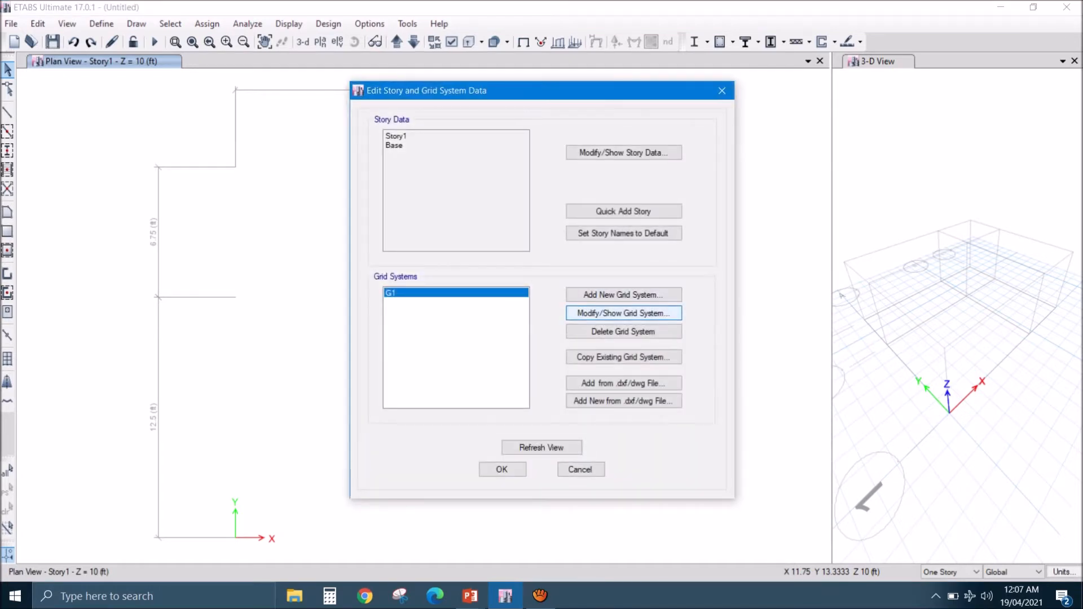
click(624, 313)
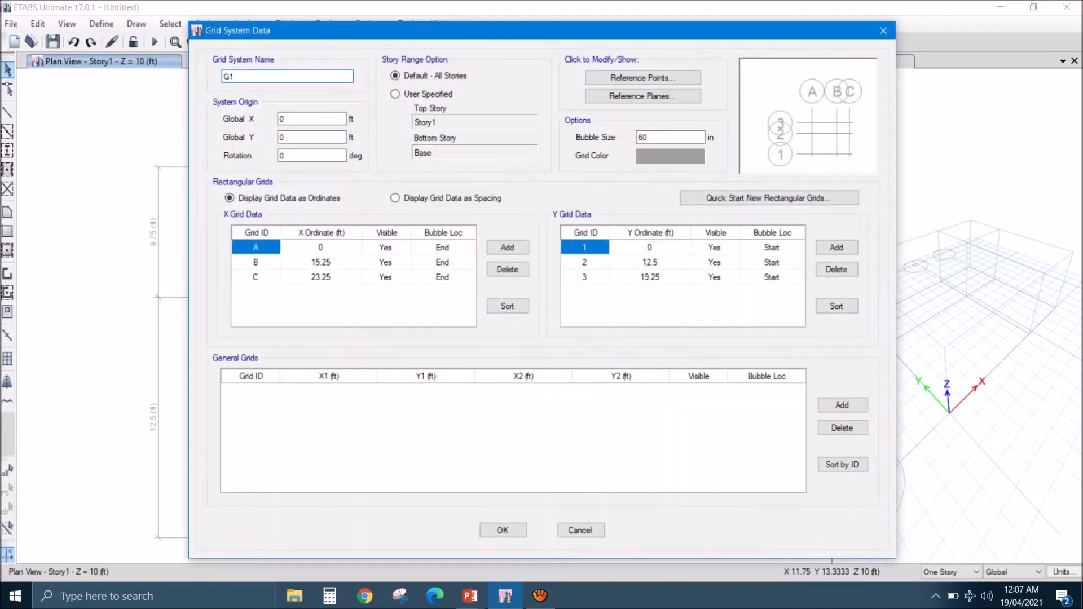
click(502, 530)
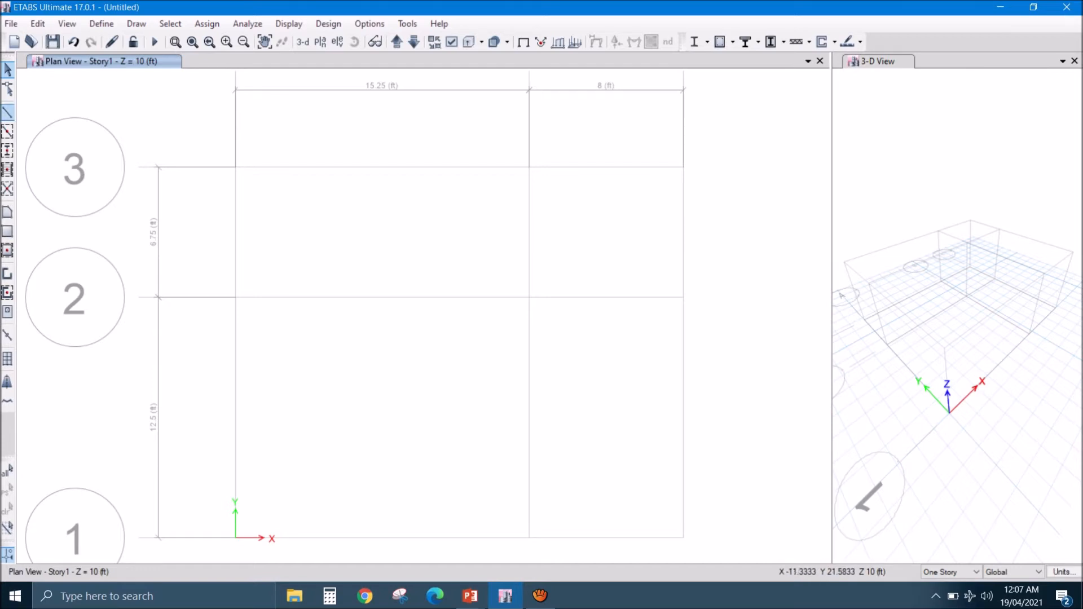
- Draw BEAM 9X12 frame lines around the Story1 grid perimeter, from A3 through C3, C1 and A1 back to A3
click(7, 112)
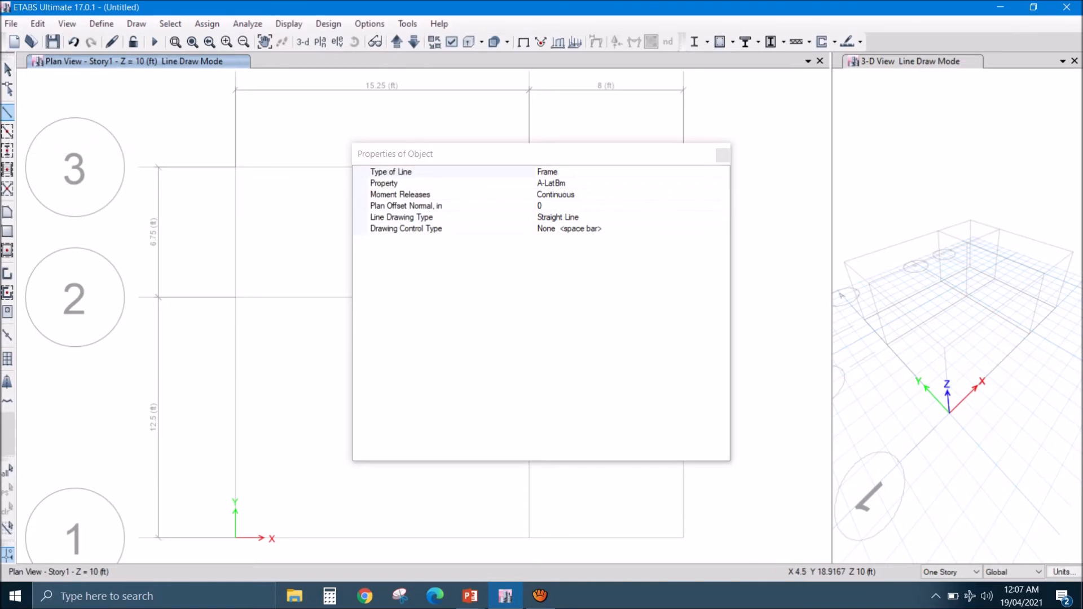
click(555, 184)
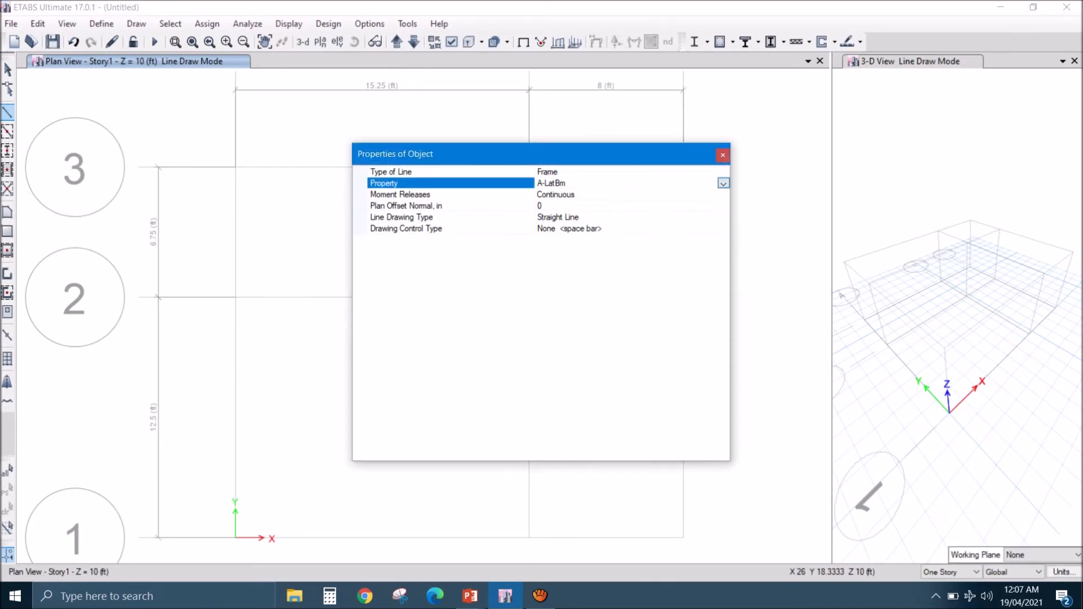
click(723, 183)
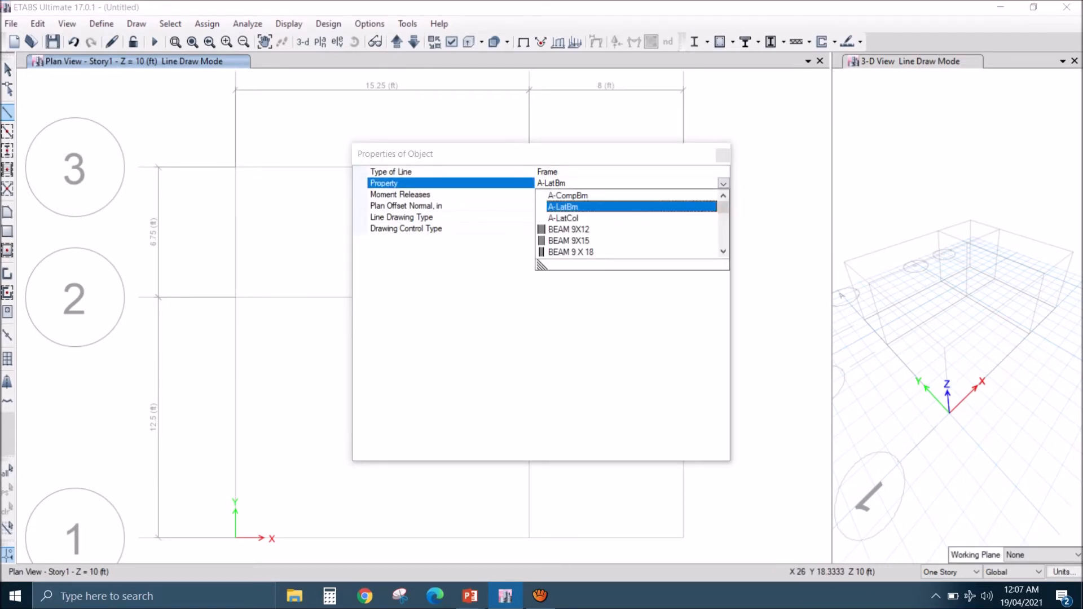
click(569, 230)
key(alt+Tab)
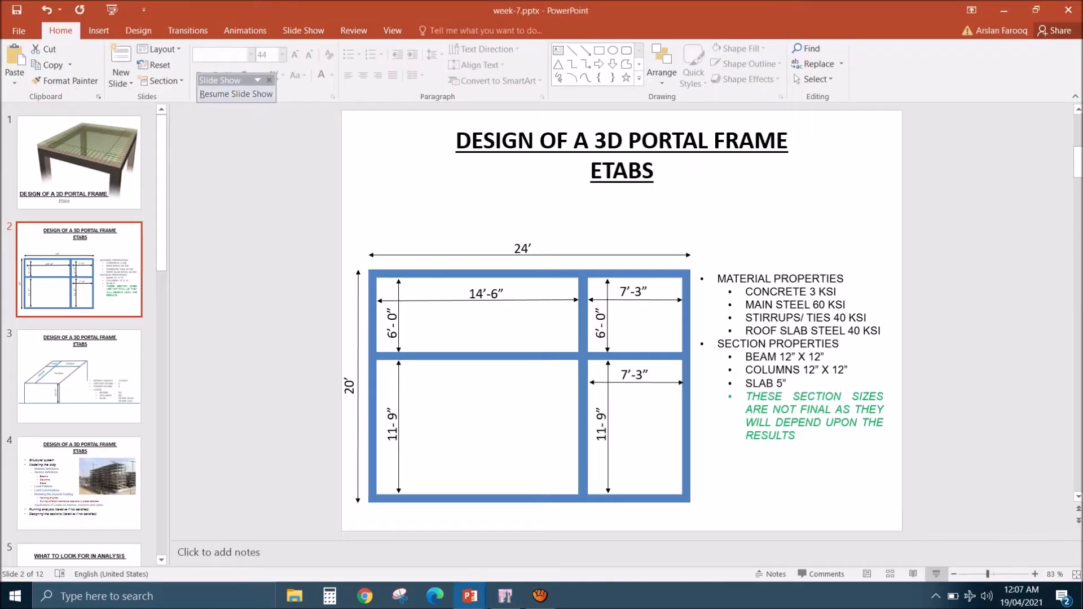
click(505, 595)
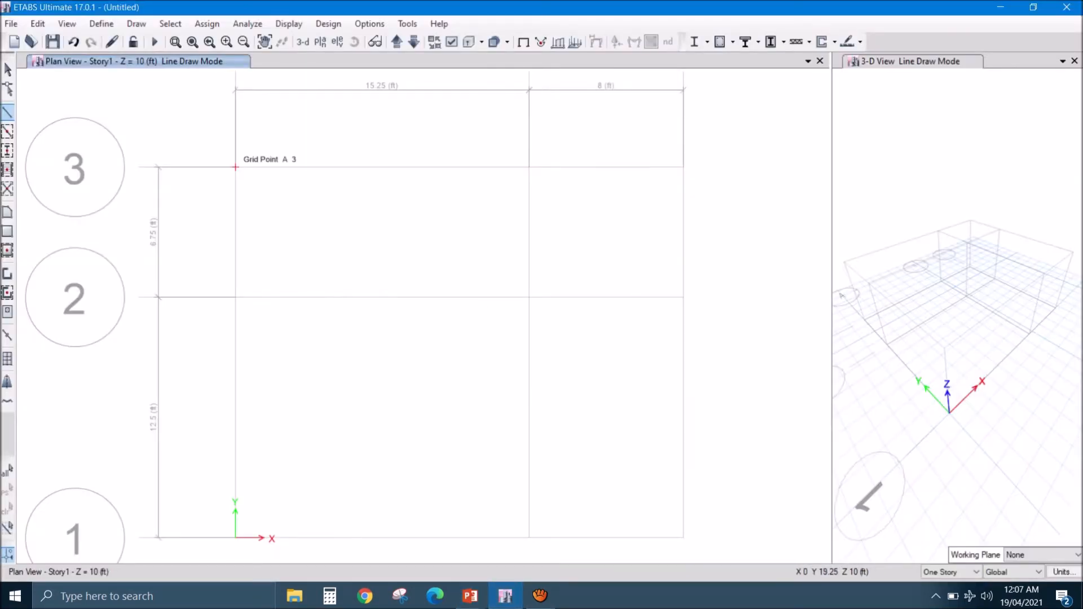
click(236, 167)
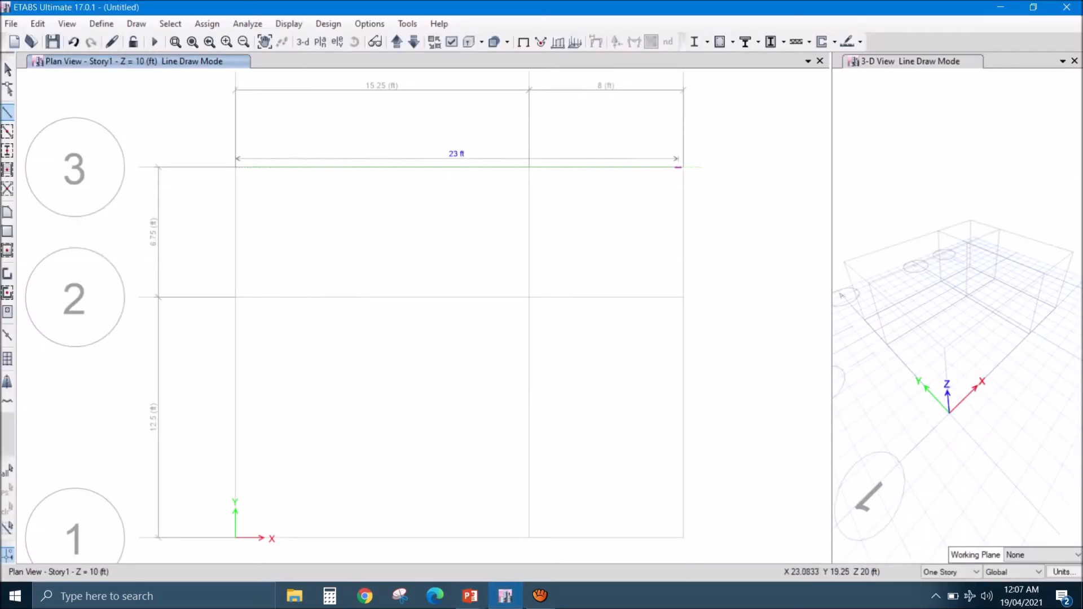
click(683, 167)
click(683, 537)
click(236, 537)
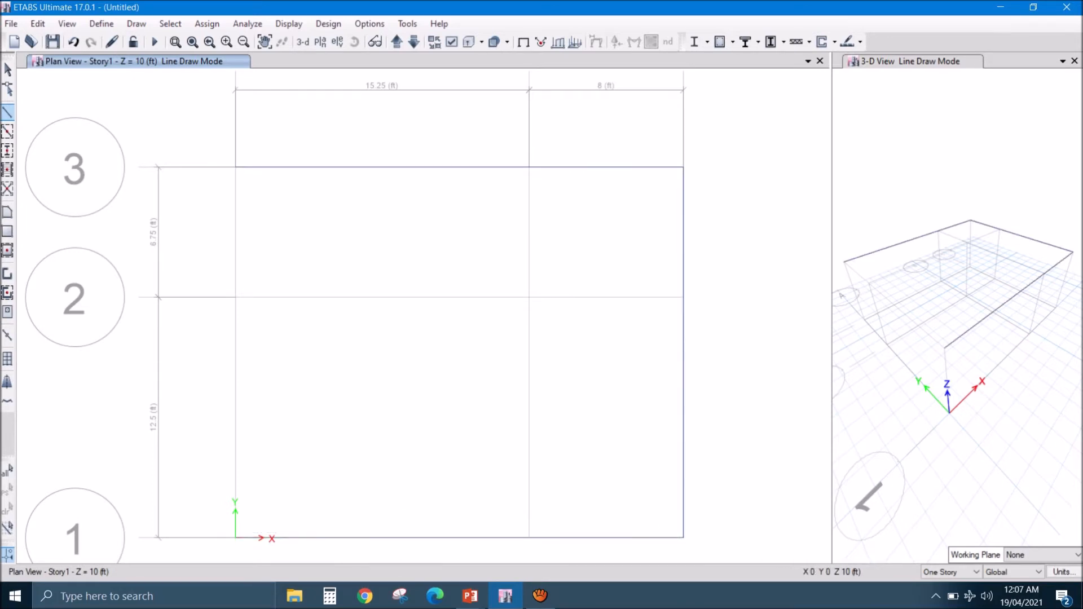
click(235, 167)
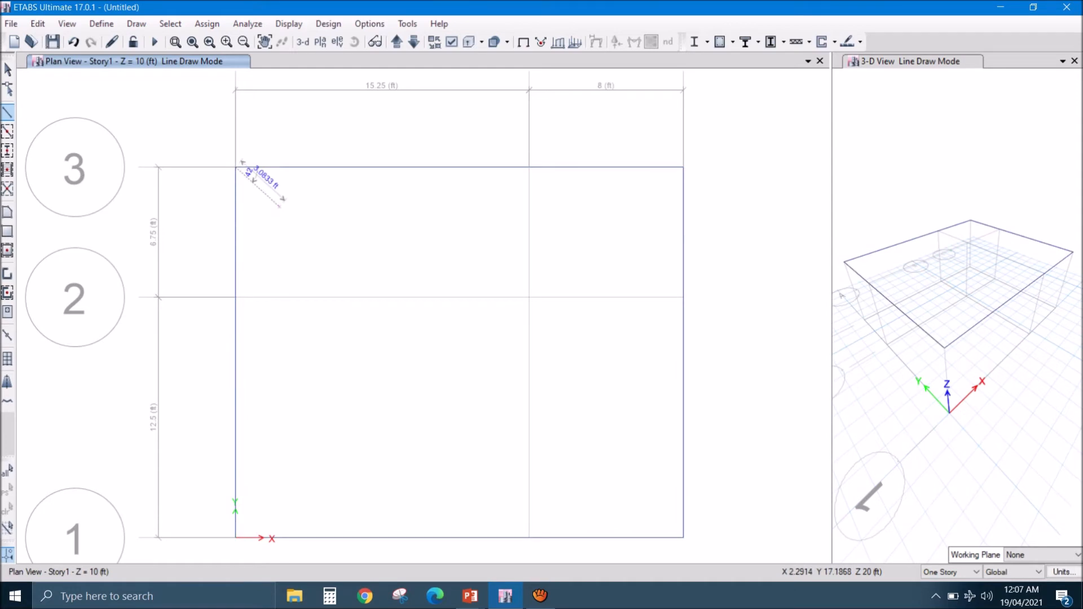
key(Escape)
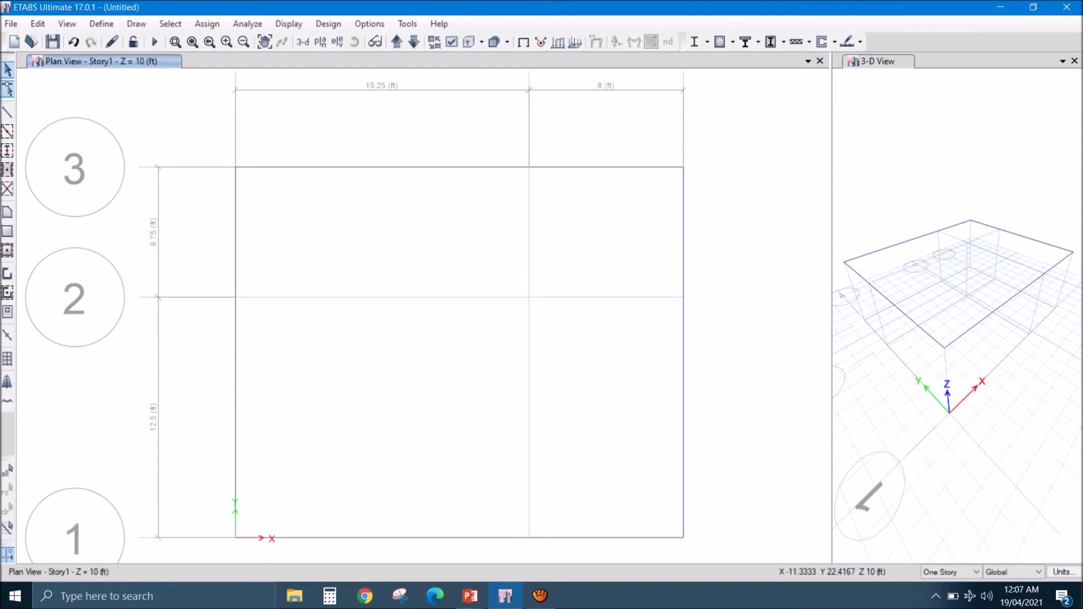
- Draw BEAM 9X12 interior beams along grid line 2 from A to C and along grid line B from 3 to 1
click(7, 113)
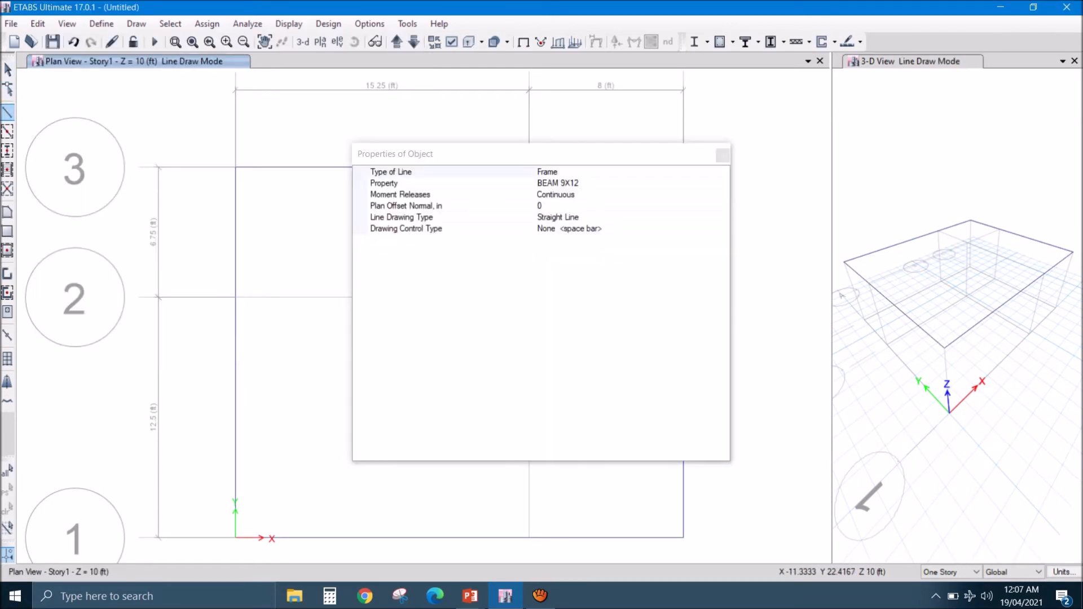
click(723, 154)
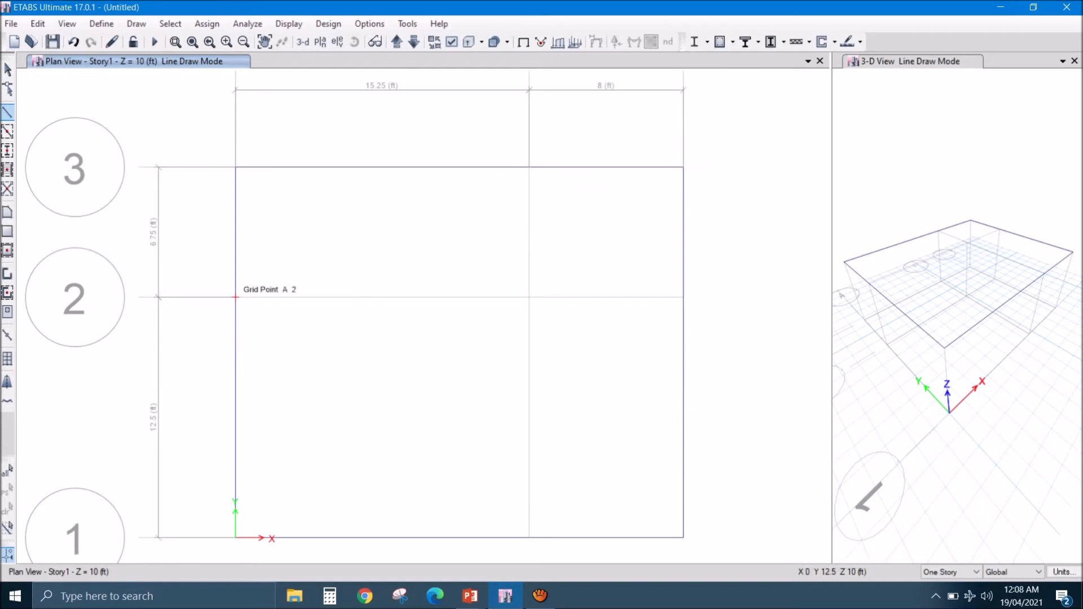
click(236, 297)
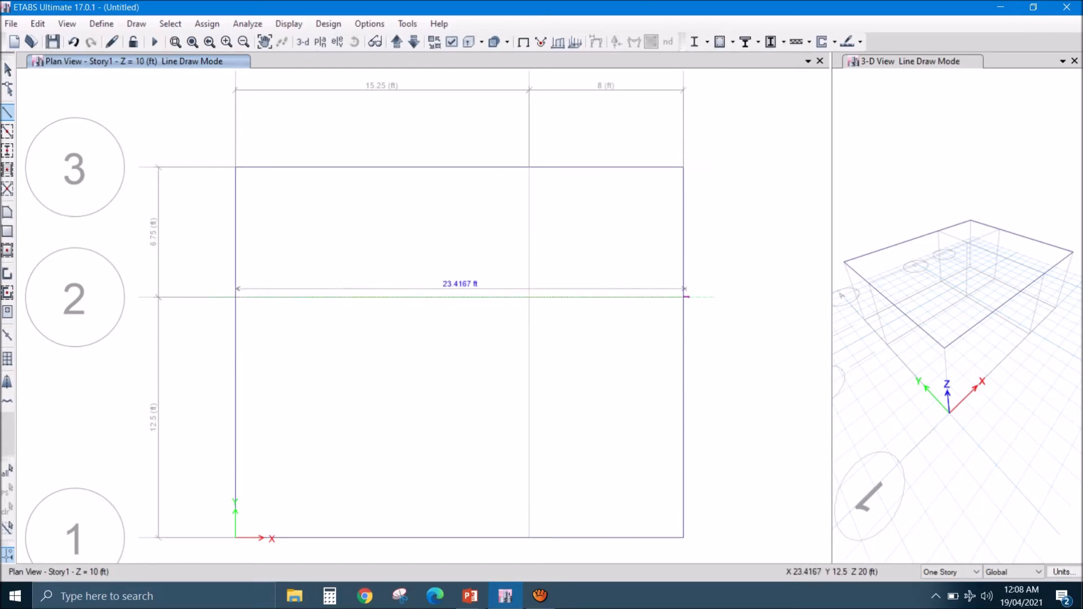
click(683, 298)
key(Escape)
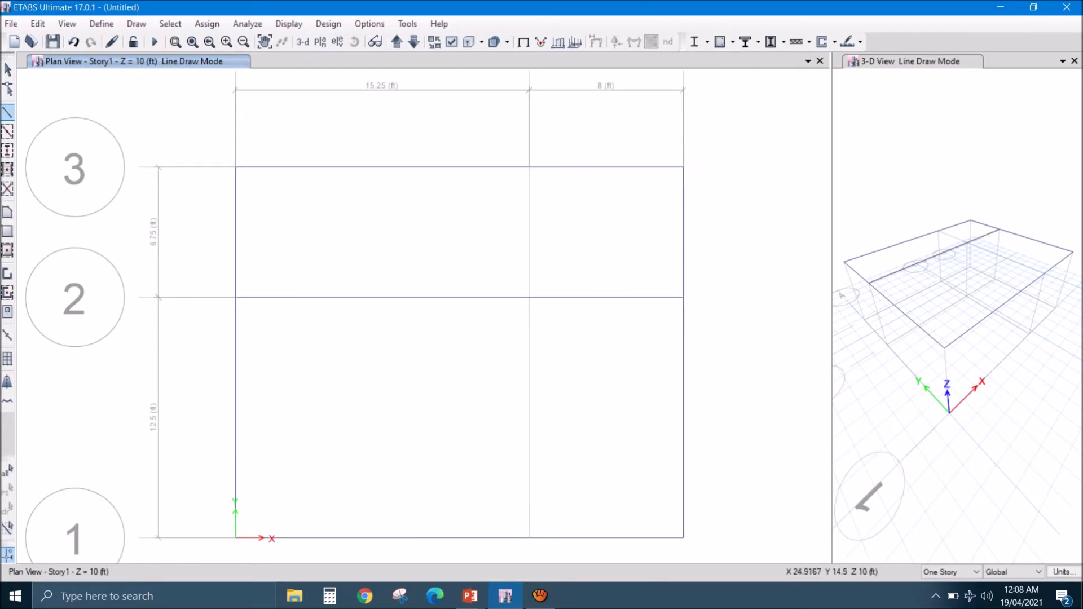
click(529, 167)
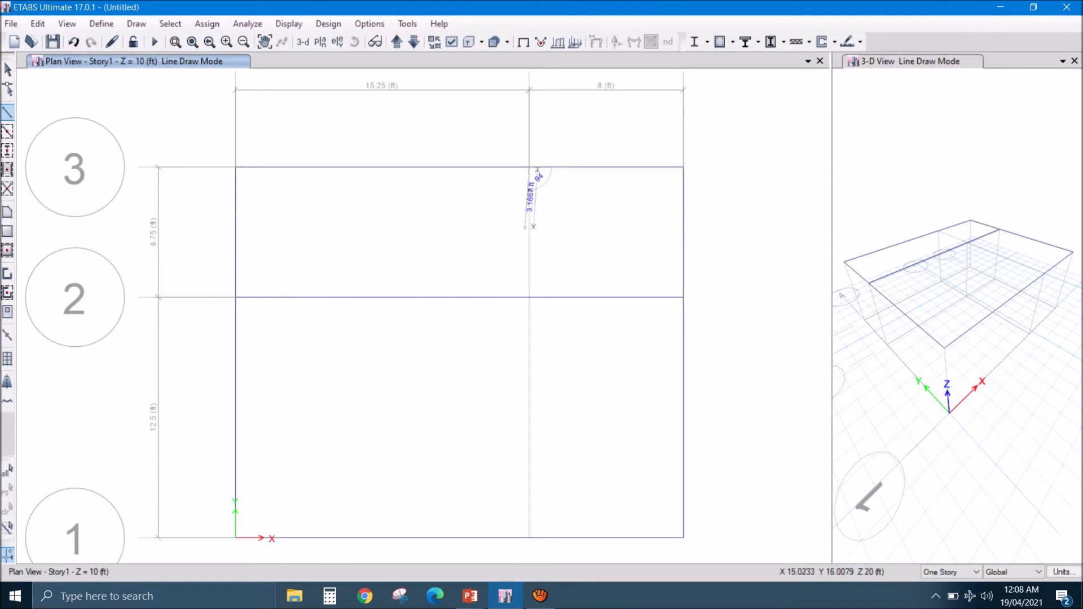
click(530, 537)
key(Escape)
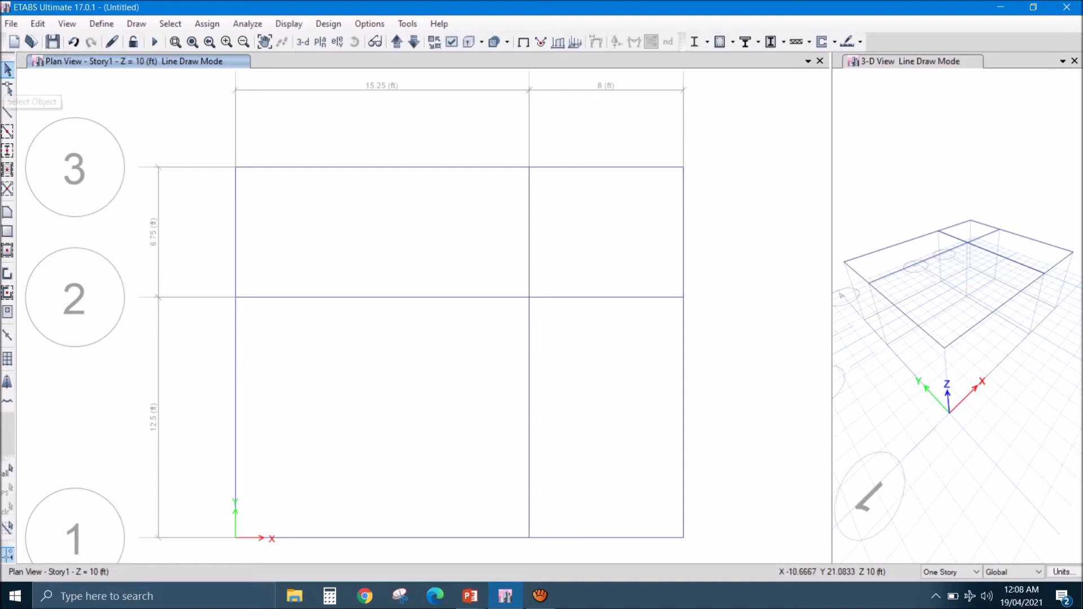
click(8, 69)
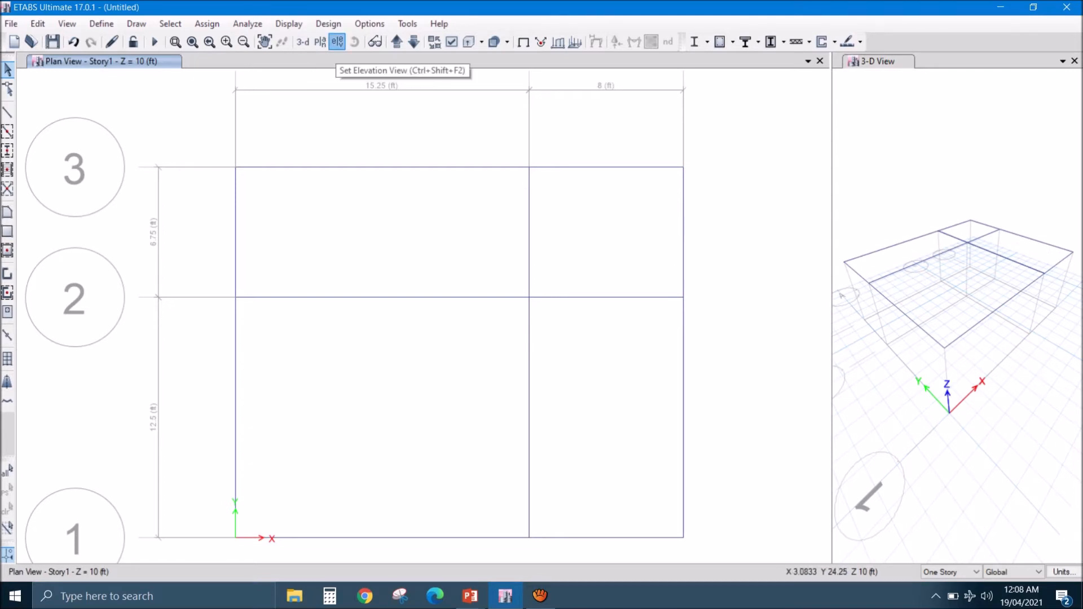
- Set up frame line drawing in elevation A with the COL 9X9 section, and check the layout slide in PowerPoint before closing it
click(337, 42)
key(Return)
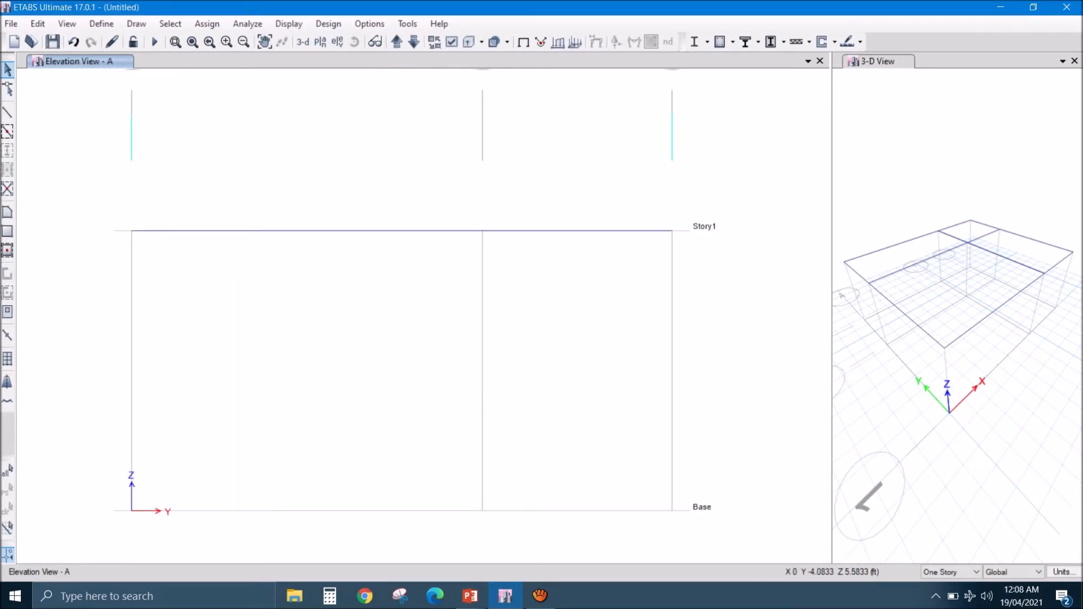
click(7, 112)
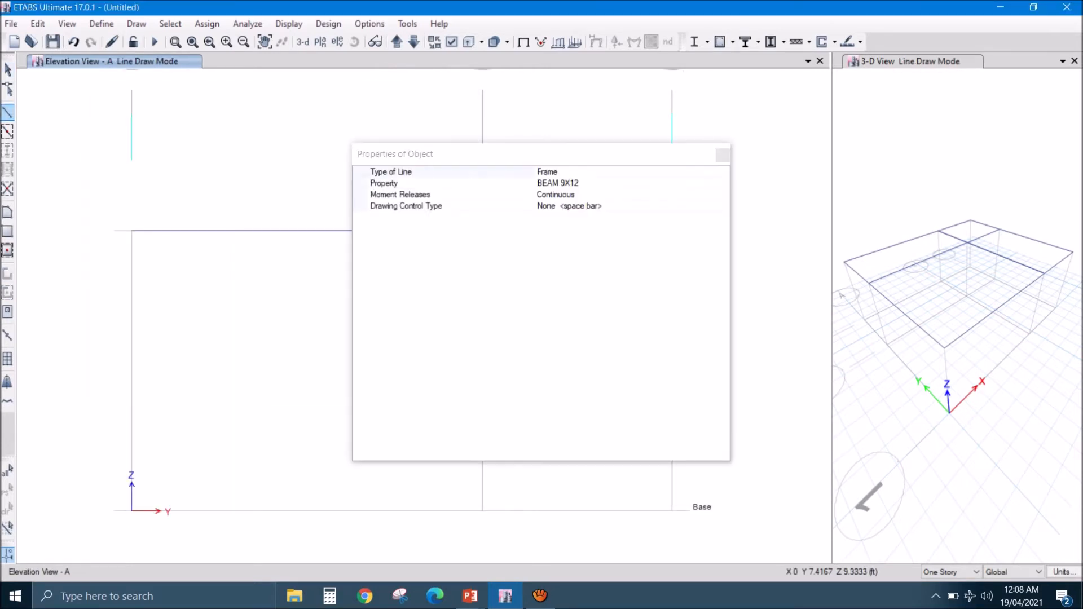
click(723, 183)
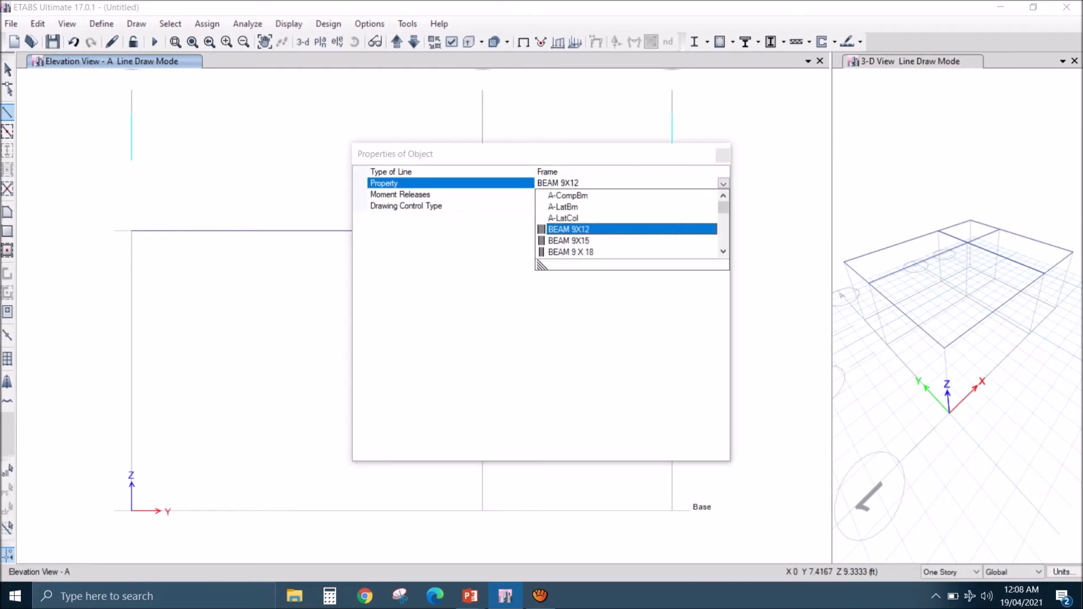
scroll(626, 229, down, 1)
click(570, 229)
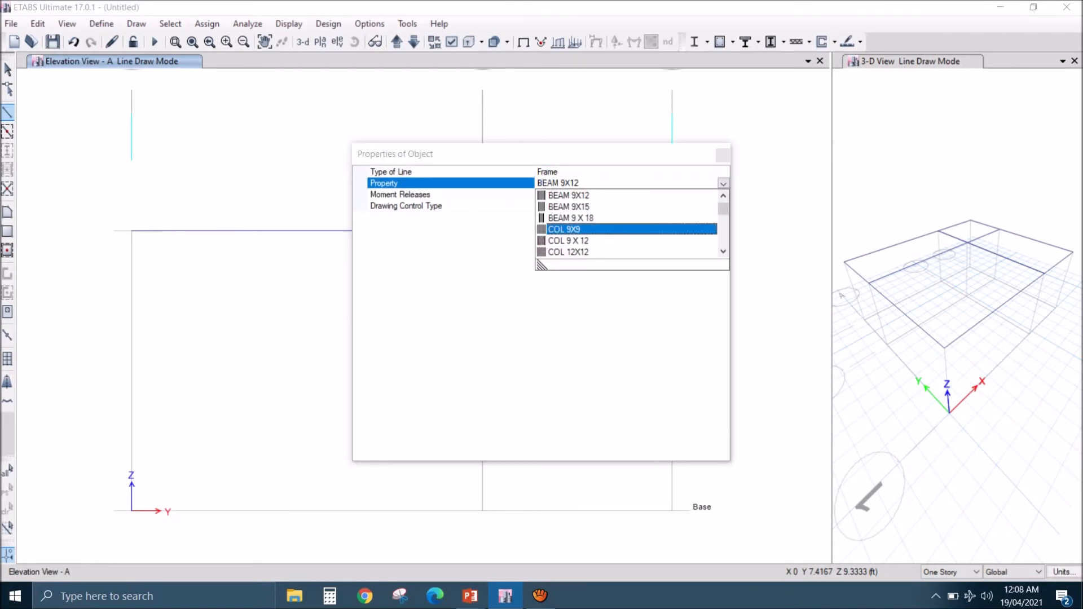
click(469, 596)
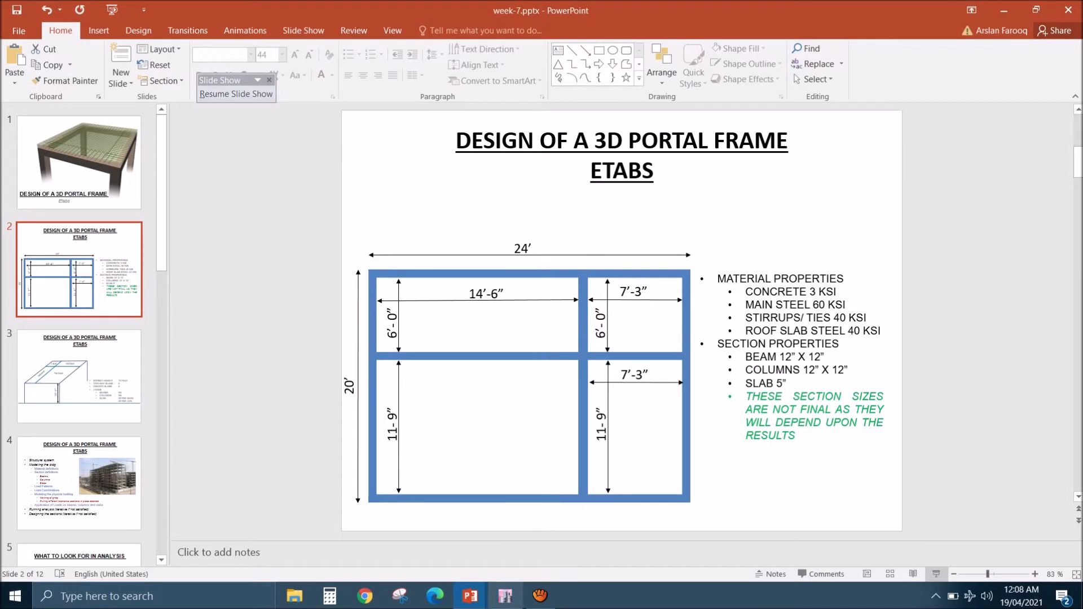
click(1068, 10)
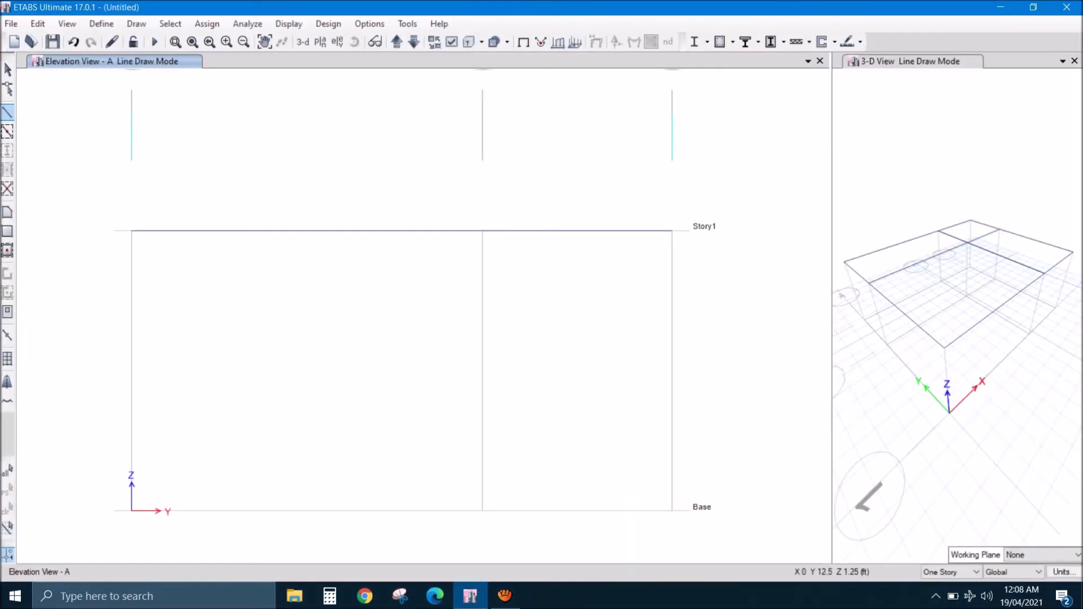
- Draw the columns between Base and Story1 at grid points A3 and A1 in elevation A
click(672, 511)
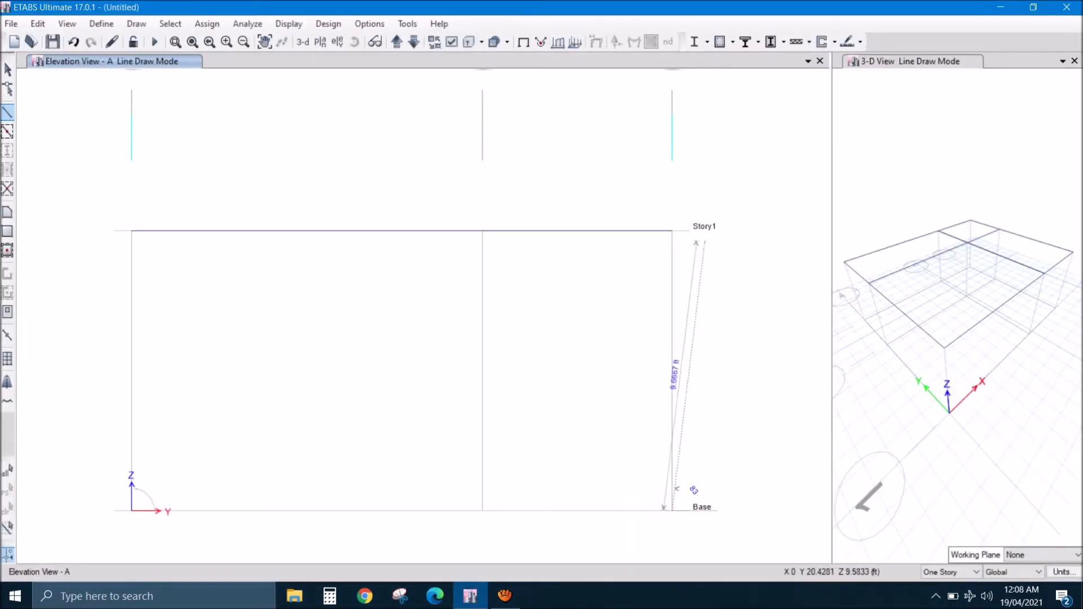
click(672, 230)
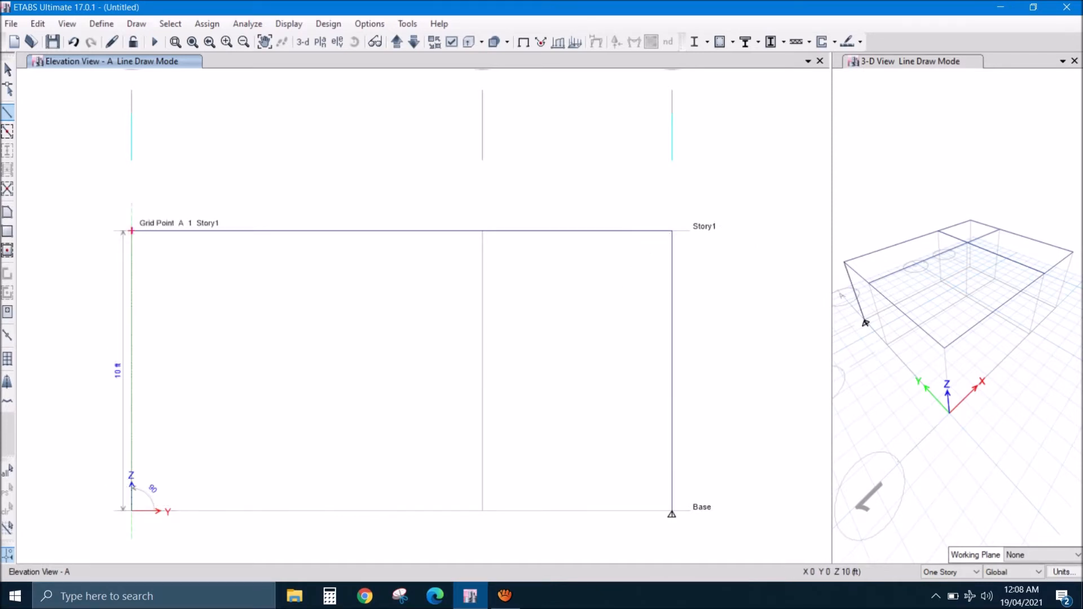
click(132, 231)
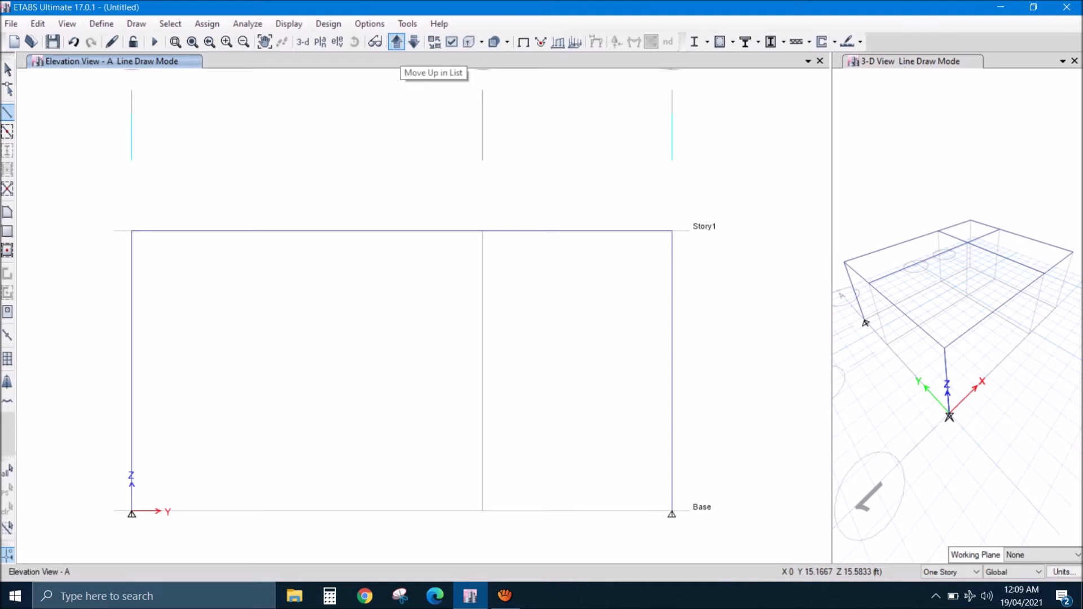
- Draw COL 9X9 columns from Base to Story1 at grid points C1 and C3 in elevation C, and leave line drawing
click(396, 41)
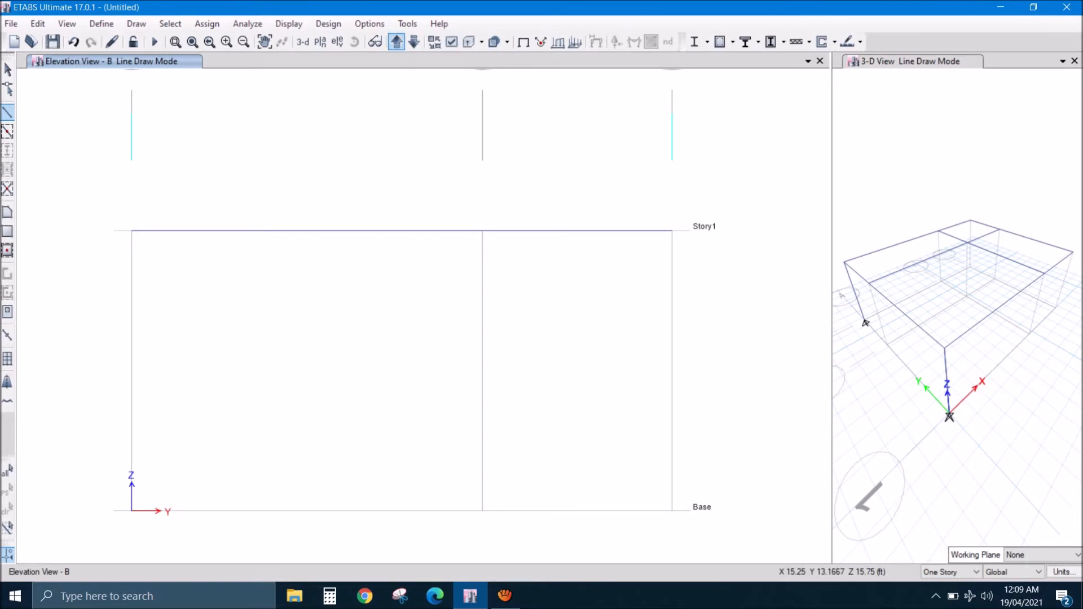
click(397, 42)
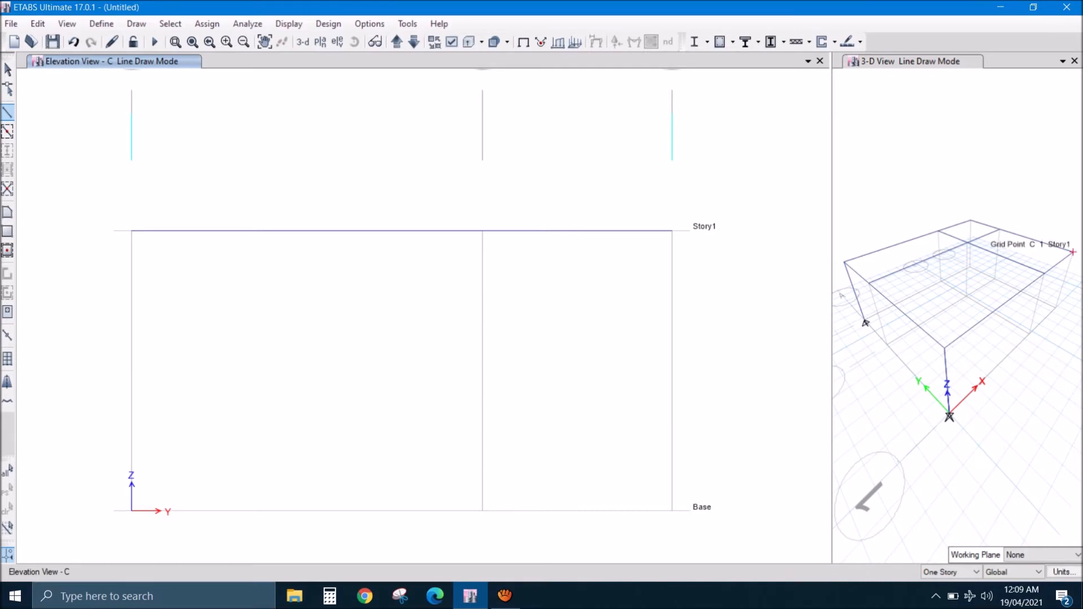
scroll(577, 285, down, 3)
middle_drag(577, 285, 531, 346)
scroll(506, 323, up, 3)
scroll(524, 343, down, 3)
click(175, 42)
drag(319, 140, 621, 438)
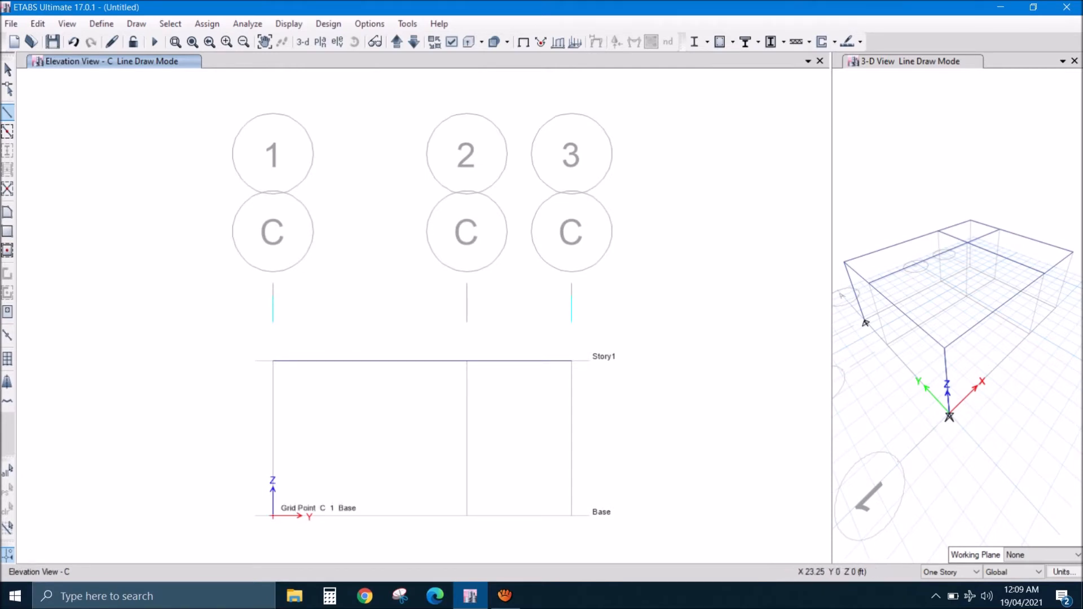
click(272, 515)
click(272, 361)
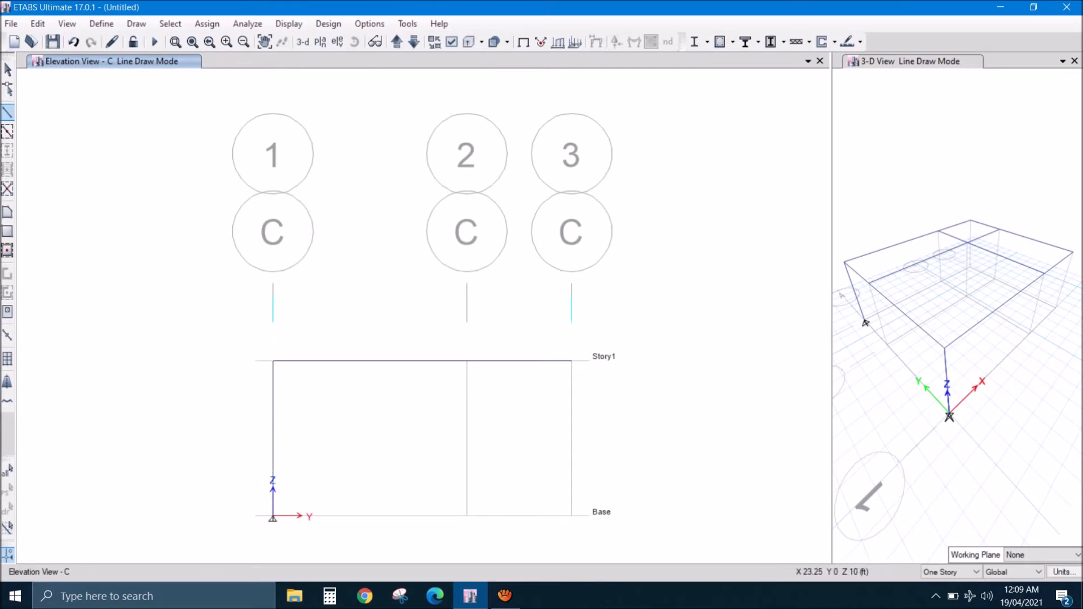
right_click(235, 391)
click(572, 516)
click(571, 361)
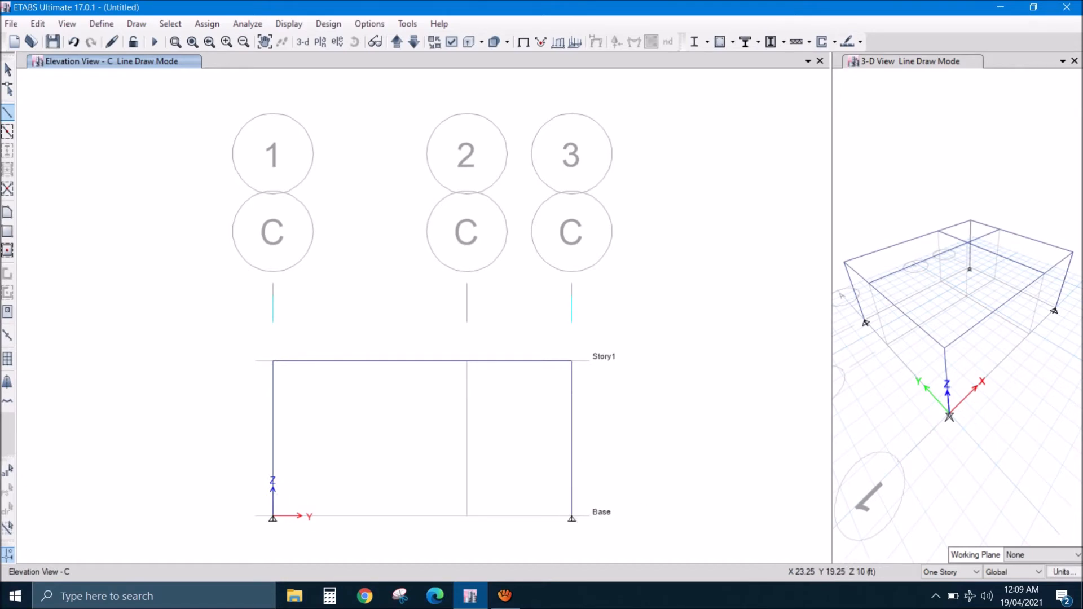
click(8, 70)
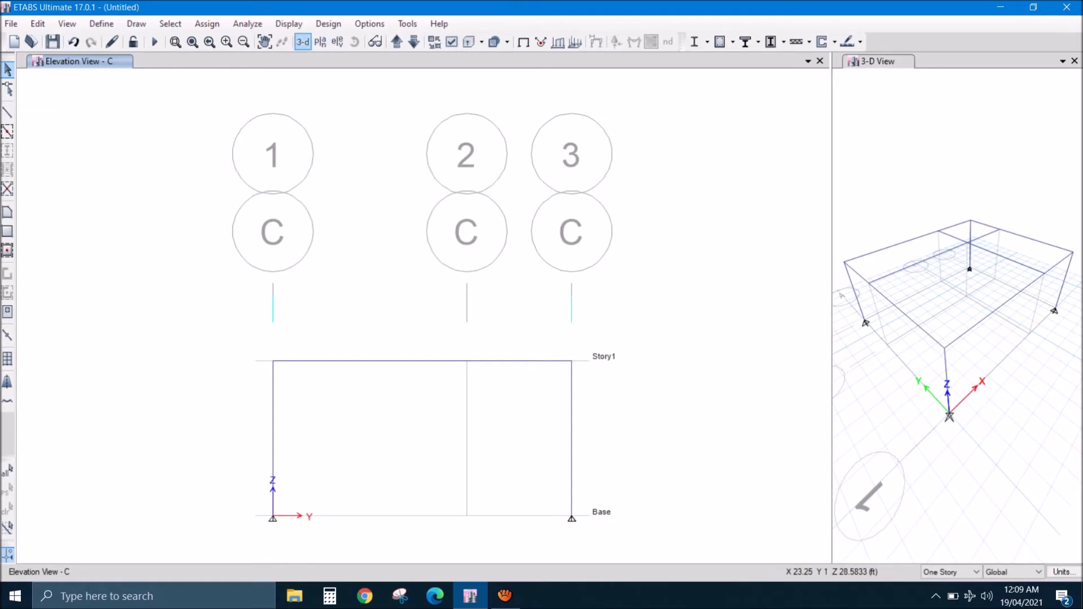
- Show the frame in 3D with Extrude Frames enabled and rotate it to examine the extruded beams and columns
click(303, 42)
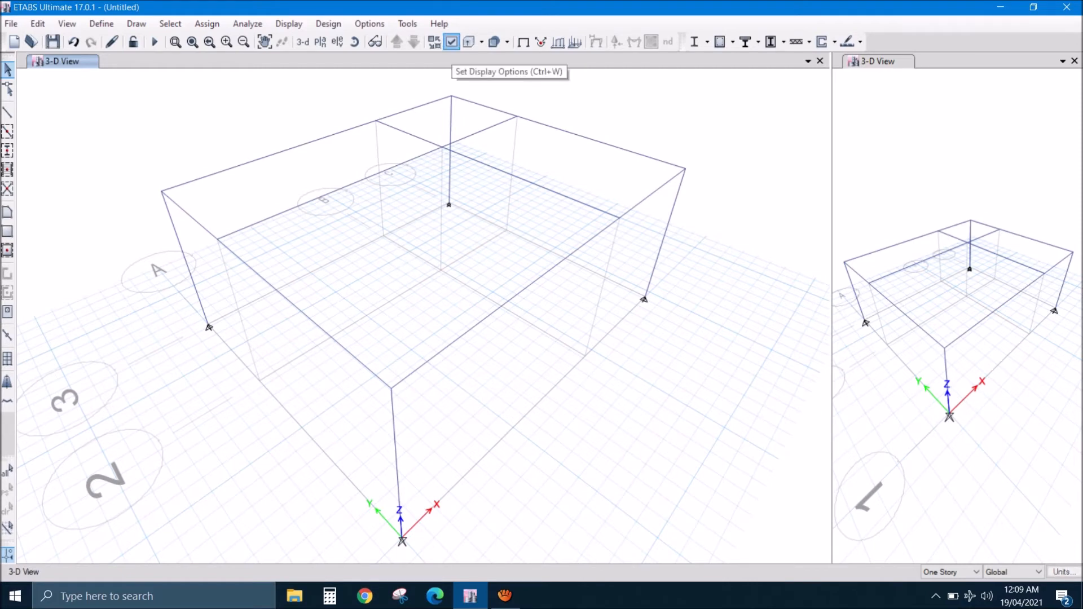
click(451, 42)
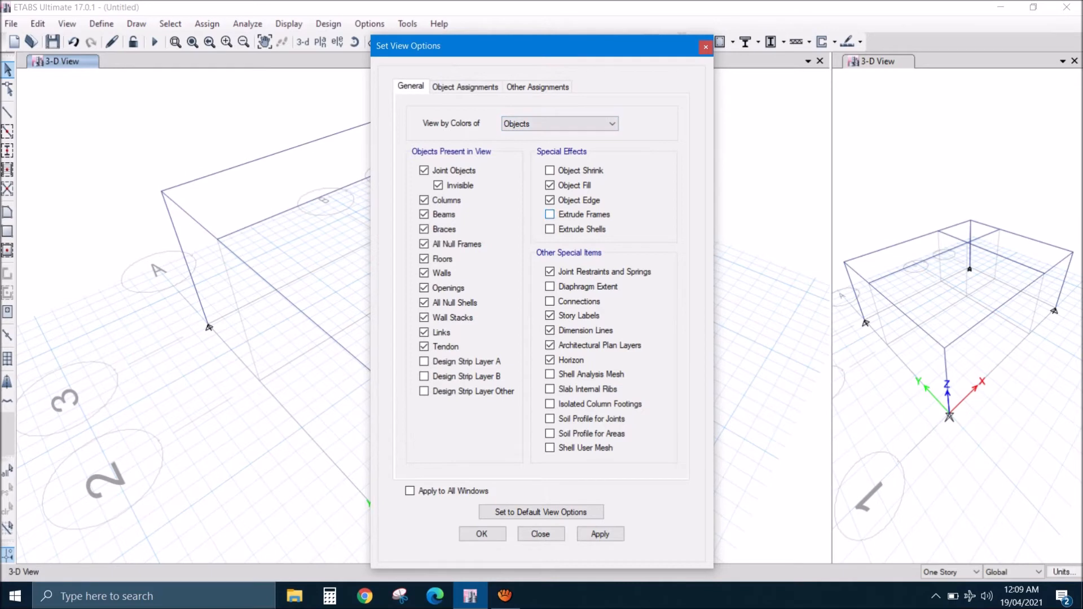
click(549, 215)
click(550, 215)
click(550, 215)
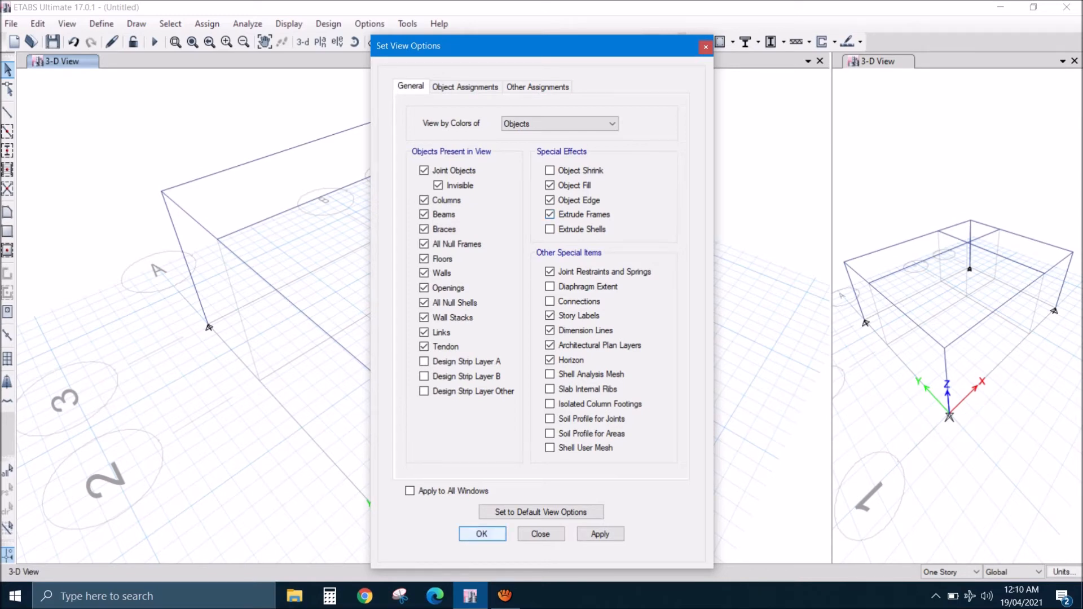
click(482, 533)
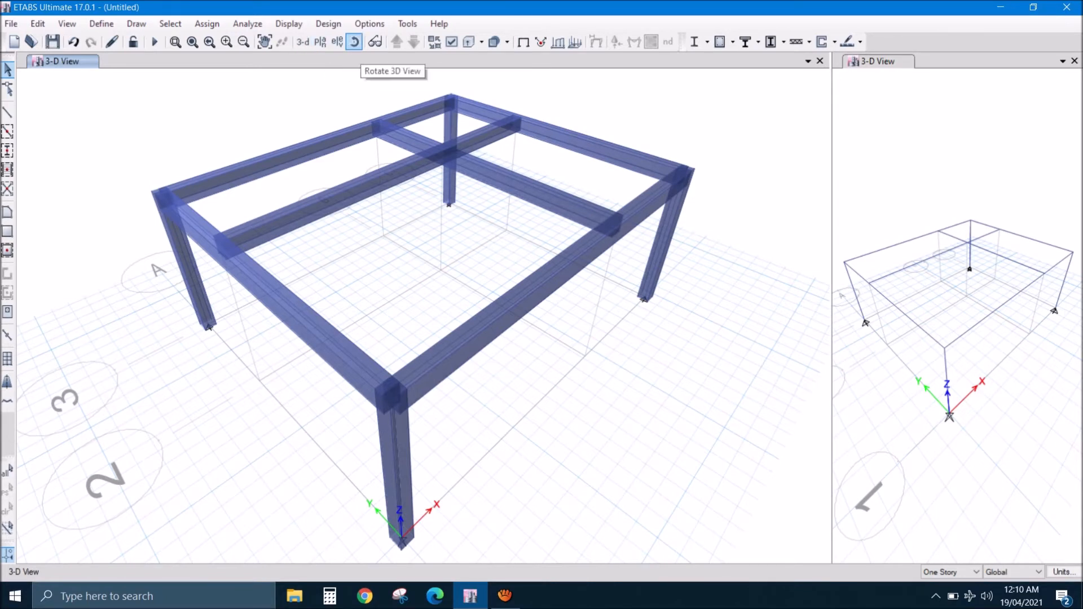
click(355, 41)
drag(423, 350, 392, 265)
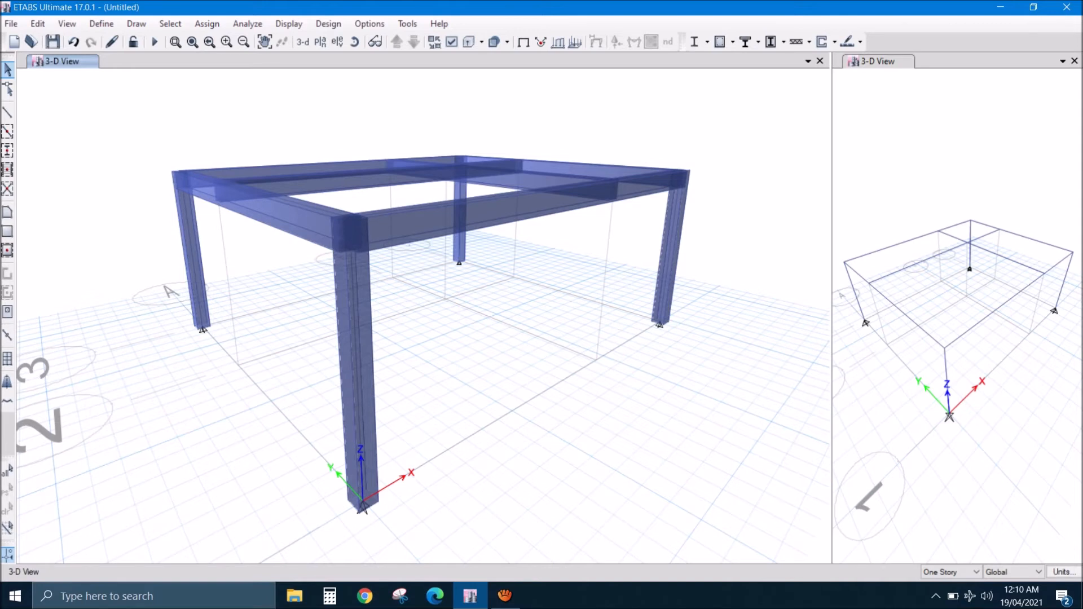
- Turn off Extrude Frames and restore the default 3D view of the frame
click(356, 361)
key(Escape)
click(452, 41)
click(550, 214)
click(482, 534)
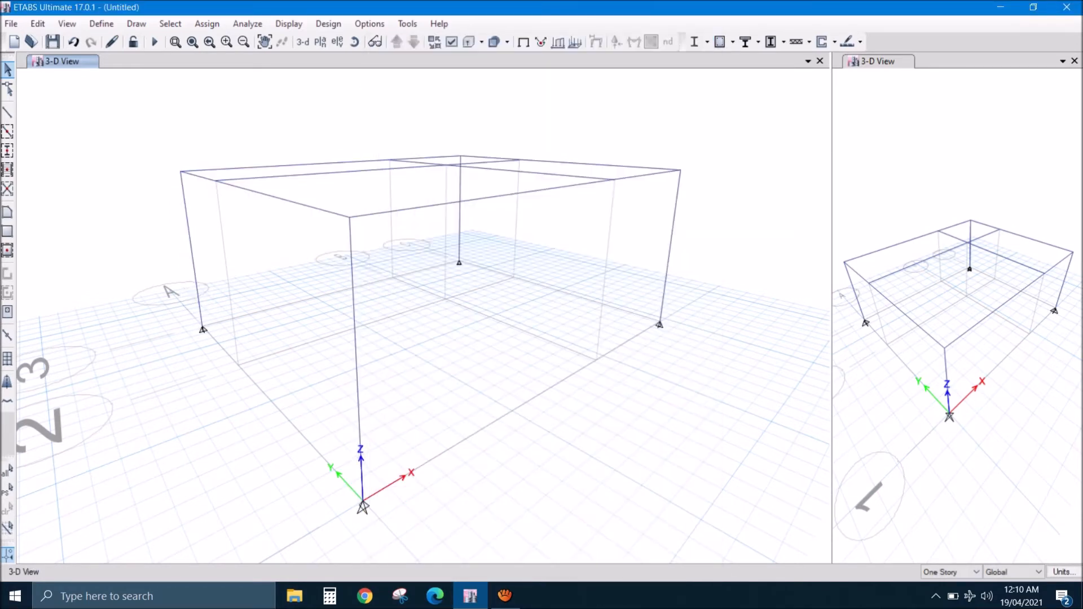
click(303, 41)
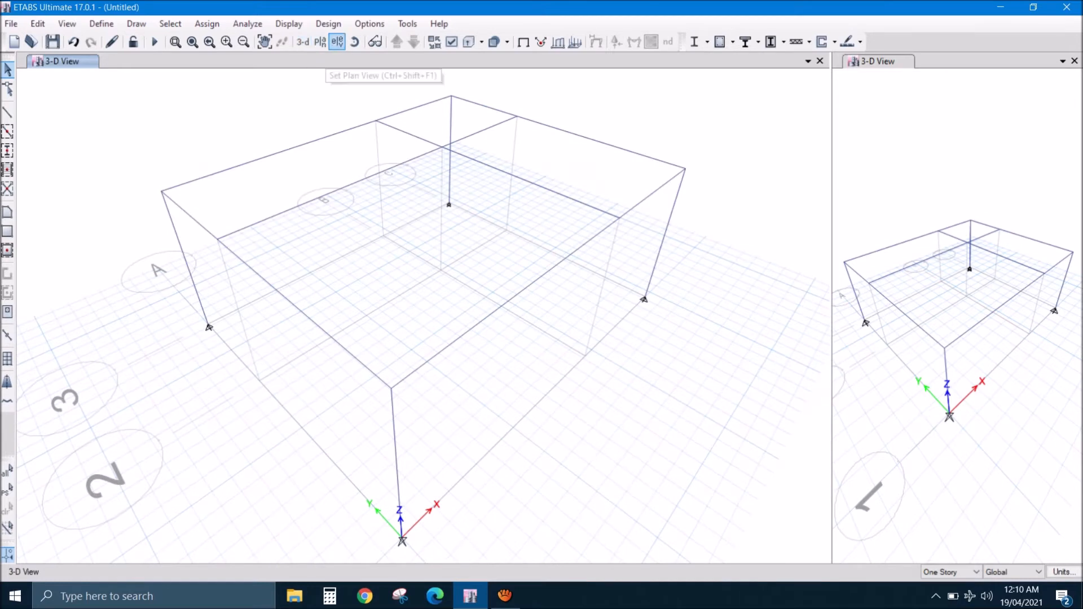
- Assign fixed joint restraints to the four column base joints in the Base plan, and check the supports in 3D
click(337, 41)
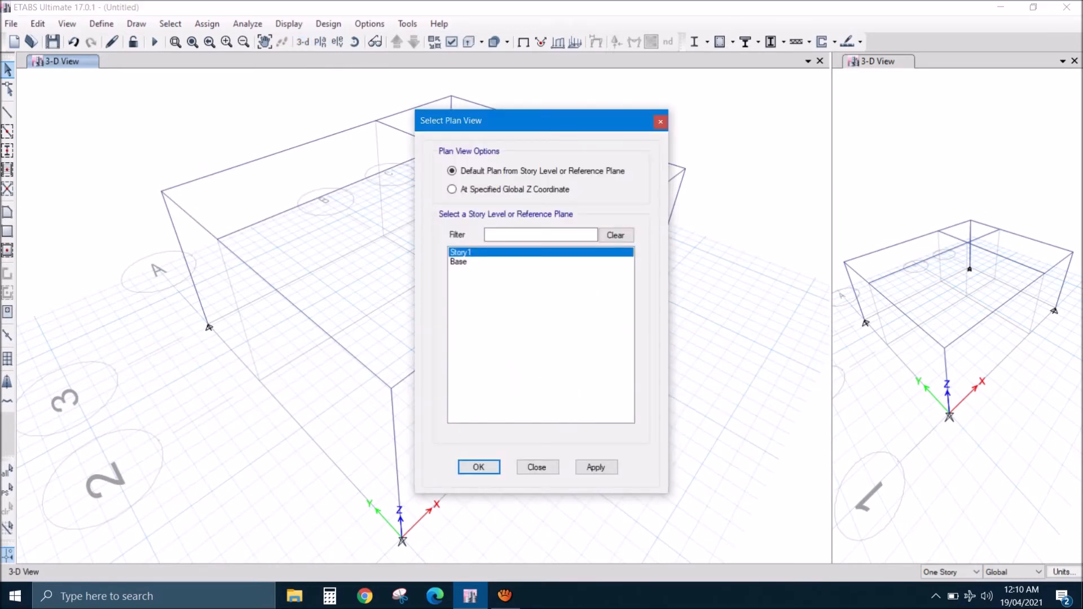
click(458, 261)
key(Return)
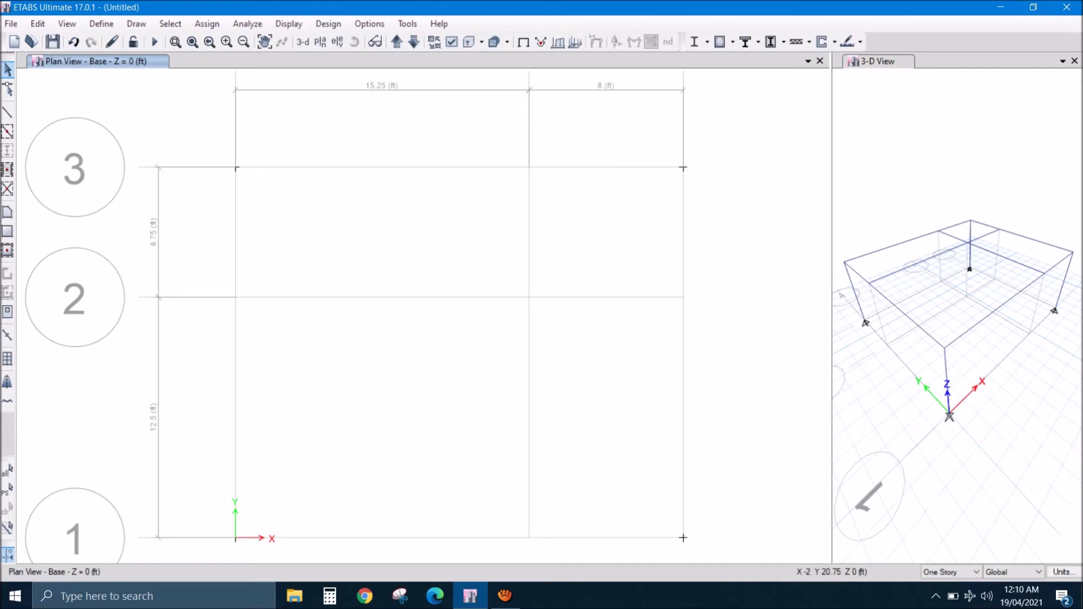
drag(196, 138, 711, 546)
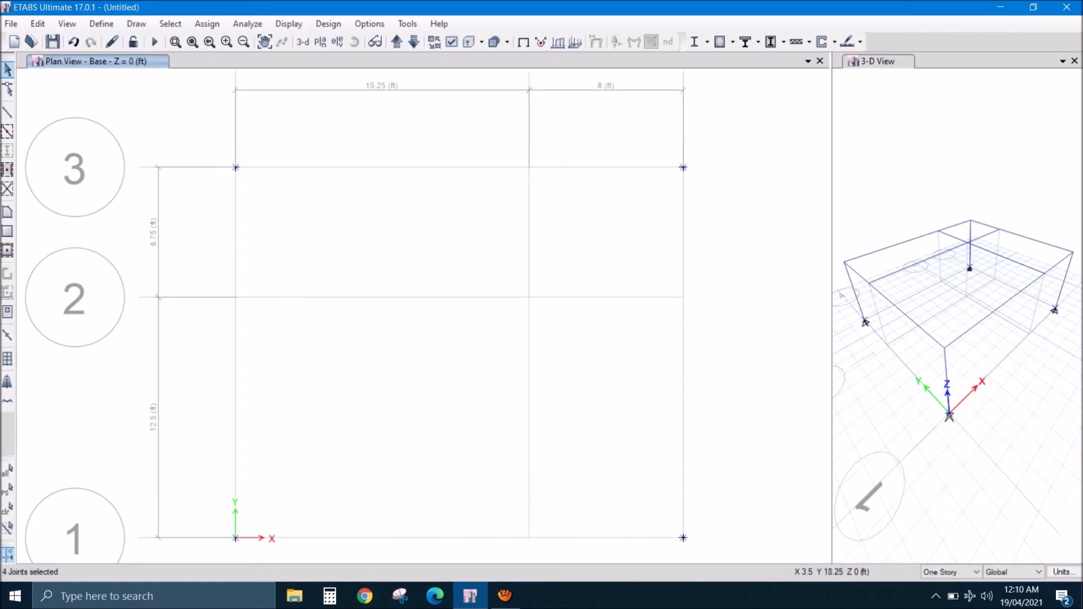
click(207, 24)
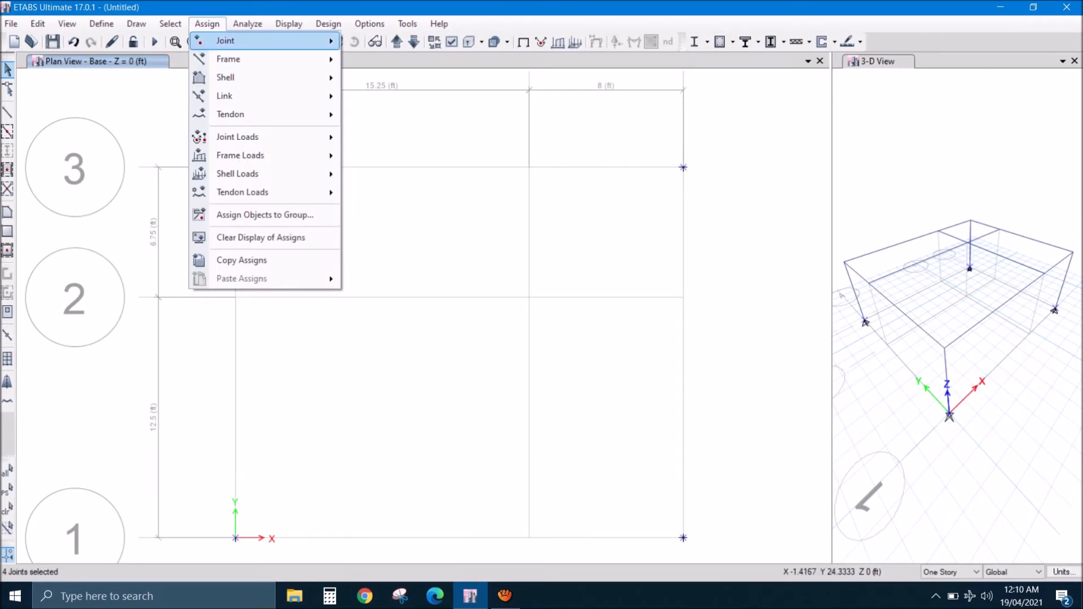
mouse_move(225, 41)
click(384, 41)
click(493, 344)
click(481, 381)
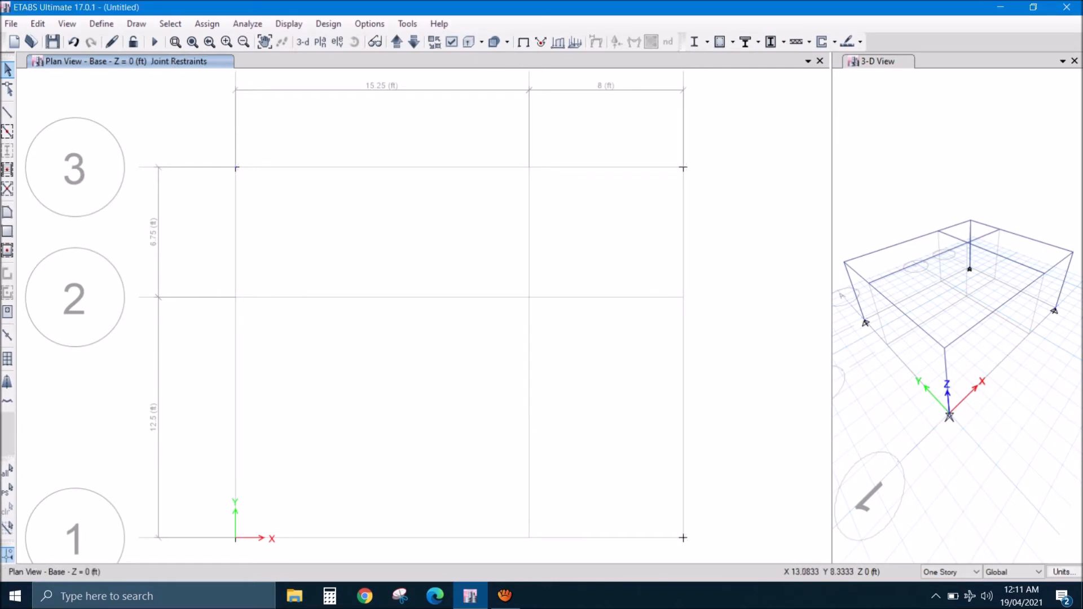
click(303, 41)
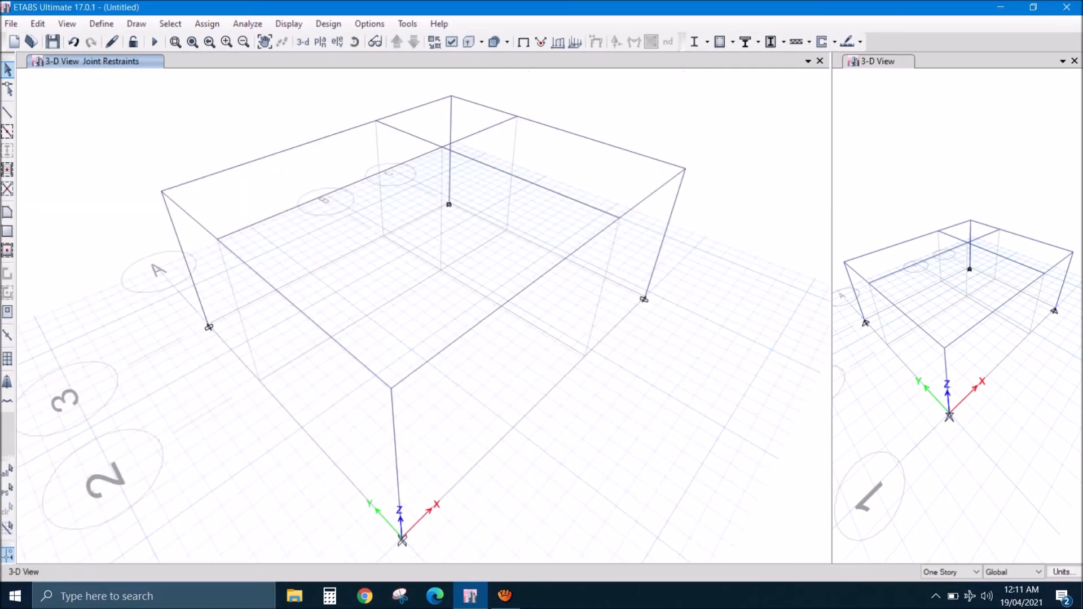
scroll(394, 552, up, 5)
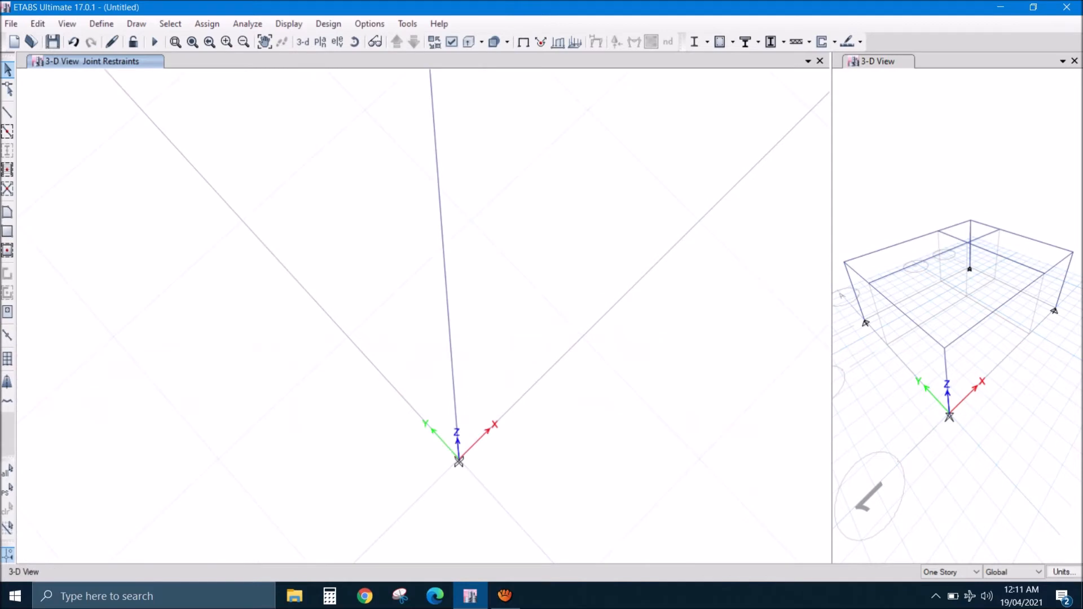
scroll(465, 477, down, 8)
scroll(454, 412, up, 3)
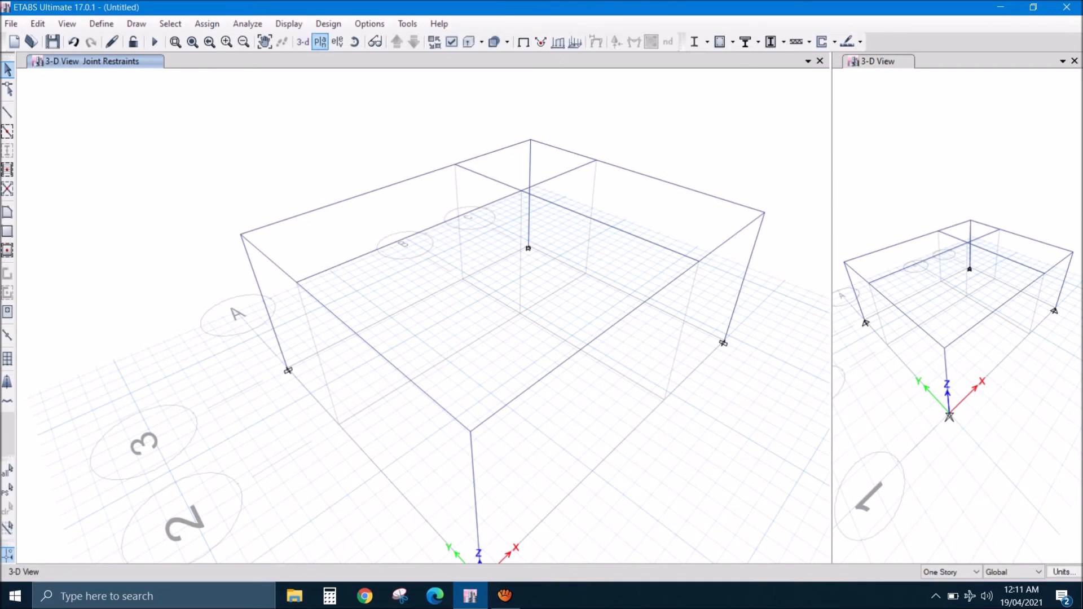
- Draw a rectangular 4 INCH slab in the Story1 plan, spanning from grid point A3 to C1, and leave area drawing
click(320, 41)
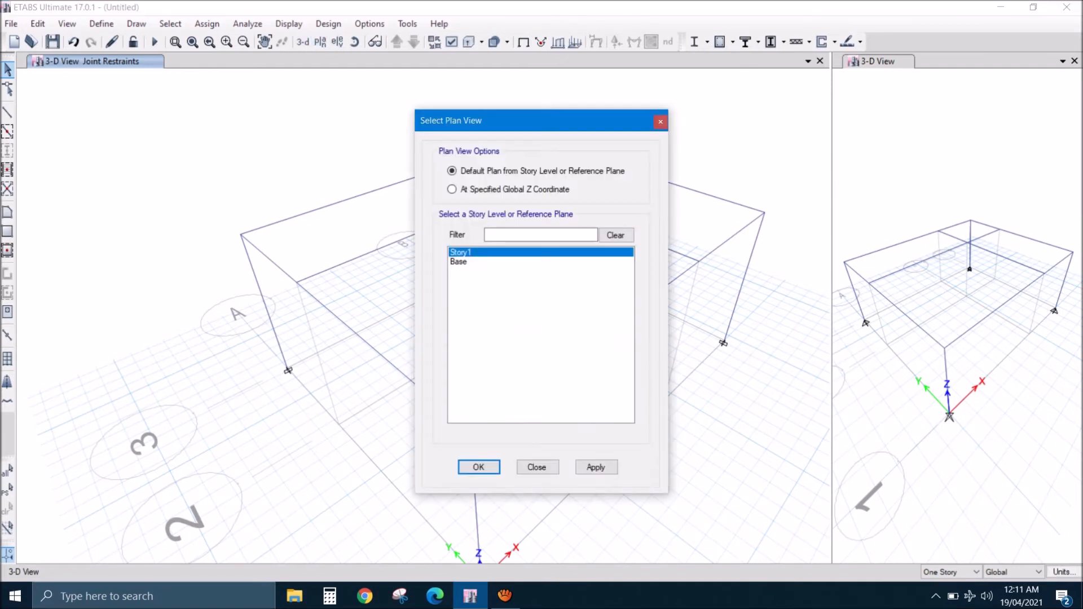
click(478, 468)
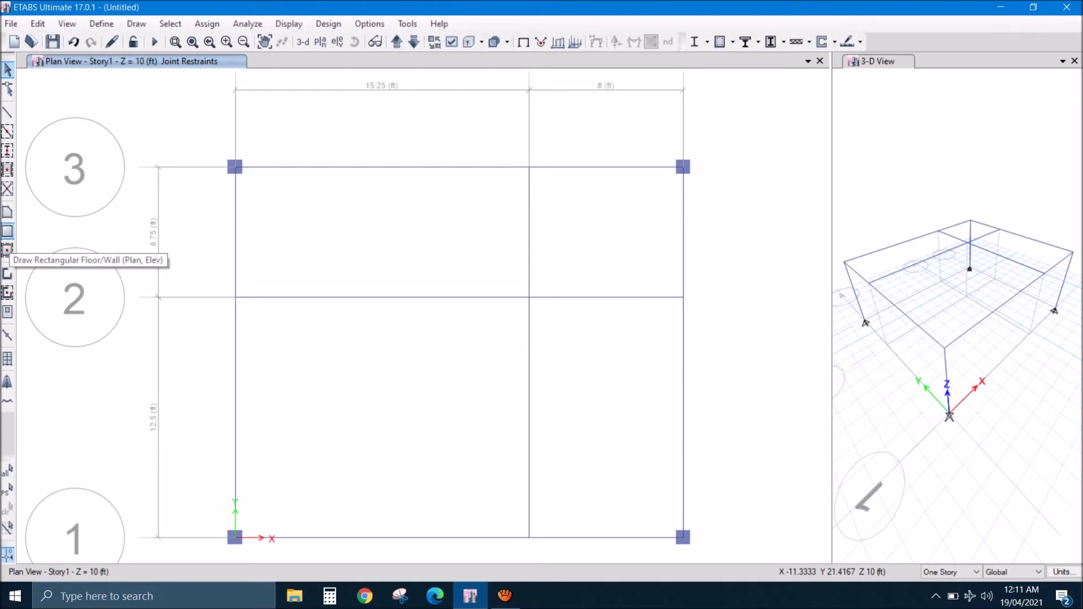
click(8, 231)
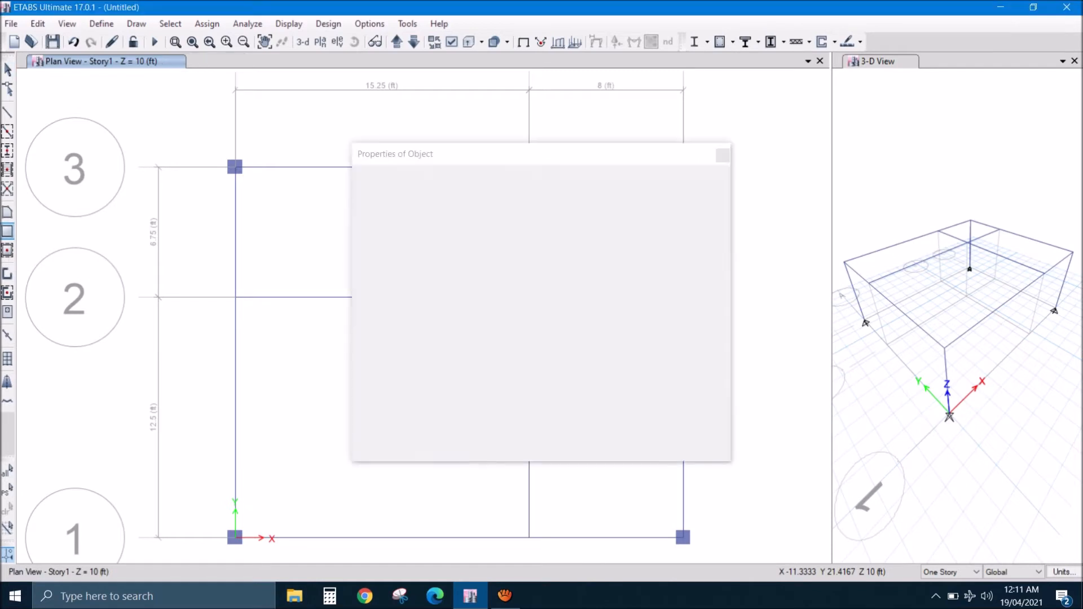
click(626, 172)
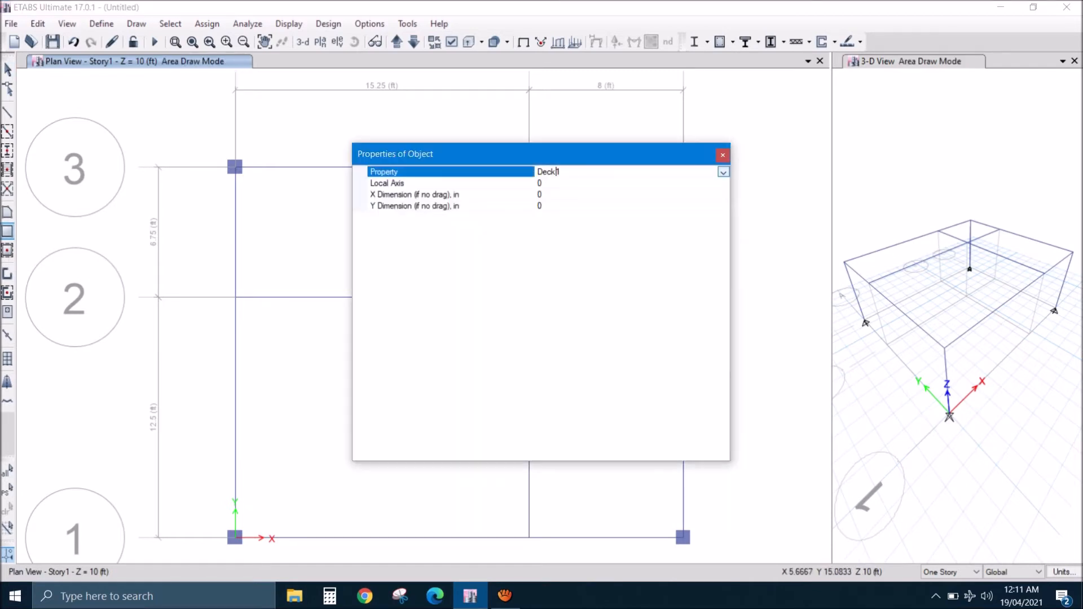
click(723, 173)
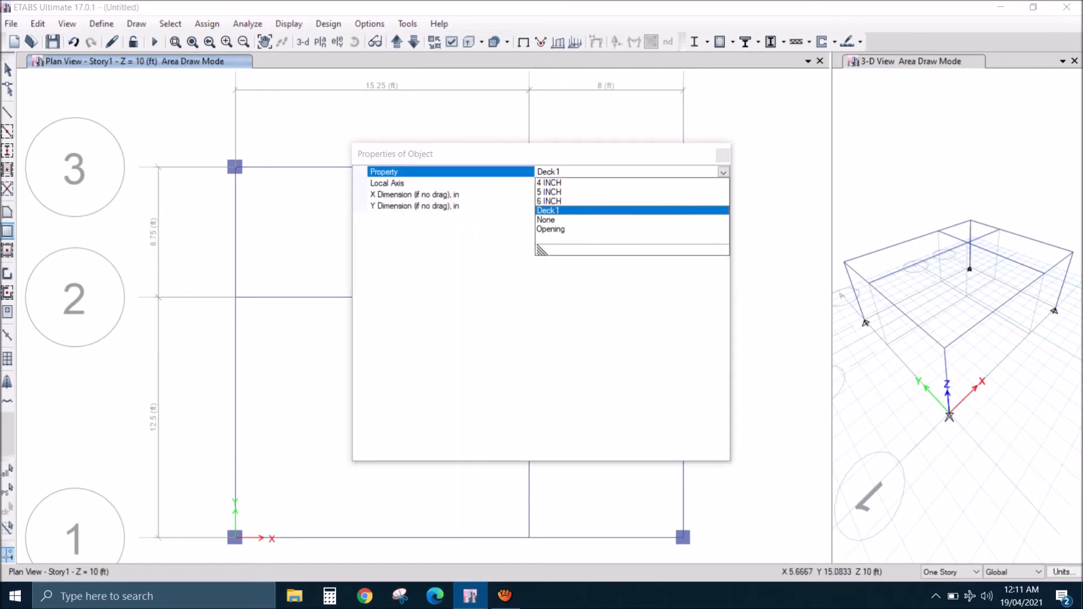
click(550, 183)
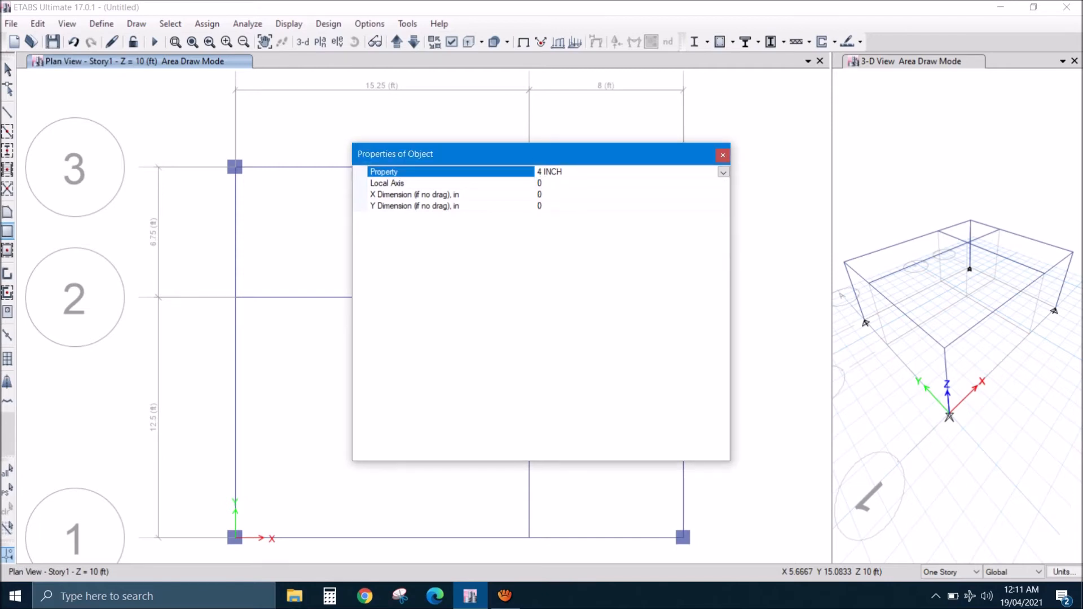
key(alt+Tab)
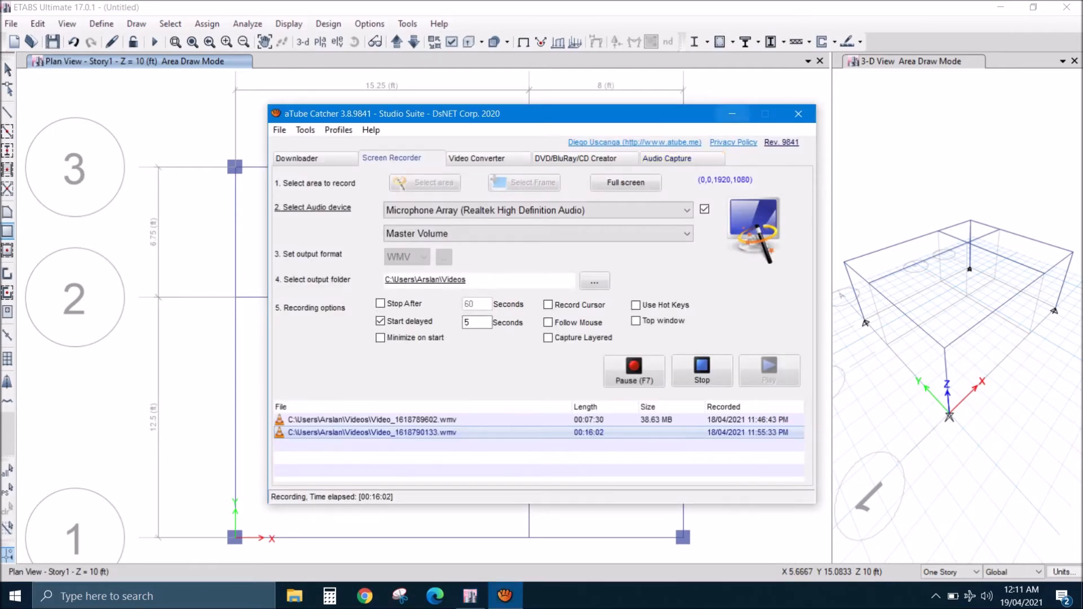
click(732, 114)
drag(235, 167, 683, 537)
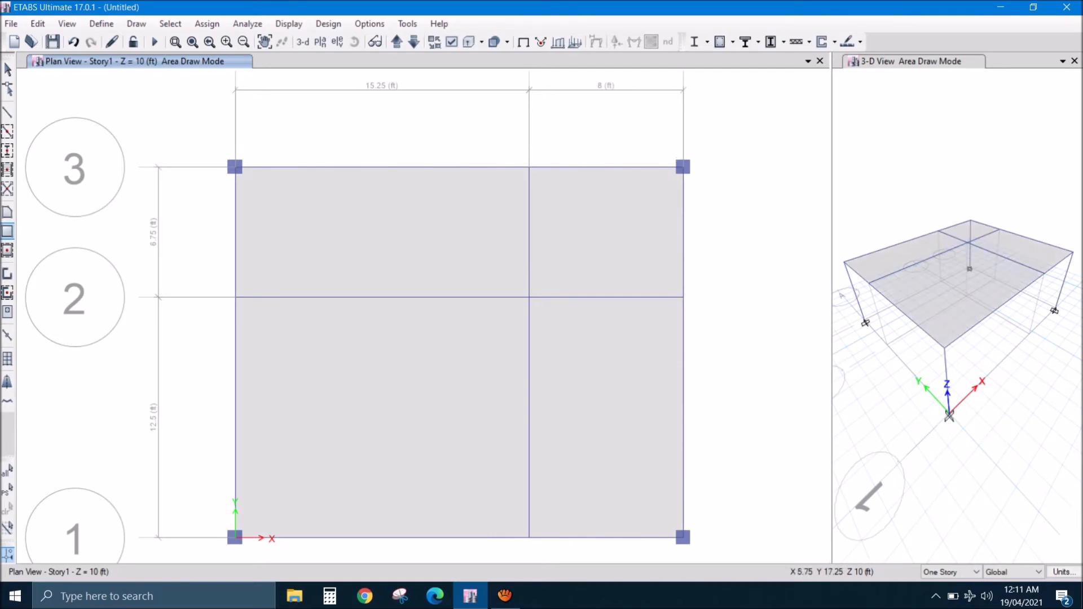
click(8, 69)
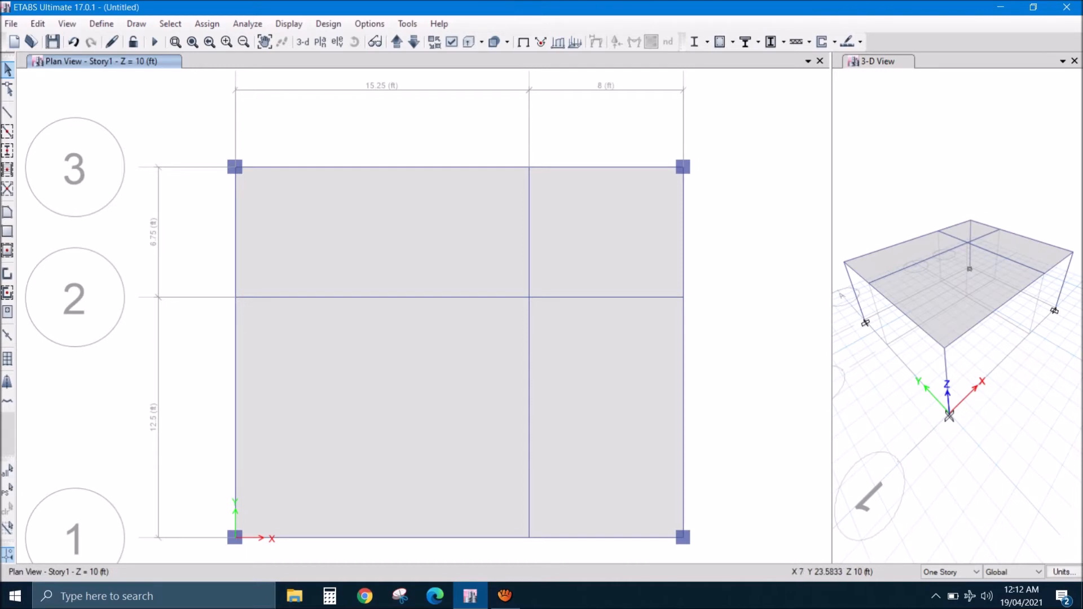
- Select the roof slab in the 3D view and assign it a uniform Dead load of 55 lb/ft² in the gravity direction
click(303, 41)
click(406, 270)
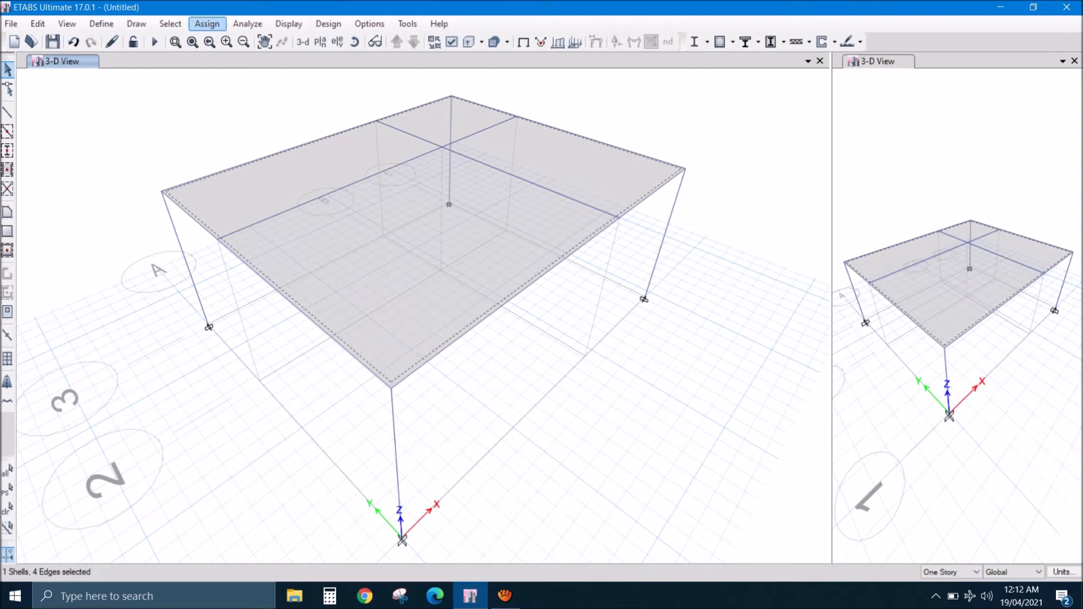
click(207, 23)
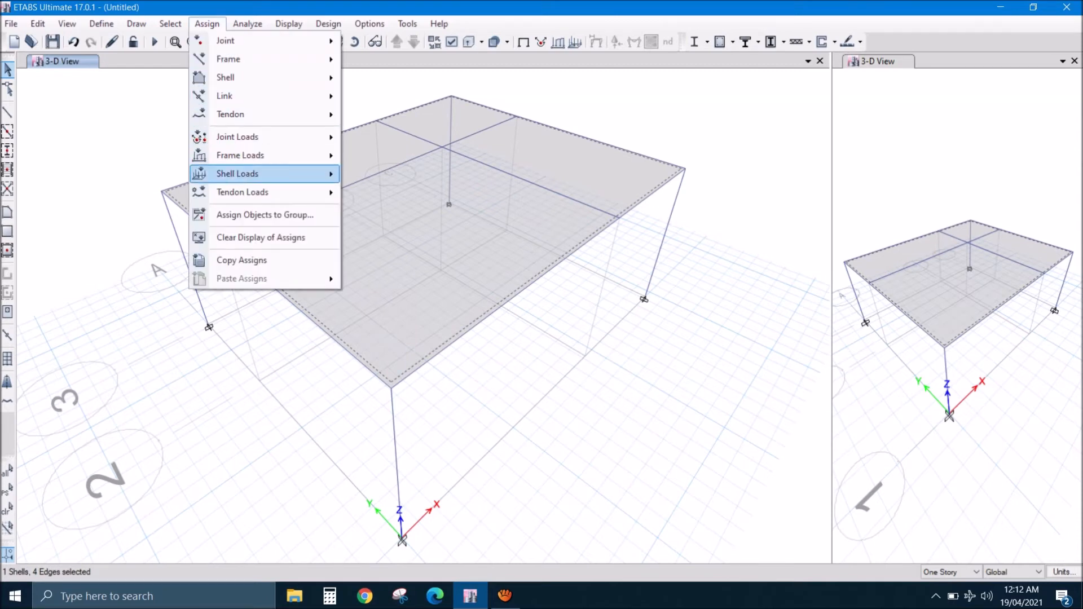
mouse_move(237, 173)
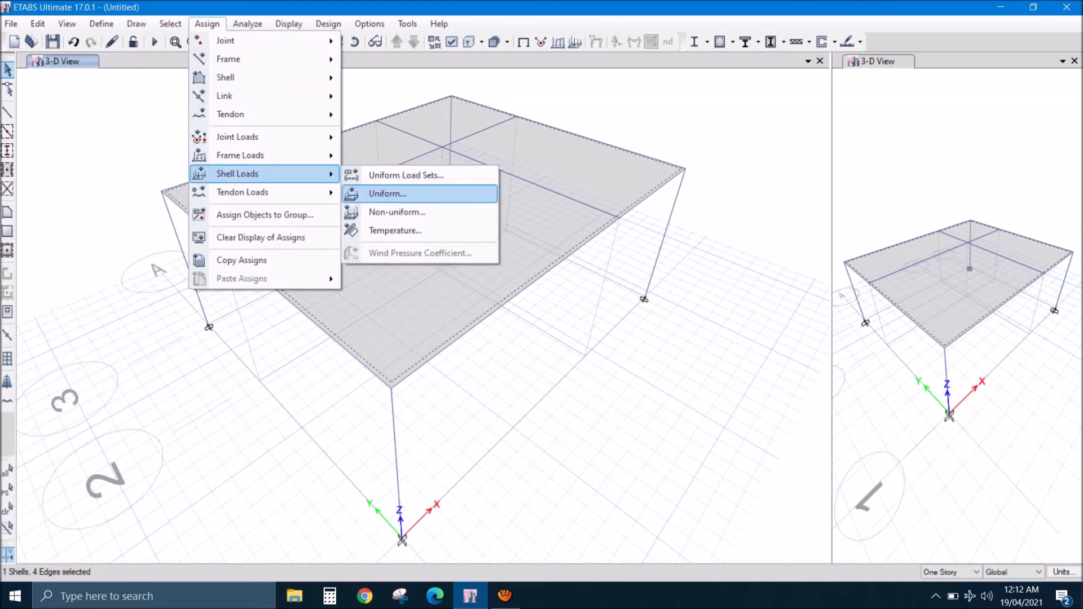
click(387, 193)
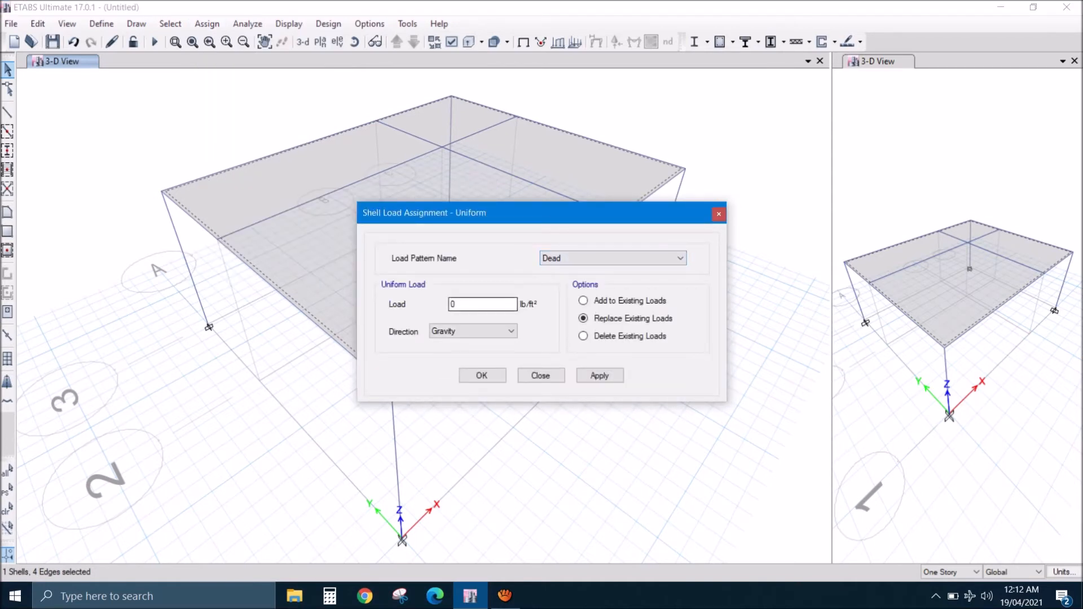
double_click(472, 305)
text(55)
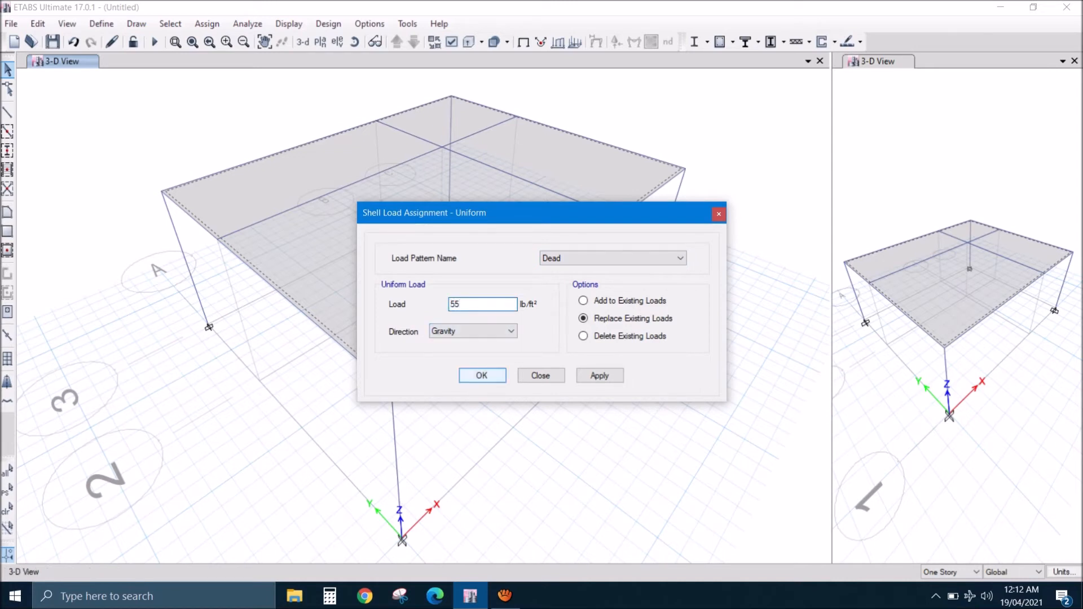
click(482, 375)
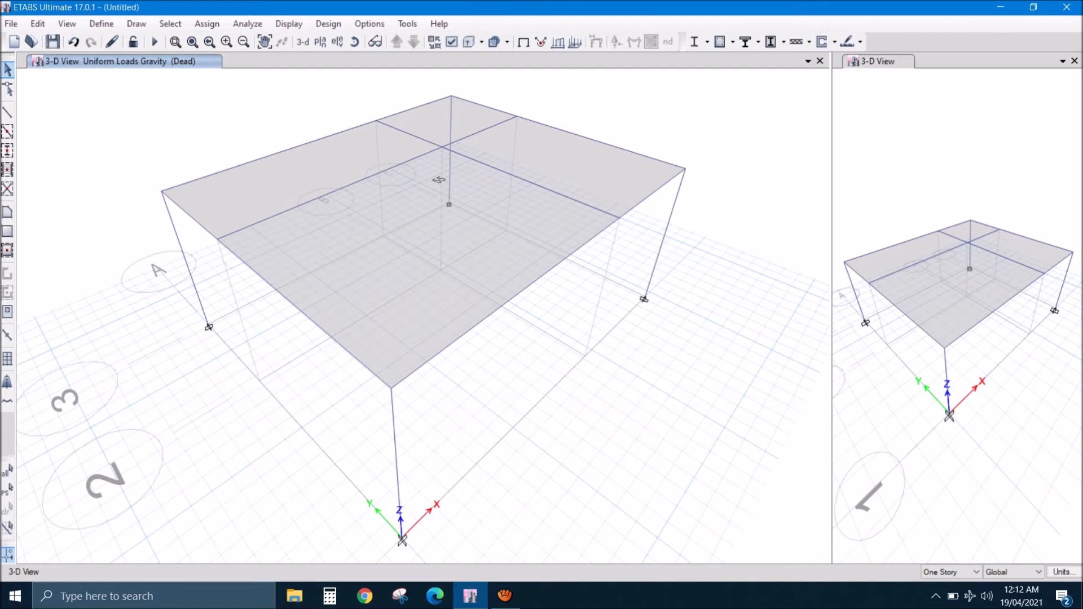
- Assign a uniform Live load of 25 lb/ft² in the gravity direction to the roof slab
click(444, 343)
click(207, 23)
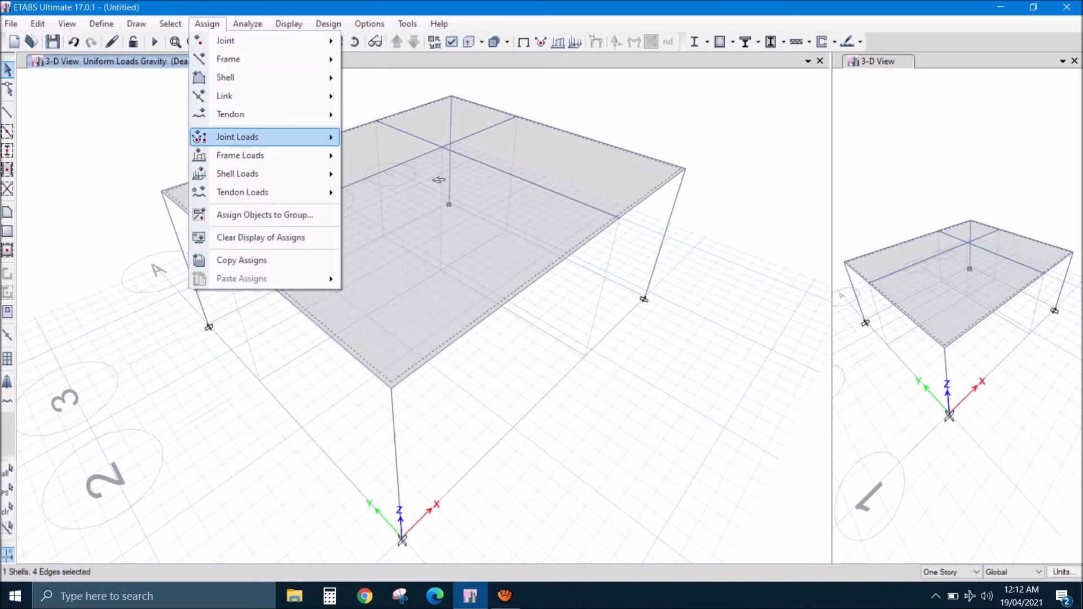
mouse_move(254, 173)
click(388, 194)
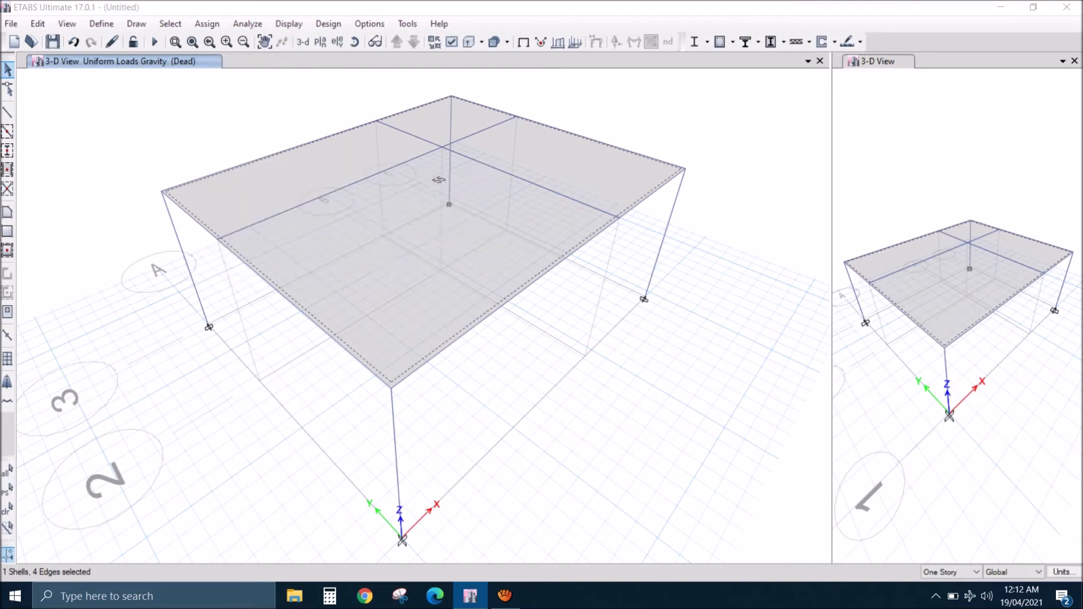
click(613, 259)
click(587, 281)
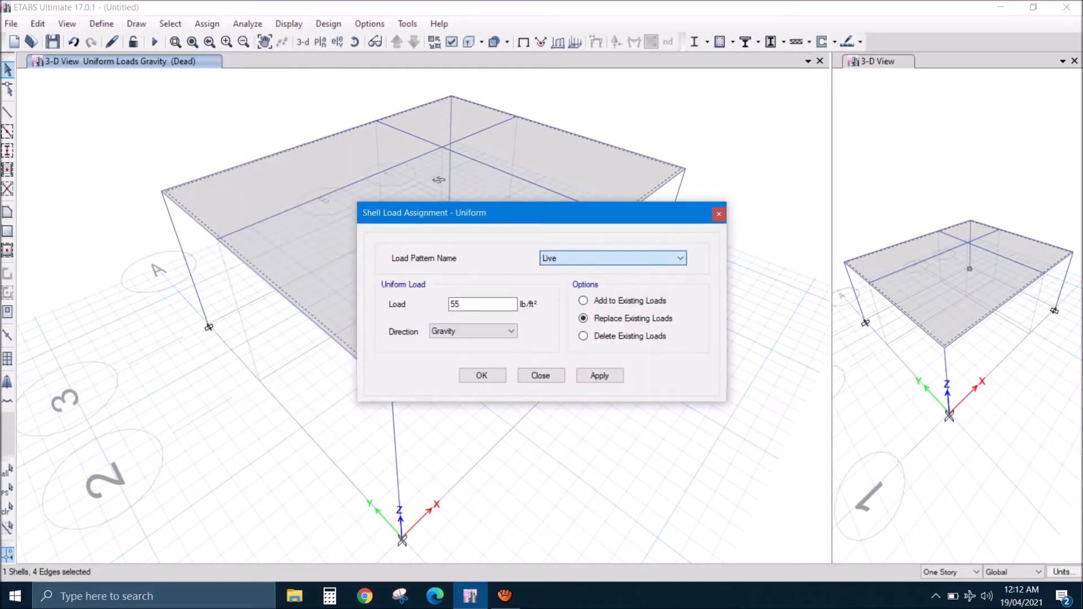
double_click(456, 305)
text(25)
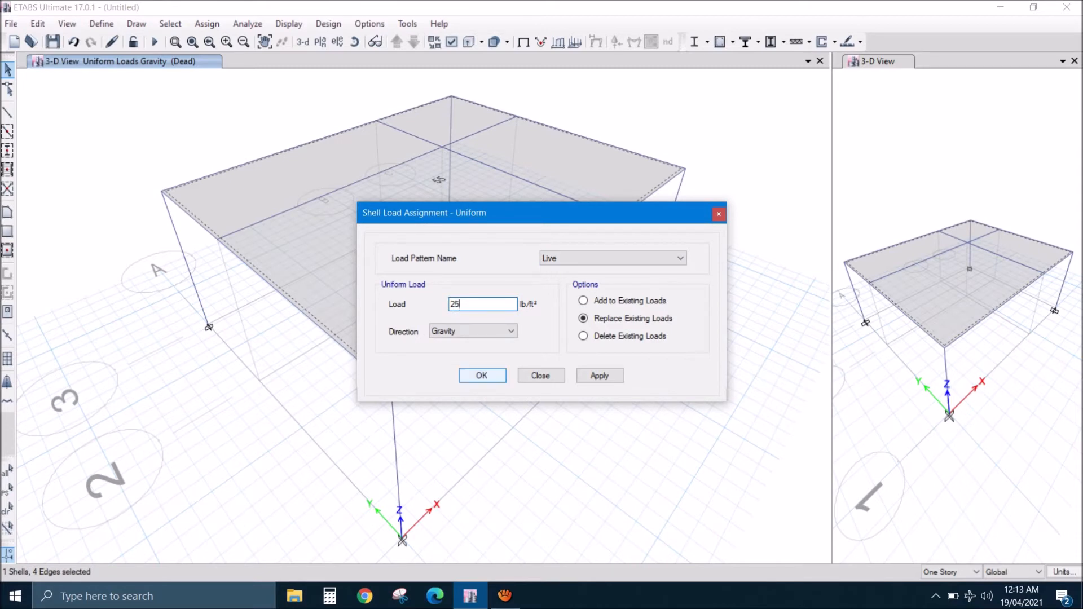
key(Return)
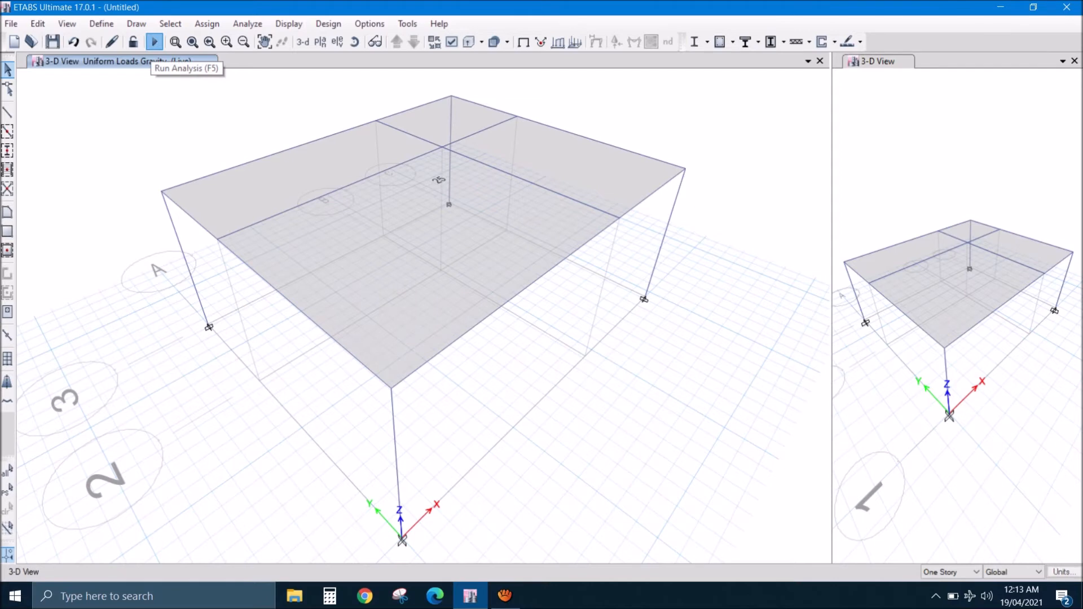
- Run the analysis, saving the model as WEEK7 in the etabs folder
click(154, 42)
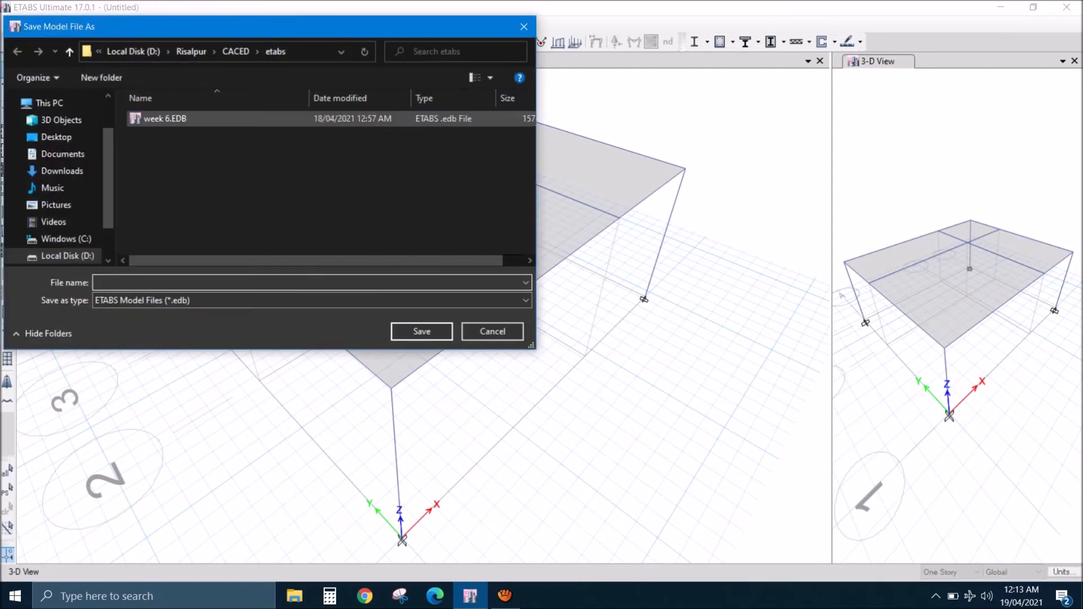
text(WEEK)
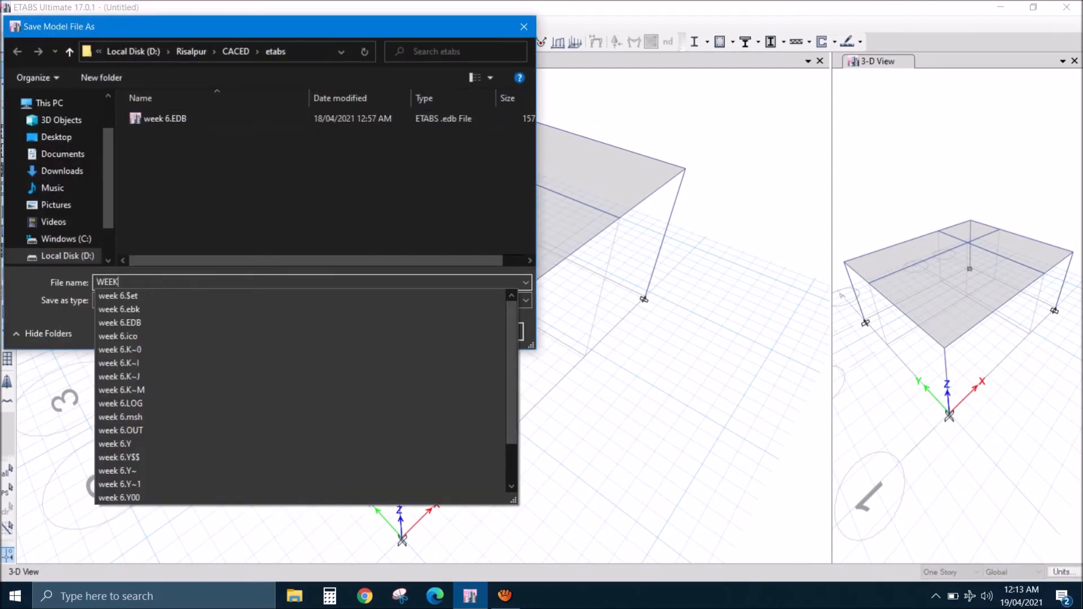
text(7)
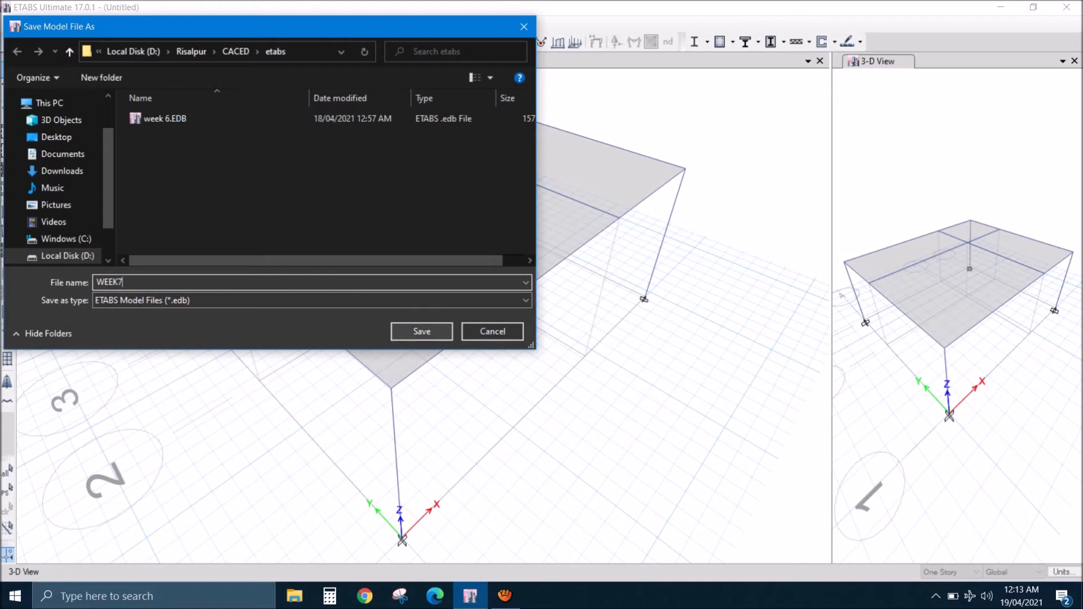
key(Return)
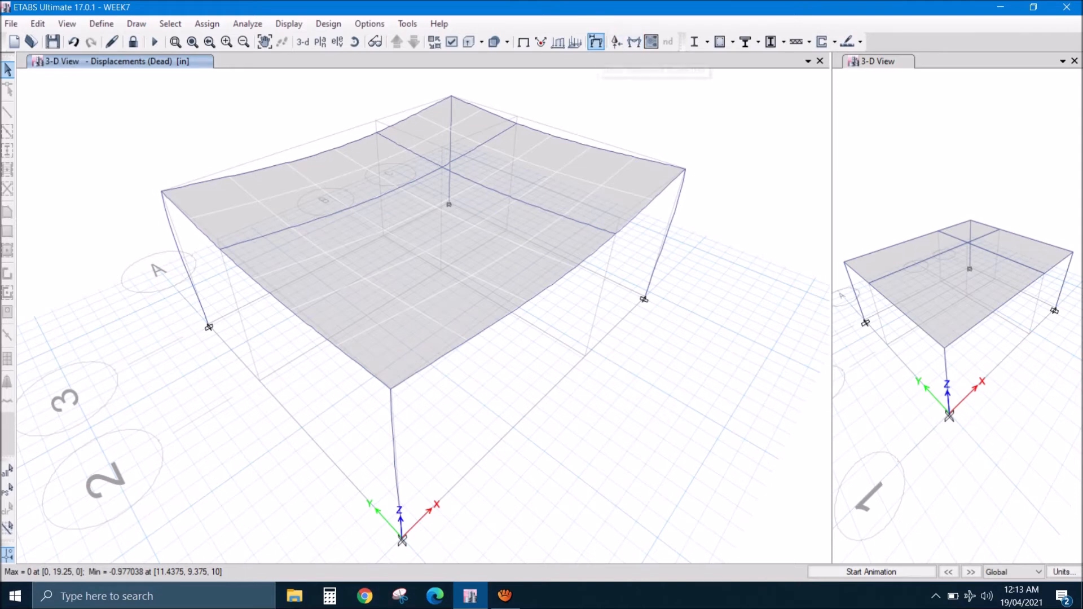
- Show the Story1 plan's deformed shape for the SERVICE LOAD combination, with Displacement UZ contours drawn on objects
click(596, 43)
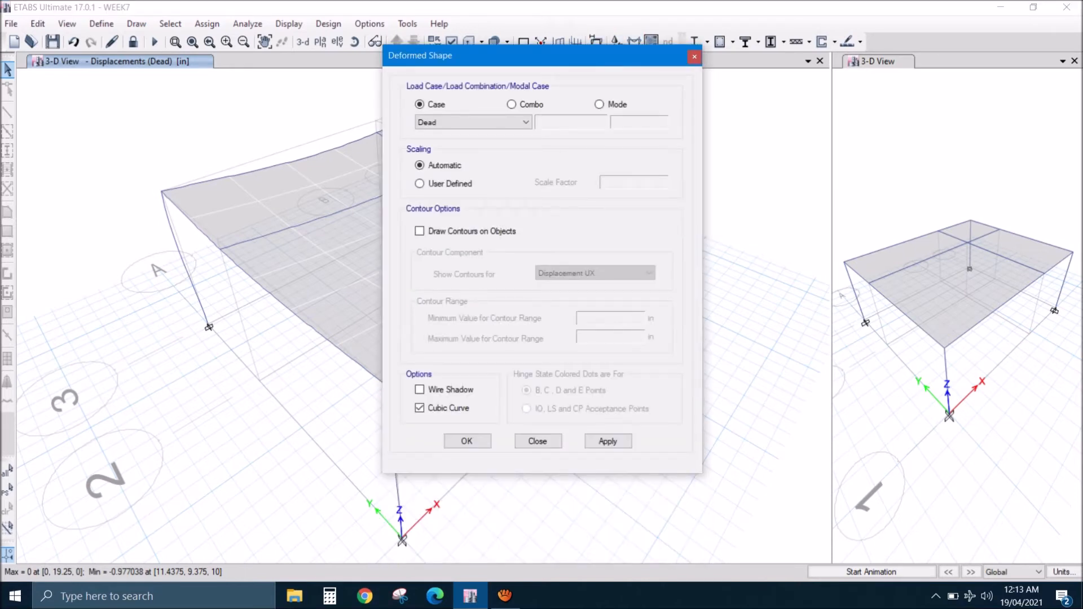
key(Escape)
click(320, 42)
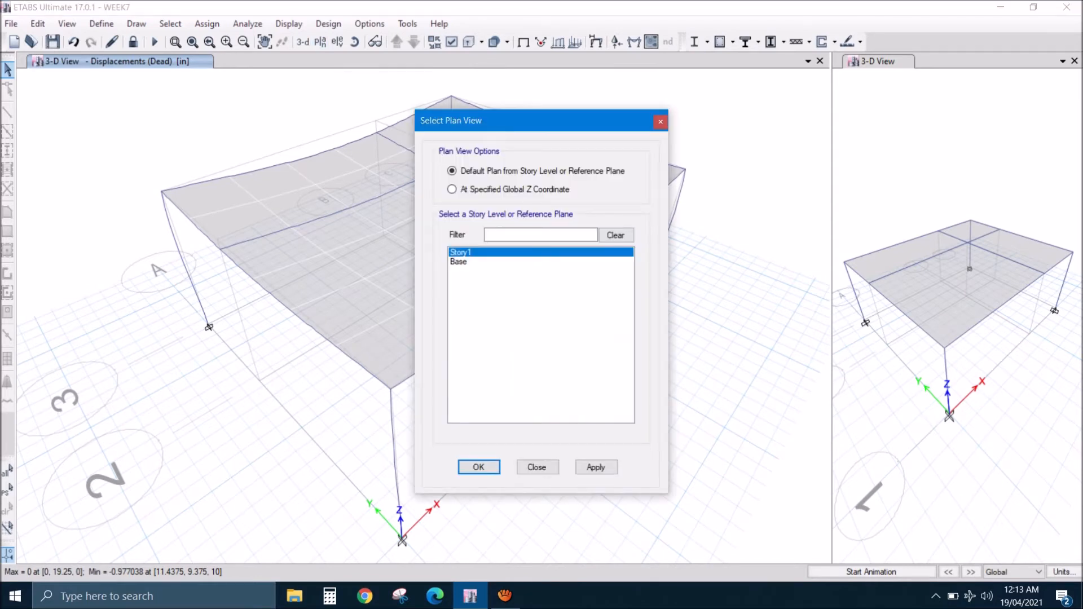
key(Return)
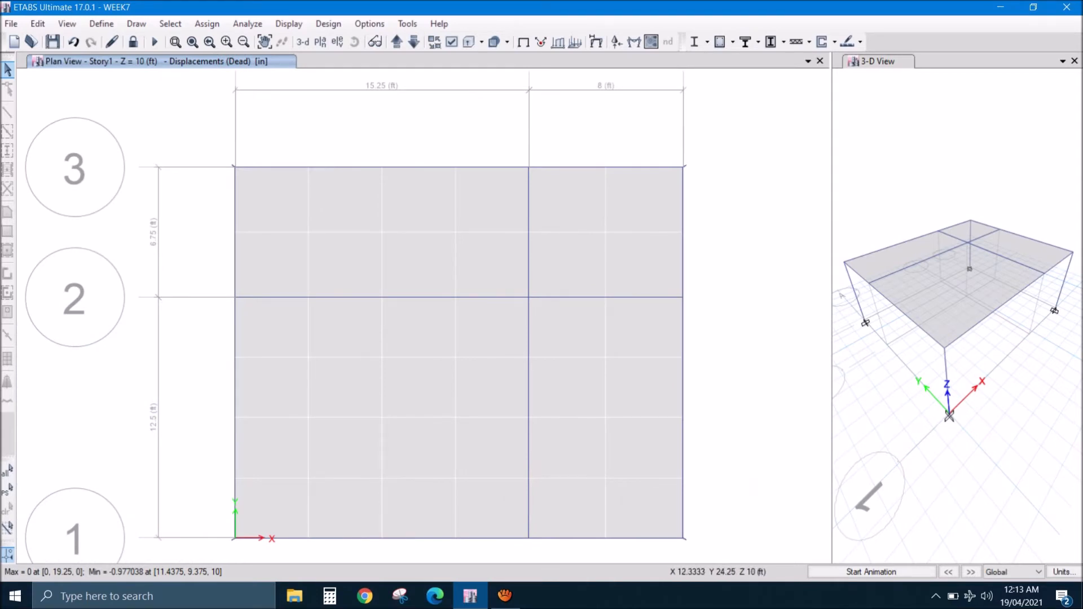
click(595, 42)
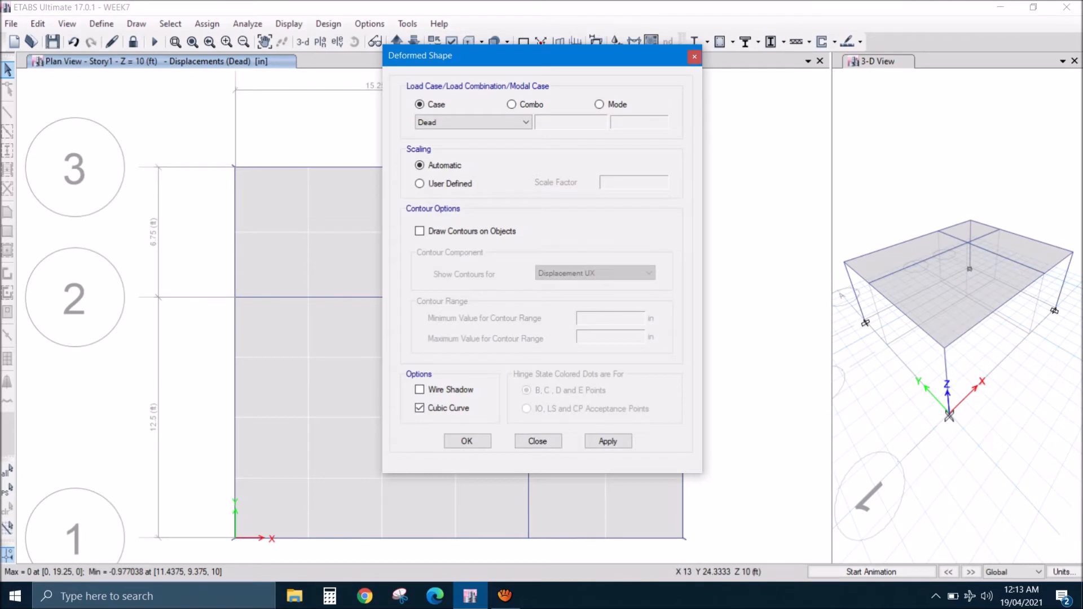
click(512, 105)
click(419, 231)
click(595, 273)
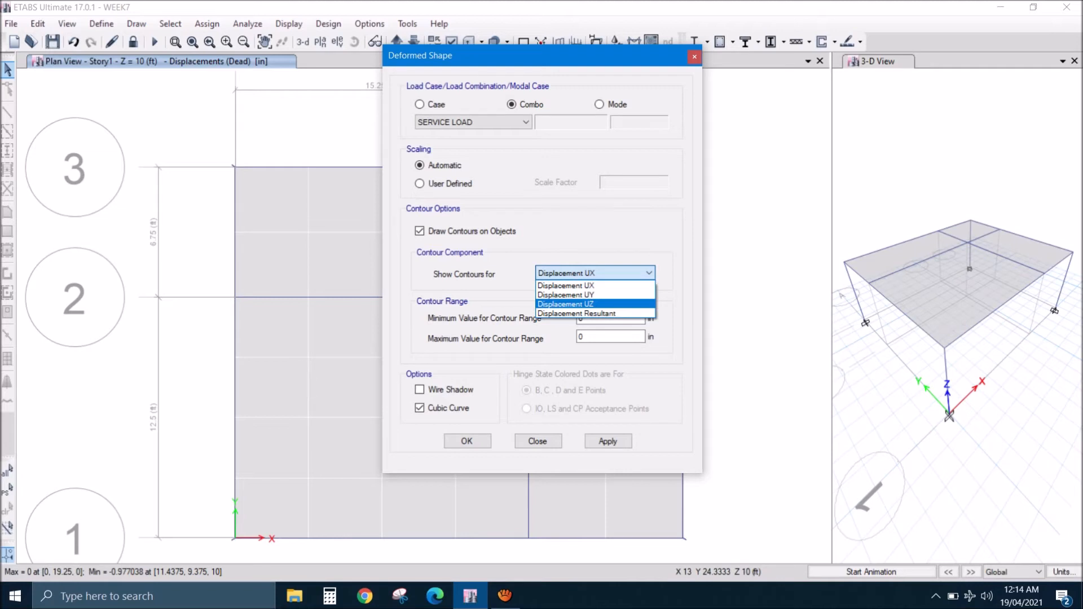
click(582, 304)
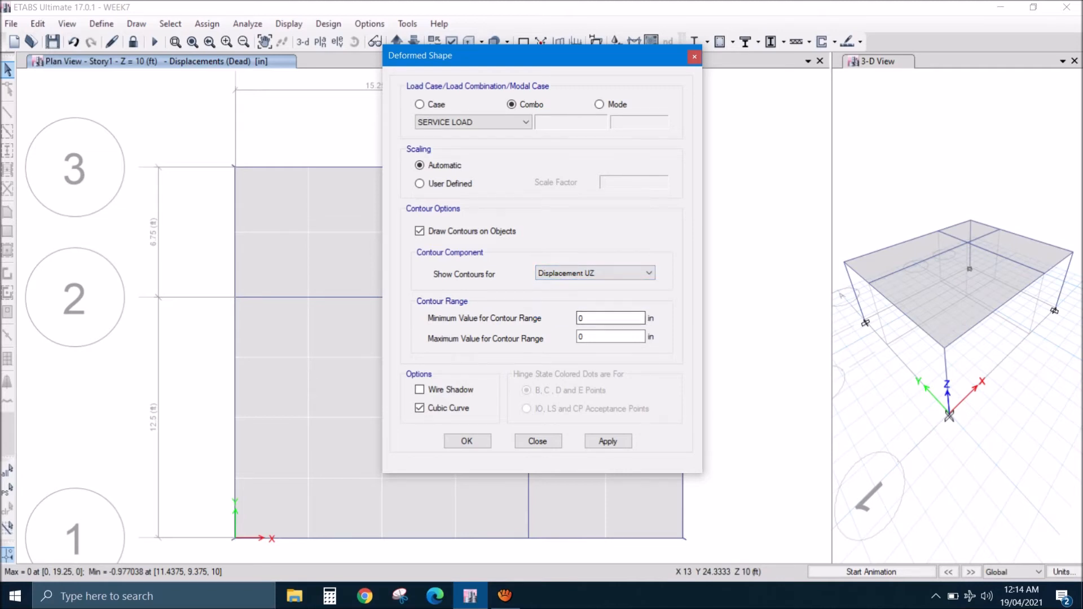
click(473, 441)
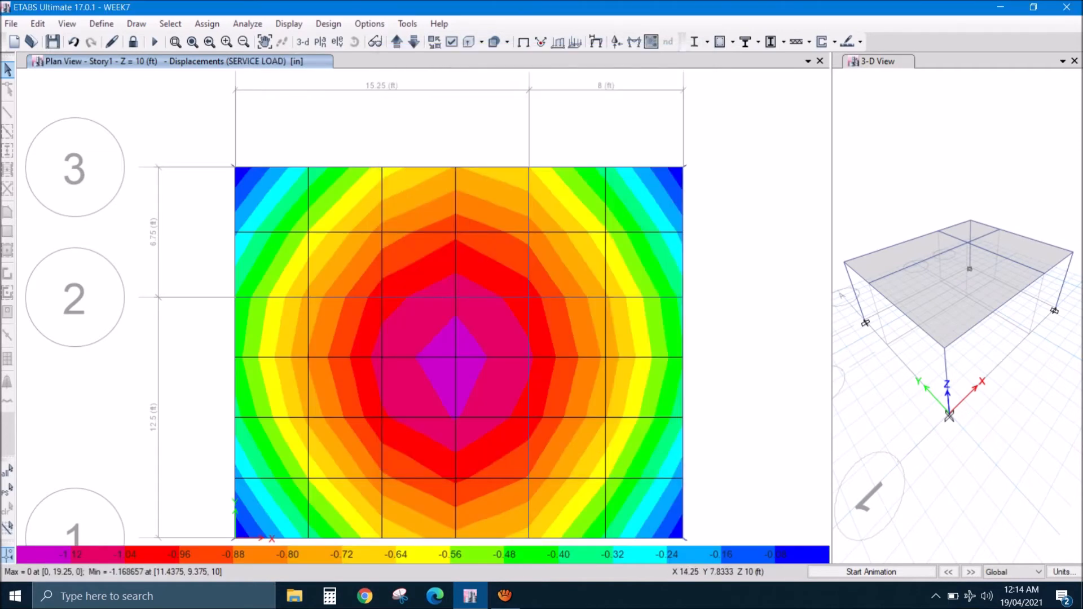
- Examine the Story1 displacement contours and read the joint displacements at the centre of the slab
scroll(583, 342, down, 3)
middle_drag(550, 361, 454, 310)
scroll(454, 309, up, 3)
middle_drag(431, 380, 446, 411)
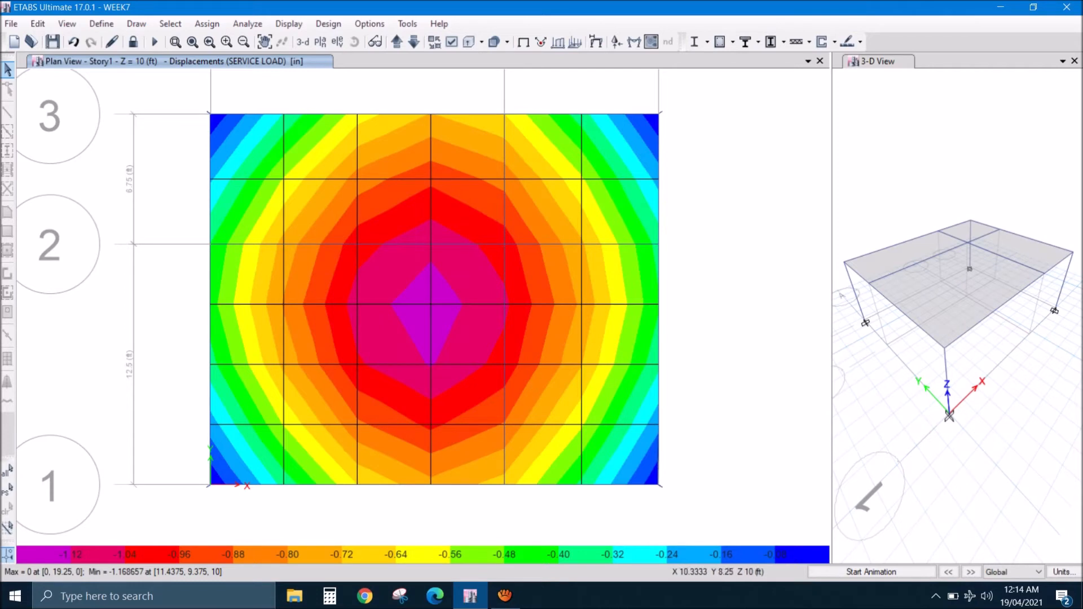
right_click(430, 304)
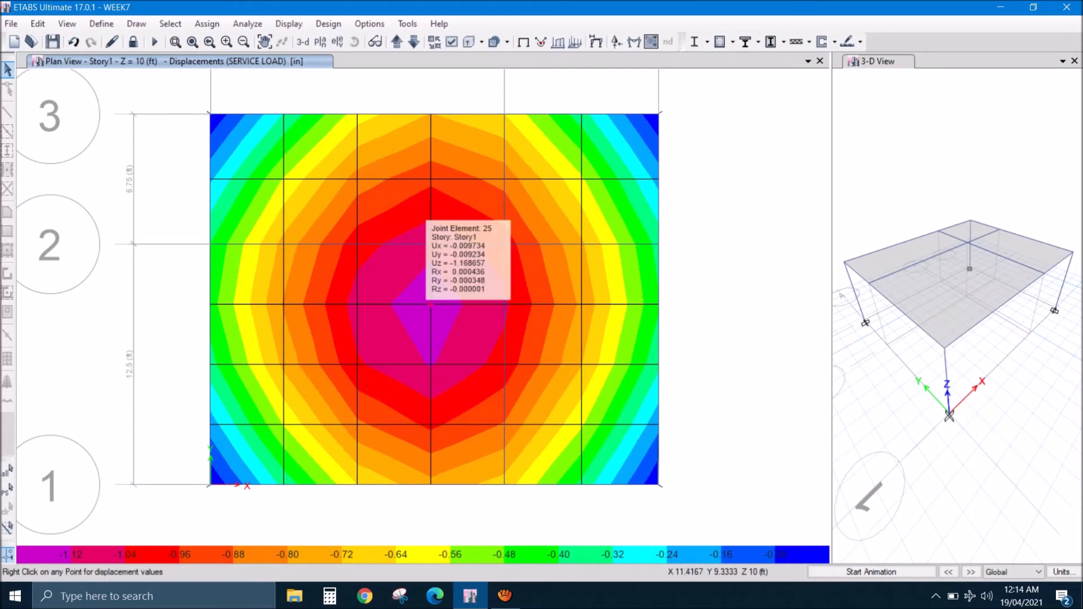
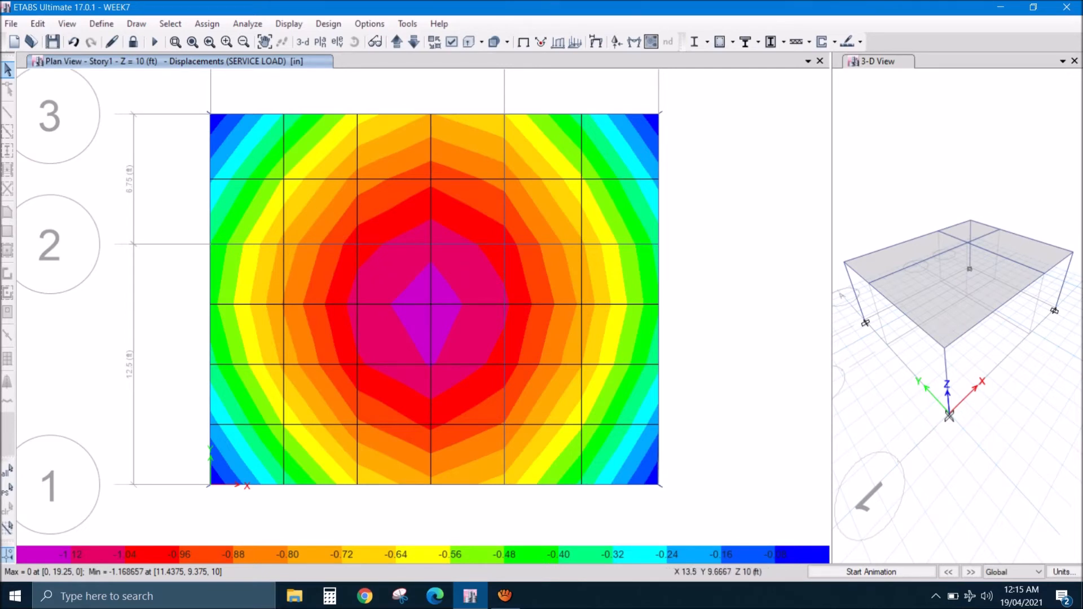
- Run the concrete frame design on the model to show the longitudinal reinforcement on the Story1 plan
mouse_move(430, 306)
mouse_move(357, 246)
mouse_move(504, 245)
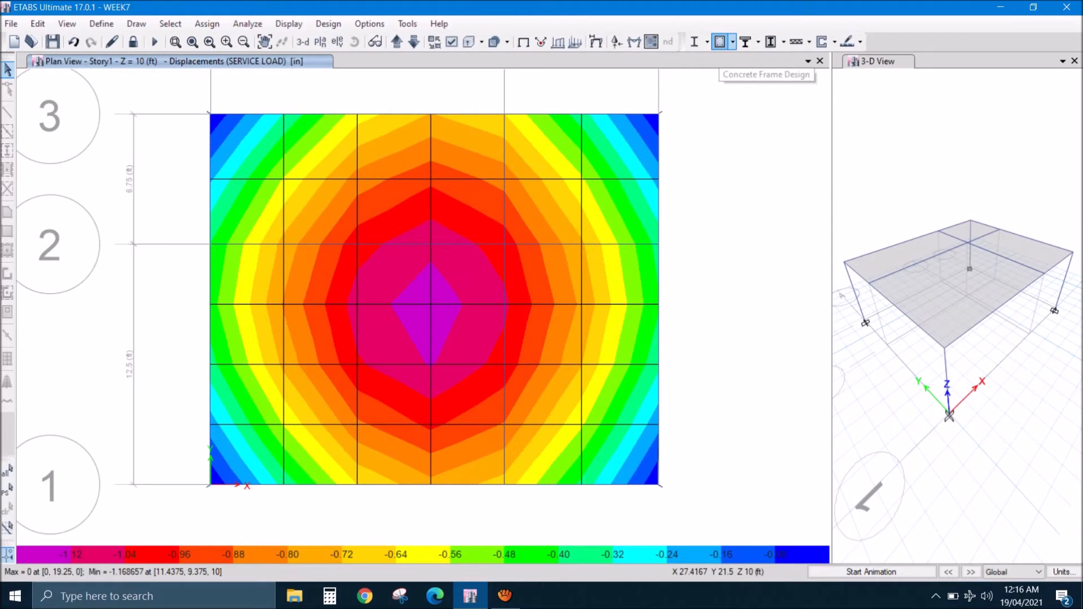
click(721, 42)
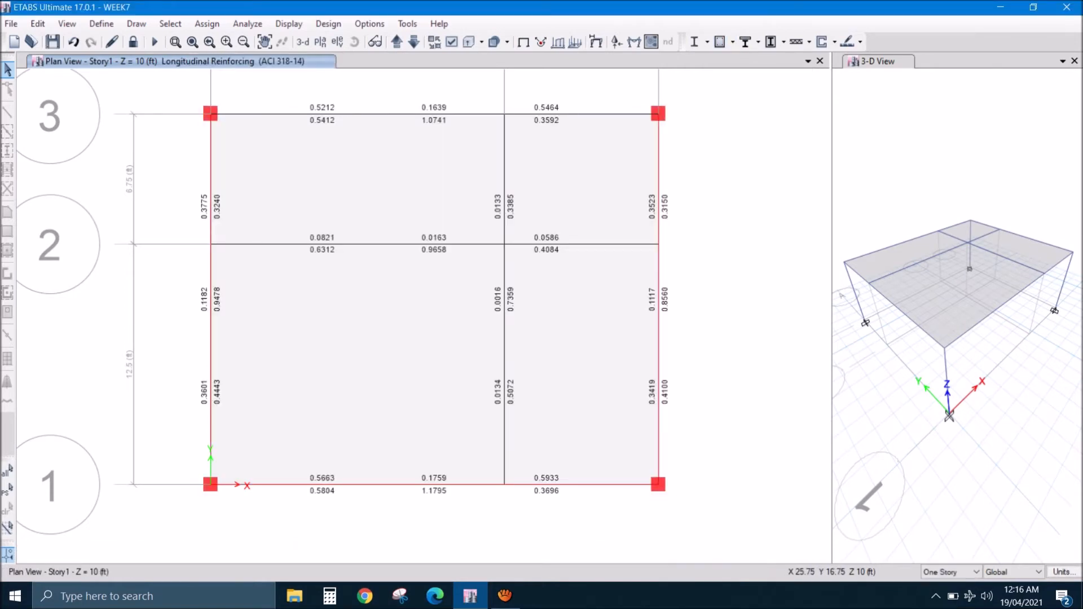
- Review the design details of the overstressed Story1 beam along grid A, including its flexural, shear and torsion reinforcement
mouse_move(658, 413)
mouse_move(211, 349)
right_click(211, 349)
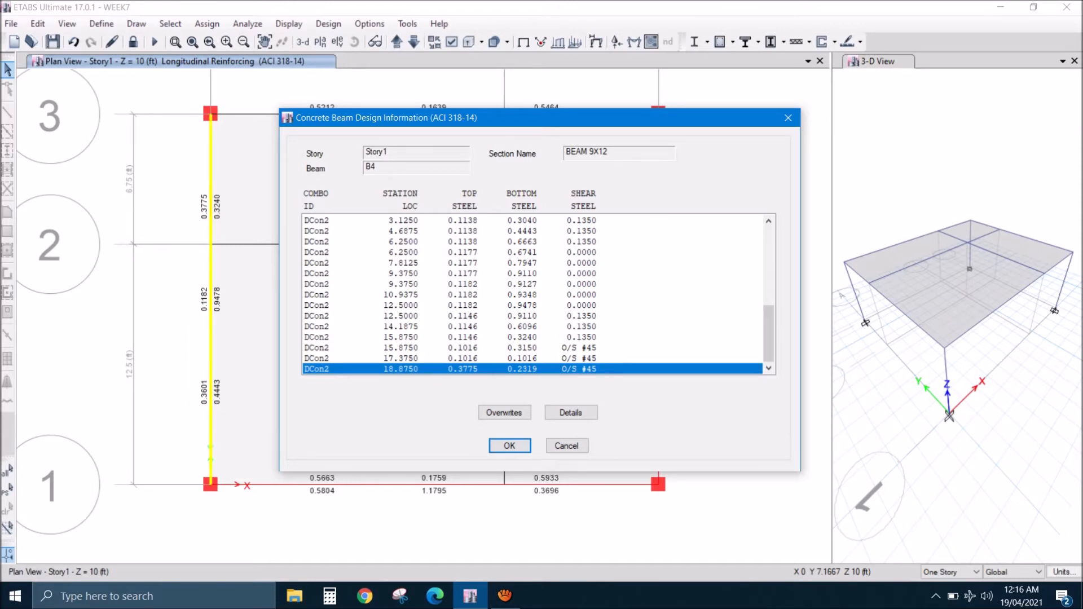
click(570, 412)
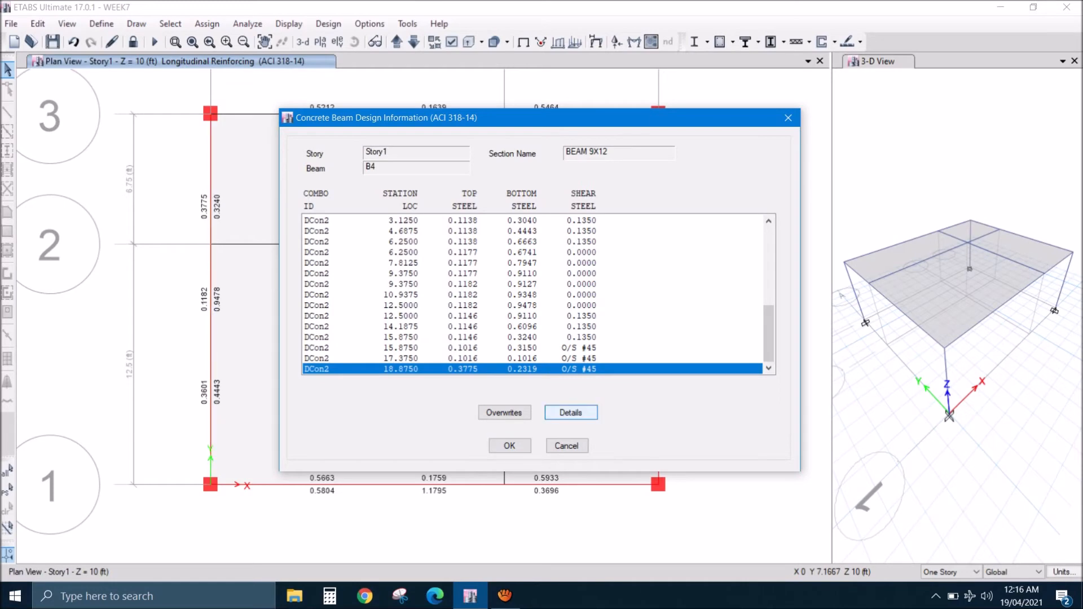
scroll(540, 316, down, 2)
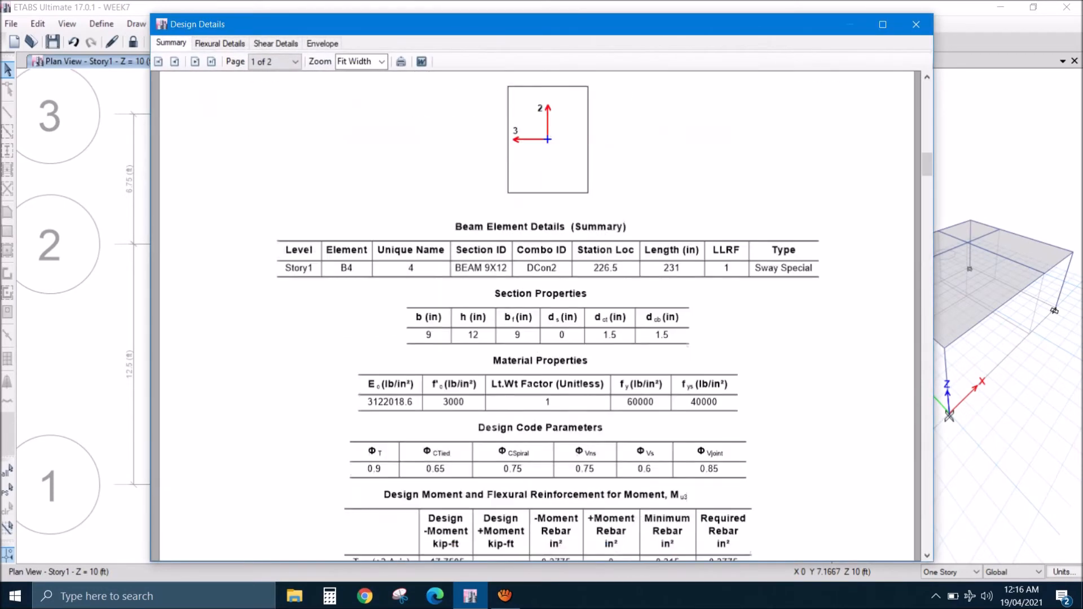
scroll(541, 316, down, 1)
scroll(540, 316, down, 3)
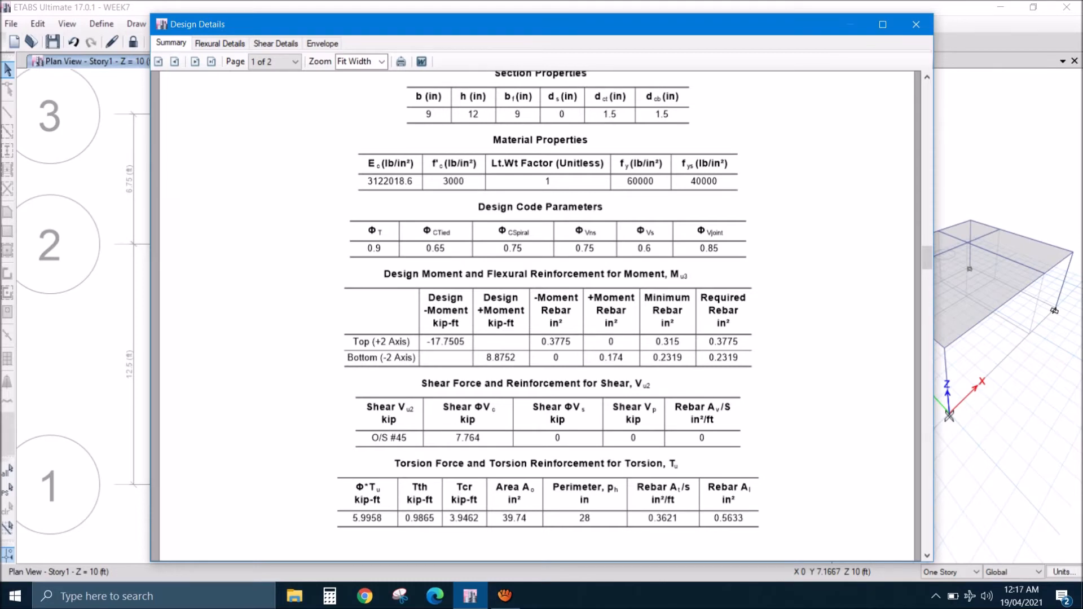
click(916, 24)
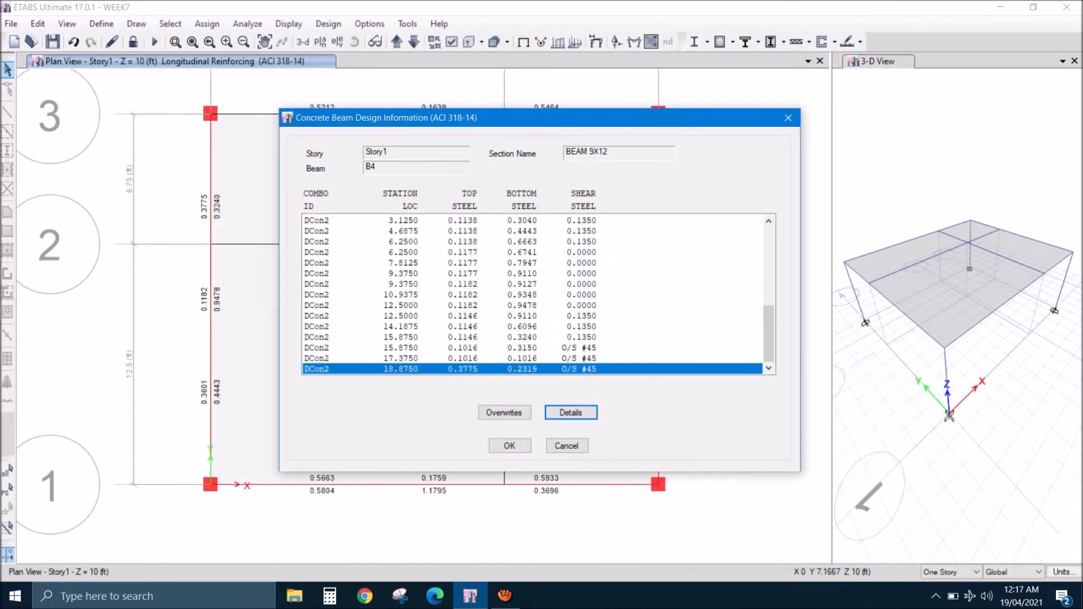
click(509, 446)
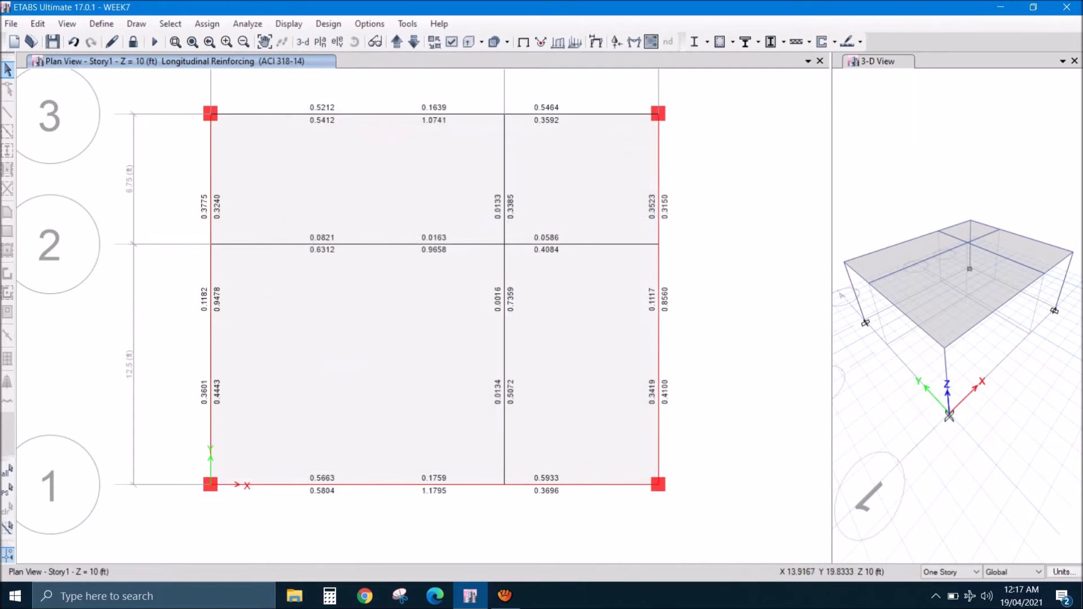
- Show the design results in 3D and check the concrete column design information for an overstressed corner column
click(303, 41)
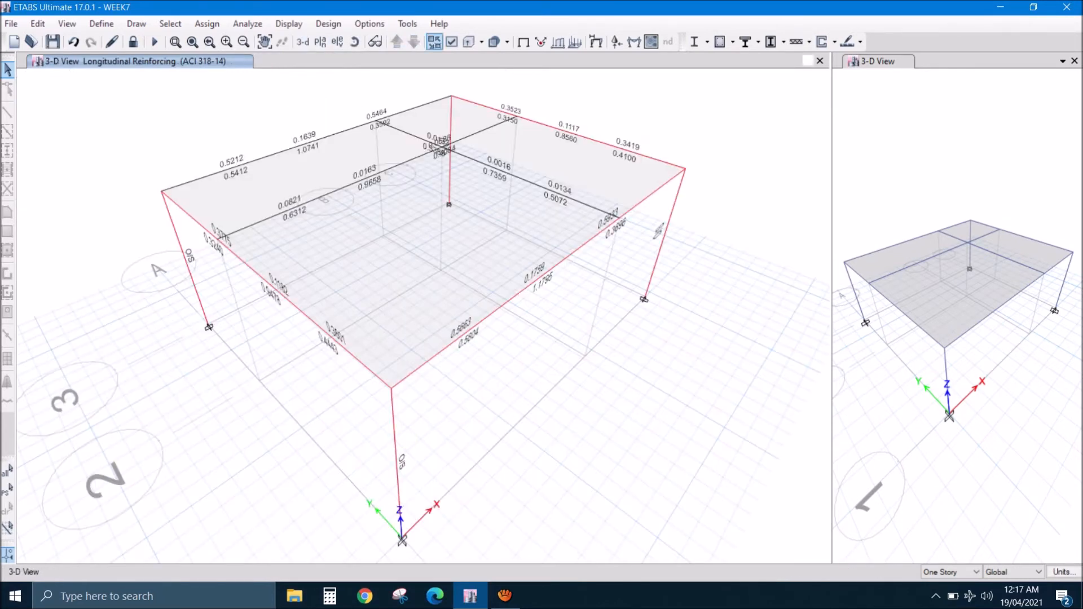
drag(503, 350, 470, 265)
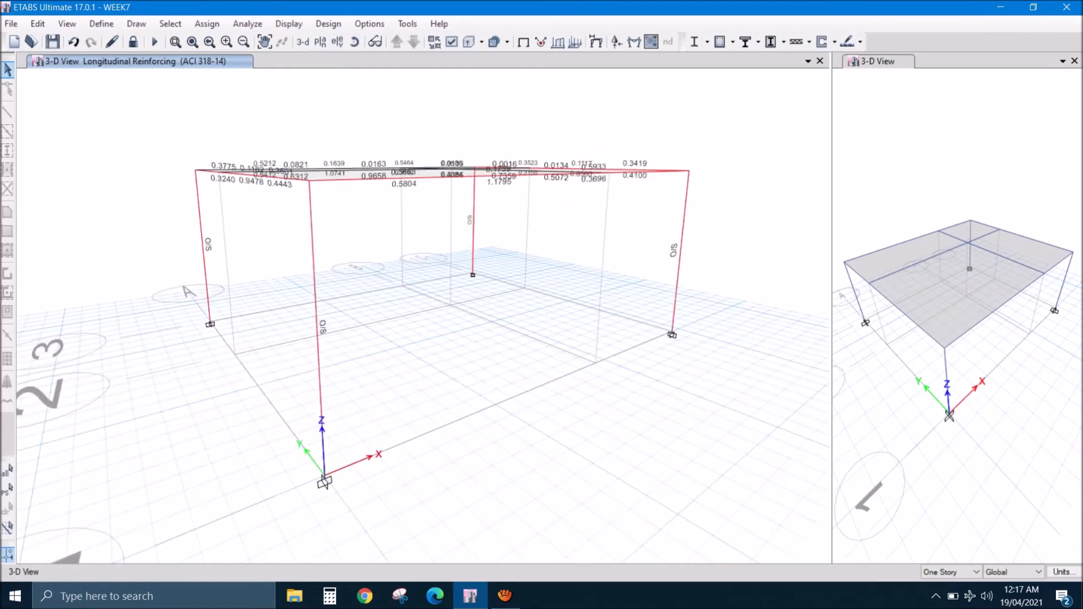
right_click(313, 253)
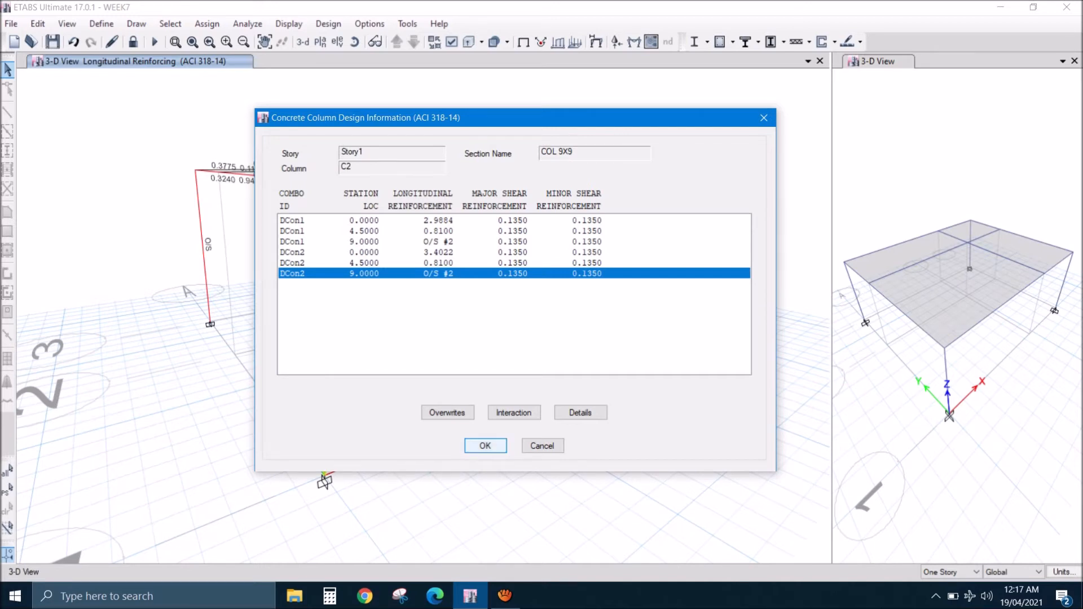
key(Return)
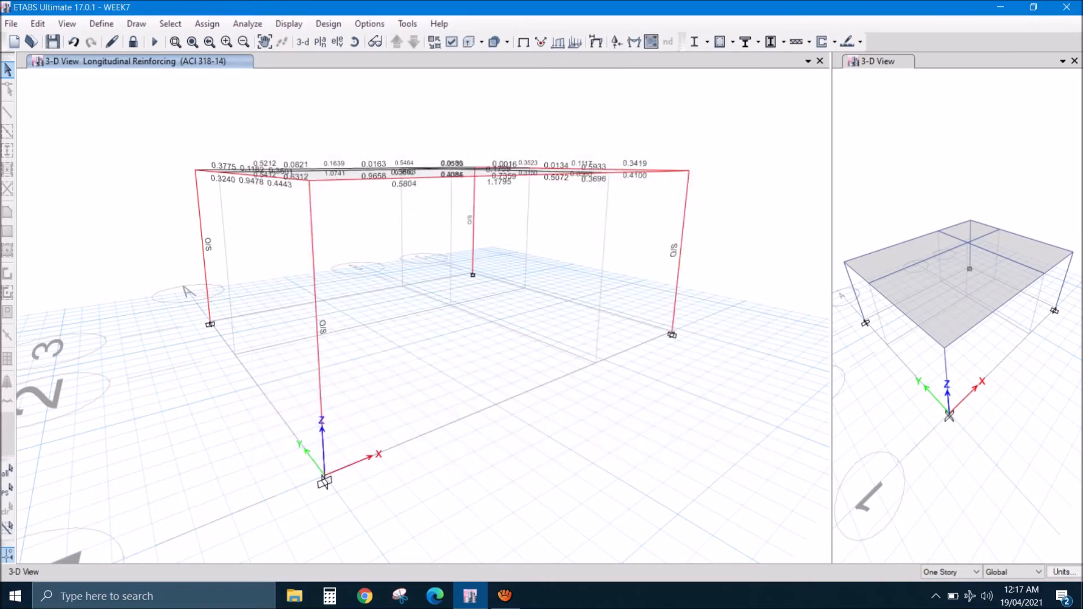
- Examine the roof beams' longitudinal reinforcement values in the 3D view from above
click(354, 41)
drag(418, 316, 433, 352)
drag(564, 175, 590, 210)
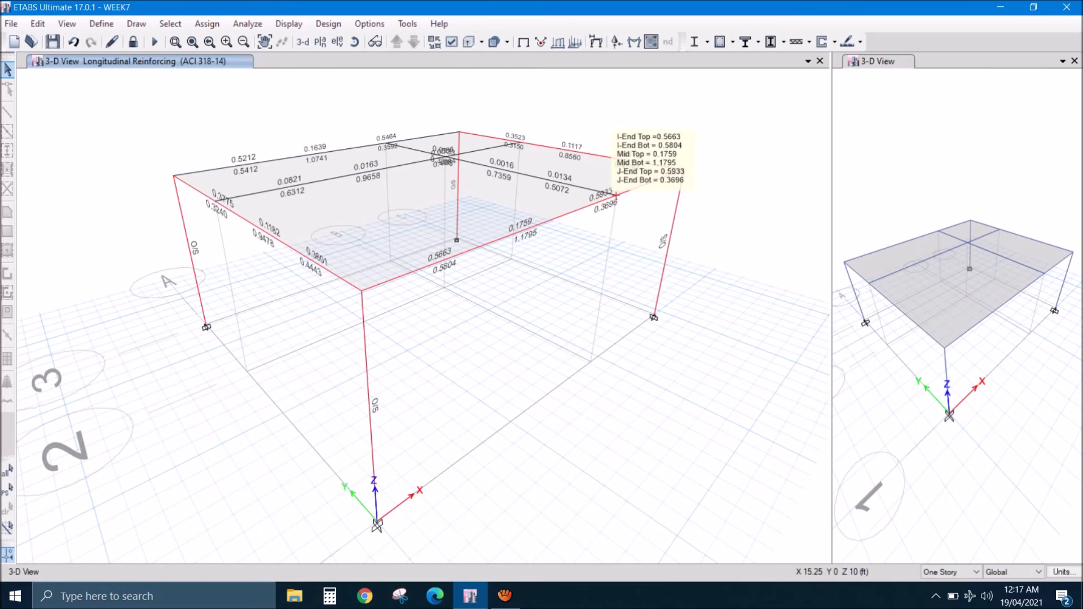
mouse_move(236, 196)
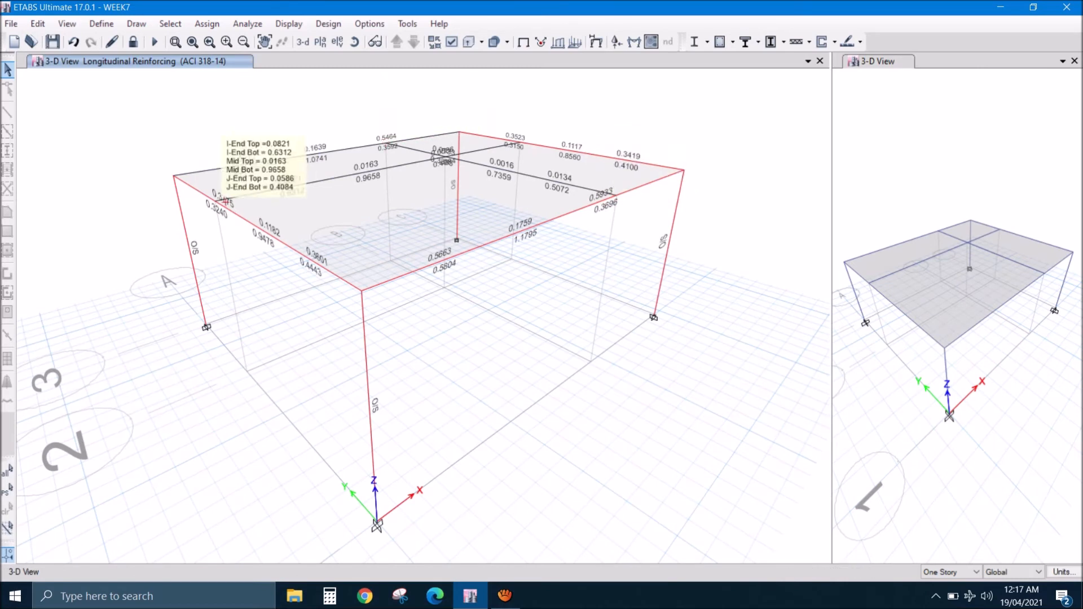
mouse_move(519, 139)
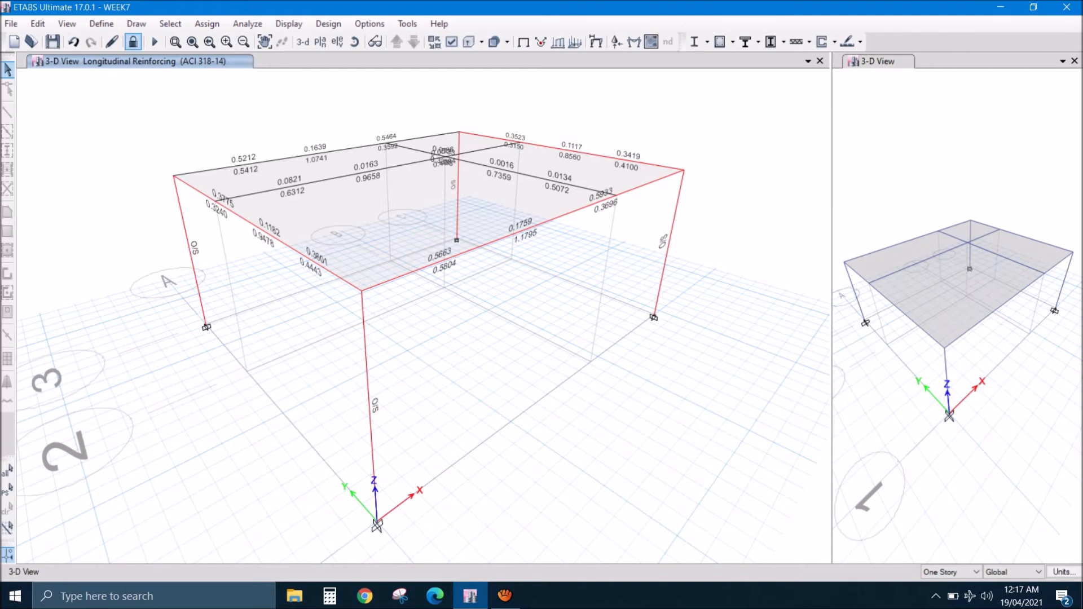
- Unlock the model, accepting deletion of the analysis results, and show the elevation along grid A
click(133, 41)
click(560, 348)
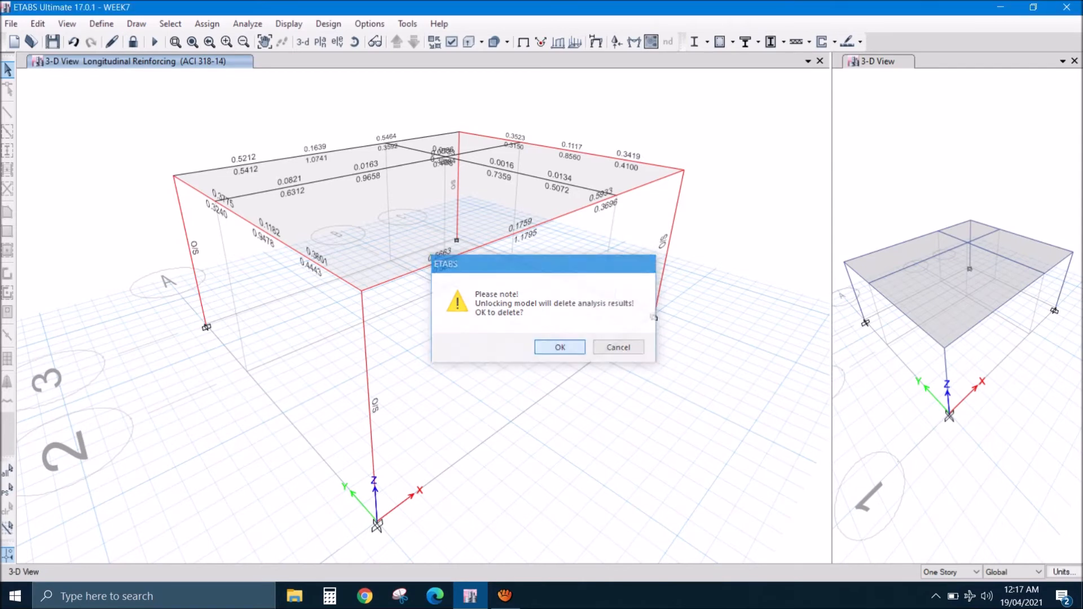
click(337, 41)
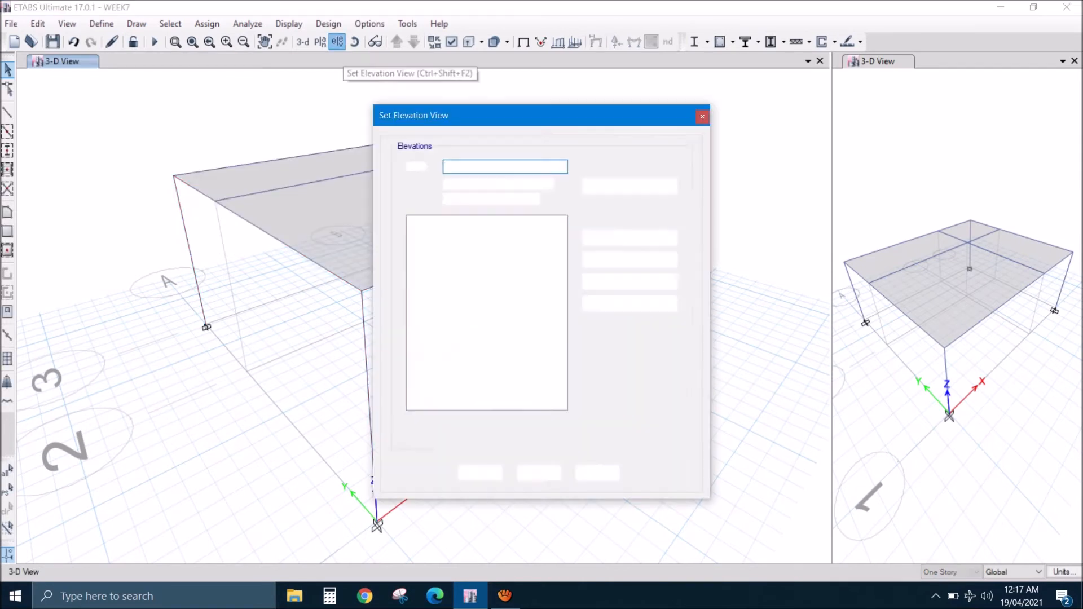
click(480, 473)
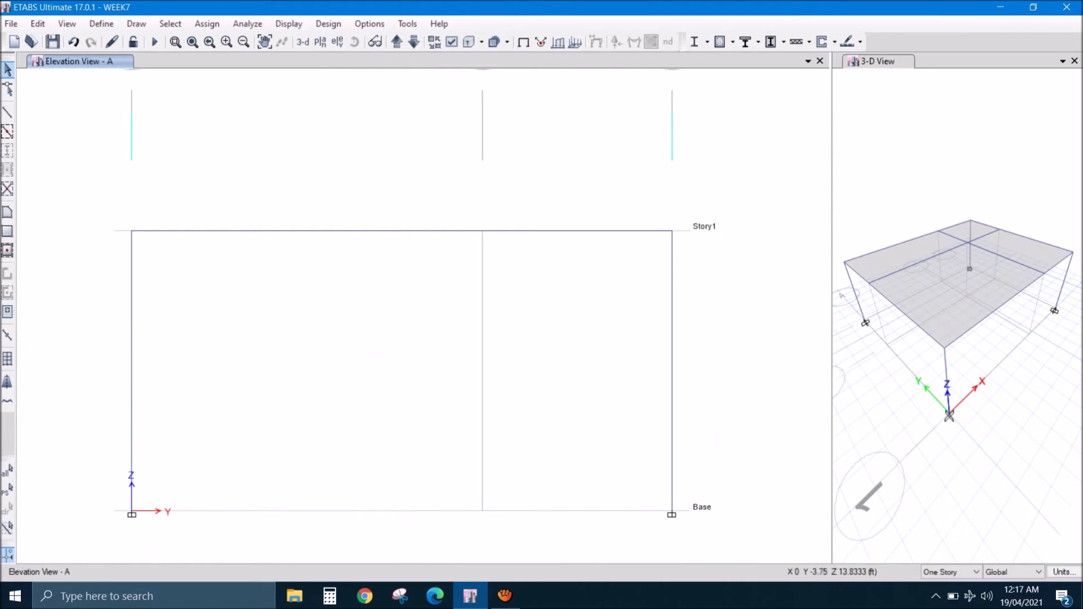
- Draw a COL 9X9 column from Base to Story1 at grid 2 on elevation A
click(8, 112)
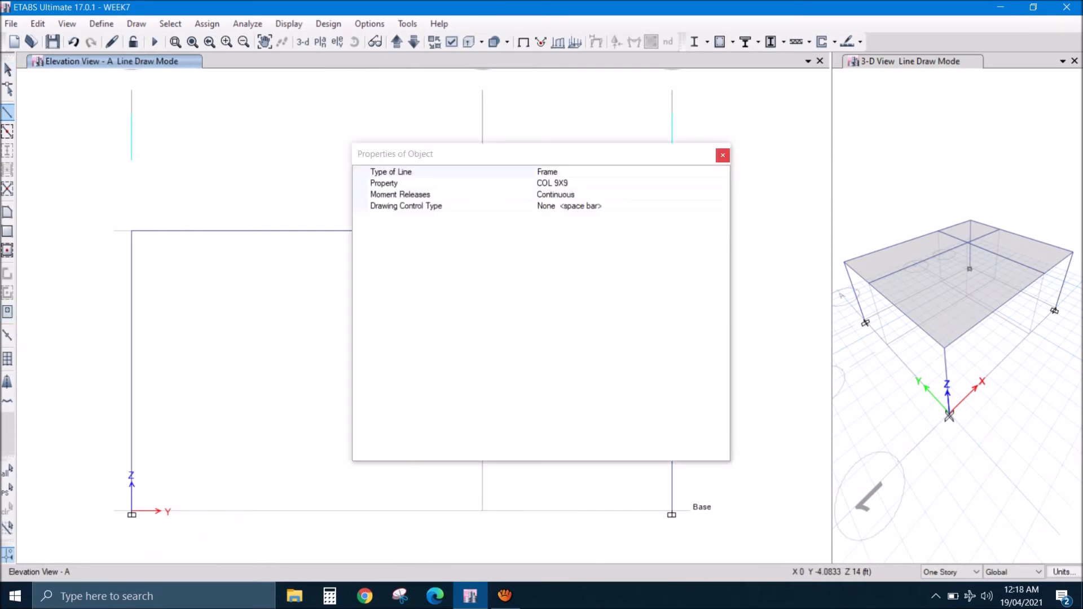
click(723, 155)
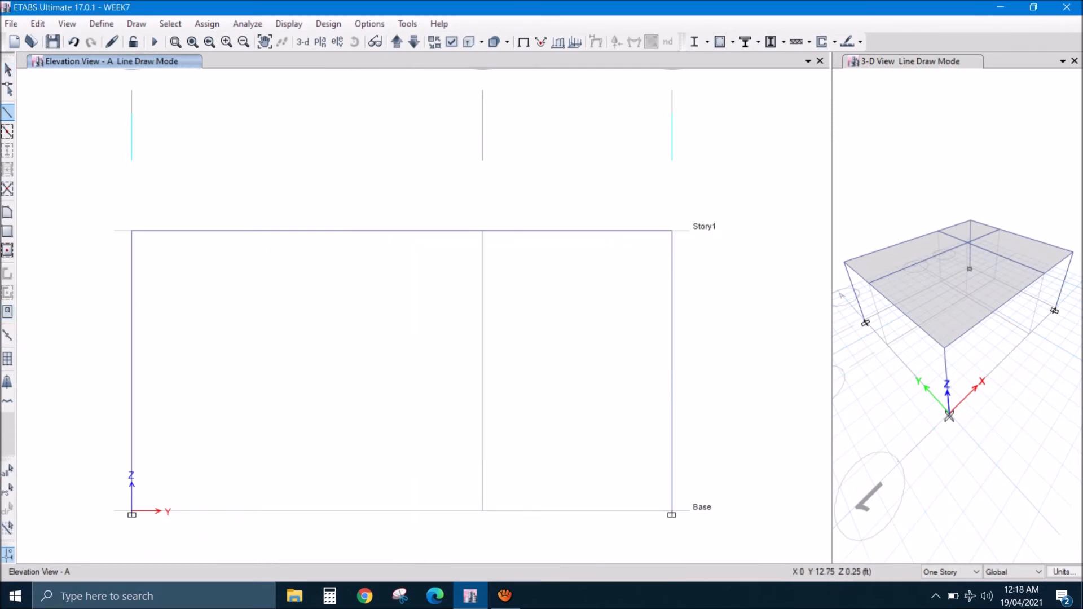
click(483, 510)
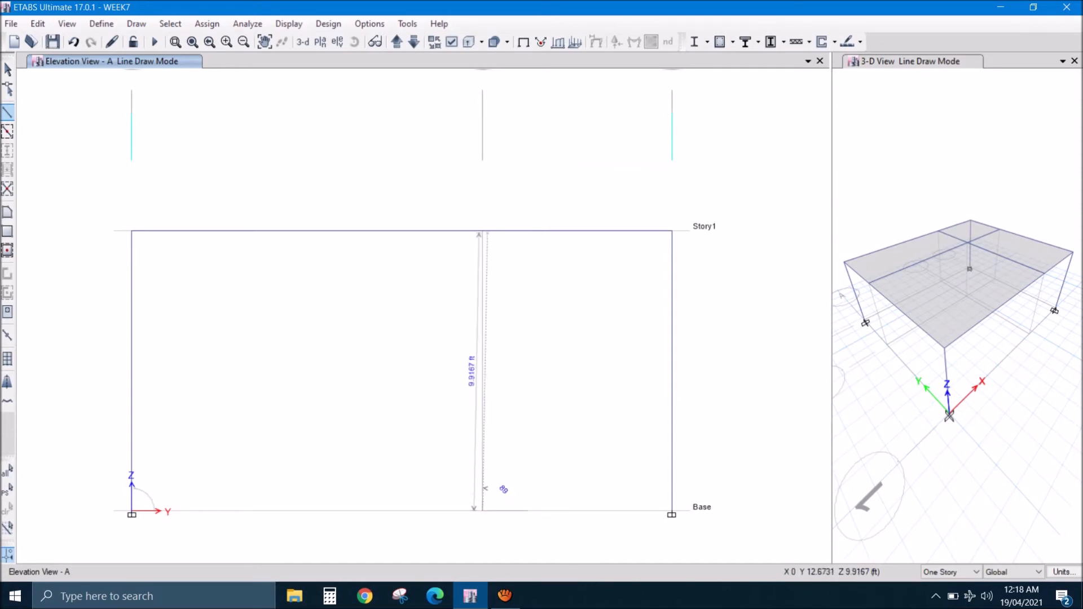
click(482, 231)
right_click(536, 310)
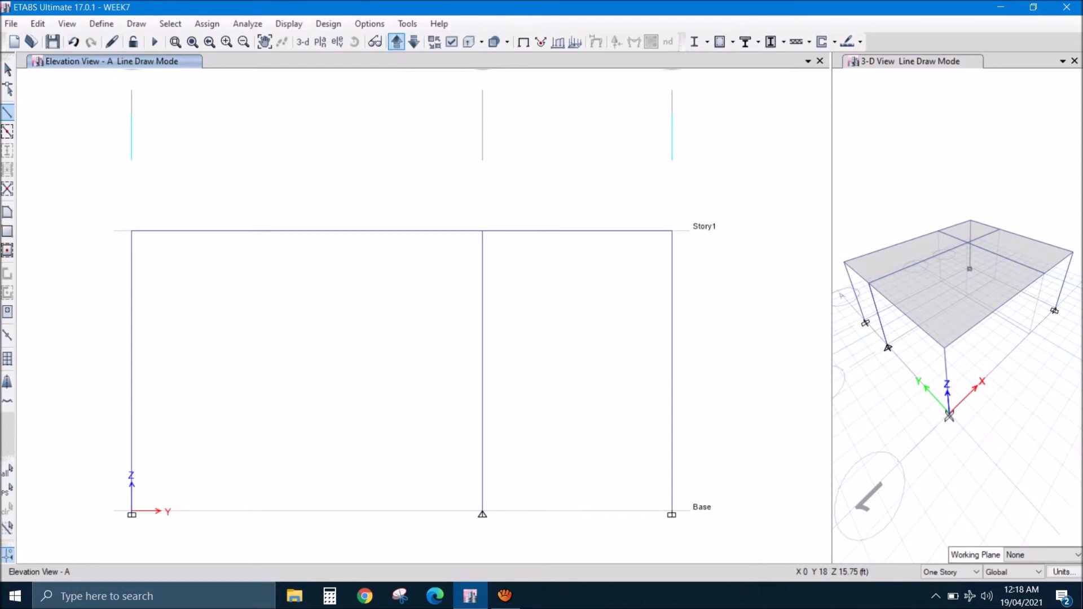
- Draw COL 9X9 columns from Base to Story1 at grids 3 and 1 on elevation B
click(397, 41)
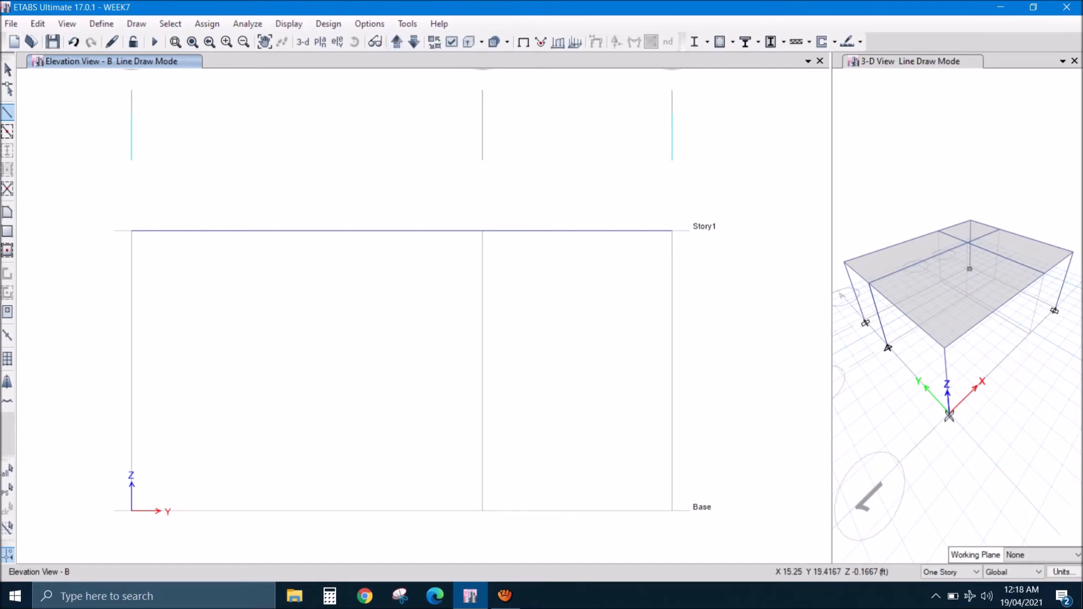
click(672, 511)
click(672, 231)
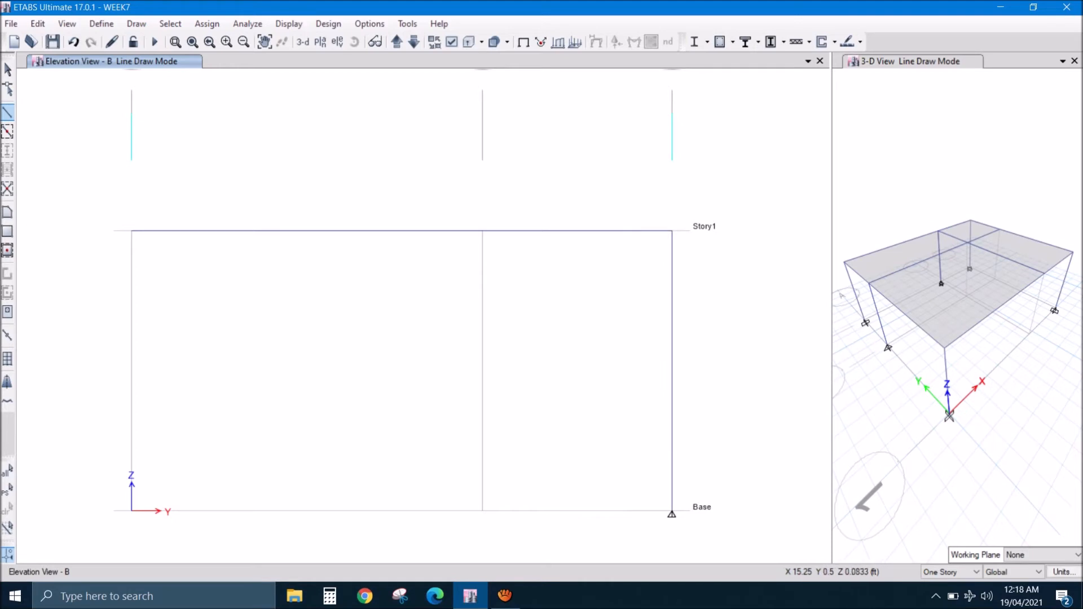
click(131, 511)
click(132, 231)
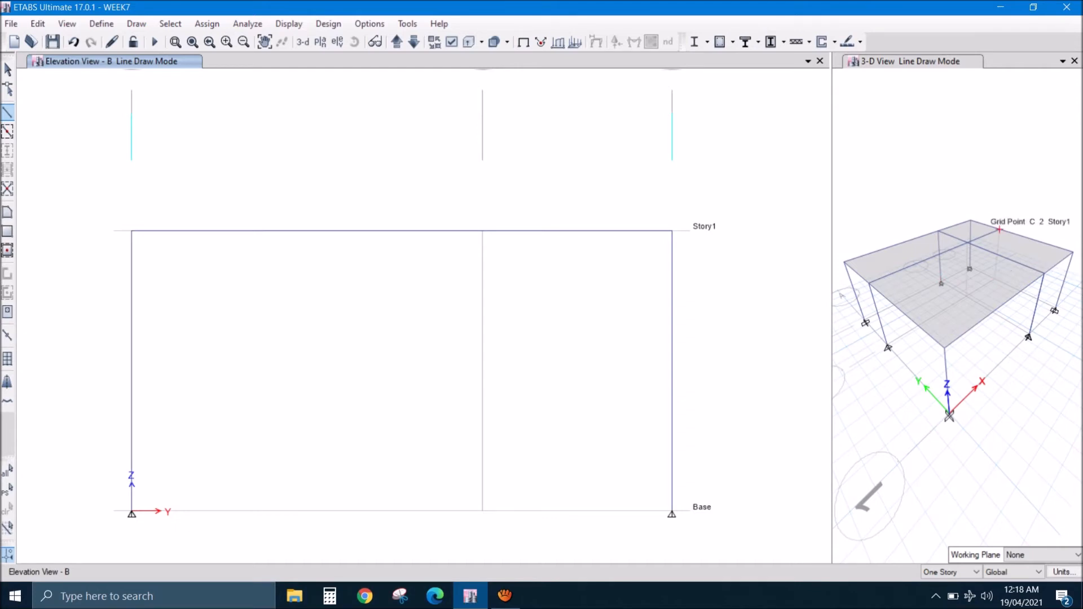
- Draw a COL 9X9 column from Base to Story1 at grid 2 on elevation C
click(396, 42)
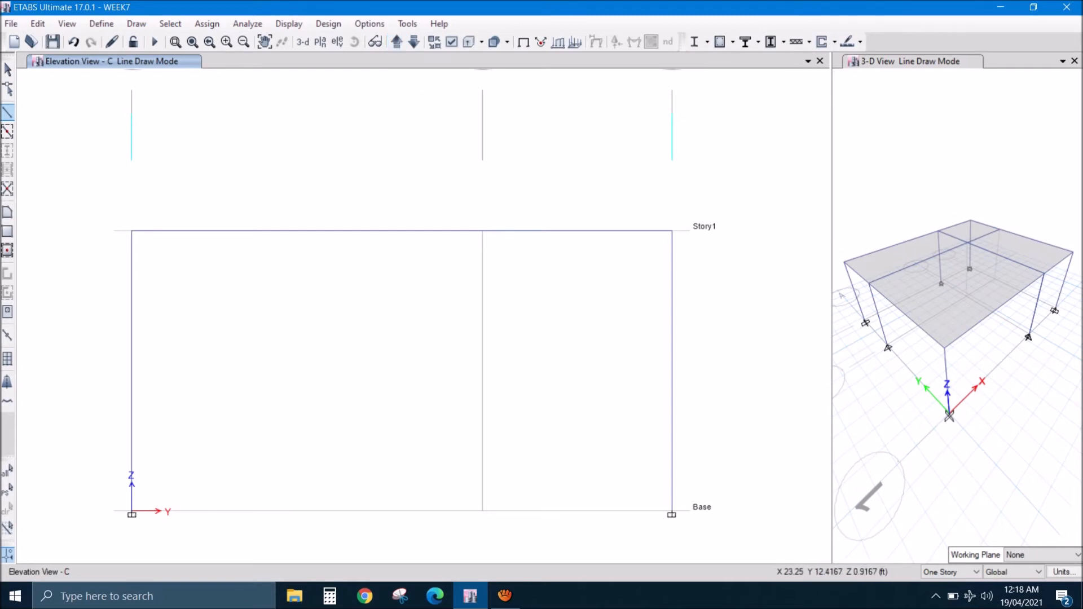
click(483, 511)
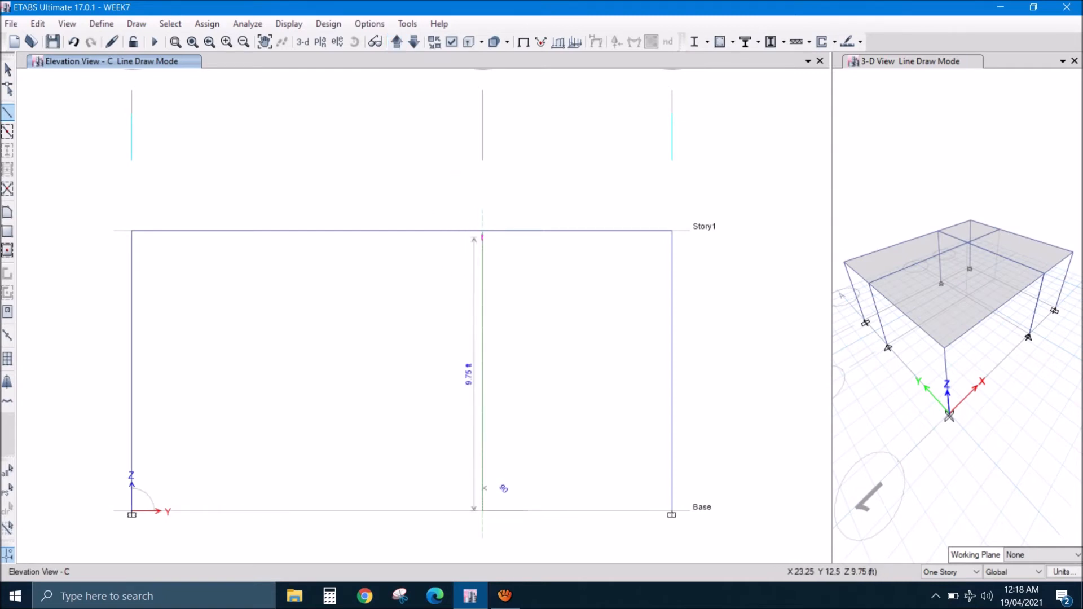
click(483, 230)
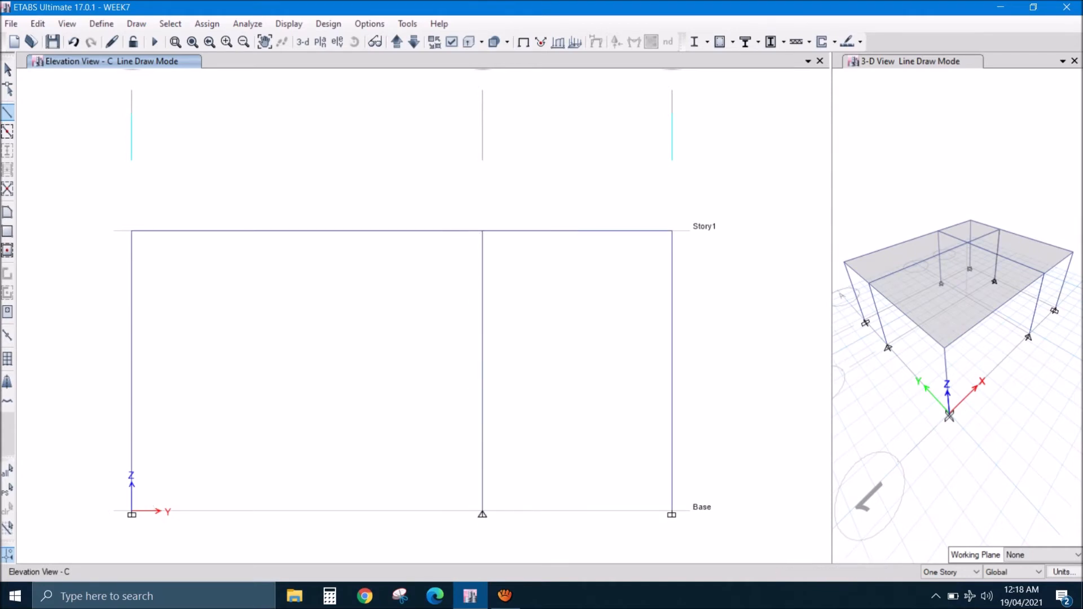
key(Escape)
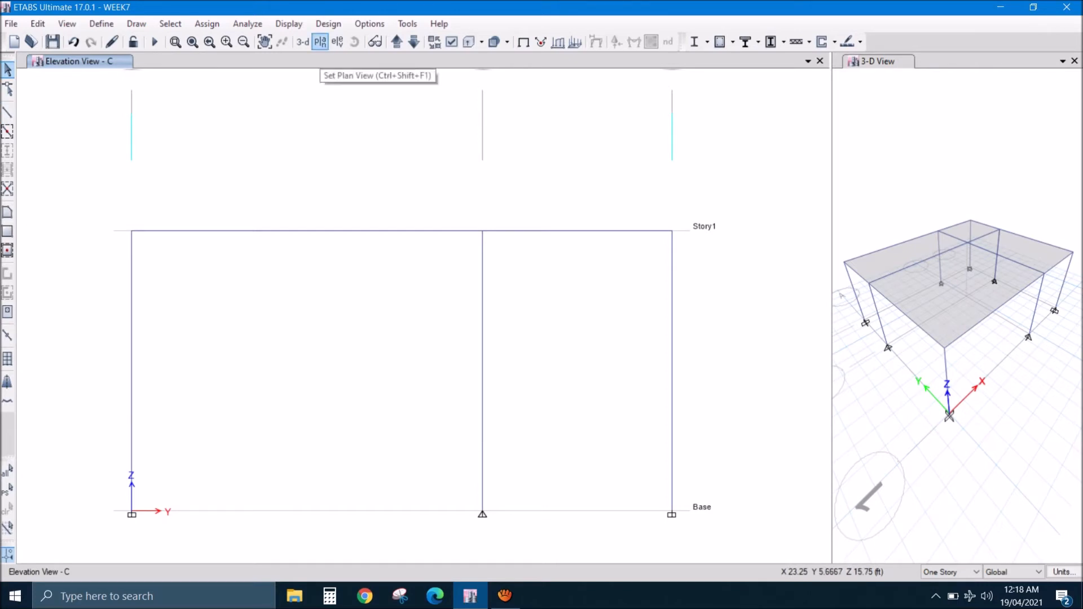
- Assign fixed restraints to all column base joints in the Base plan view
click(320, 42)
click(460, 262)
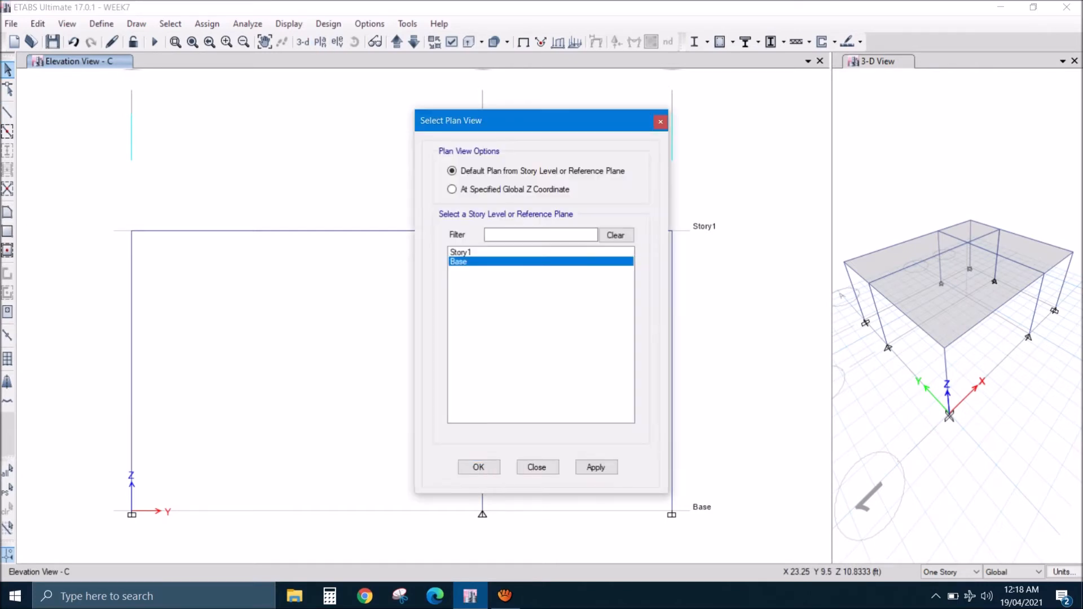
click(479, 467)
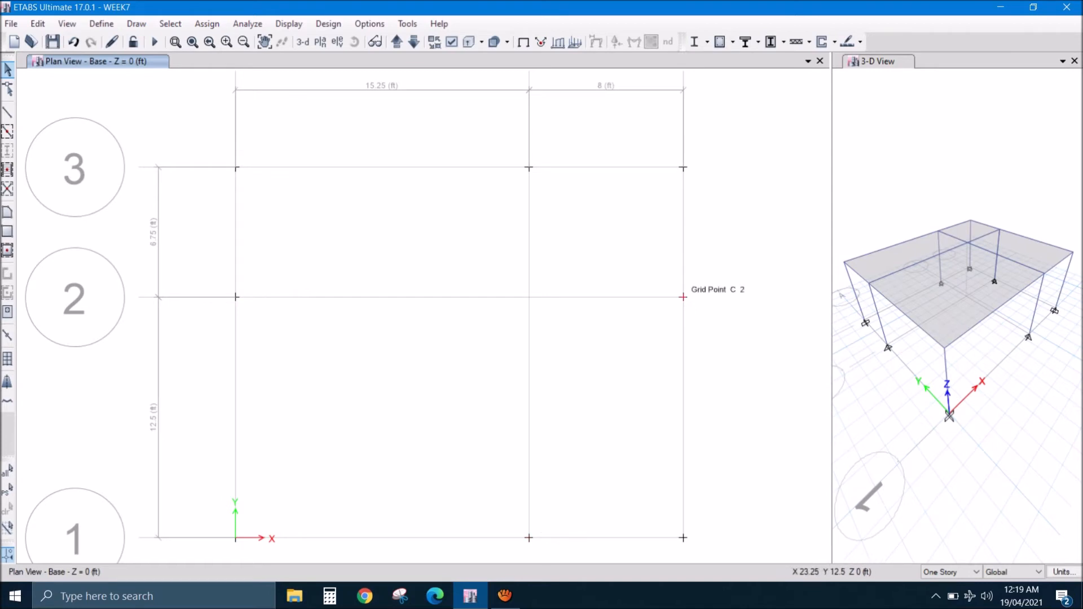
drag(185, 122, 722, 550)
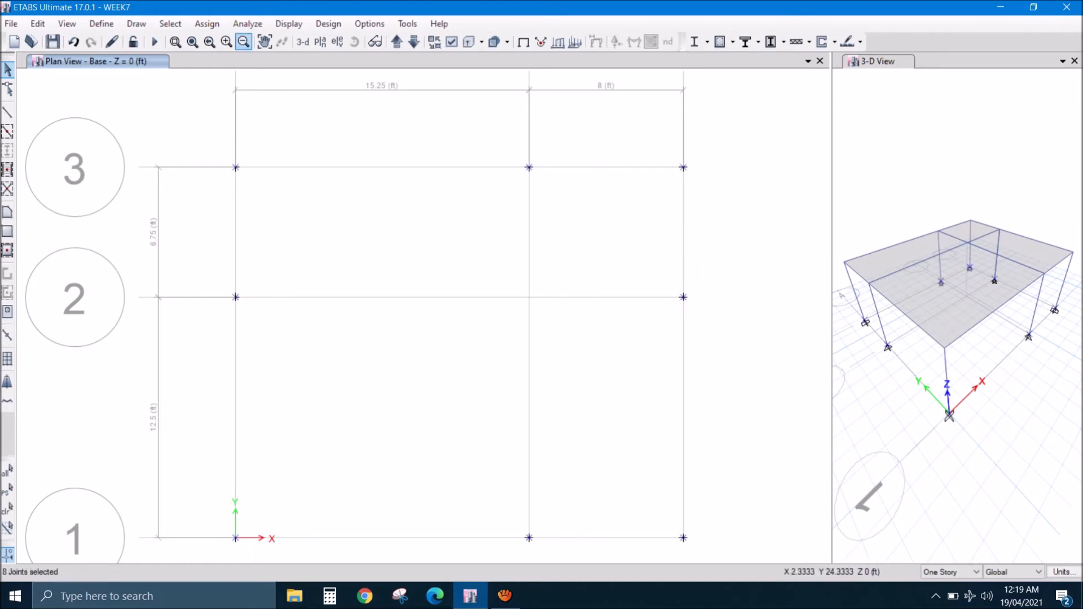
click(207, 24)
mouse_move(229, 39)
click(459, 39)
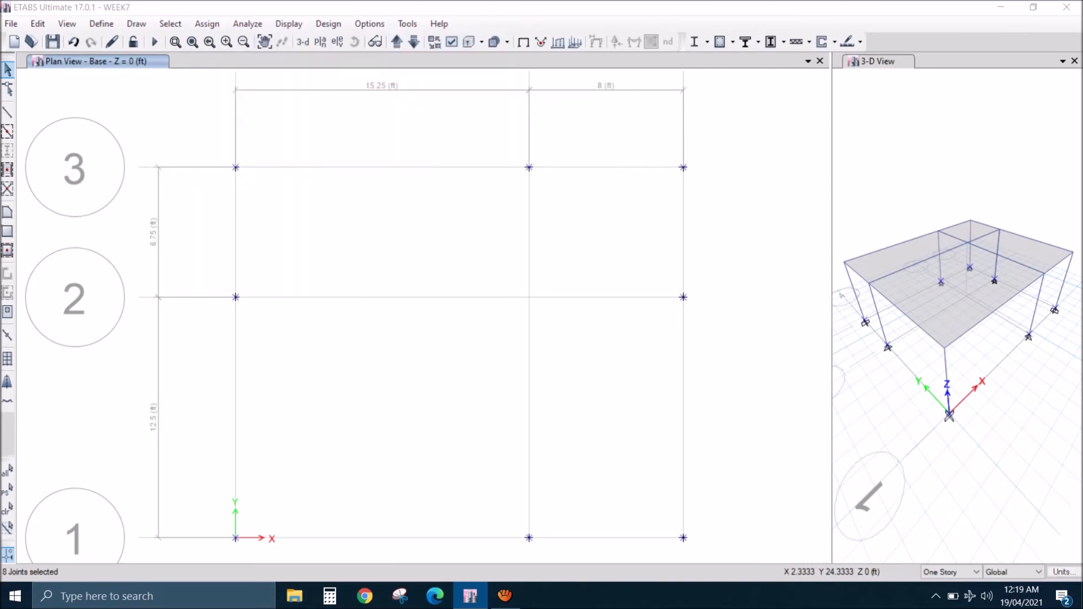
click(493, 345)
click(482, 381)
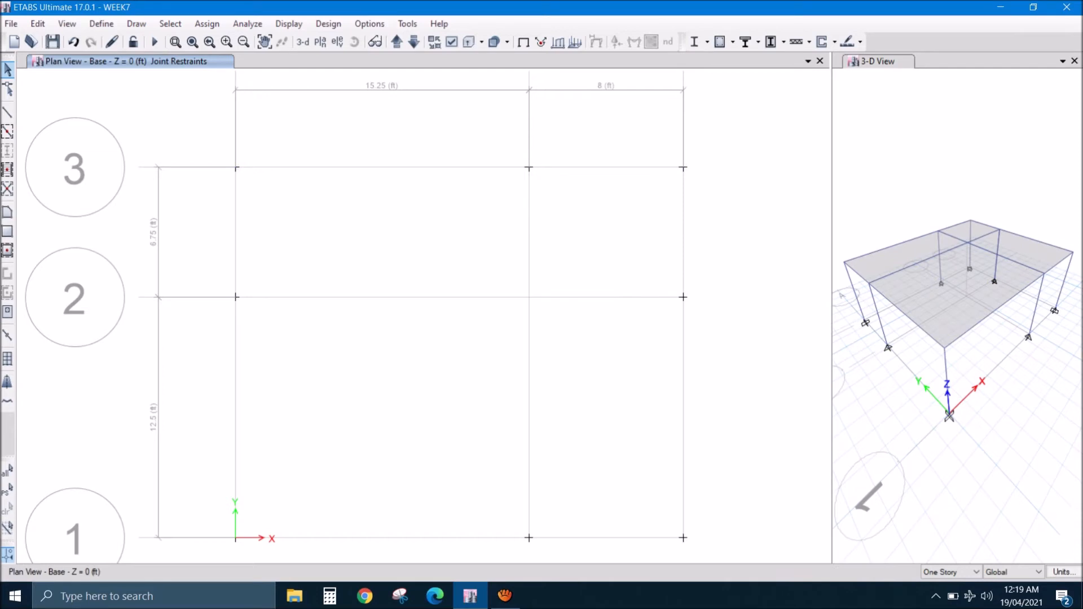
click(907, 399)
scroll(908, 399, up, 5)
scroll(907, 400, down, 5)
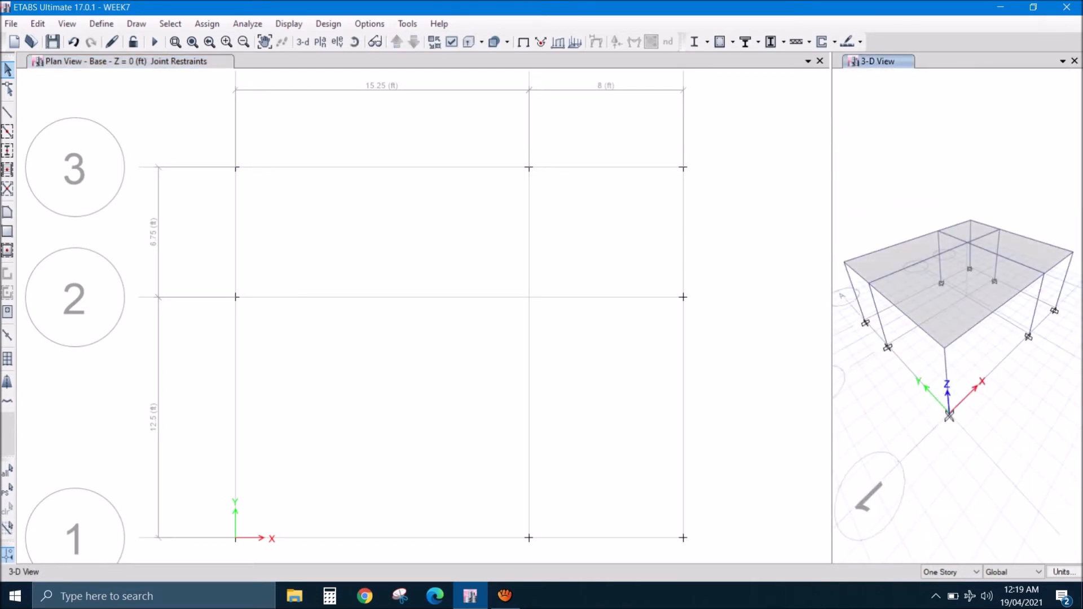
- Show the model as a 3-D view in the main window and run the analysis
click(221, 62)
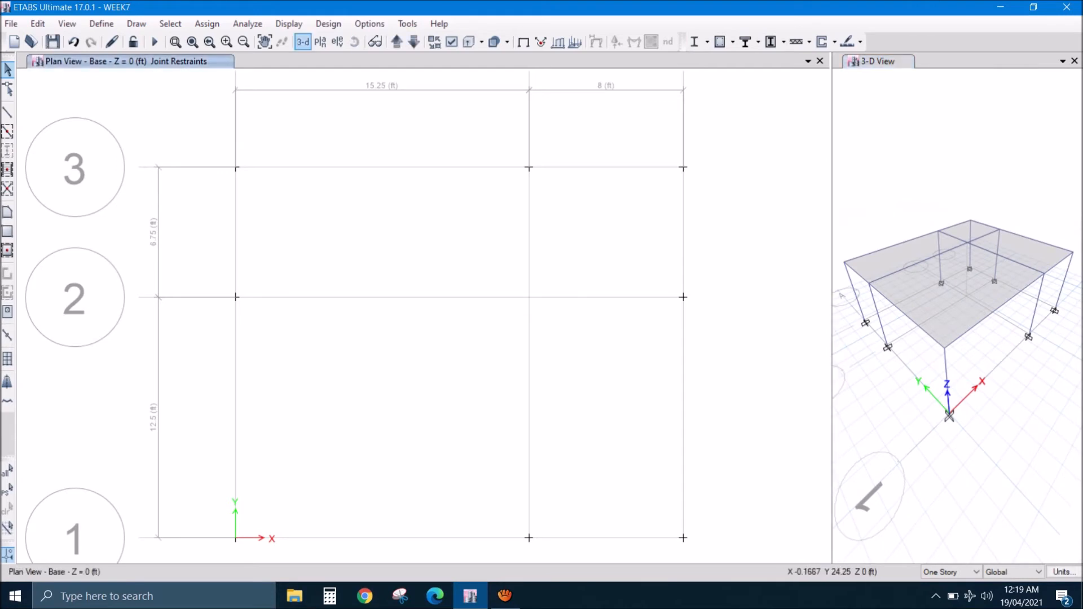
click(303, 42)
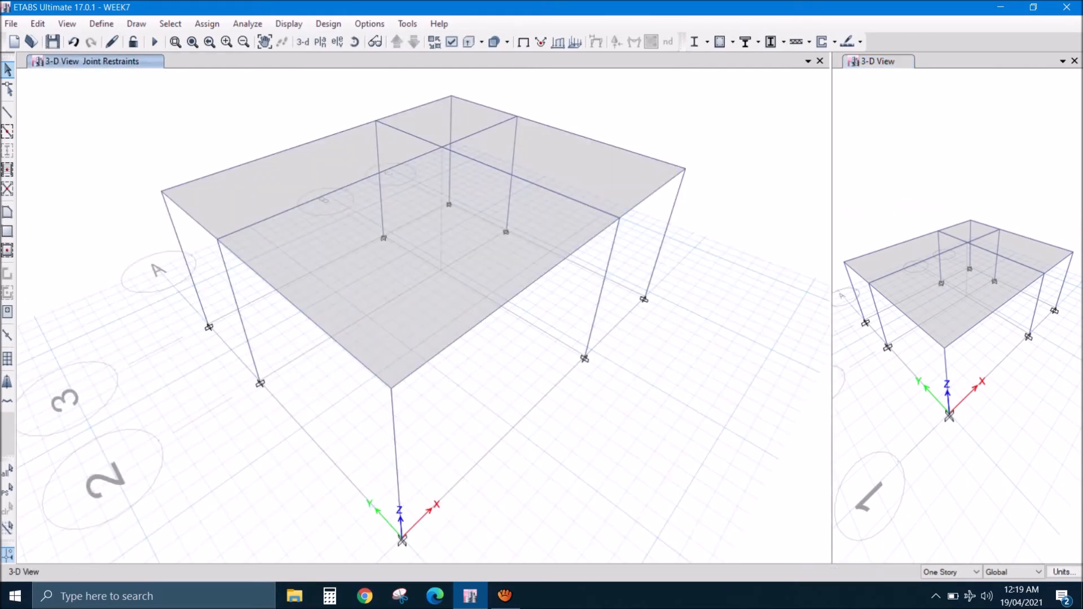
click(154, 42)
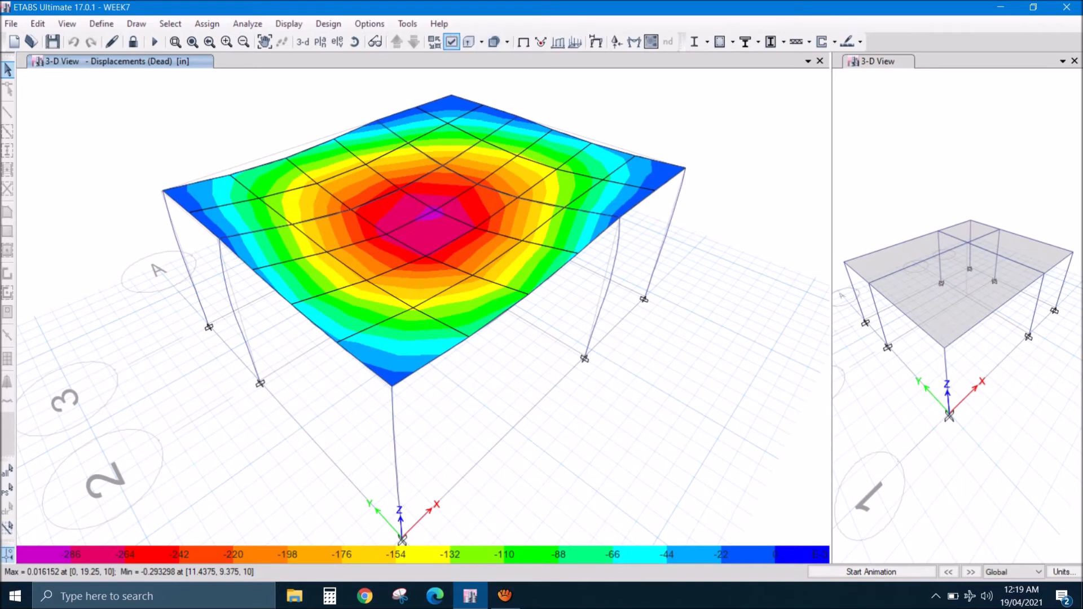
- Display Displacement UZ contours for the SERVICE LOAD combination on the Story1 plan view
click(320, 41)
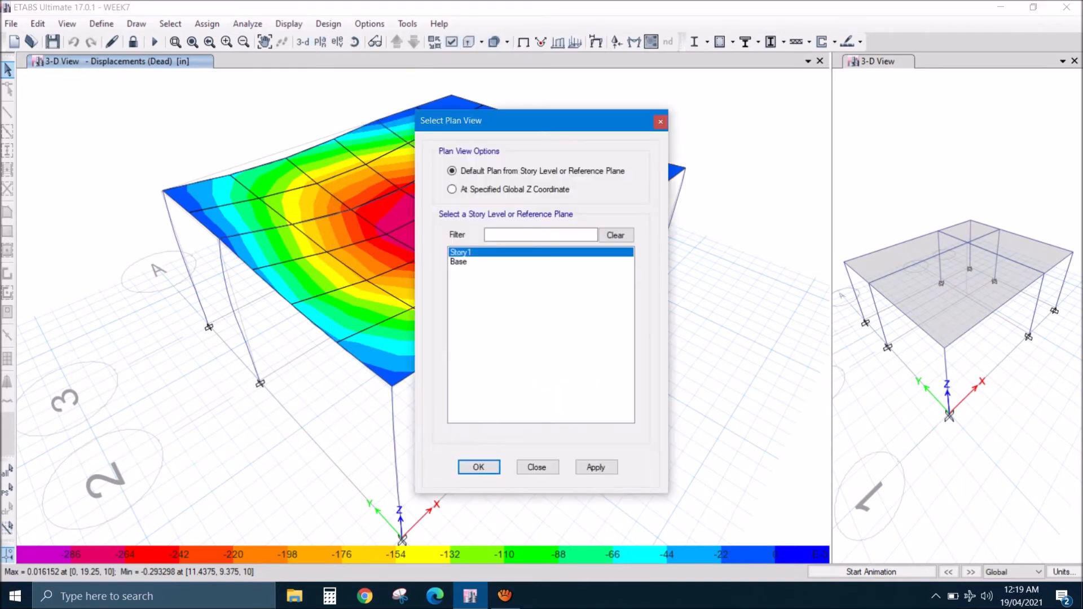
click(479, 467)
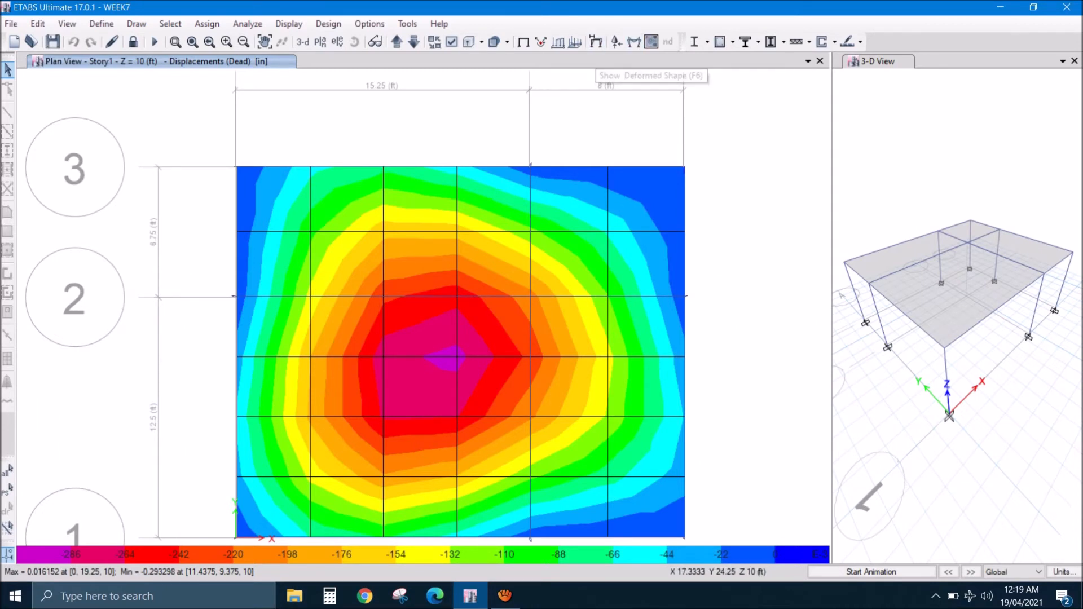
click(595, 42)
click(512, 104)
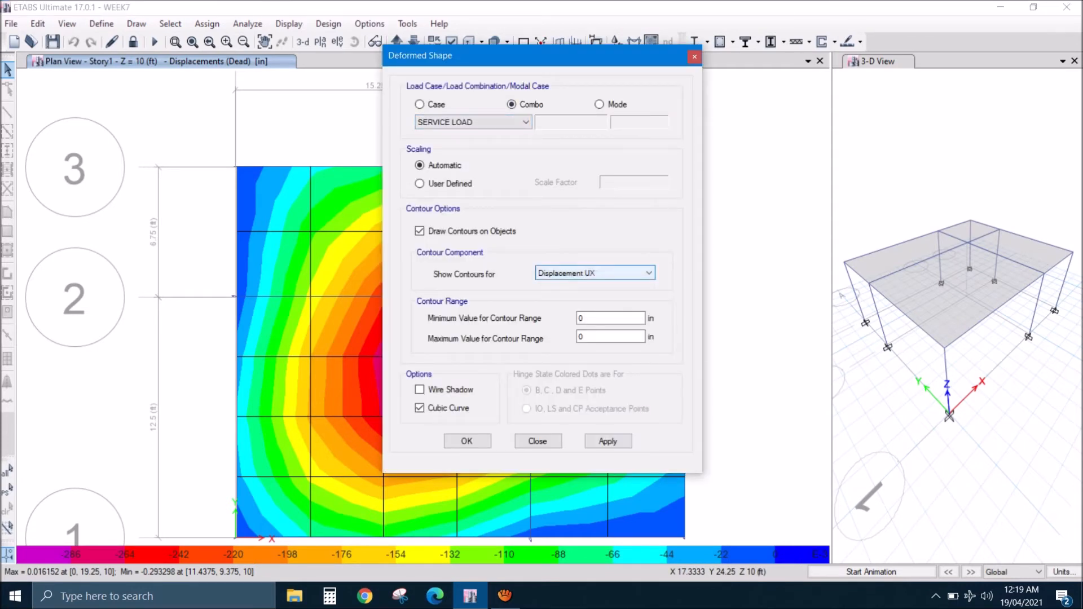
click(595, 273)
click(564, 304)
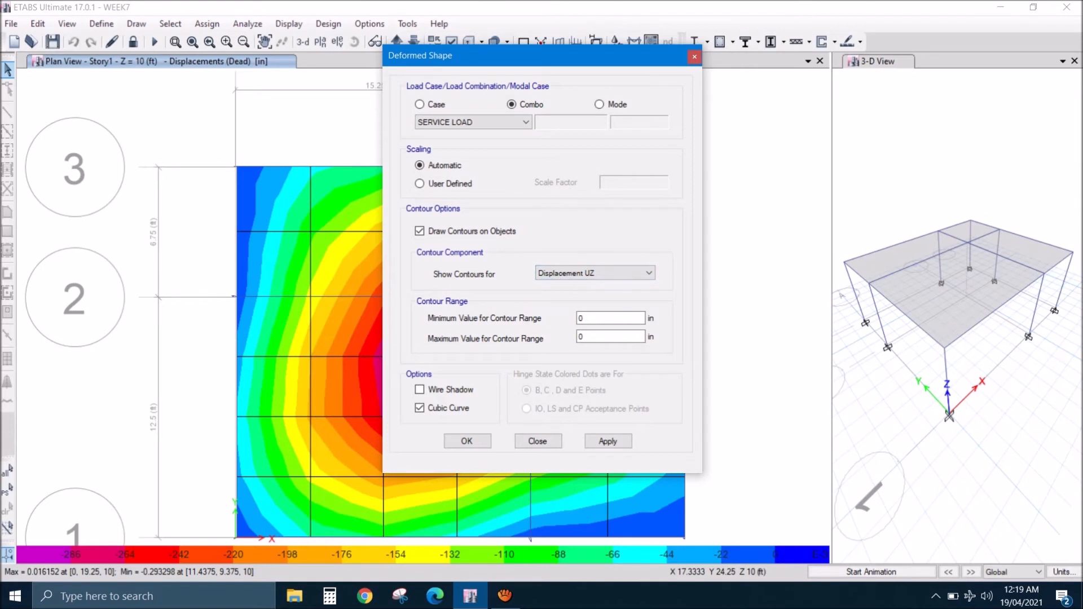
click(466, 441)
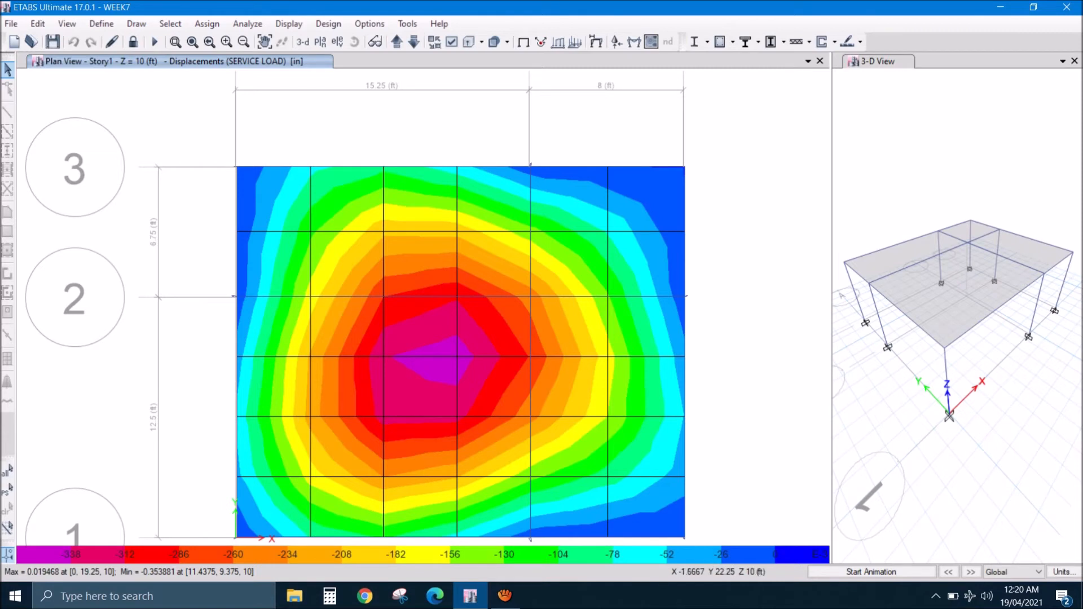
- Unlock the model and change the 4 INCH slab property to a 4.5 in thickness, renaming it 4.5 INCH
click(133, 42)
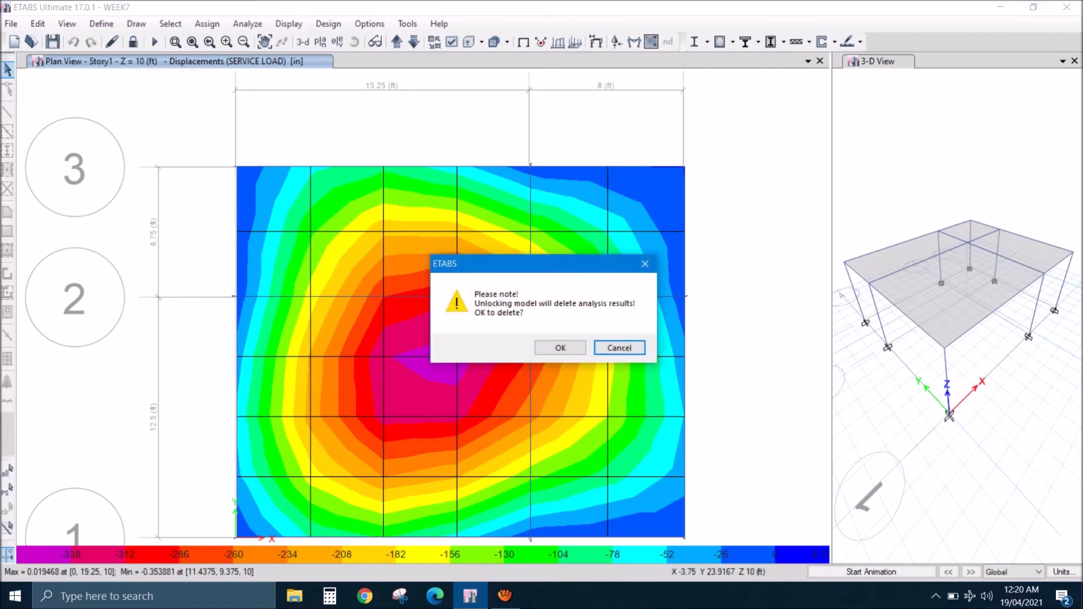
click(560, 348)
click(101, 24)
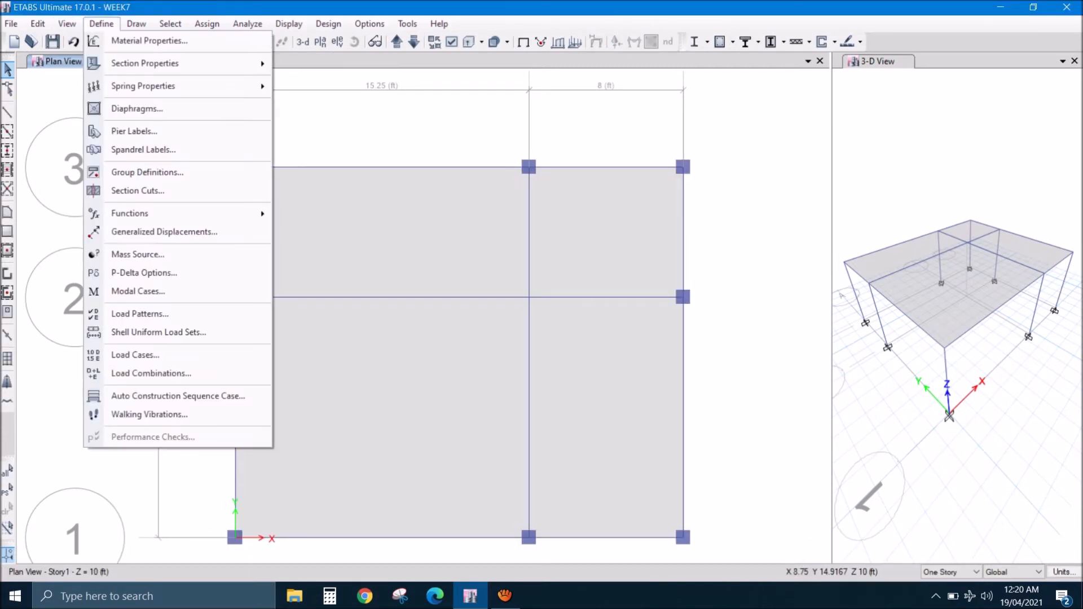
mouse_move(163, 63)
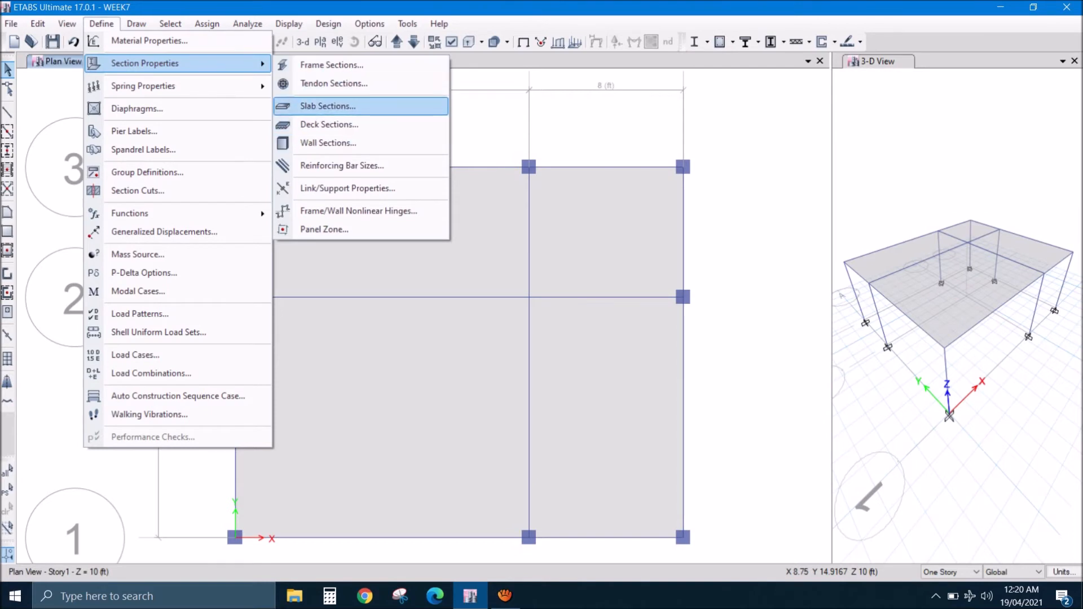
click(327, 106)
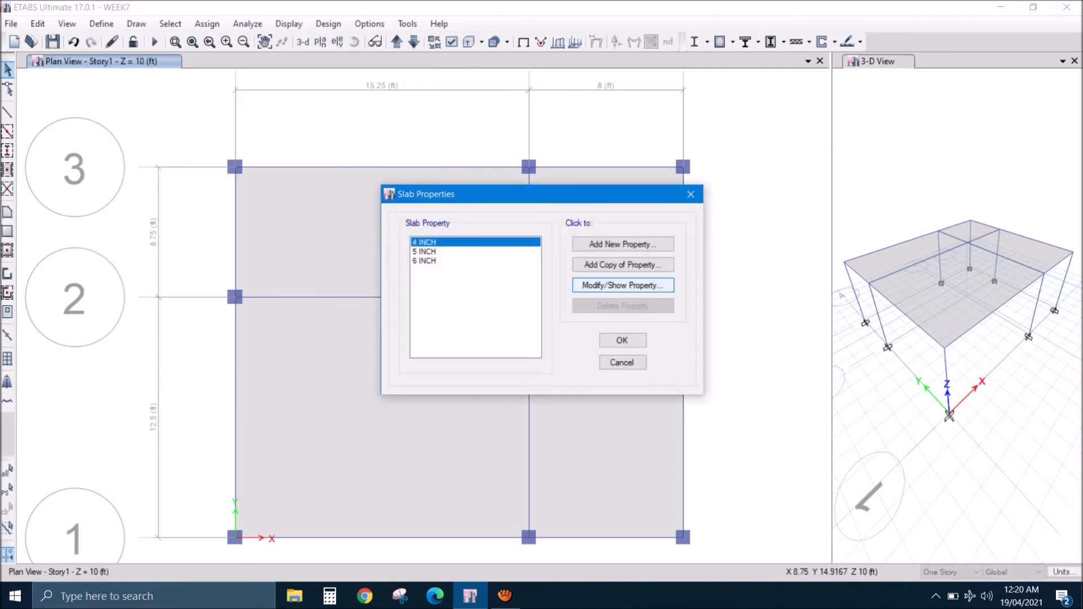
click(623, 285)
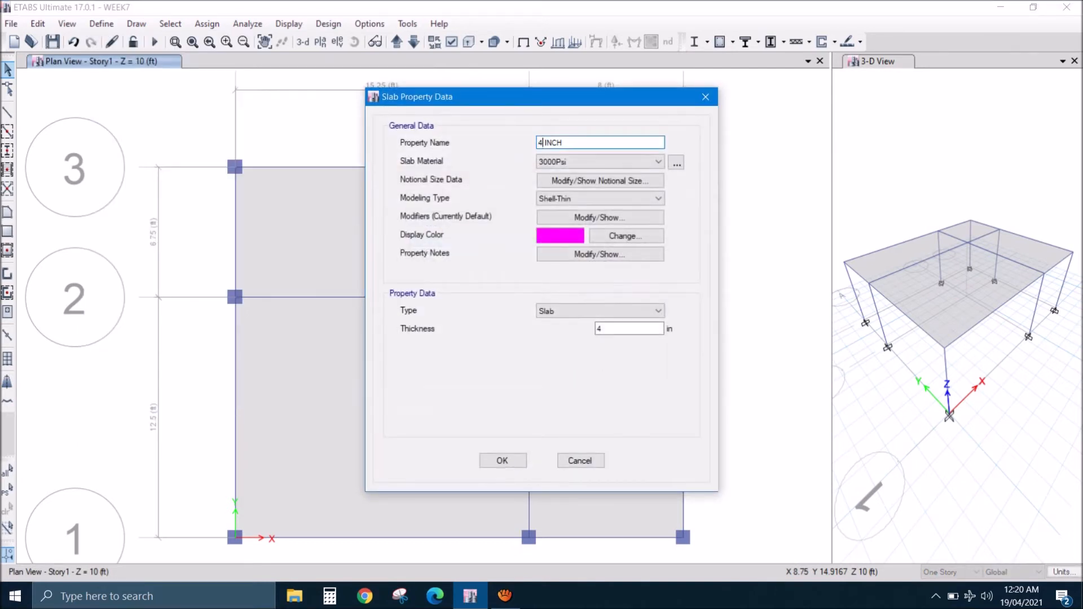
text(.5)
click(615, 329)
text(.5)
click(587, 143)
click(503, 460)
click(624, 339)
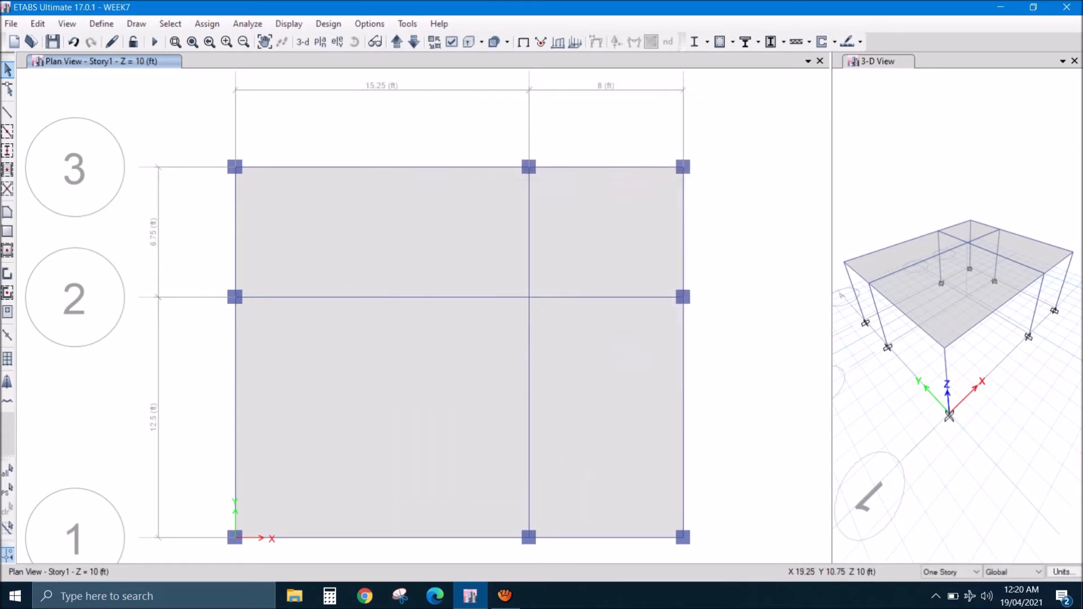
- Rerun the analysis and examine the SERVICE LOAD Displacement UZ contours on the Story1 plan
click(155, 42)
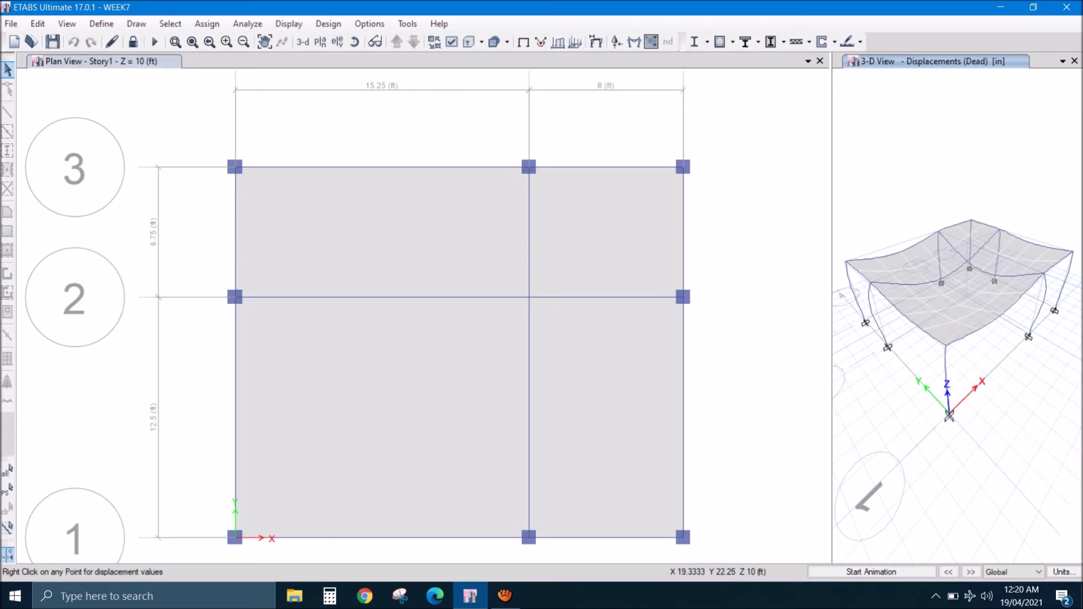
click(601, 110)
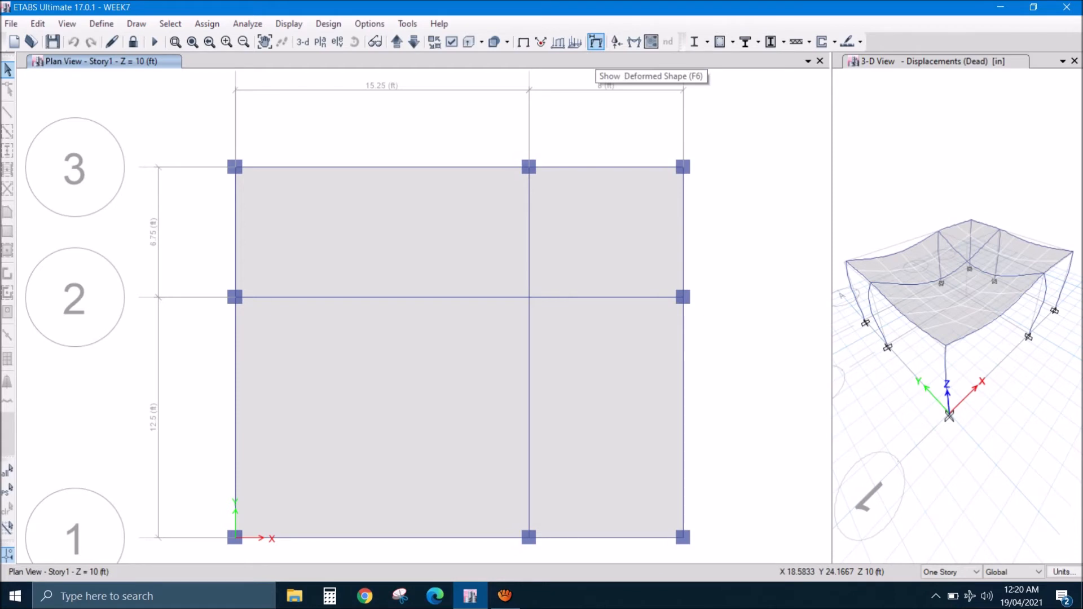
click(595, 41)
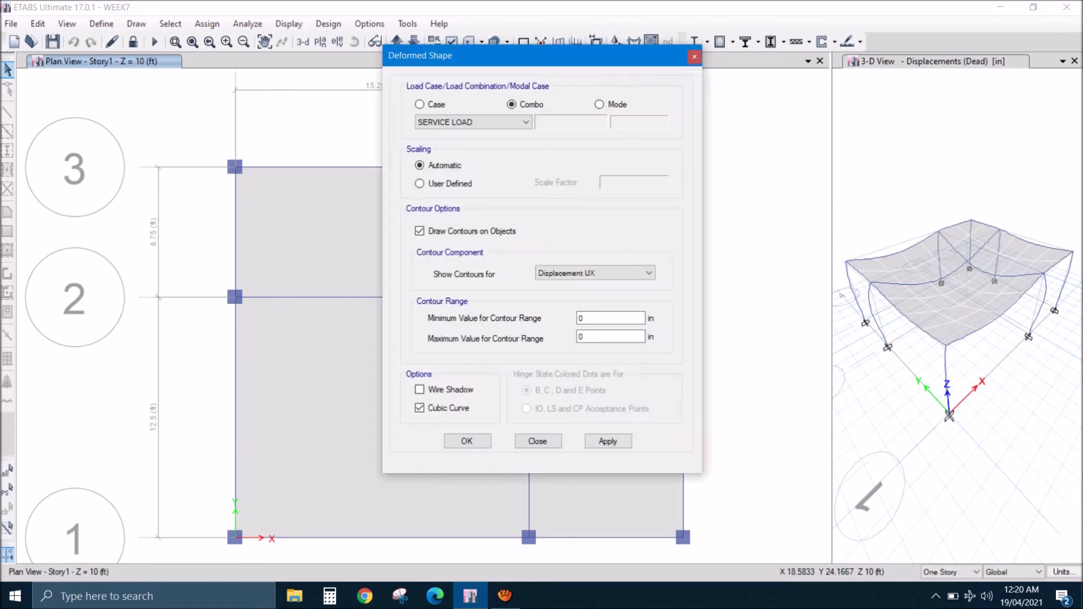
click(648, 273)
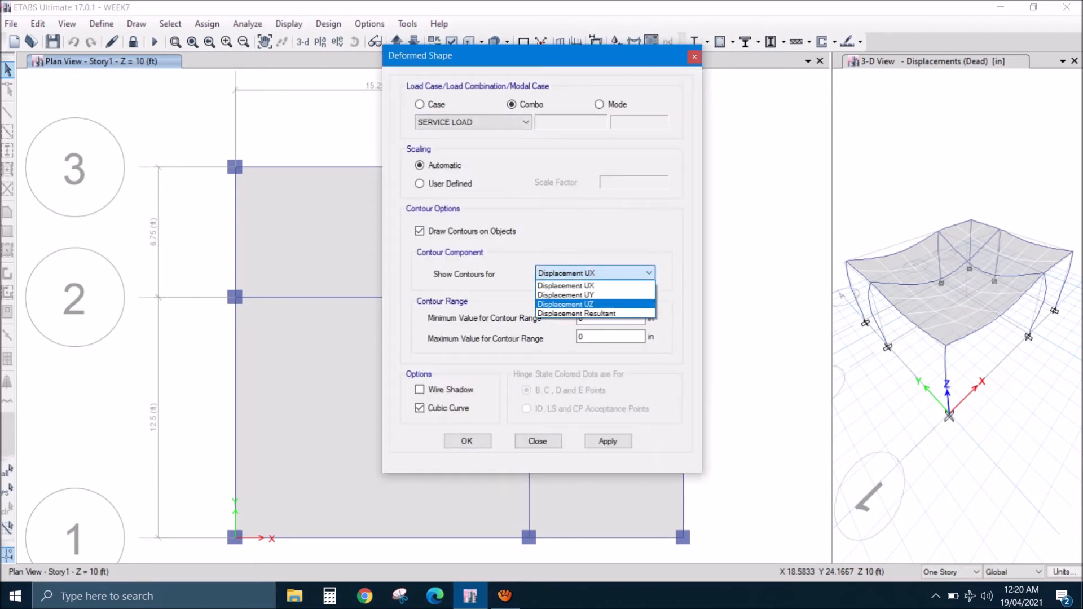
click(565, 303)
click(466, 441)
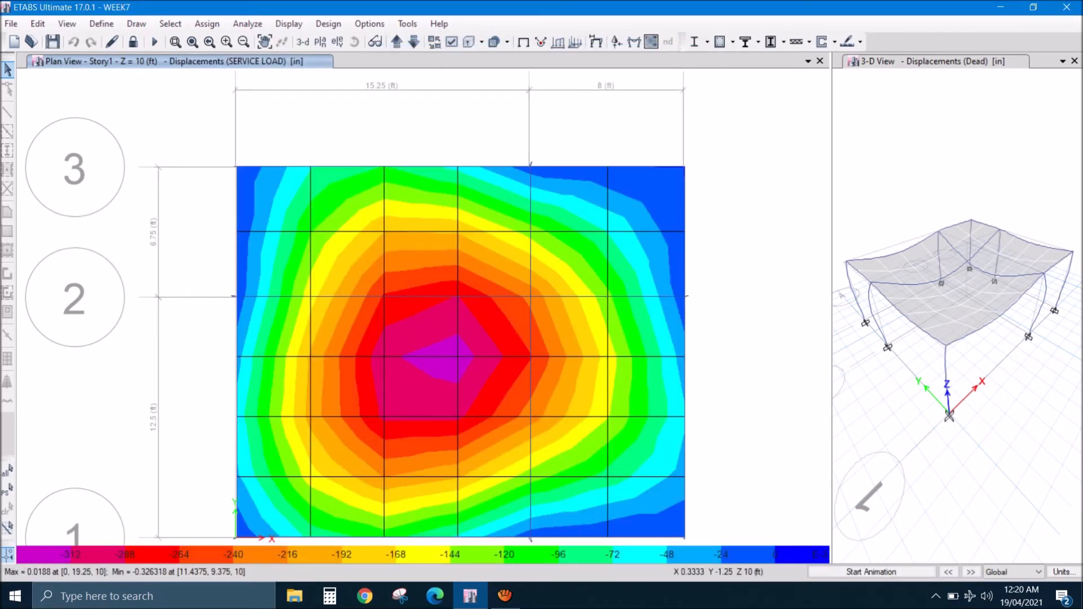
mouse_move(458, 358)
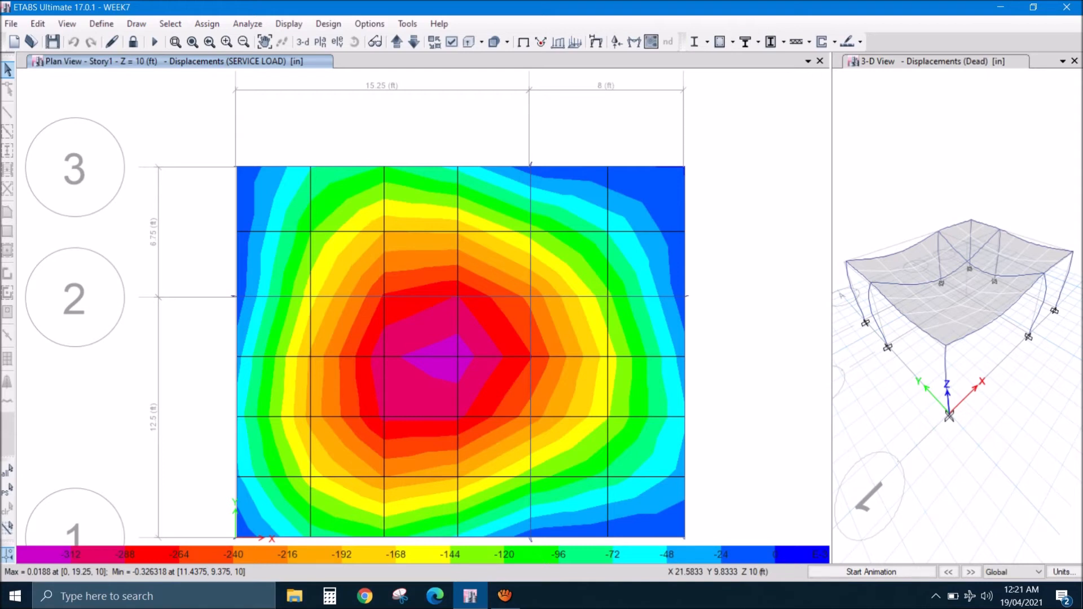
middle_drag(626, 361, 631, 317)
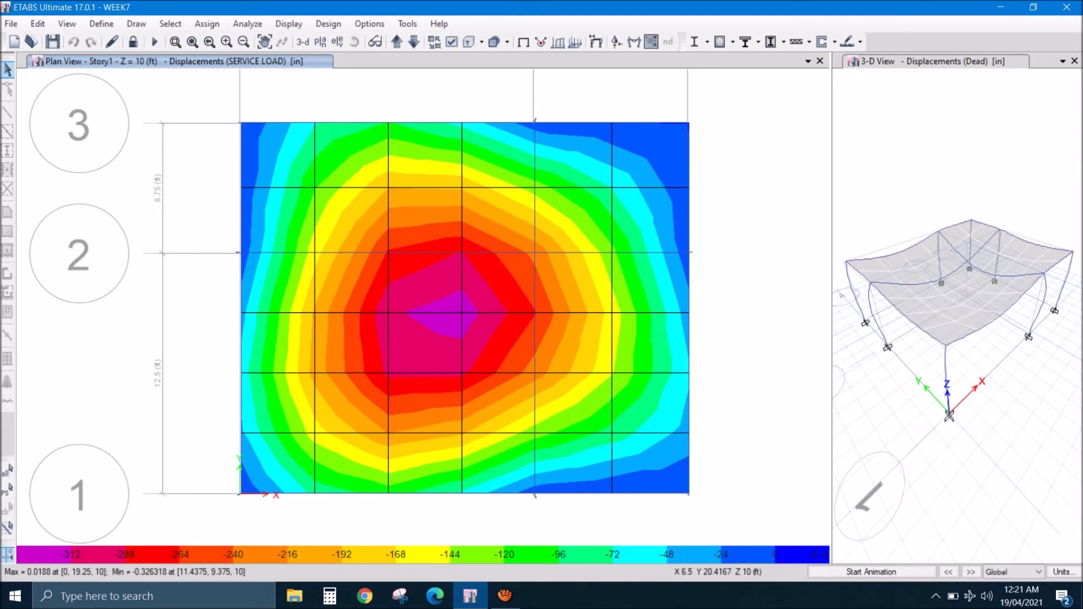
right_click(462, 123)
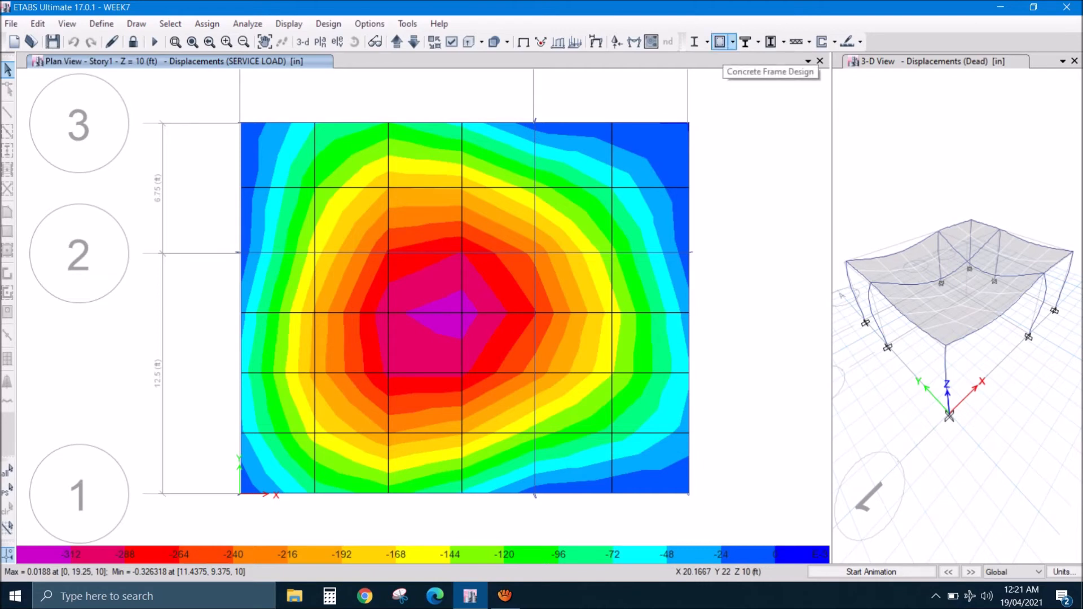
- Run the concrete frame design and inspect the design information of the beam along grid 3 on Story1
click(720, 41)
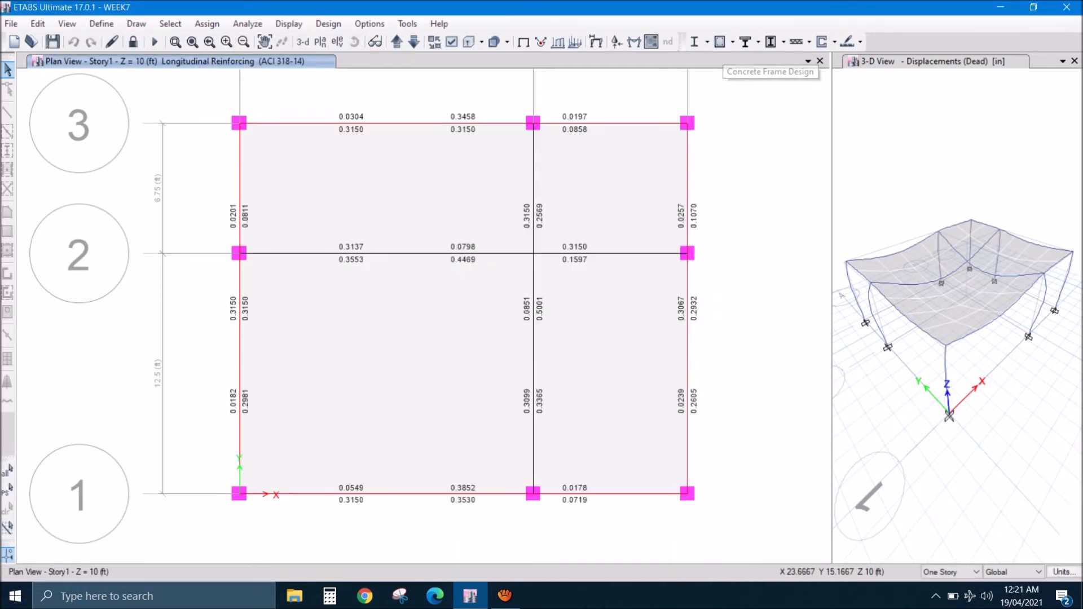
mouse_move(461, 123)
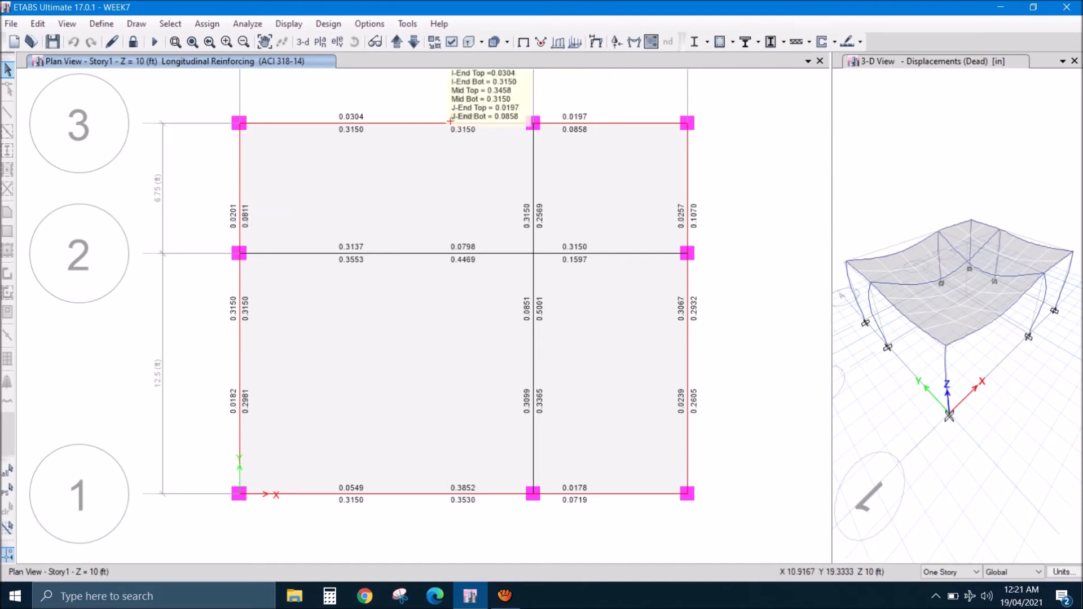
mouse_move(415, 124)
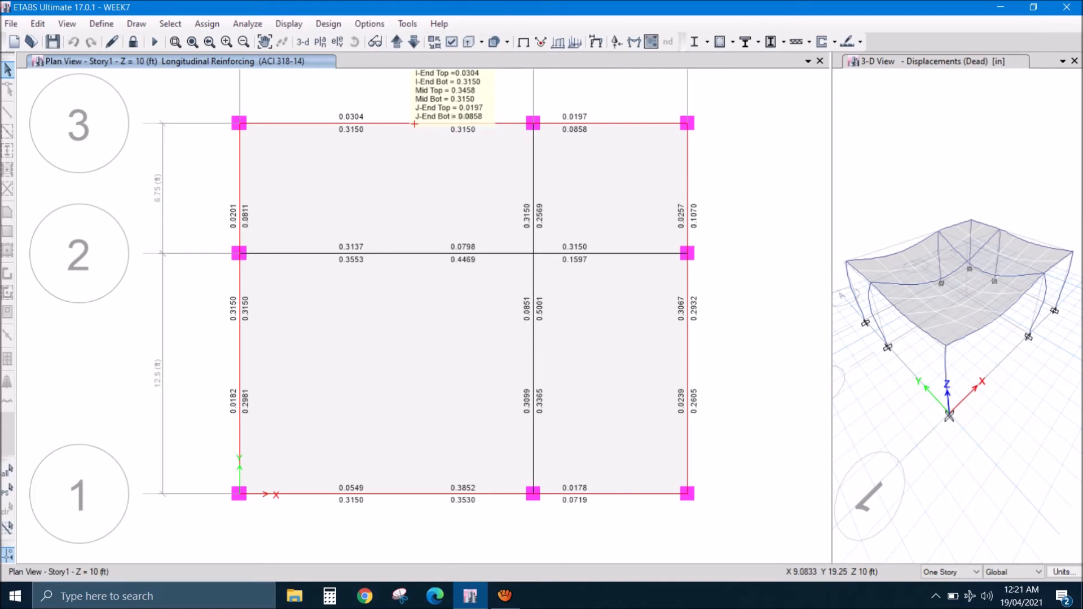
right_click(415, 123)
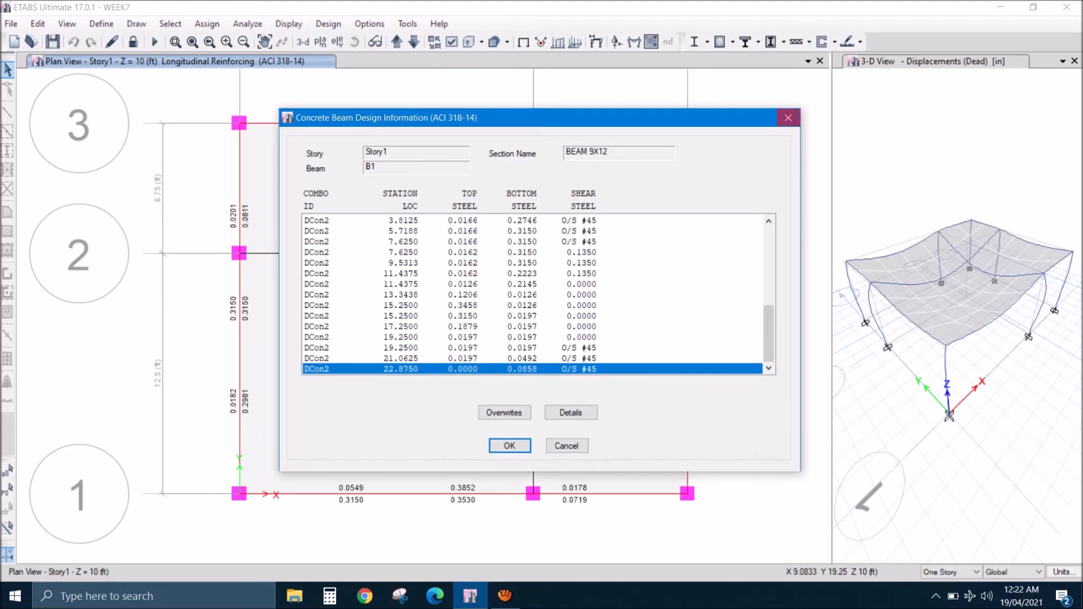
click(788, 118)
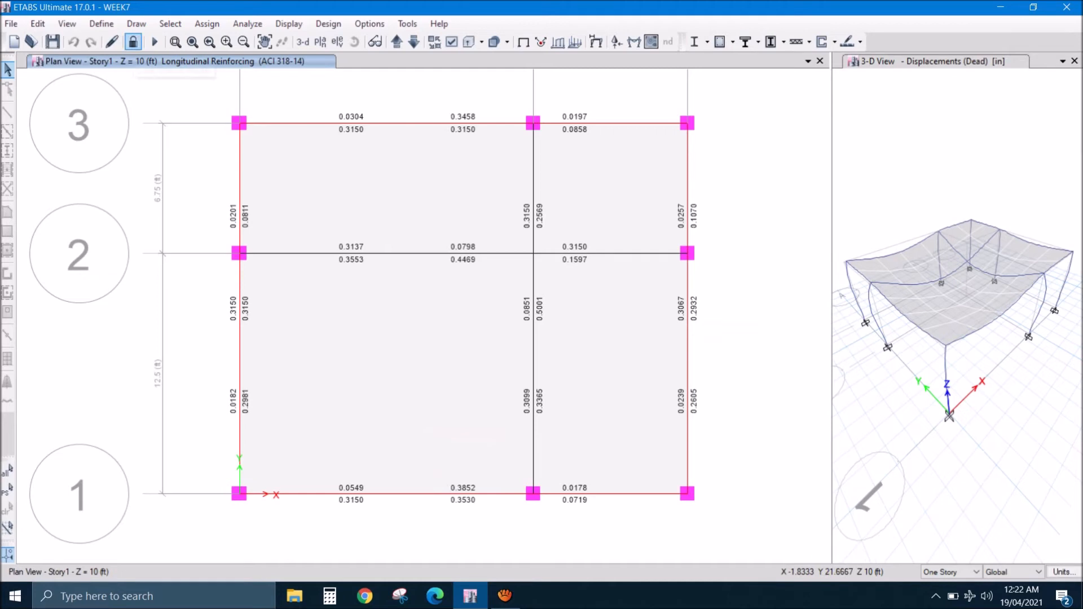
- Unlock the model for editing, accepting deletion of the analysis results, and leave nothing selected on the Story1 plan
click(133, 41)
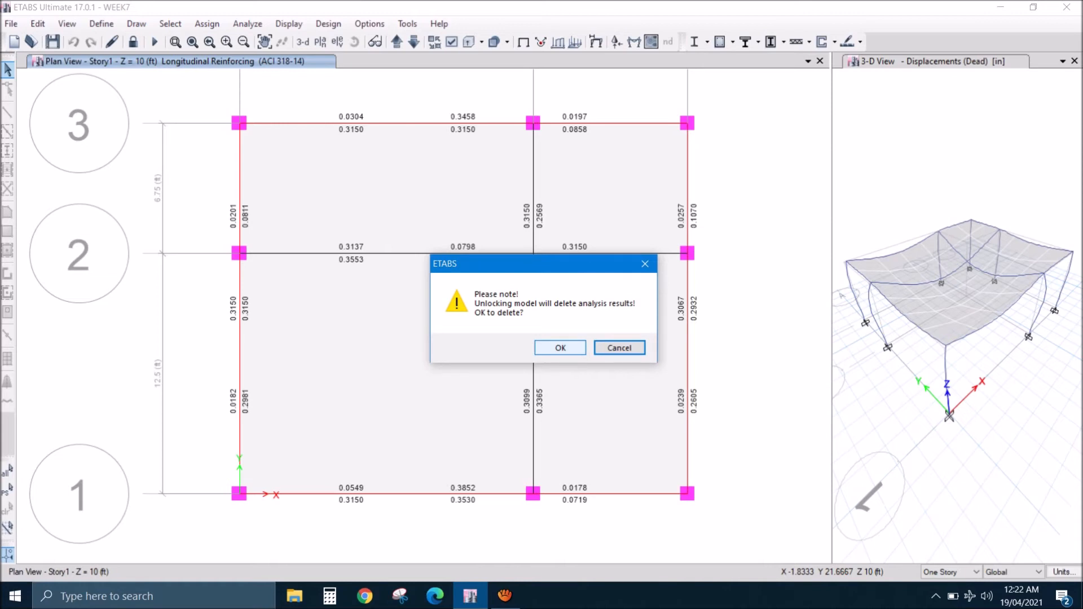
click(561, 349)
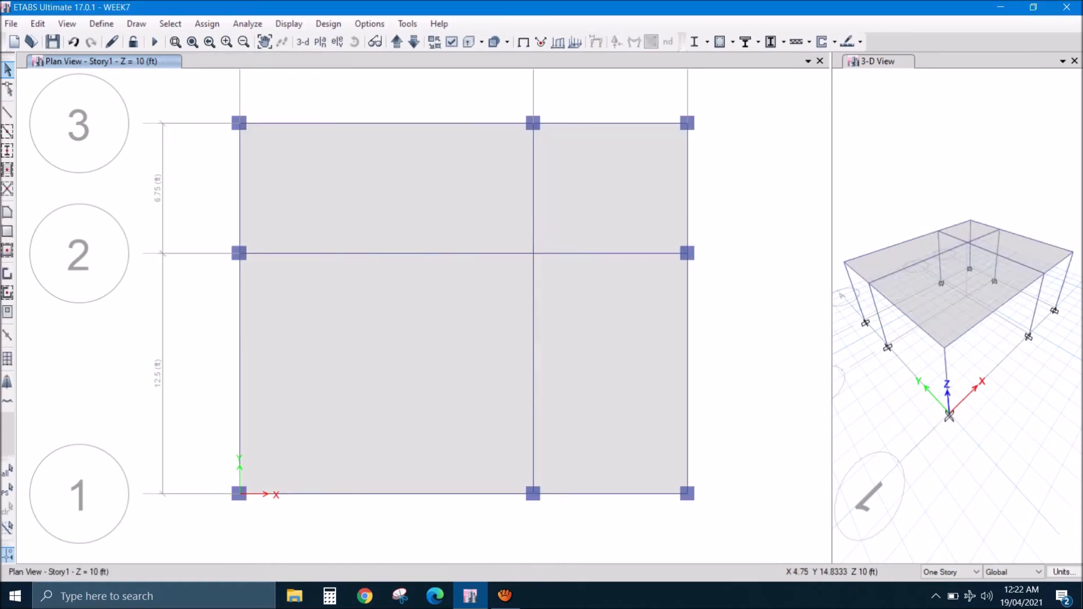
drag(201, 100, 719, 133)
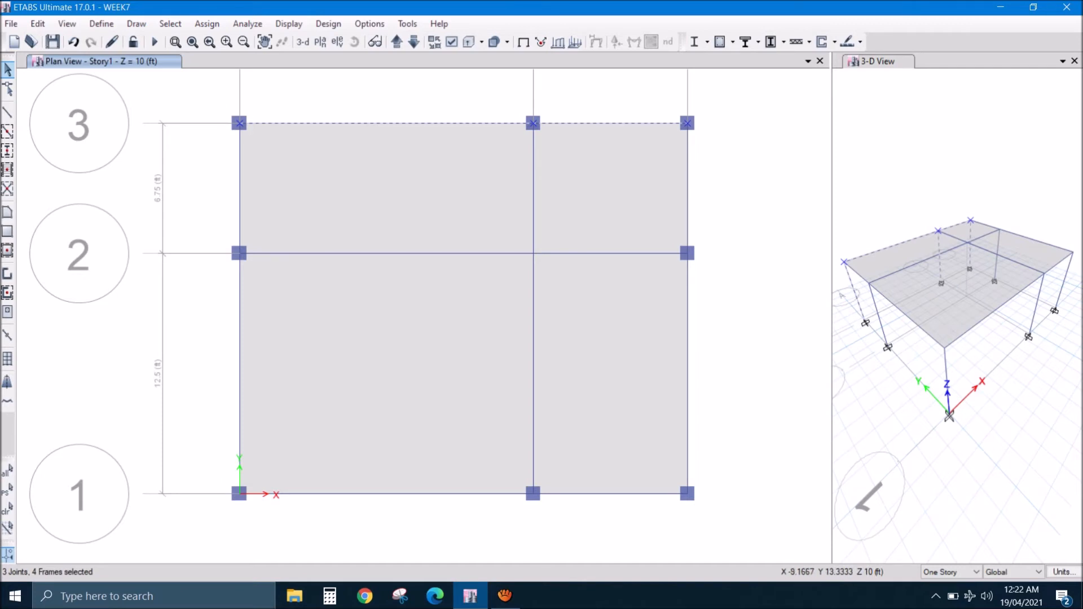
click(7, 508)
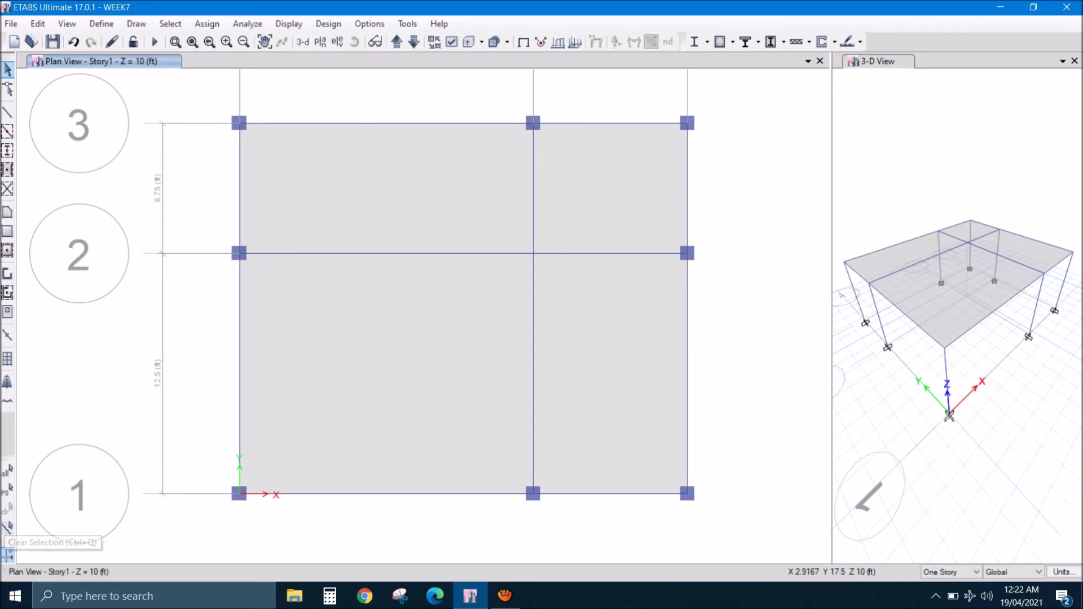
- Assign the COL 9 X 12 frame section to the four perimeter beams on Story1
click(450, 123)
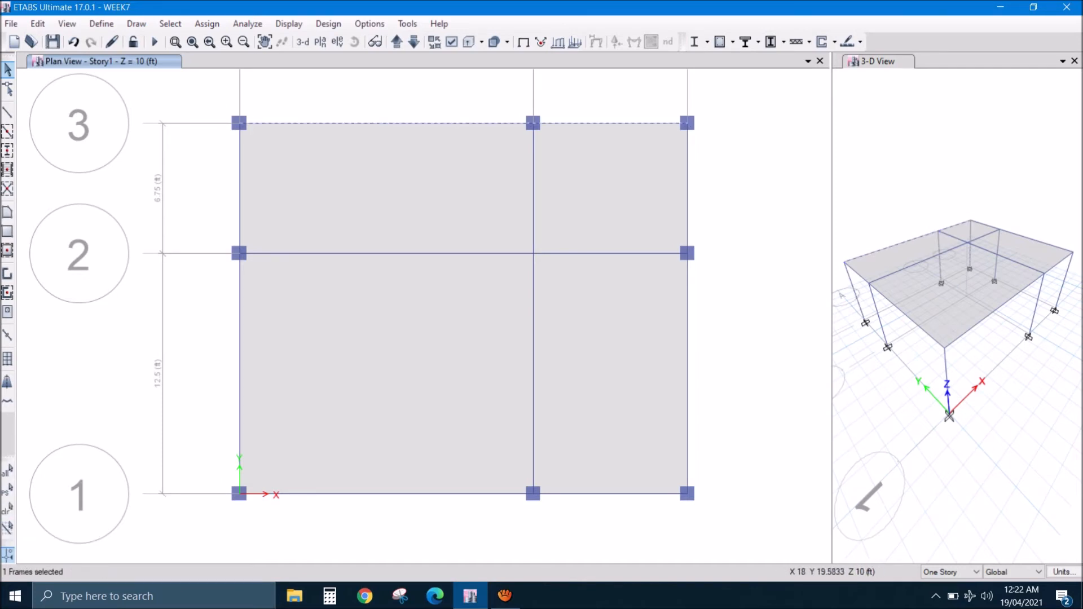
click(687, 180)
click(239, 367)
click(207, 23)
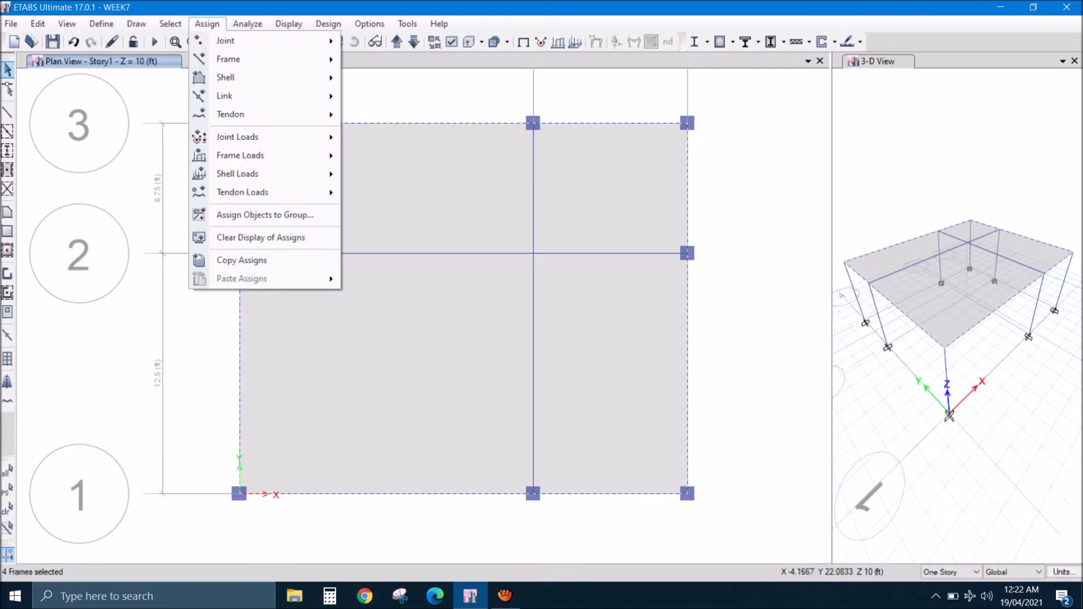
mouse_move(228, 59)
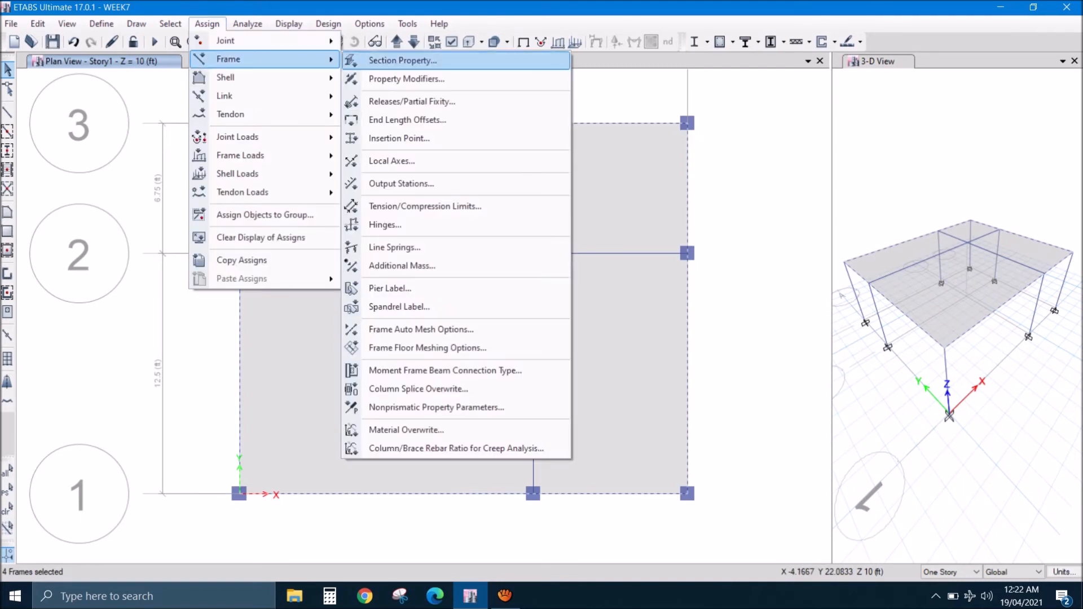
click(402, 61)
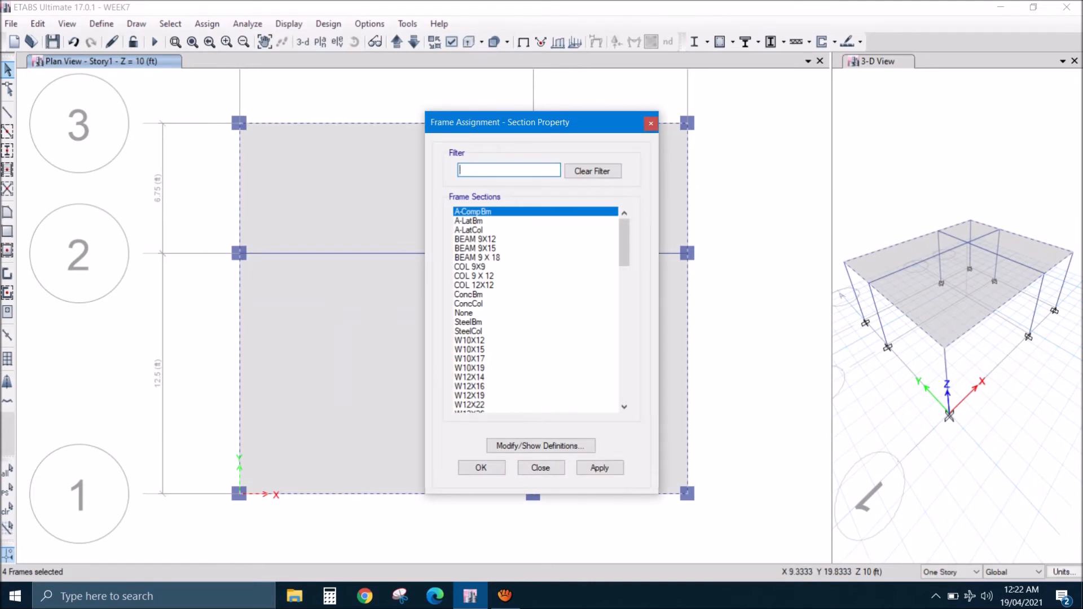
click(476, 276)
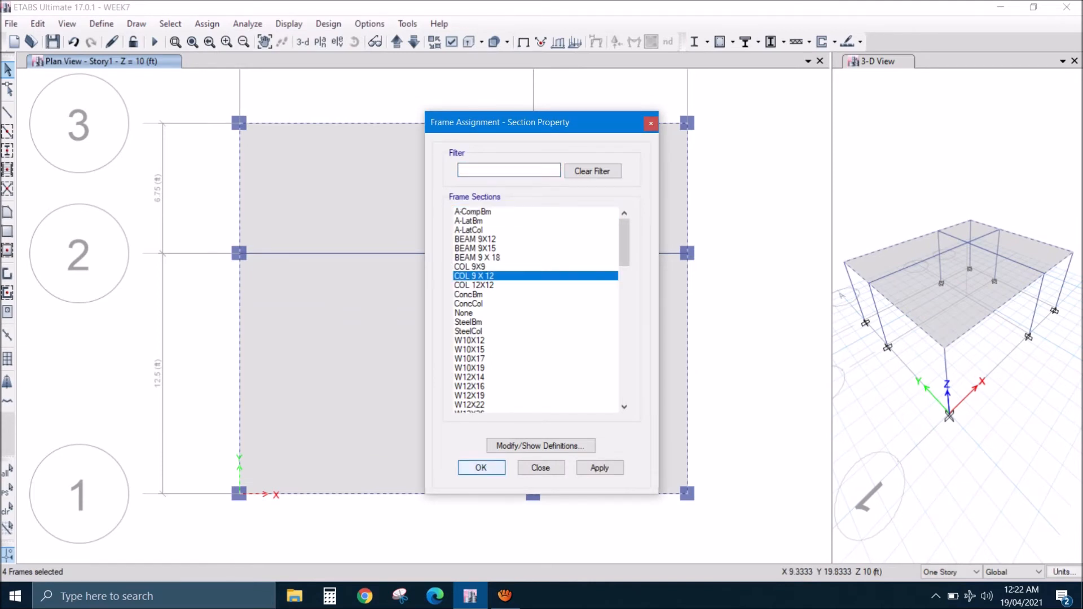
click(481, 467)
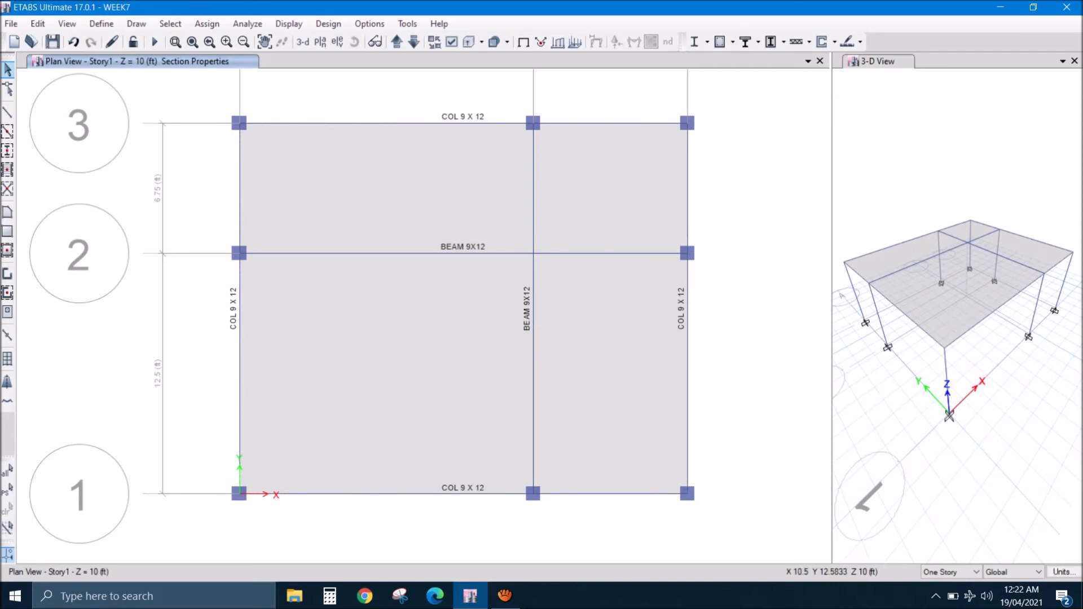
- Assign the BEAM 9X15 frame section to the four perimeter beams on Story1
click(465, 493)
click(688, 293)
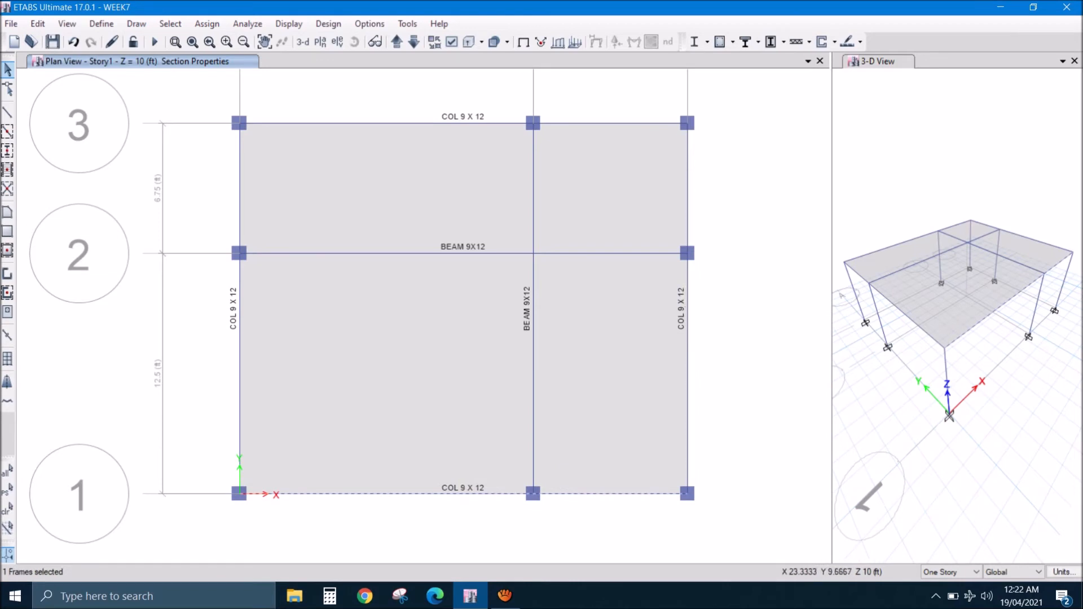
click(462, 122)
click(239, 290)
click(207, 23)
mouse_move(254, 59)
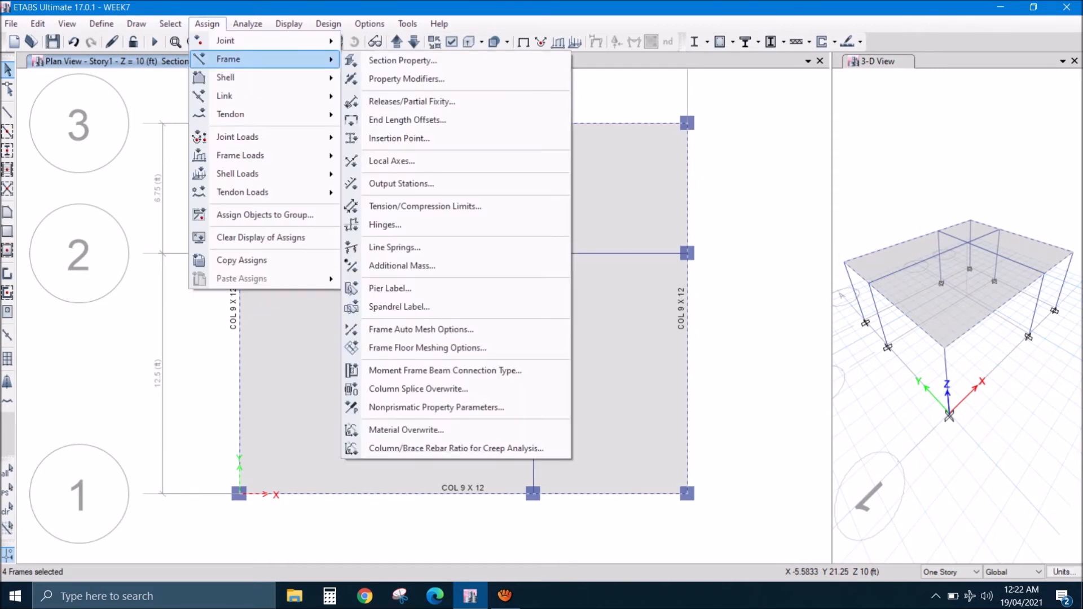
click(407, 60)
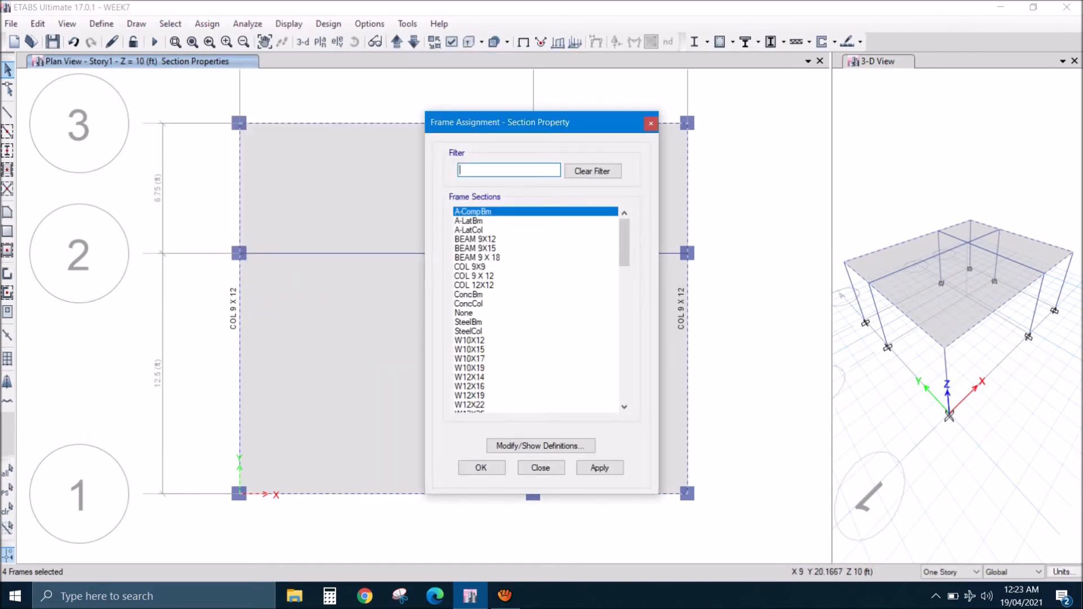
click(476, 248)
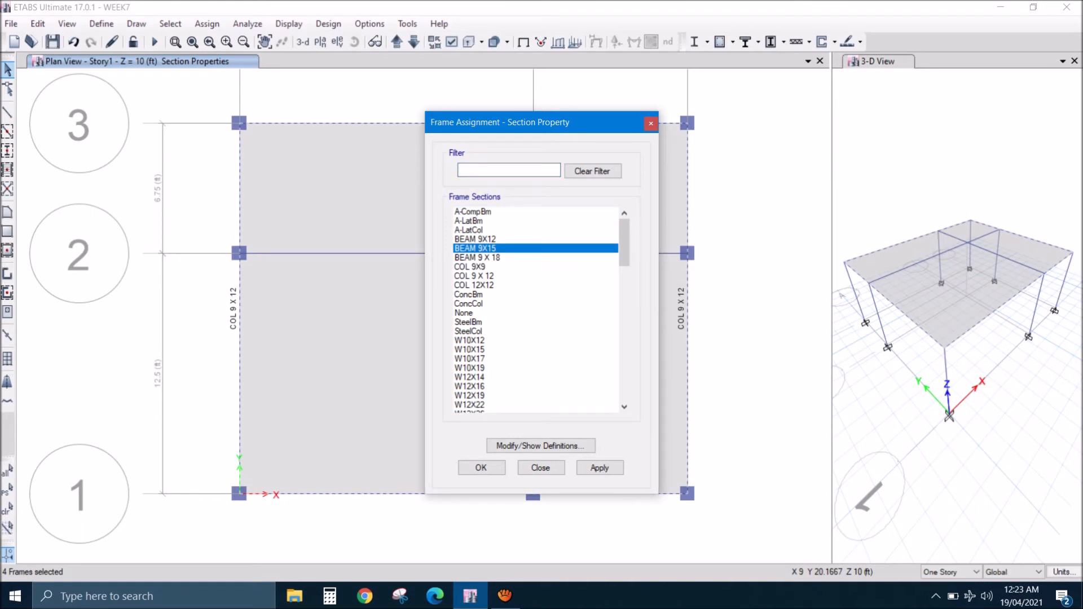
click(481, 468)
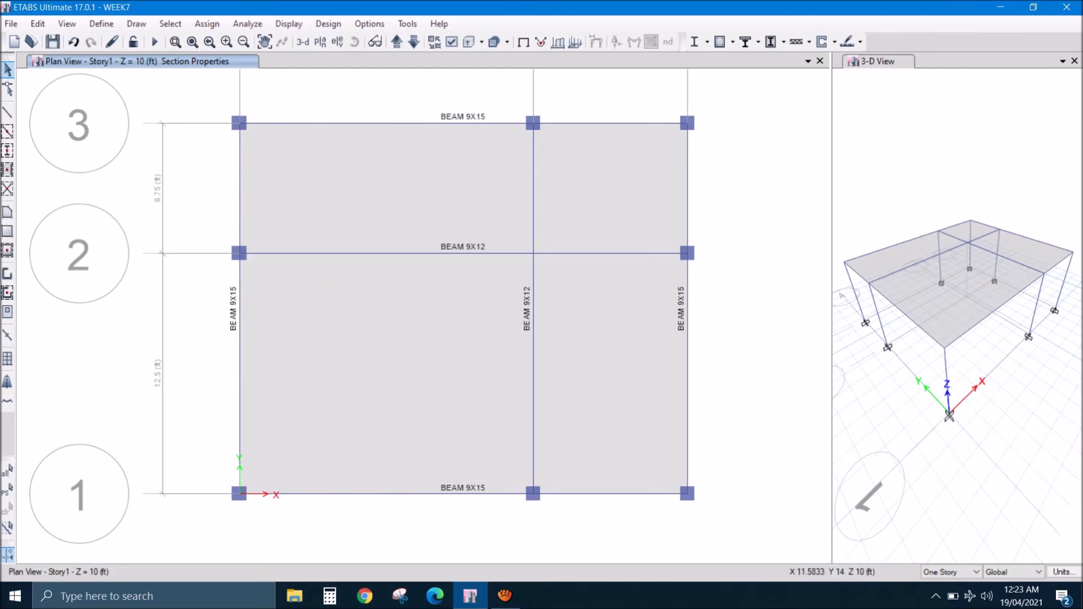
- Rerun the analysis and display SERVICE LOAD Displacement UZ contours on the deformed shape in the 3-D view
click(155, 41)
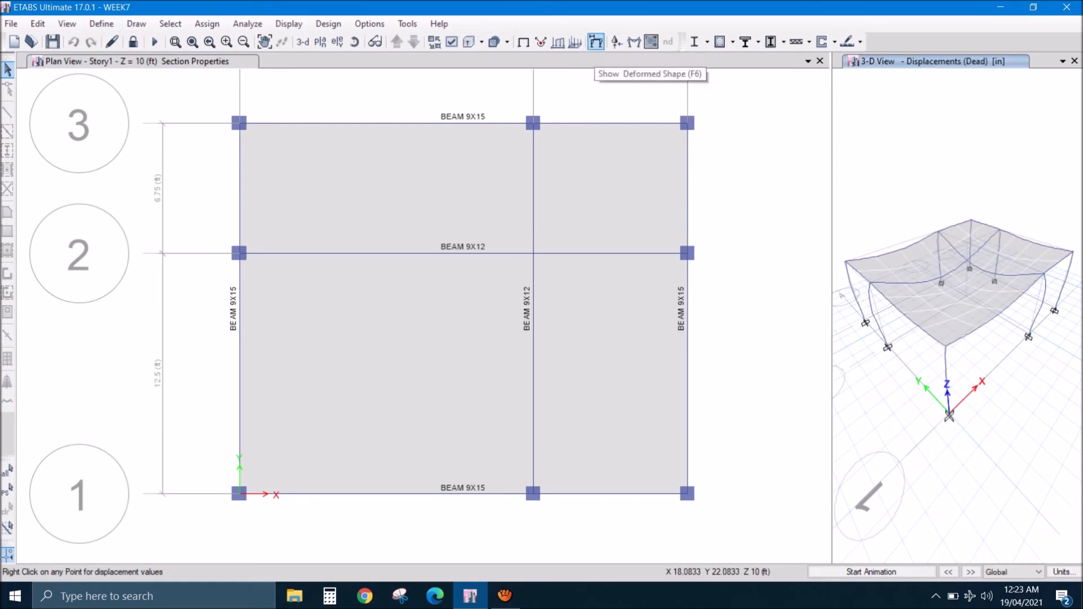
click(595, 42)
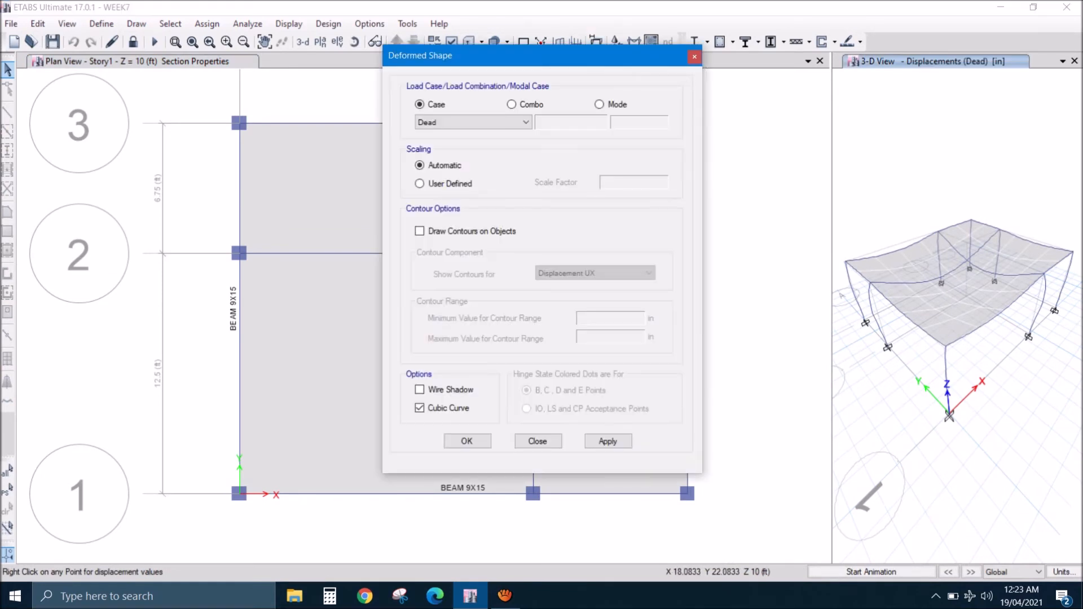
click(420, 232)
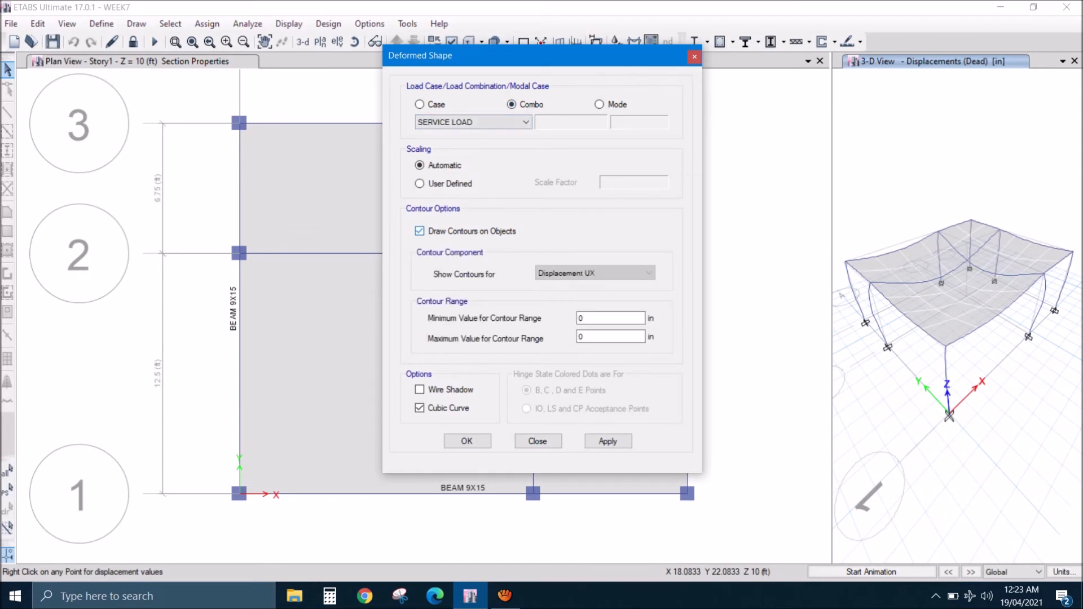
click(596, 274)
click(595, 304)
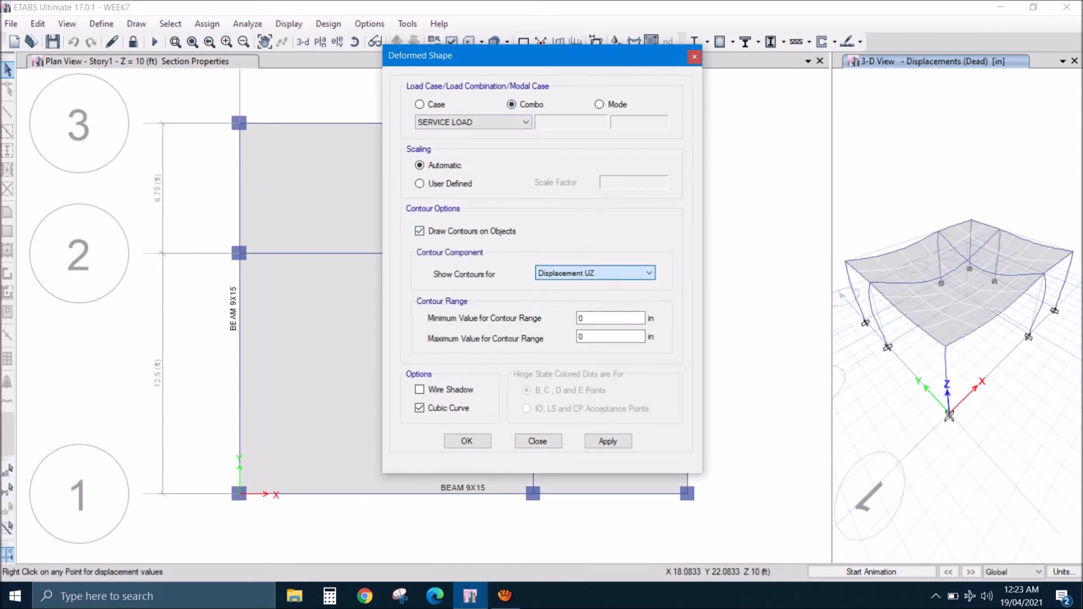
click(467, 441)
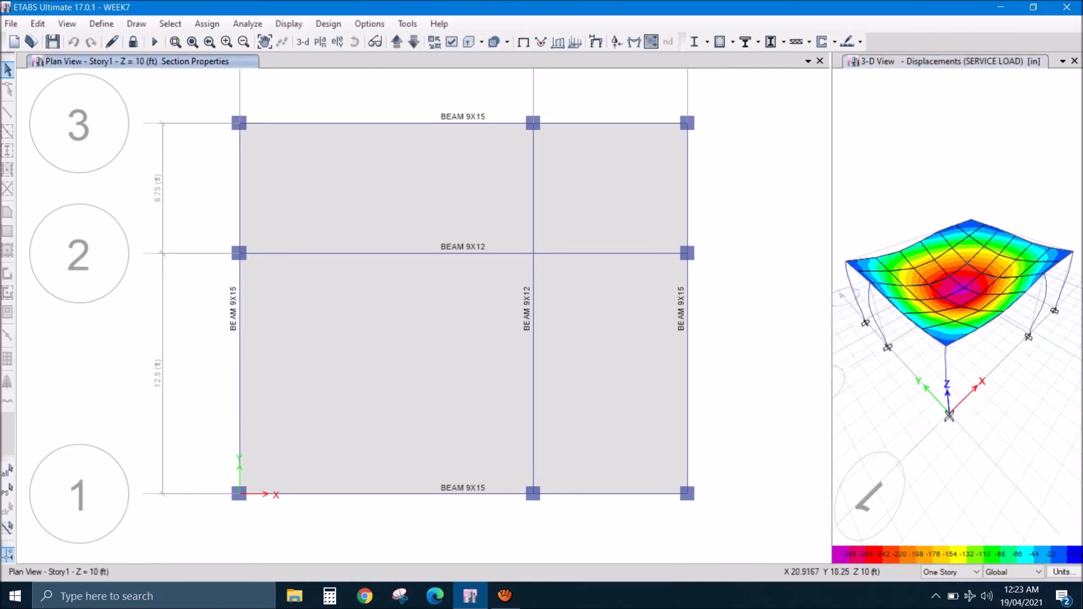
- Display the SERVICE LOAD Displacement UZ contours on the Story1 plan and check the deflection near the slab's centre
click(596, 41)
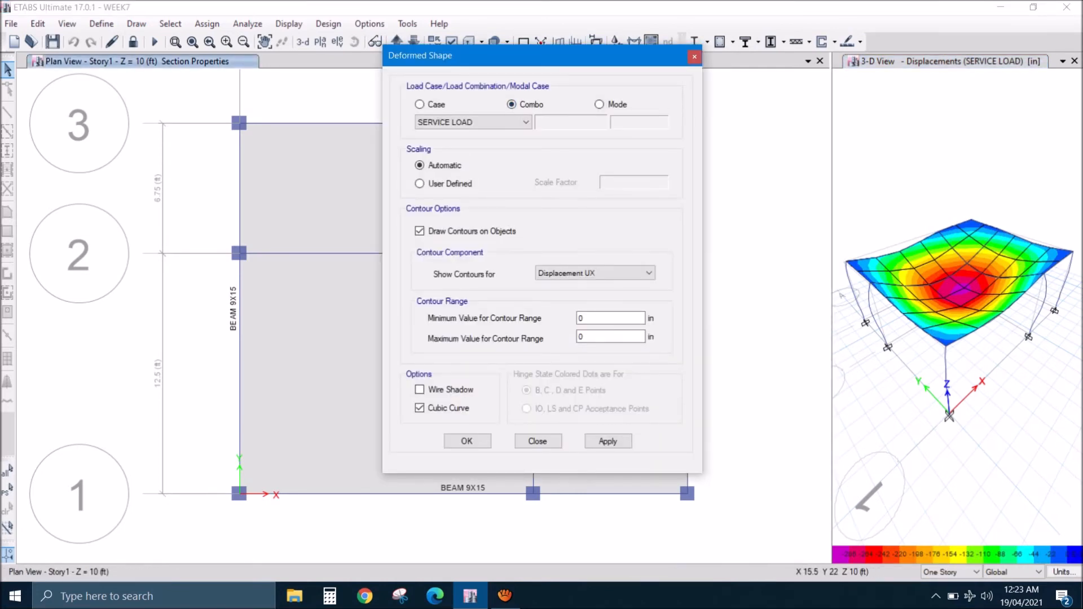
click(595, 273)
click(565, 304)
click(467, 441)
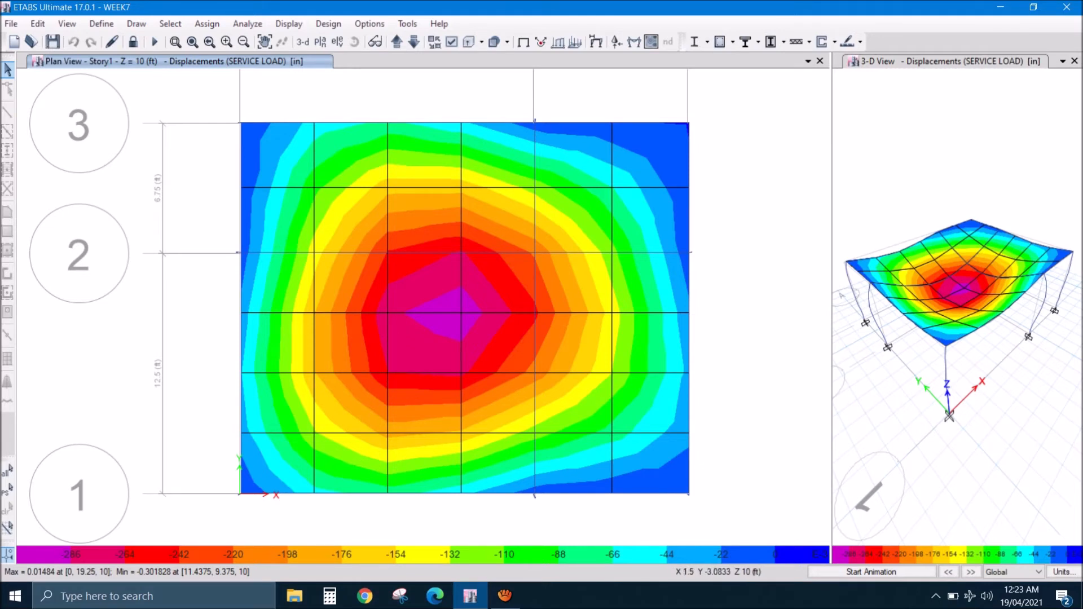
right_click(462, 312)
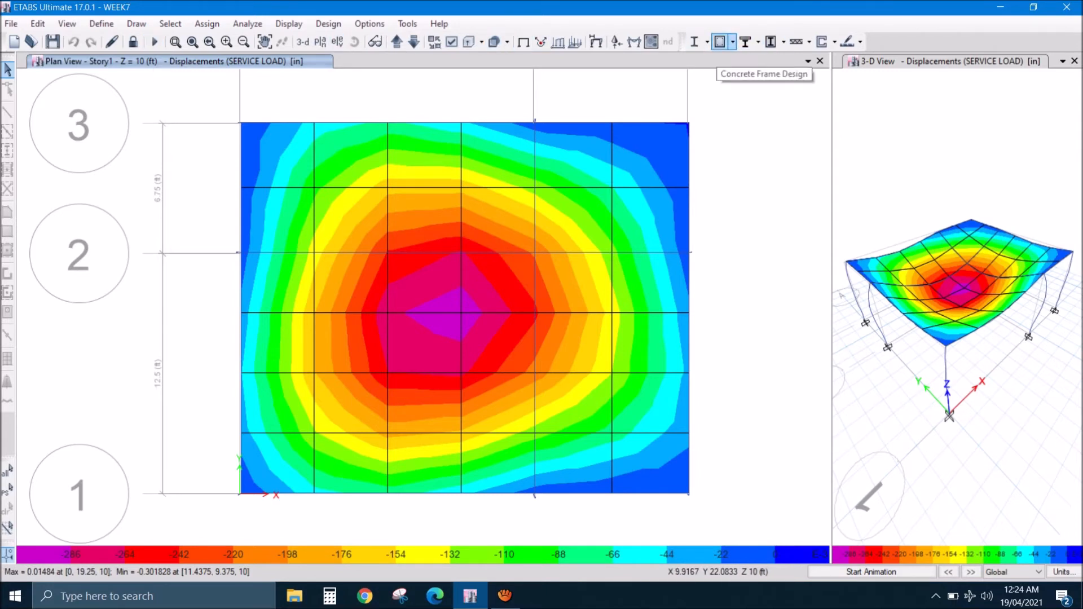
- Run the concrete frame design and inspect the longitudinal reinforcing of beams and columns in a 3-D view
click(720, 41)
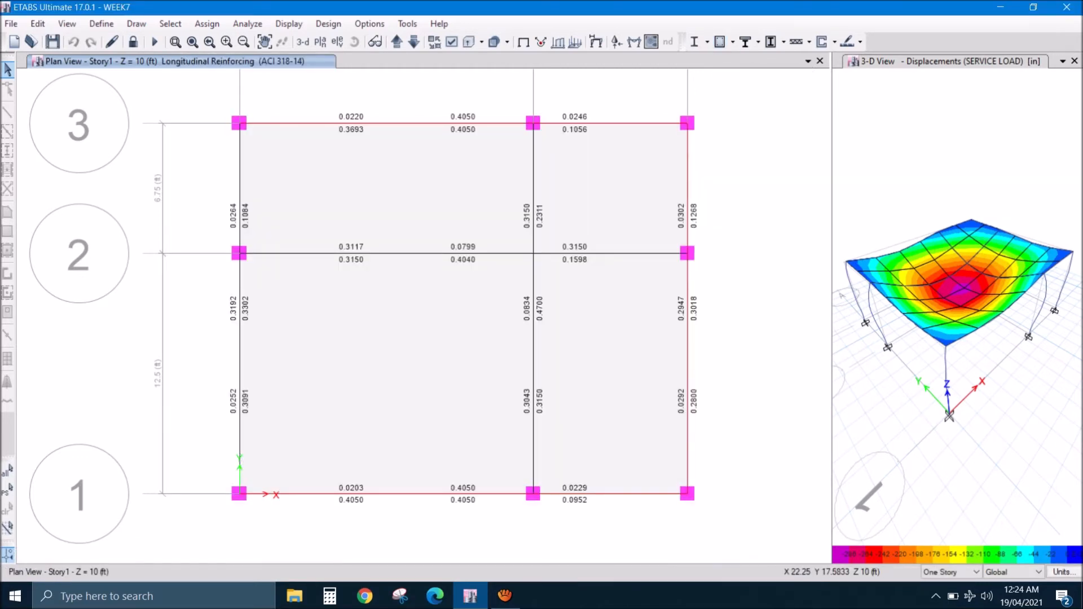
mouse_move(651, 124)
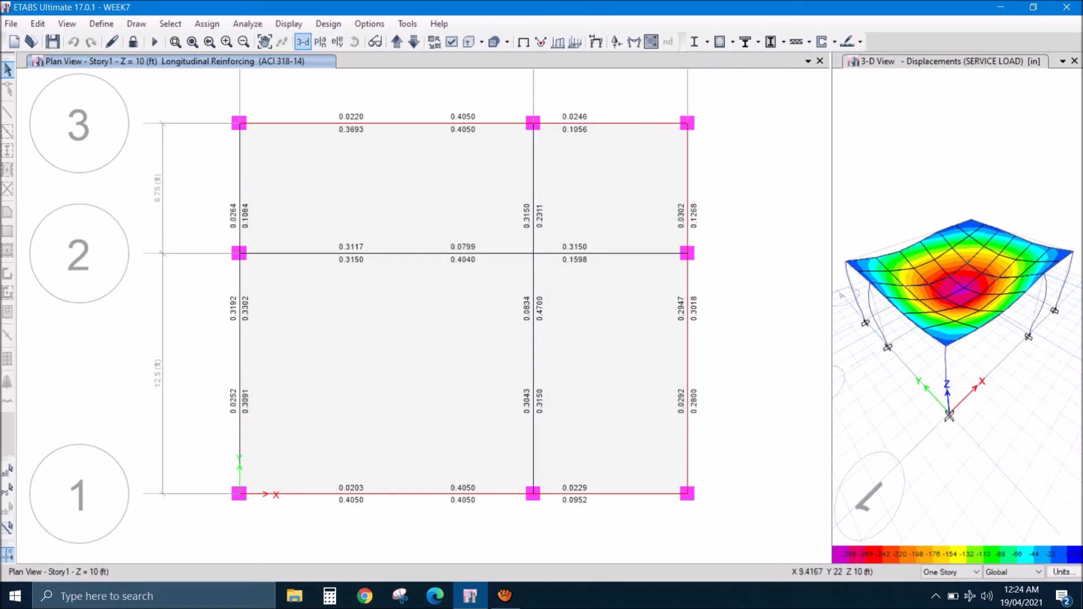
click(302, 42)
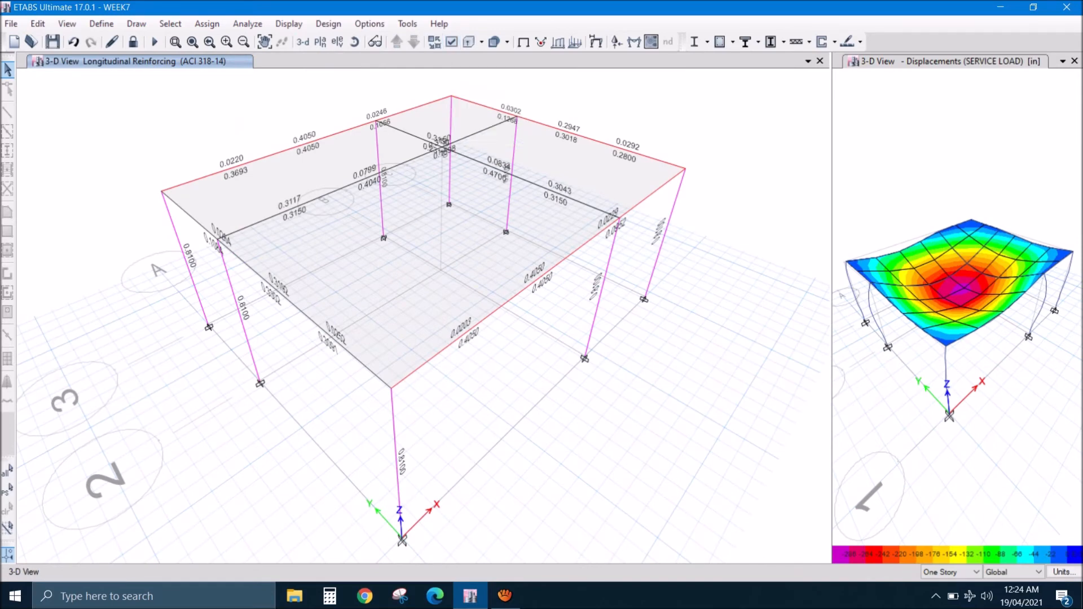
click(354, 42)
drag(429, 350, 385, 268)
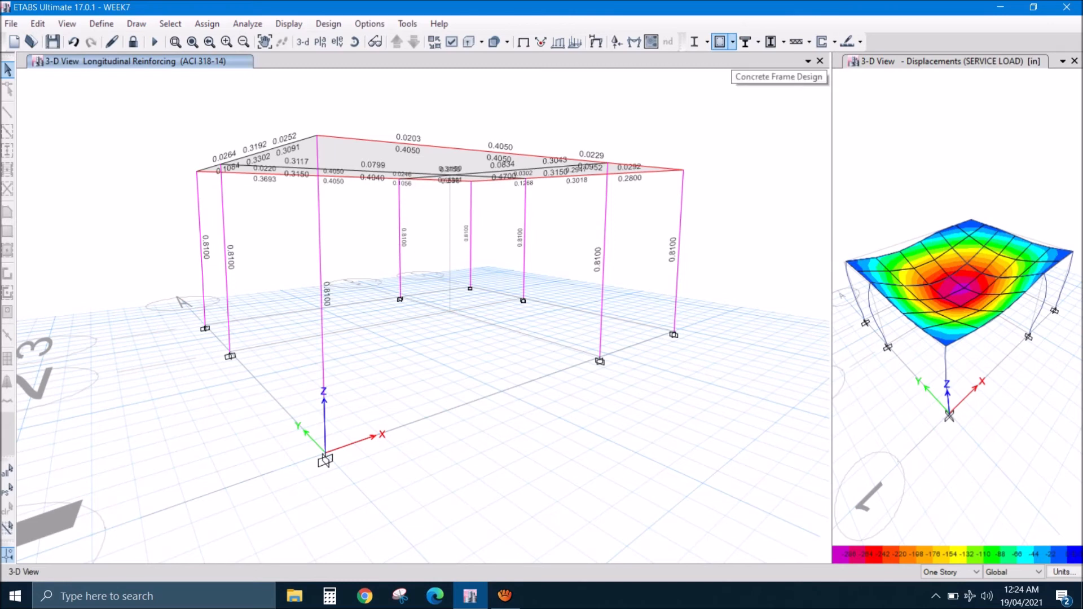
- Display the Rebar Percentage design output and examine it in 3-D and on the Story1 plan
click(733, 42)
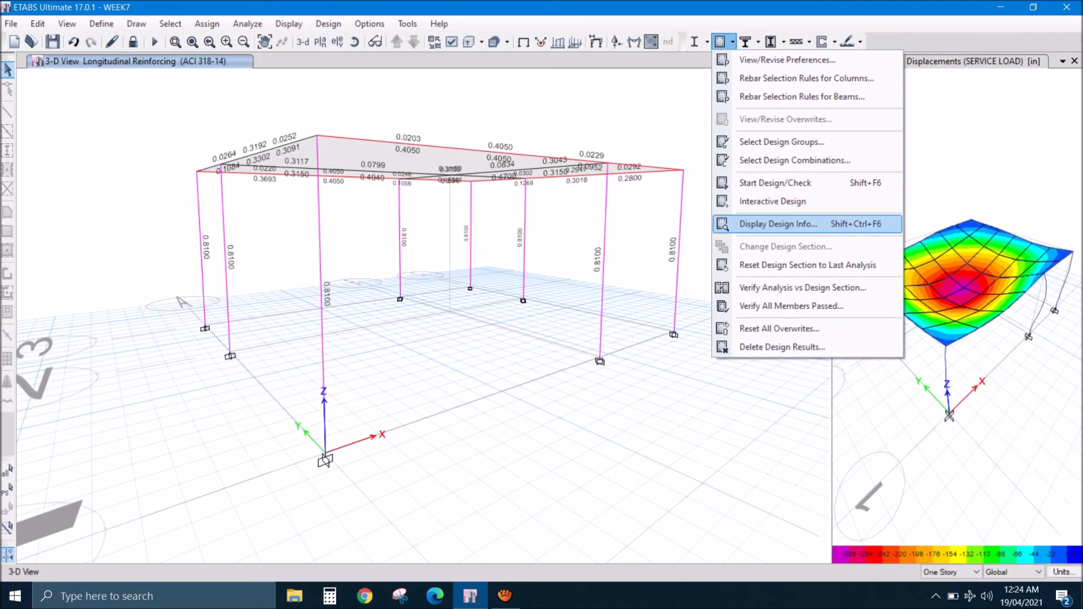
click(779, 224)
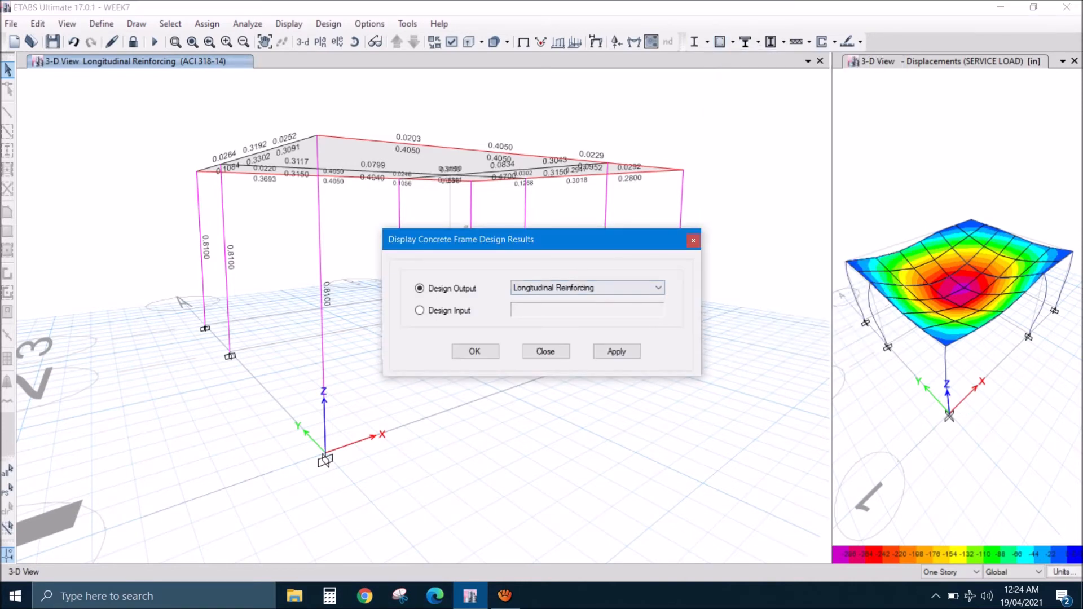
click(649, 287)
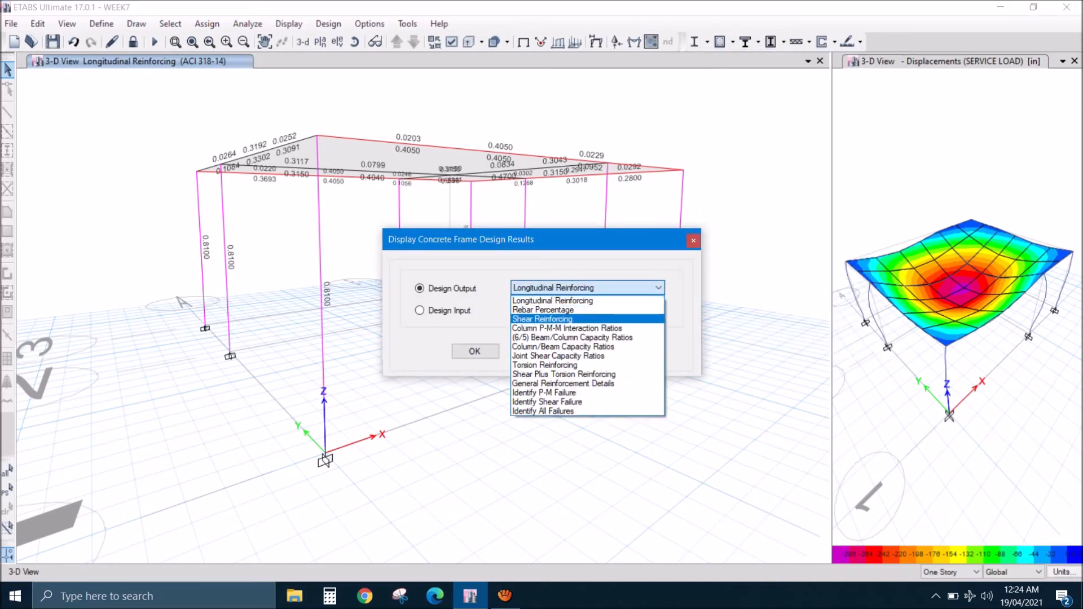
click(543, 310)
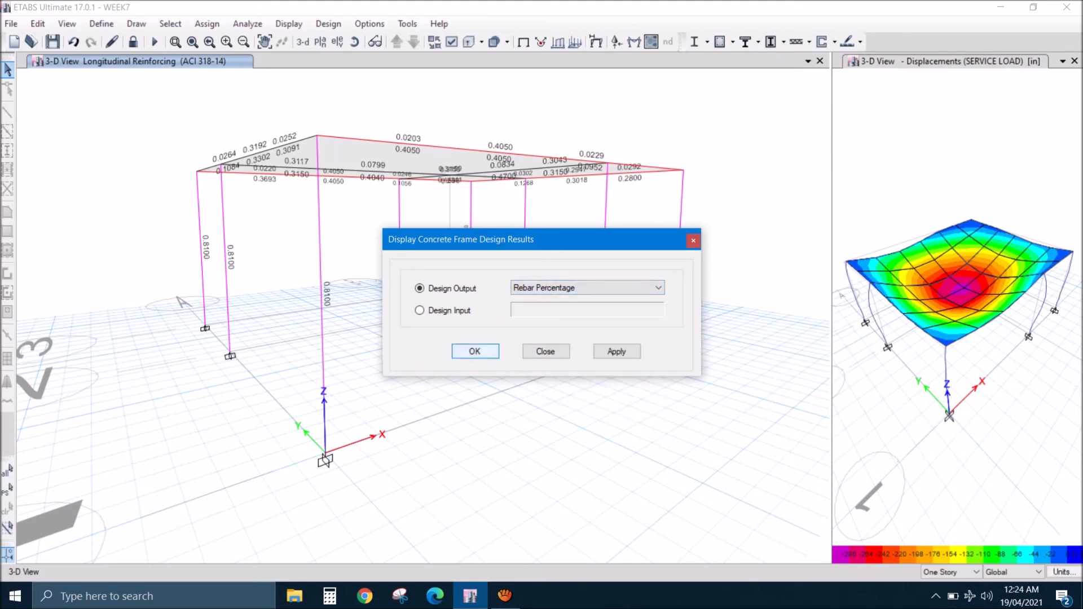
key(Return)
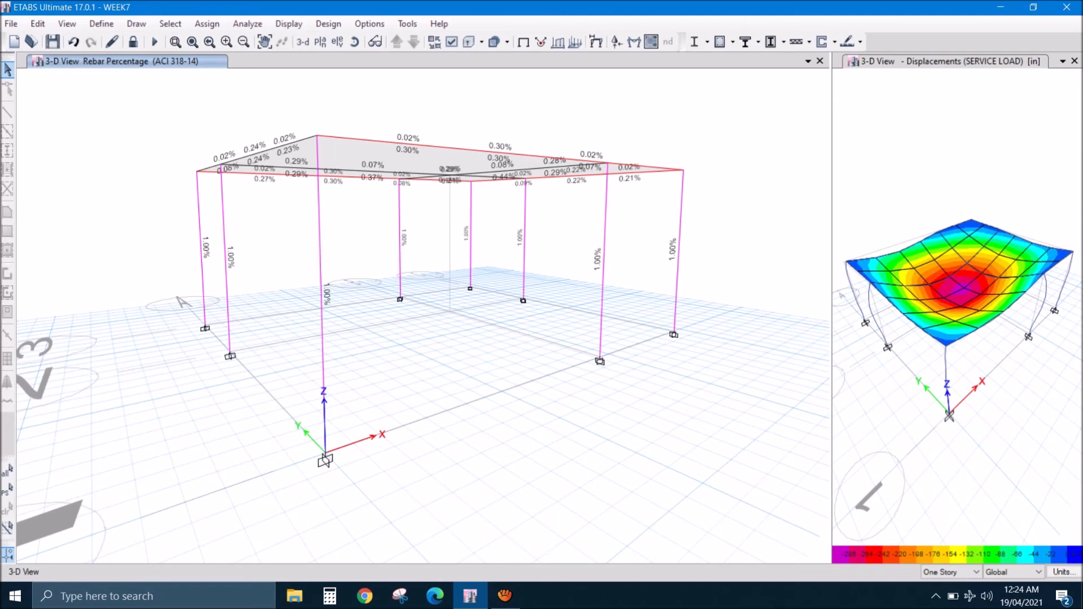
mouse_move(680, 244)
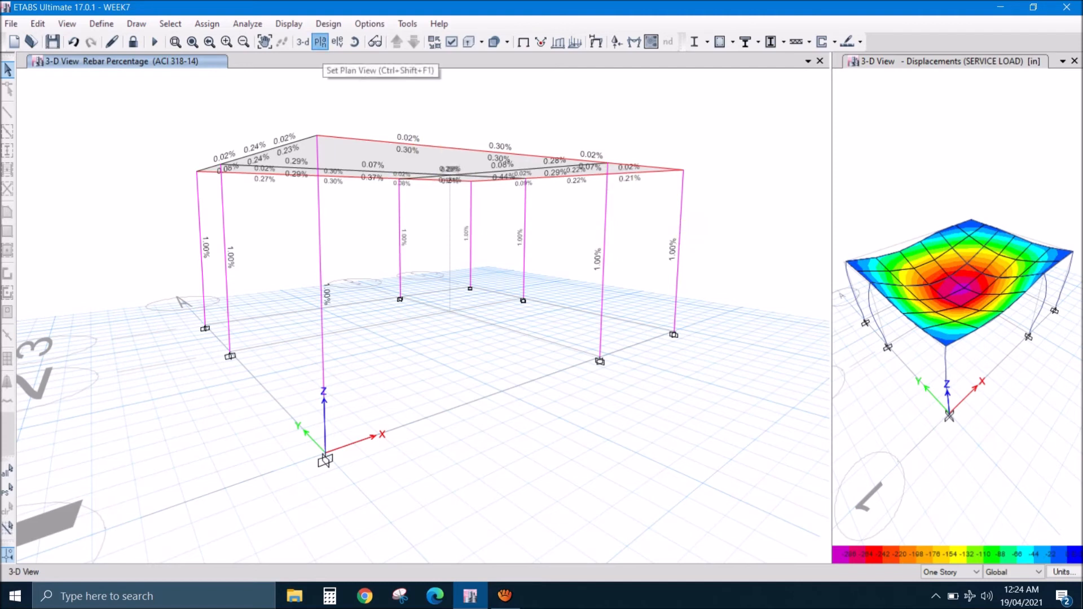
click(320, 41)
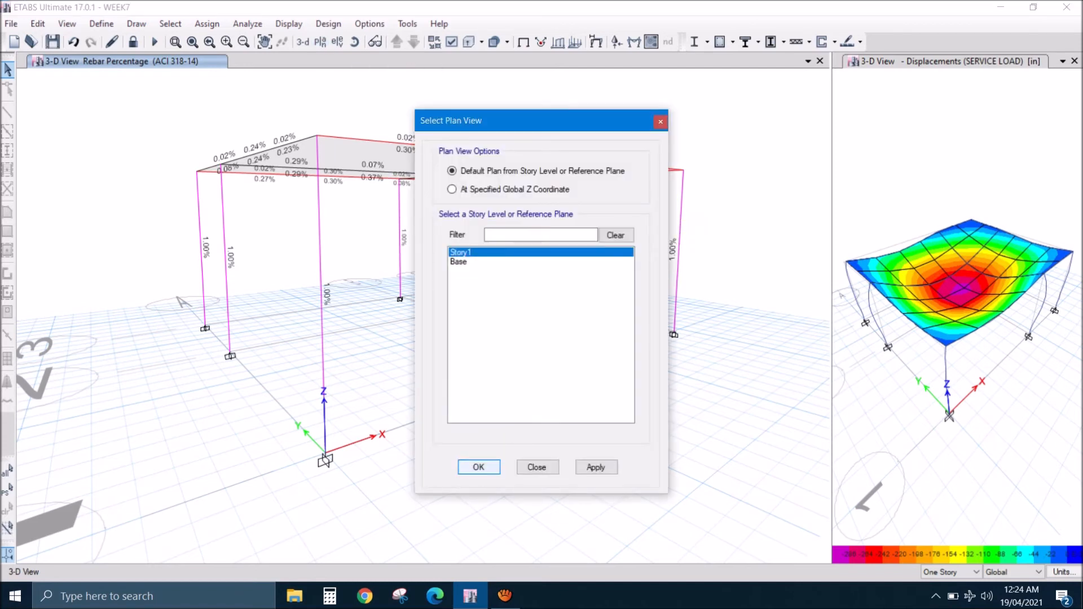
click(479, 467)
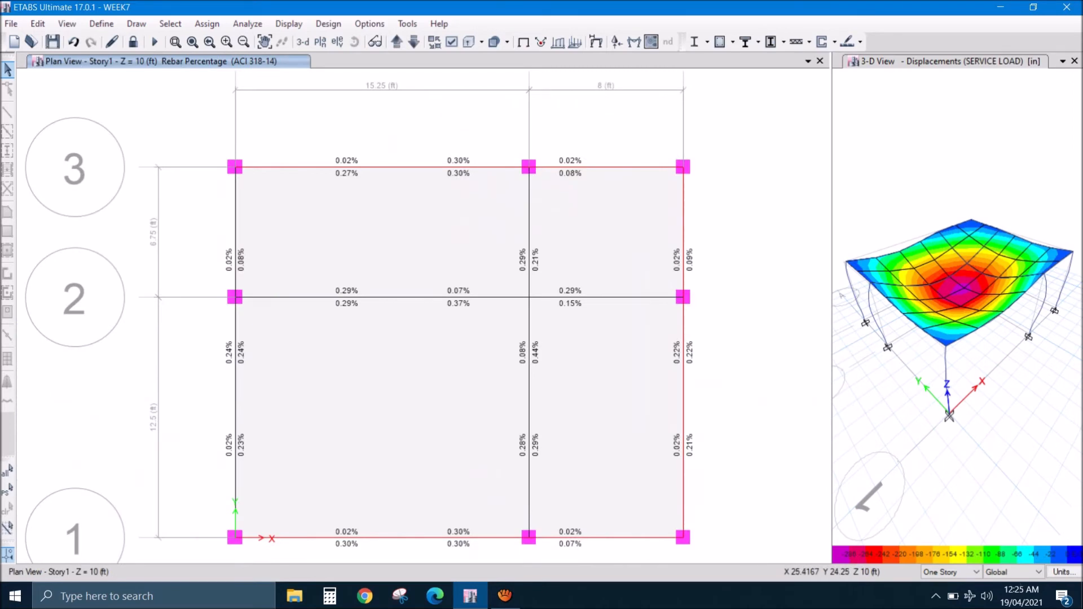
- Display the Longitudinal Reinforcing concrete design output on the Story1 plan
click(732, 42)
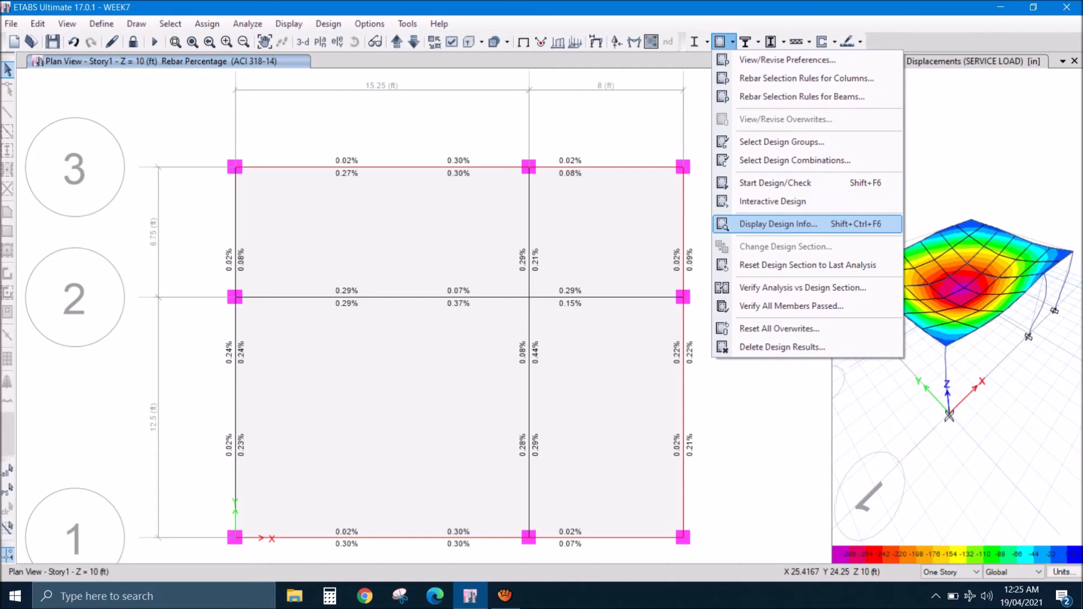
click(779, 224)
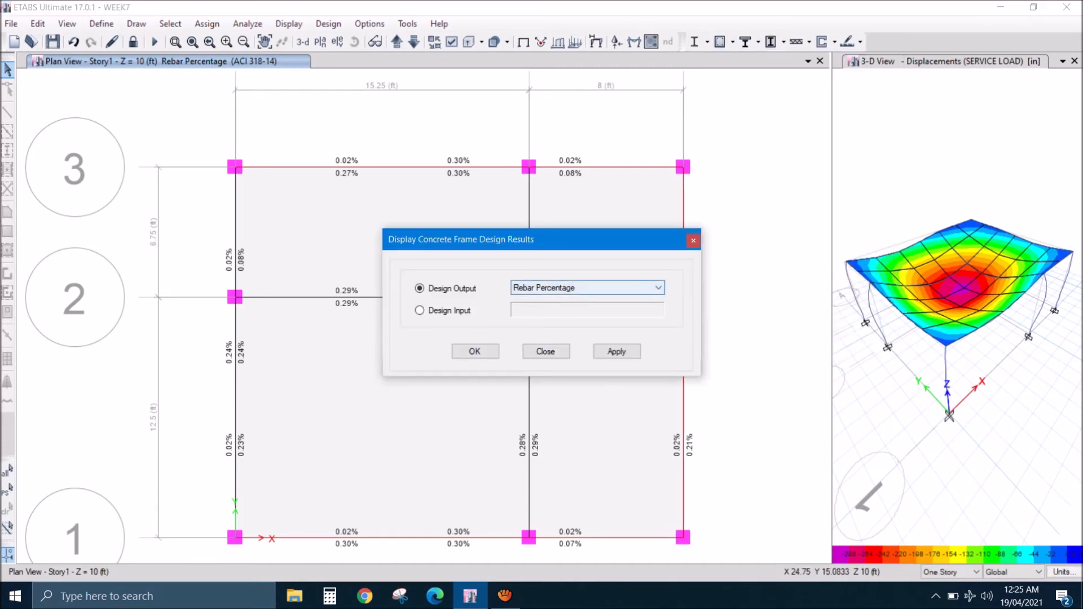
click(587, 288)
click(553, 300)
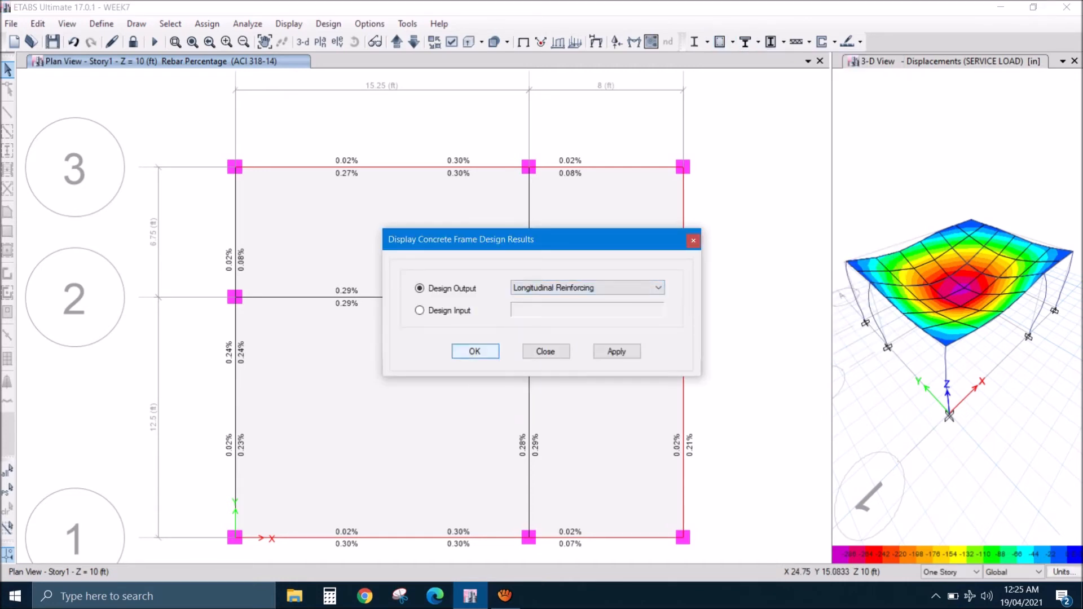
click(475, 351)
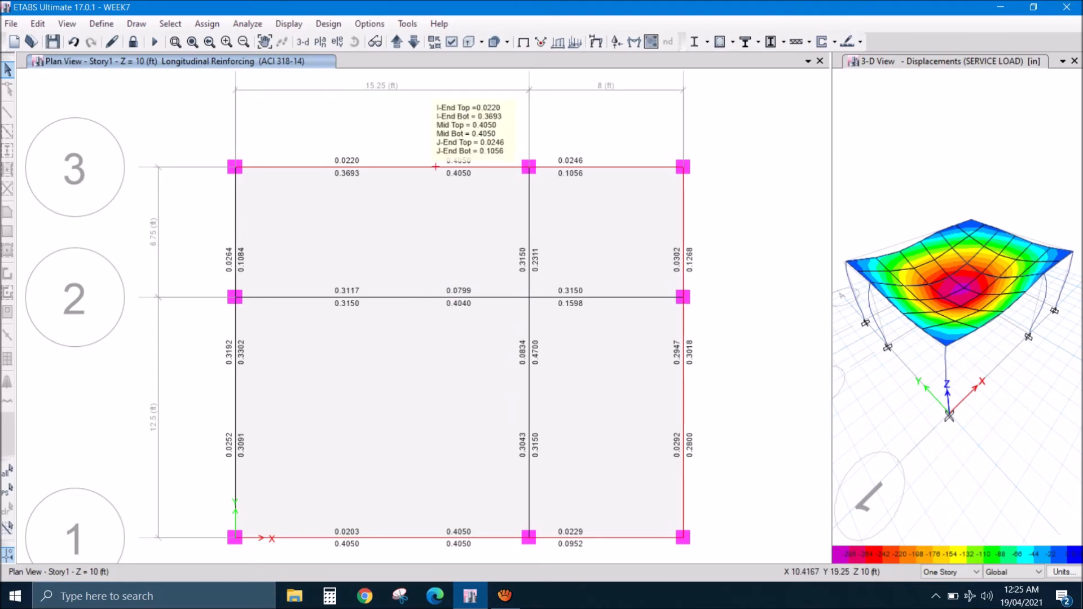
- Examine the beam design information for the grid line 3 beam and check the reinforcement of the other overstressed edge beam
right_click(436, 167)
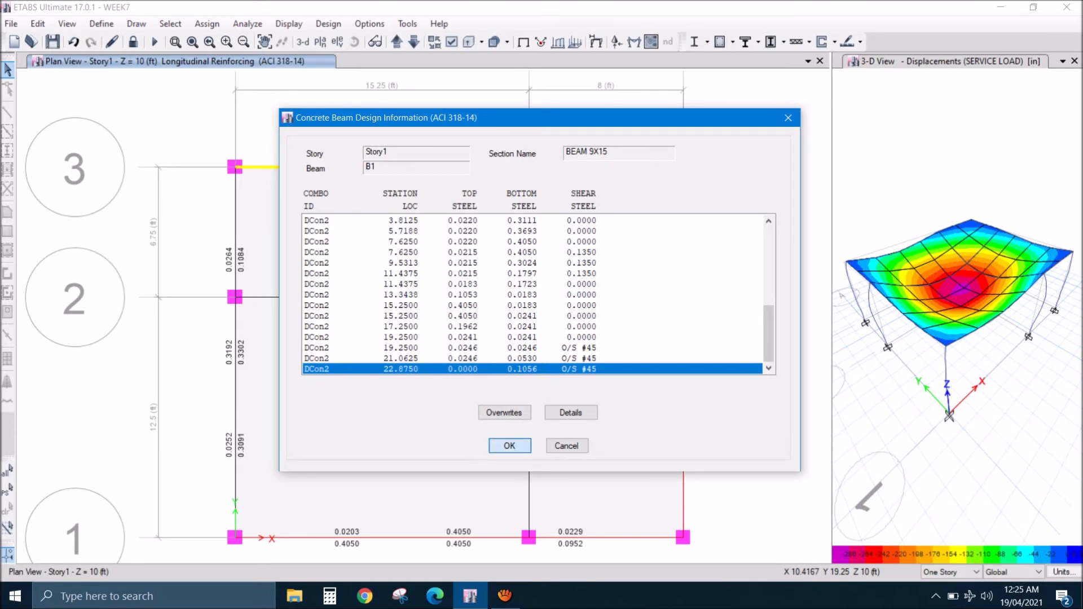
click(509, 446)
mouse_move(462, 165)
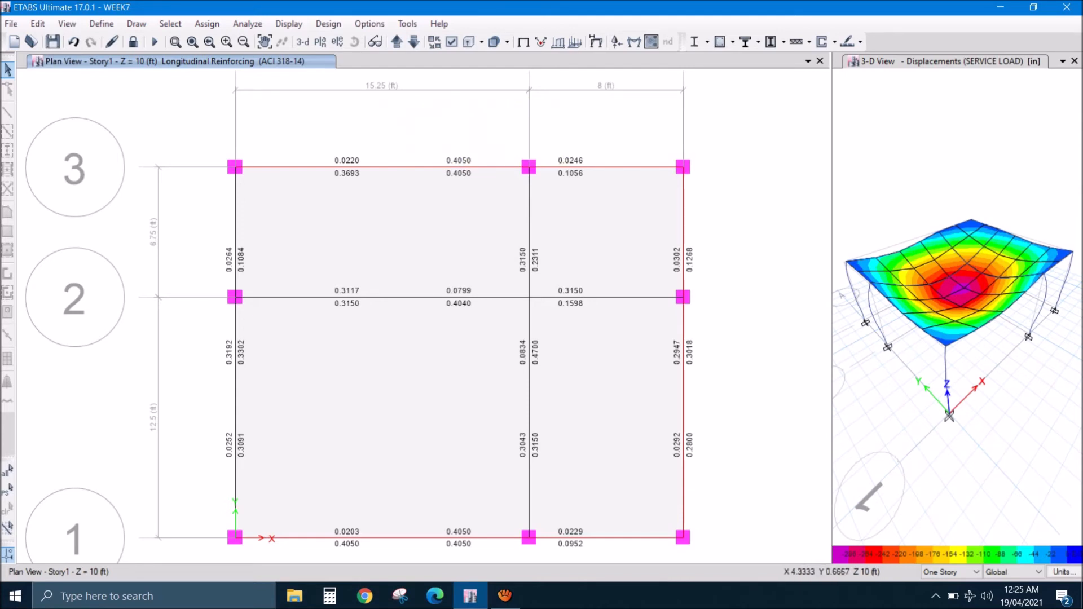
mouse_move(684, 168)
mouse_move(684, 529)
mouse_move(683, 296)
mouse_move(684, 331)
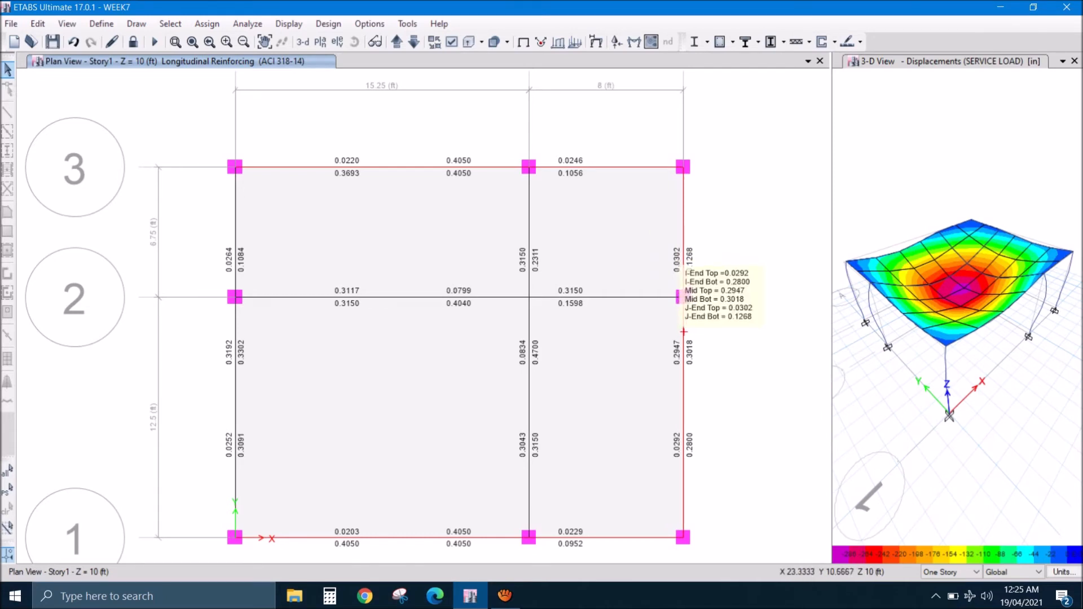
click(684, 331)
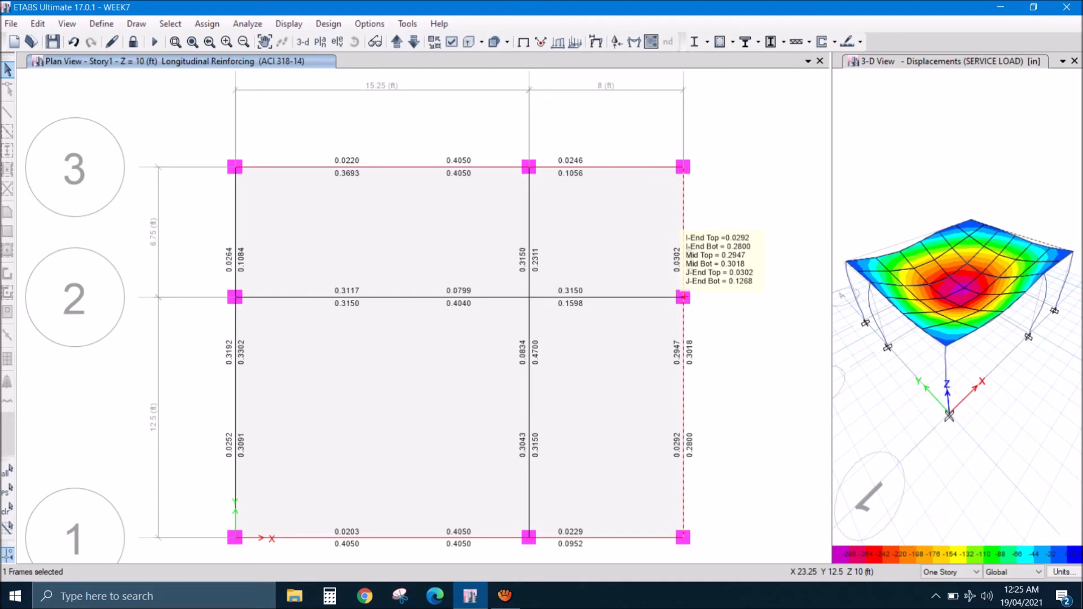
mouse_move(528, 168)
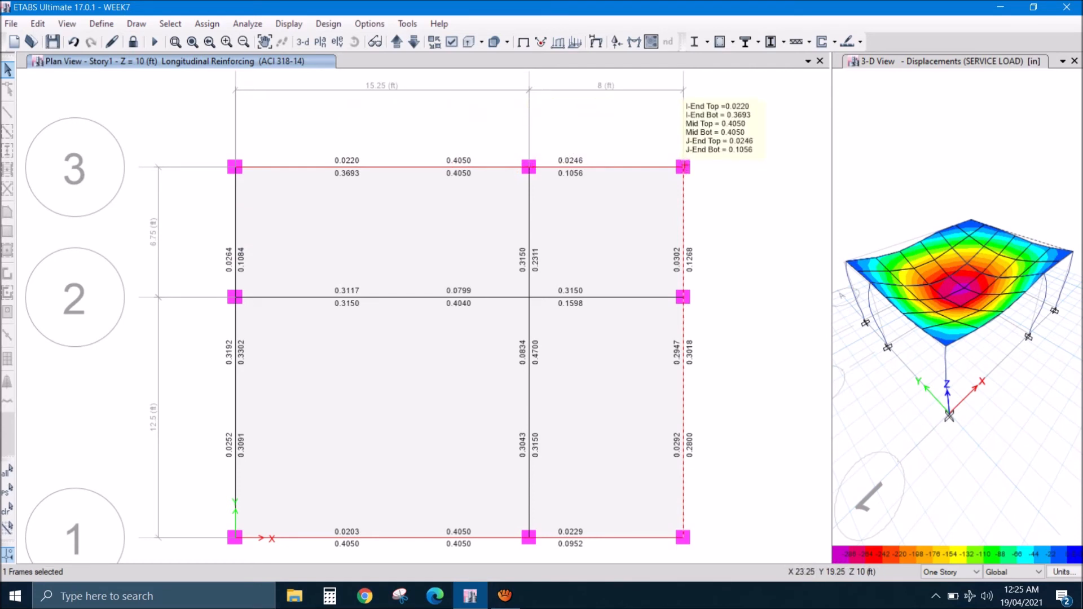
mouse_move(237, 167)
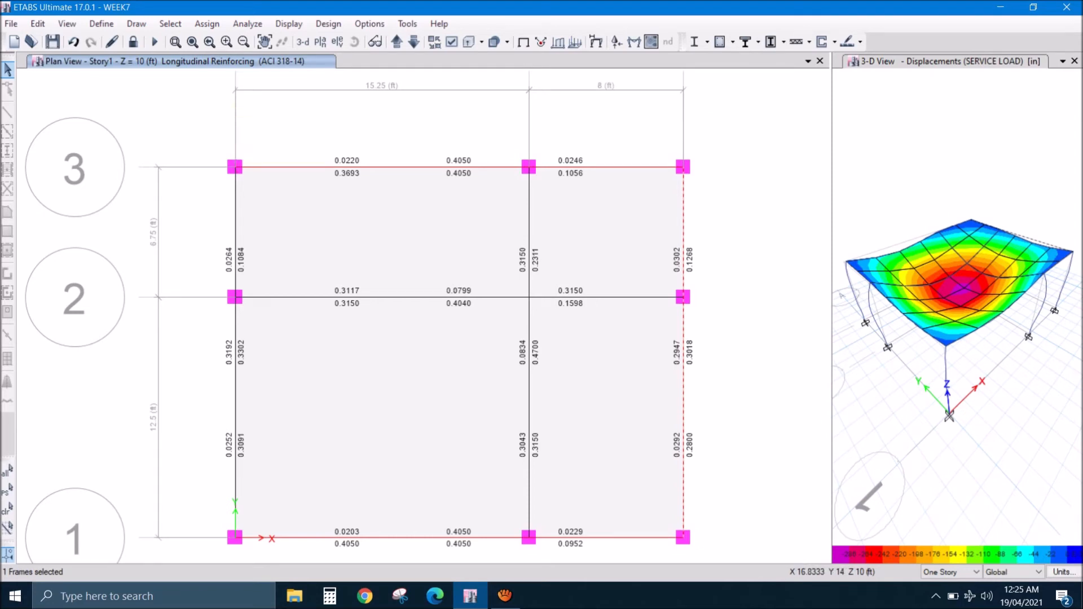
- Unlock the model for editing and clear the current selection
click(575, 220)
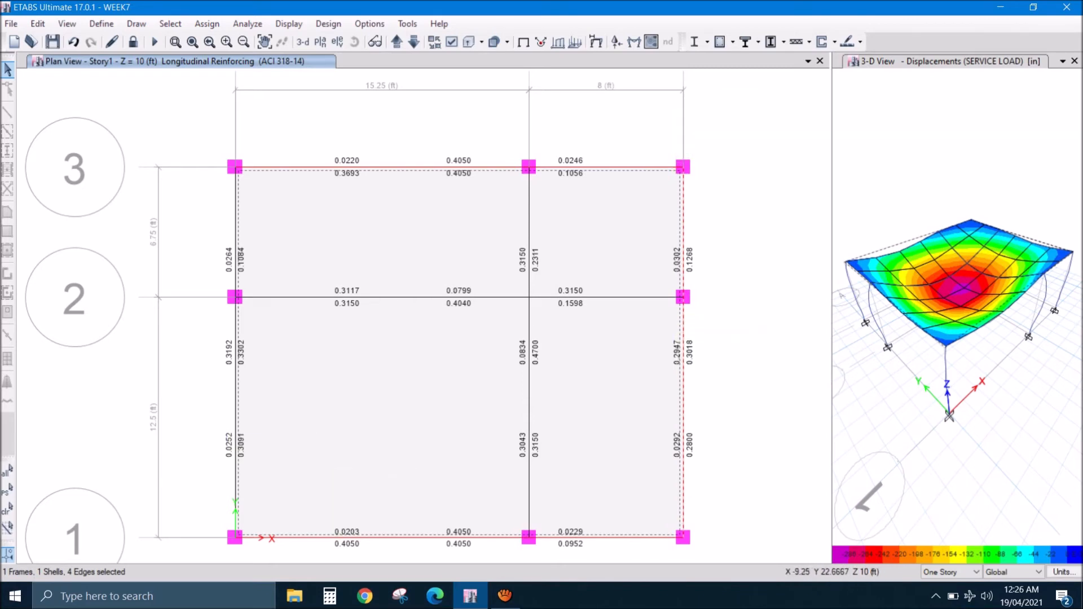
click(133, 41)
click(560, 347)
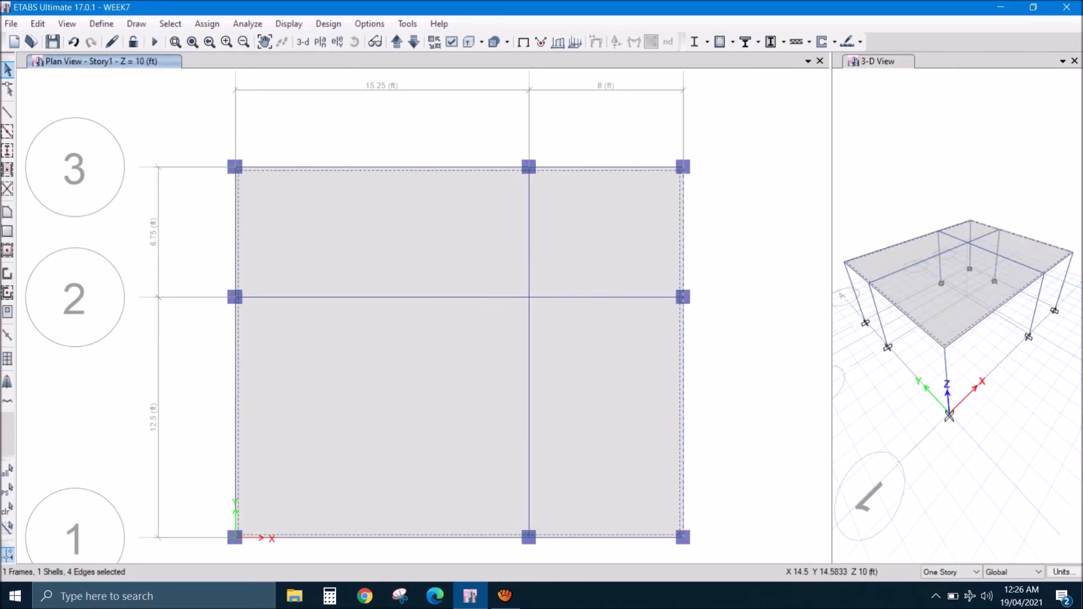
click(8, 510)
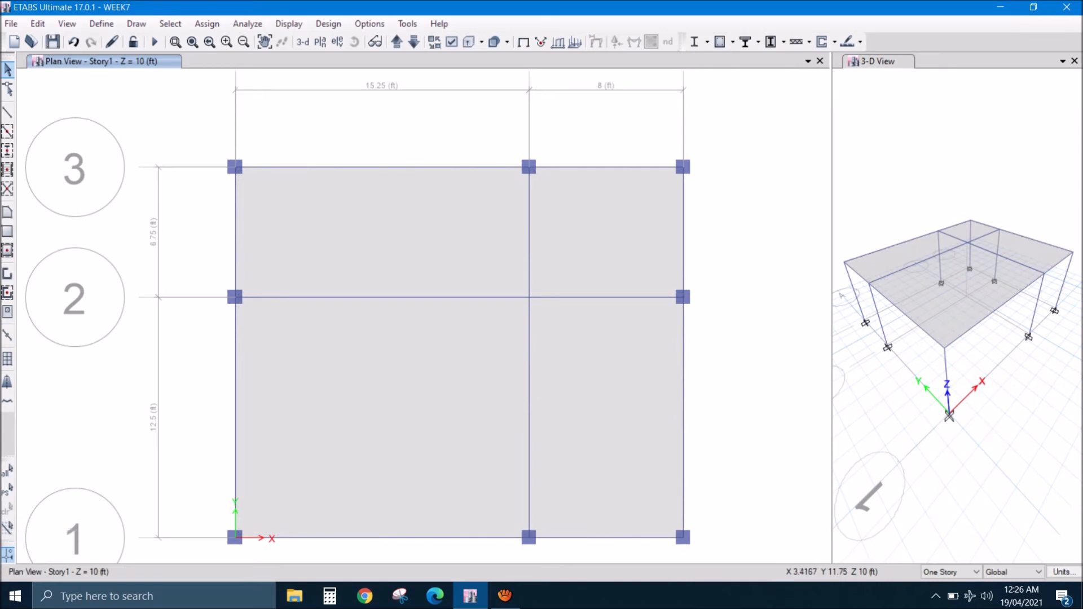
- Divide the Story1 slab at its intersections with visible grids, selected edge joints and selected frame objects
click(415, 388)
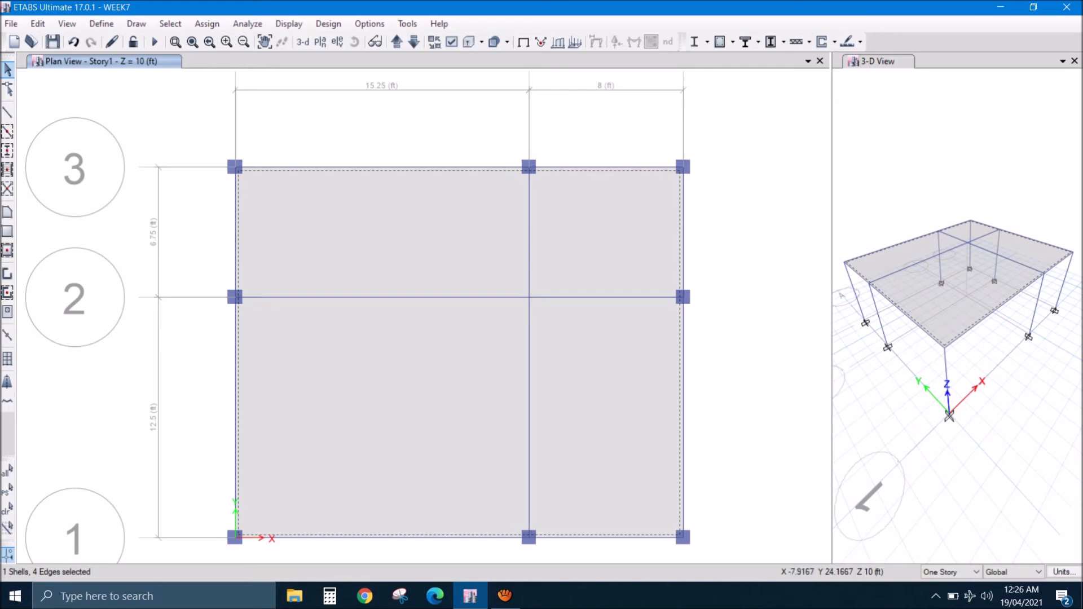
click(37, 23)
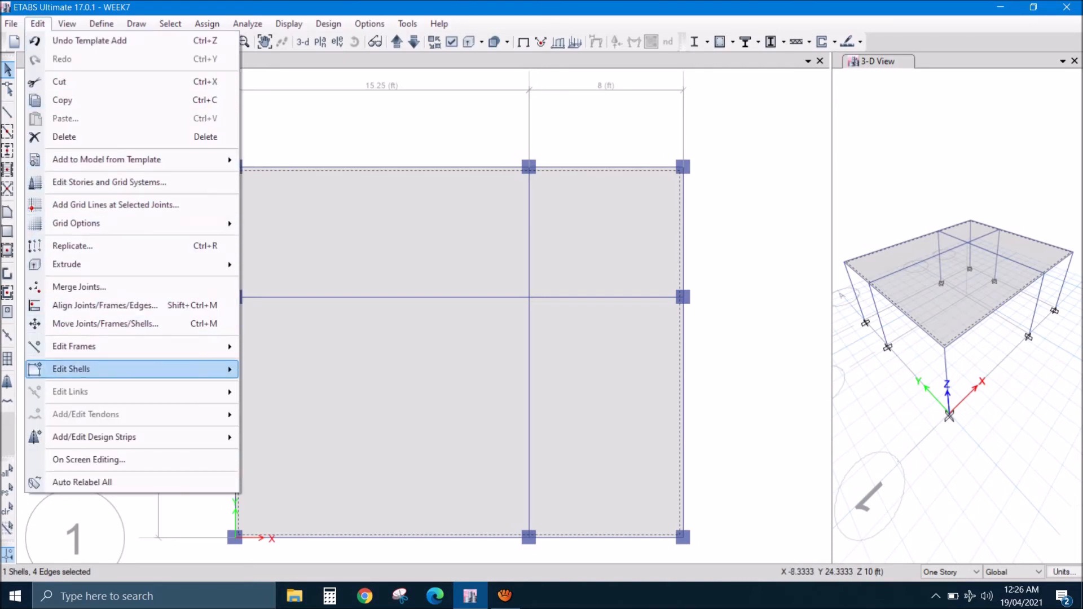
mouse_move(85, 369)
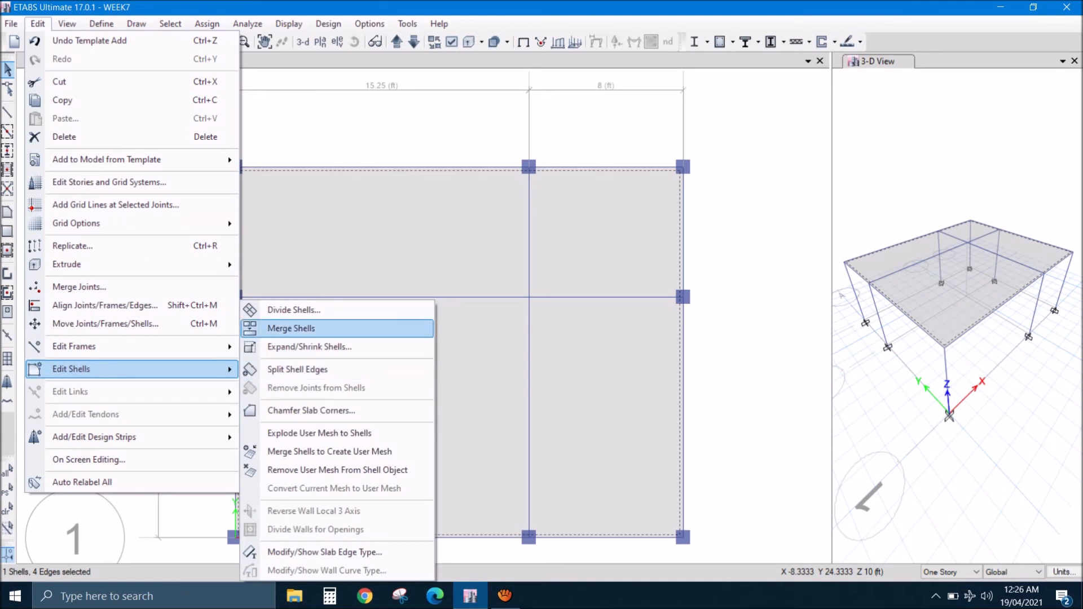
click(293, 310)
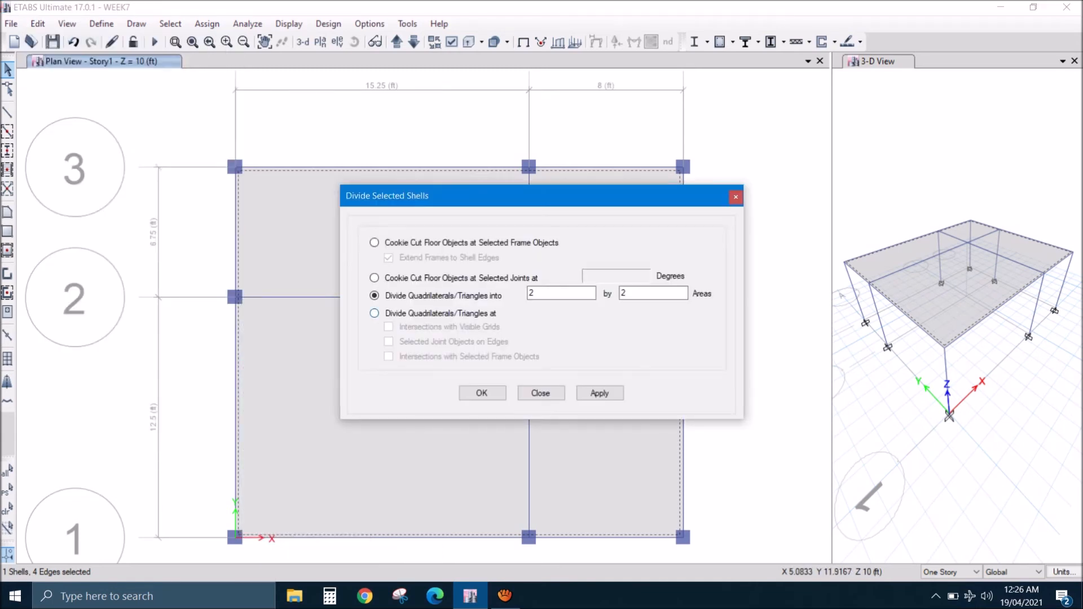
click(374, 313)
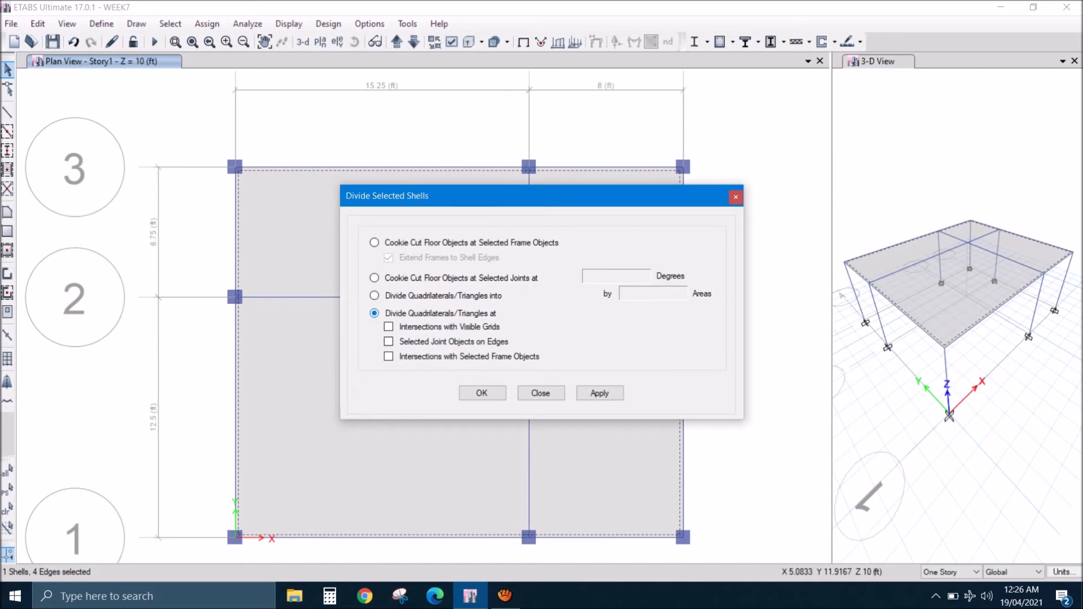
click(388, 327)
click(482, 389)
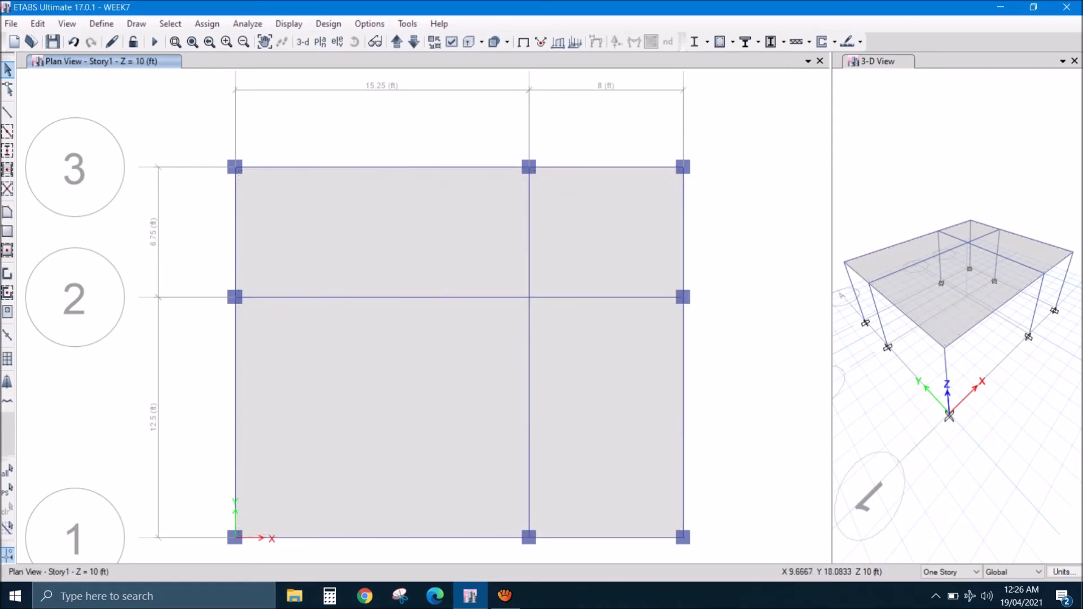
- Select all objects on the Story1 plan, including the four slab panels, and divide each panel into 4 by 4 areas
click(423, 230)
click(626, 220)
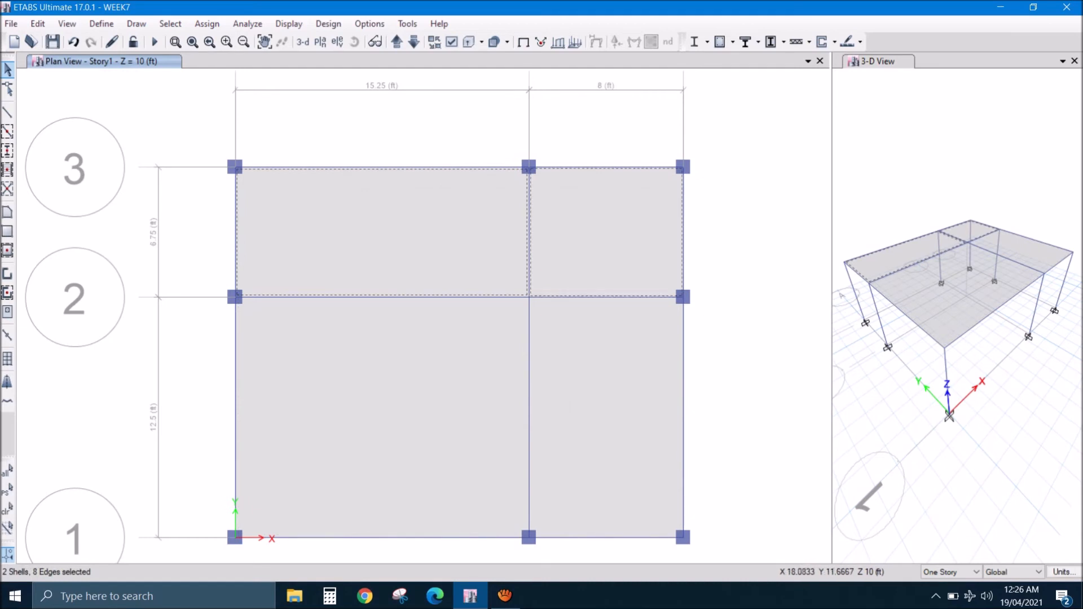
click(610, 395)
click(438, 358)
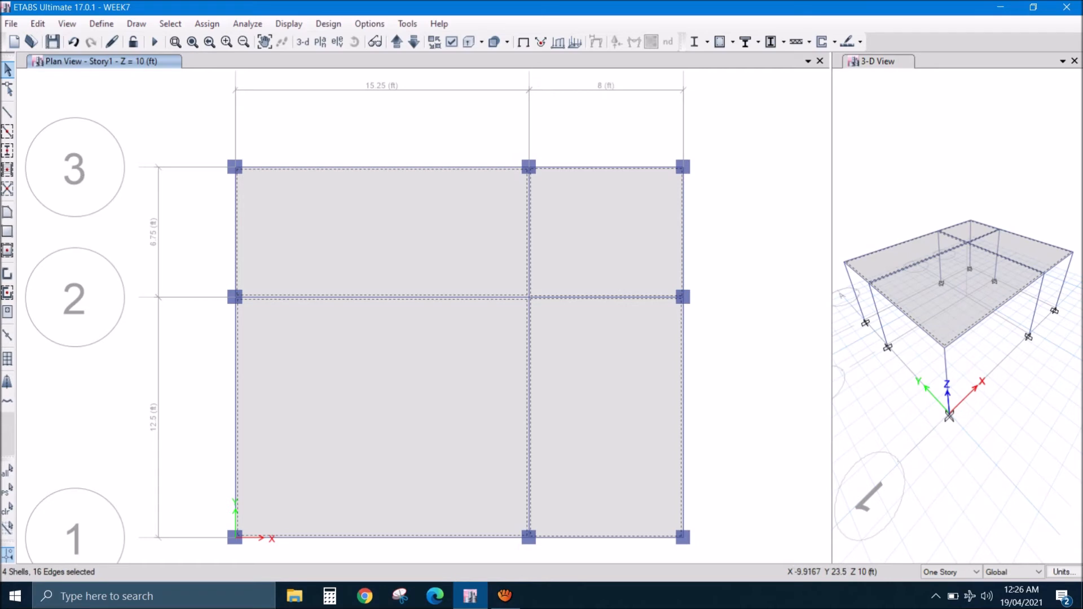
drag(183, 136, 740, 550)
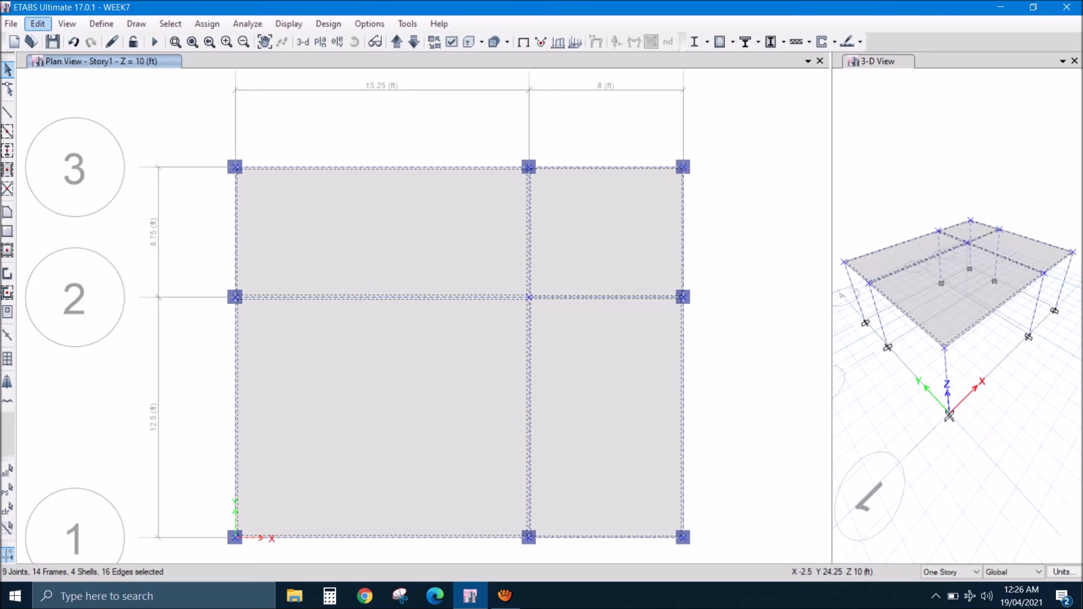
click(37, 23)
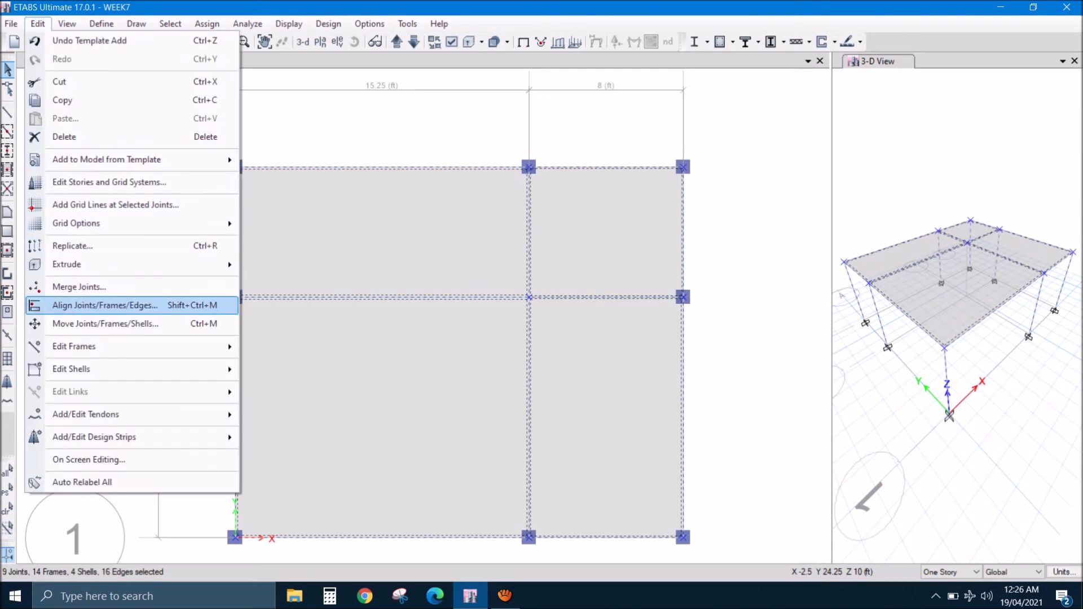
mouse_move(71, 369)
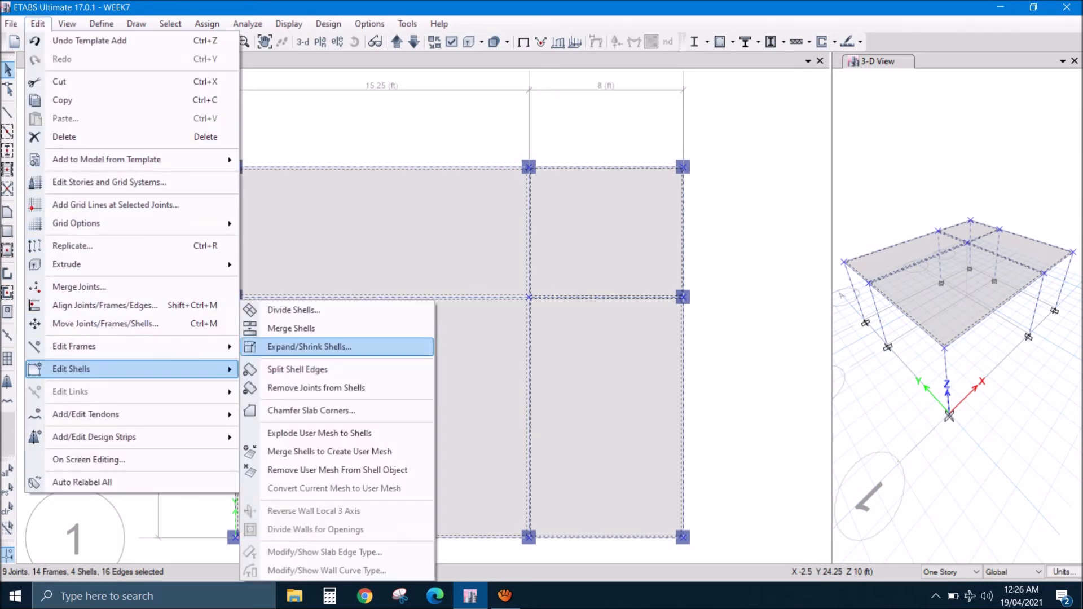
click(293, 310)
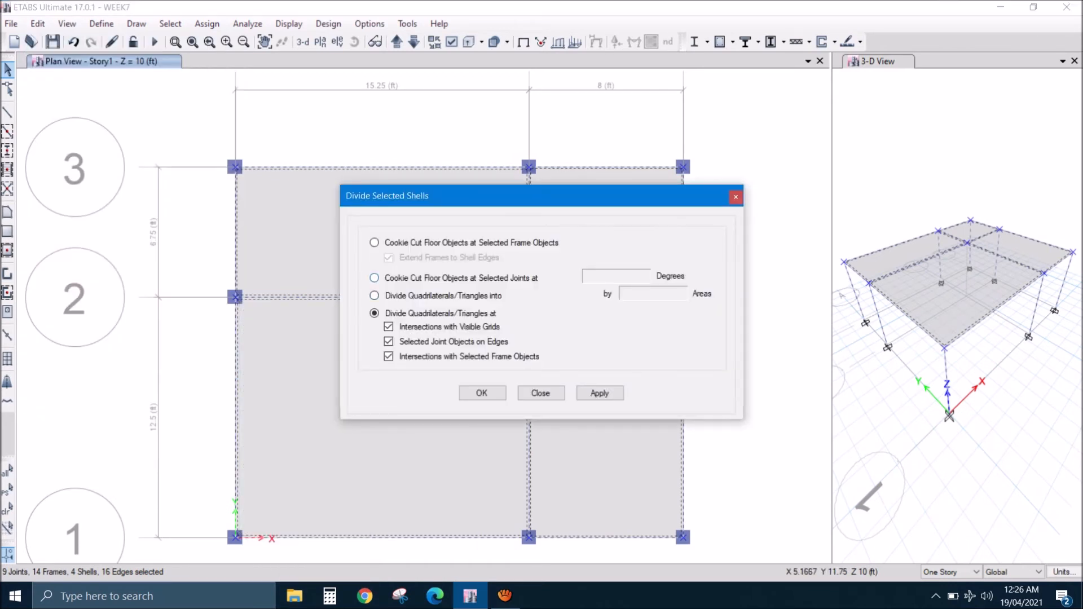
click(375, 295)
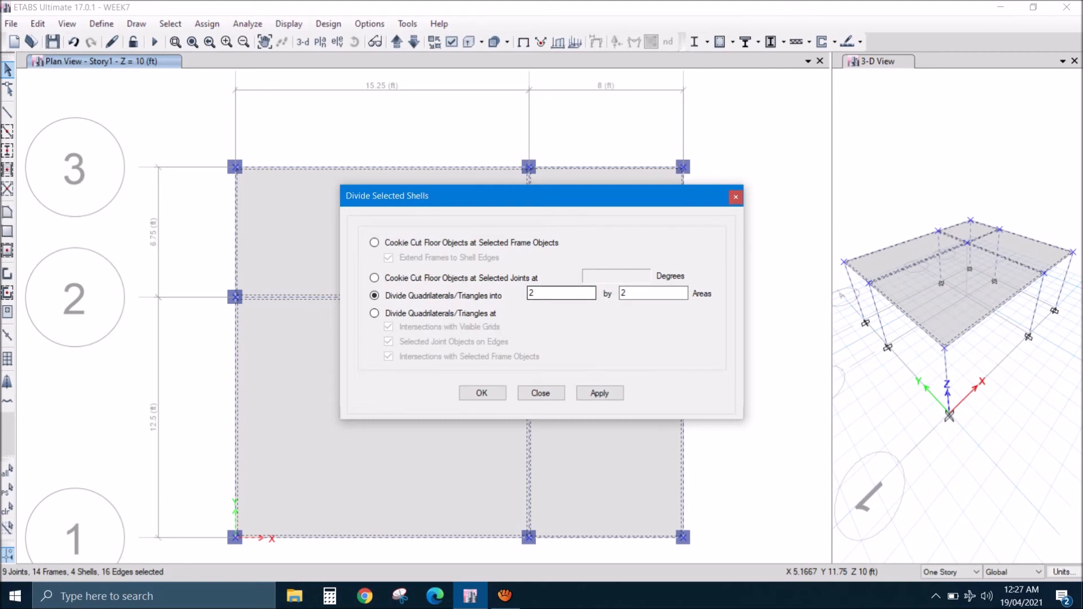
double_click(531, 293)
text(4)
key(Tab)
text(4)
key(Return)
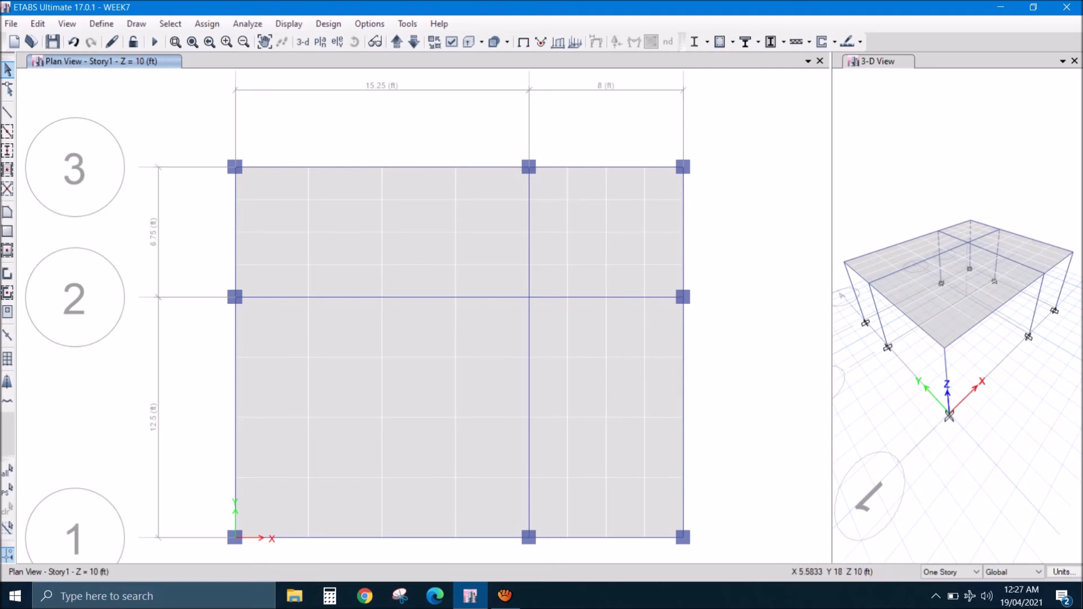
- Check the slab division by selecting twelve individual areas in the wider bay between grid lines 2 and 3
click(267, 183)
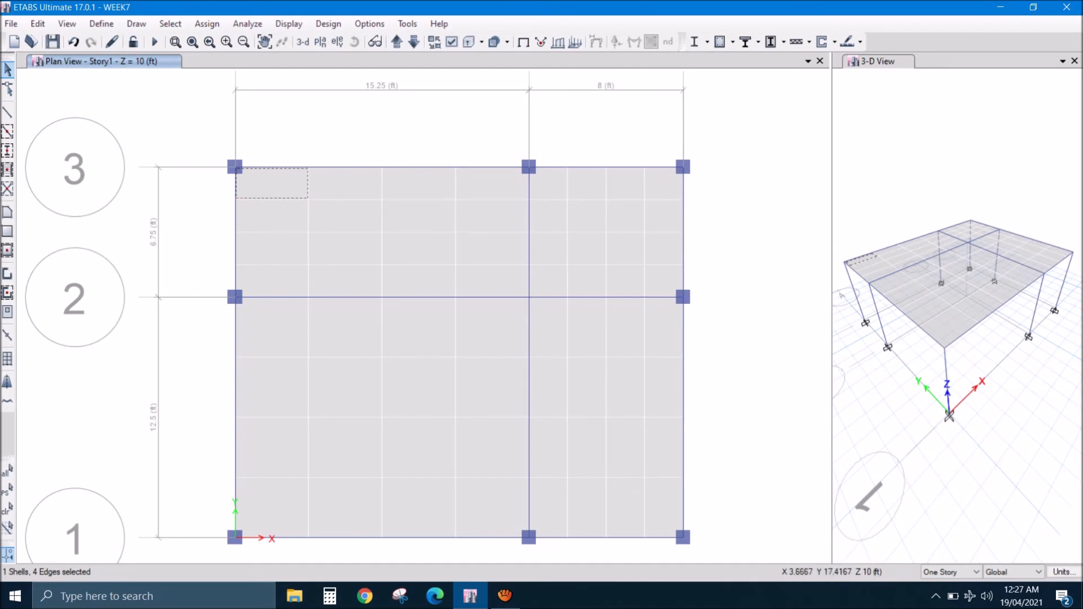
click(322, 213)
click(330, 186)
click(285, 209)
click(399, 190)
click(402, 214)
click(342, 248)
click(415, 248)
click(423, 283)
click(344, 281)
click(271, 280)
click(271, 248)
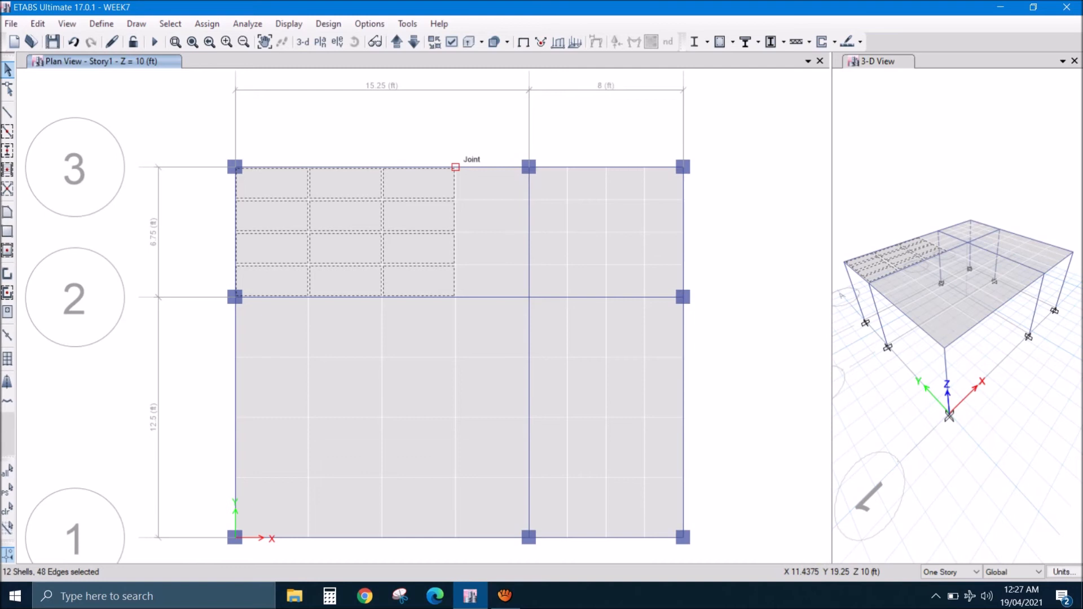
- Check the beam along grid line 3 and the slab joints on its wider span, and clear the selection
click(500, 167)
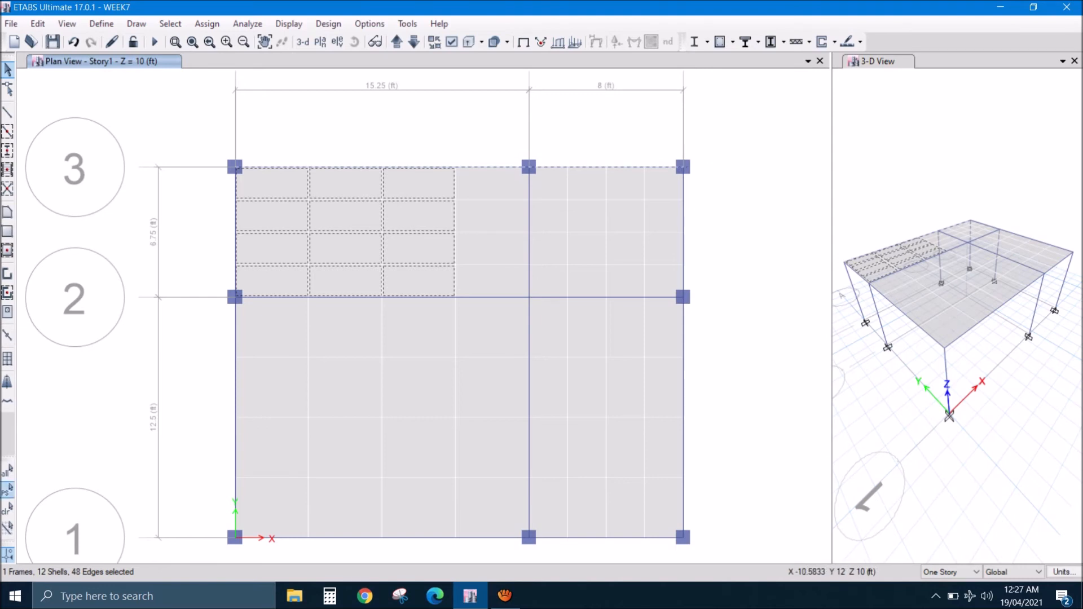
click(8, 509)
drag(185, 130, 539, 177)
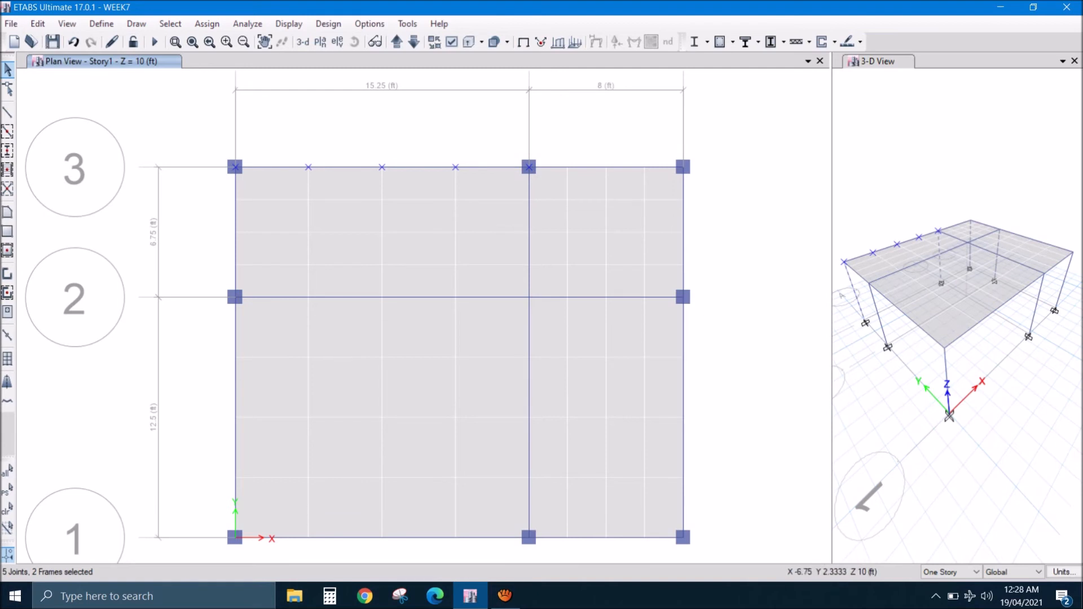
click(7, 507)
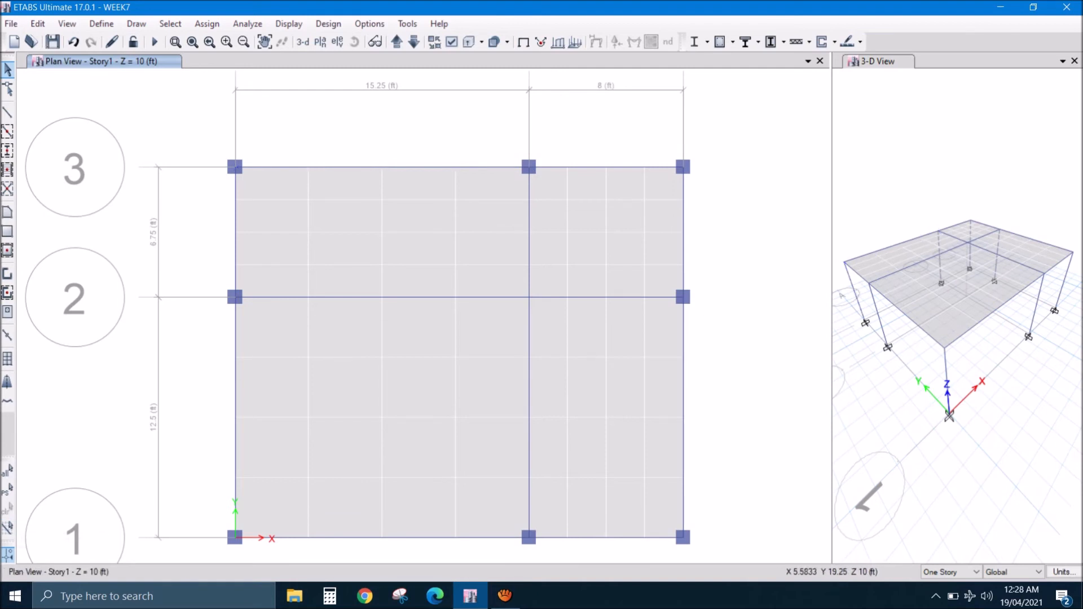
- Divide the six beams on the Story1 plan at their intersections with visible grid lines and check the beam along grid line 3
click(343, 167)
click(544, 298)
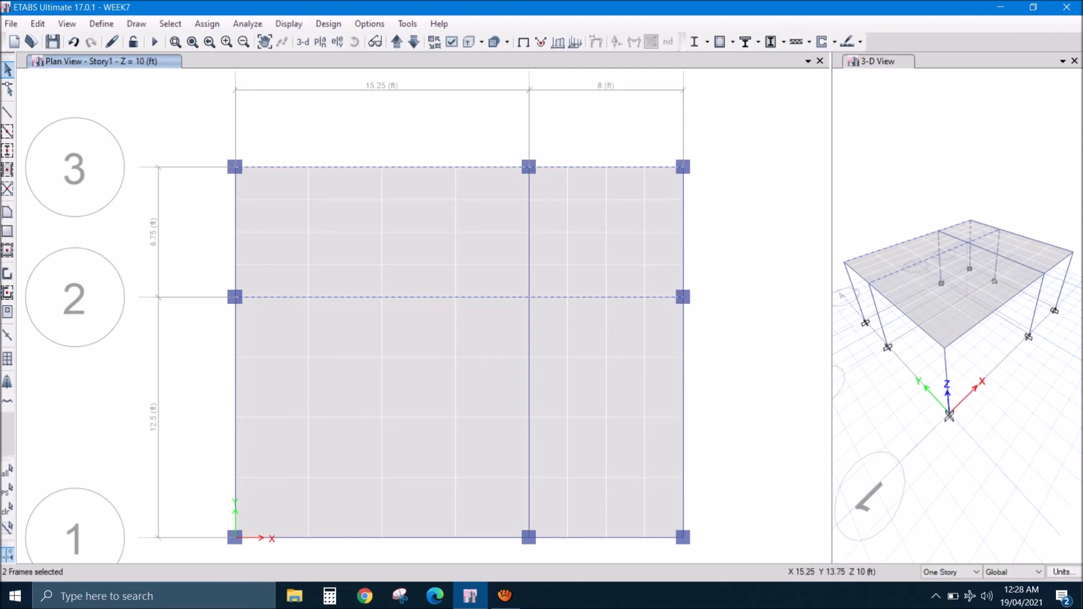
click(529, 276)
click(683, 264)
click(564, 537)
click(235, 353)
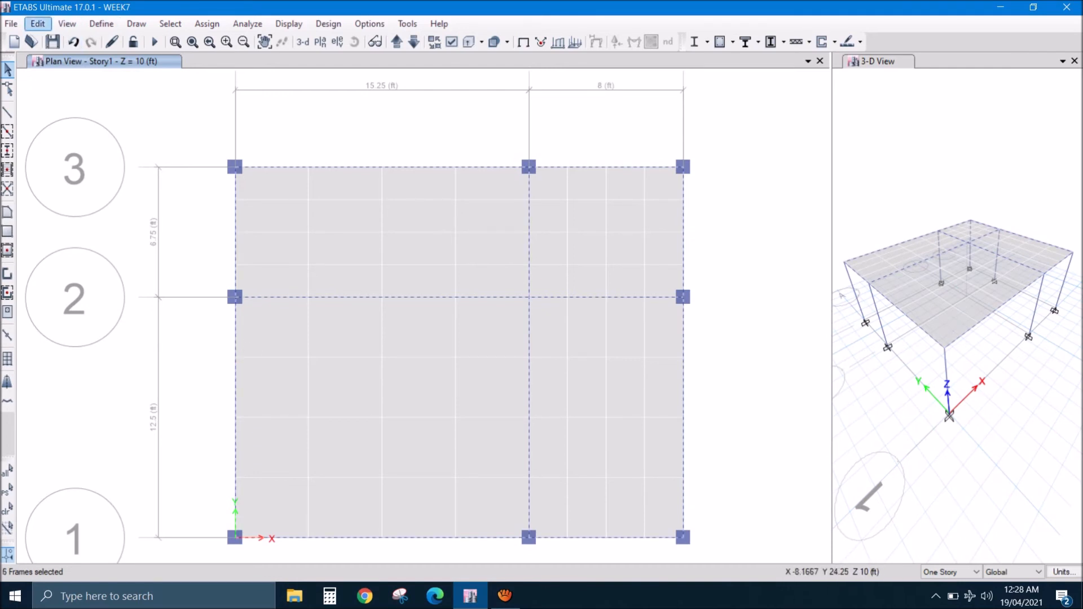
click(38, 23)
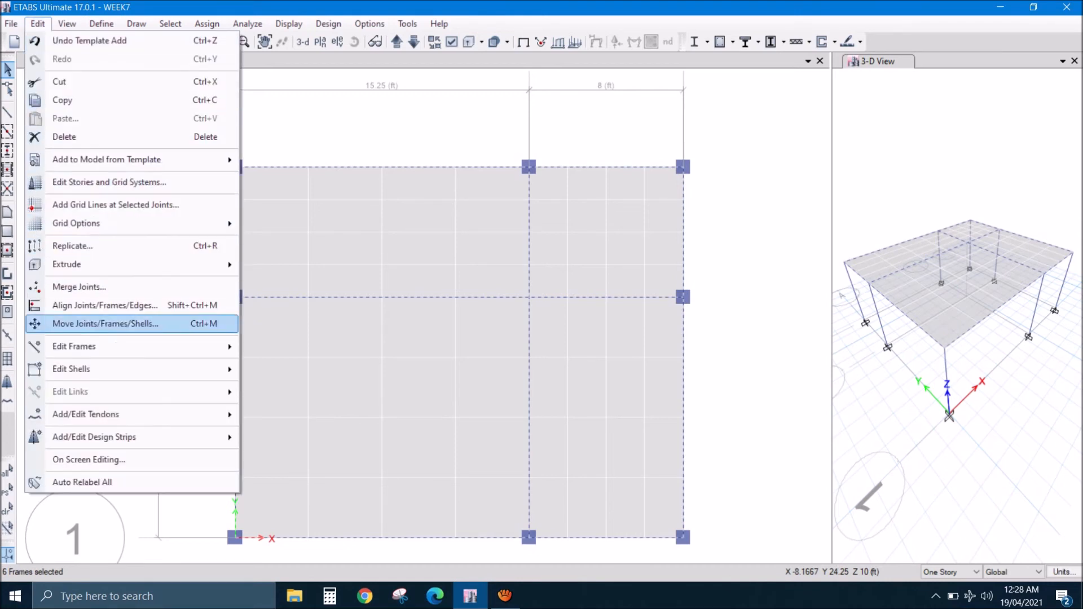
mouse_move(141, 346)
click(282, 345)
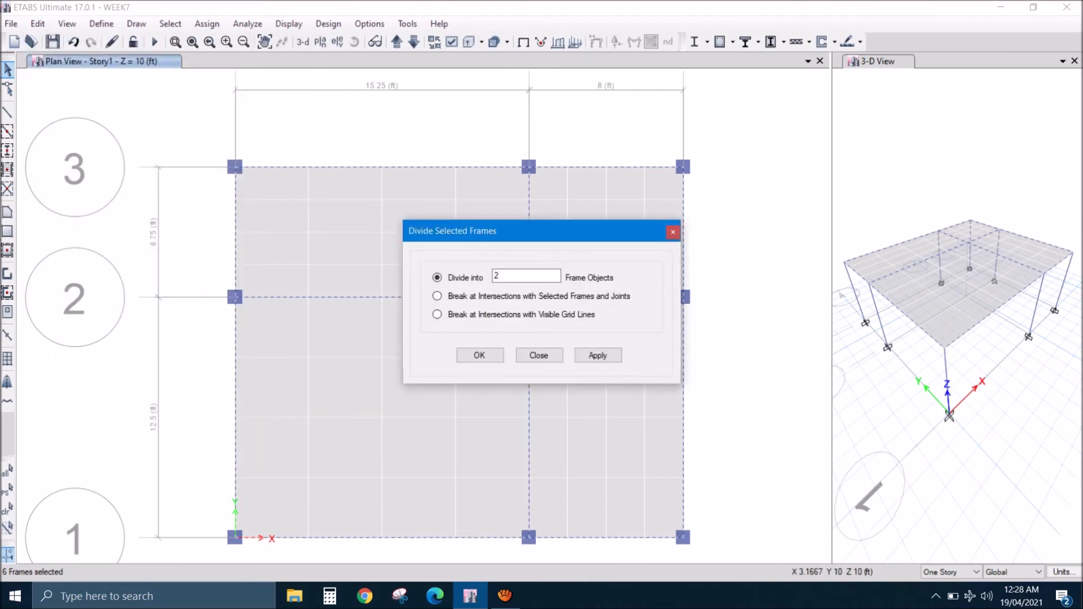
click(438, 297)
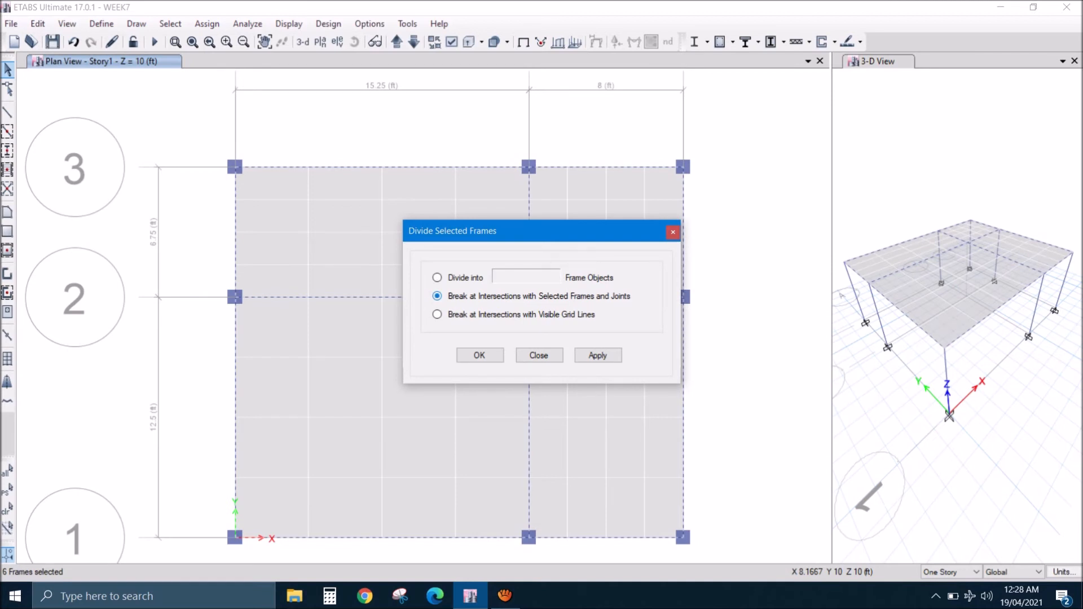
click(437, 314)
click(479, 356)
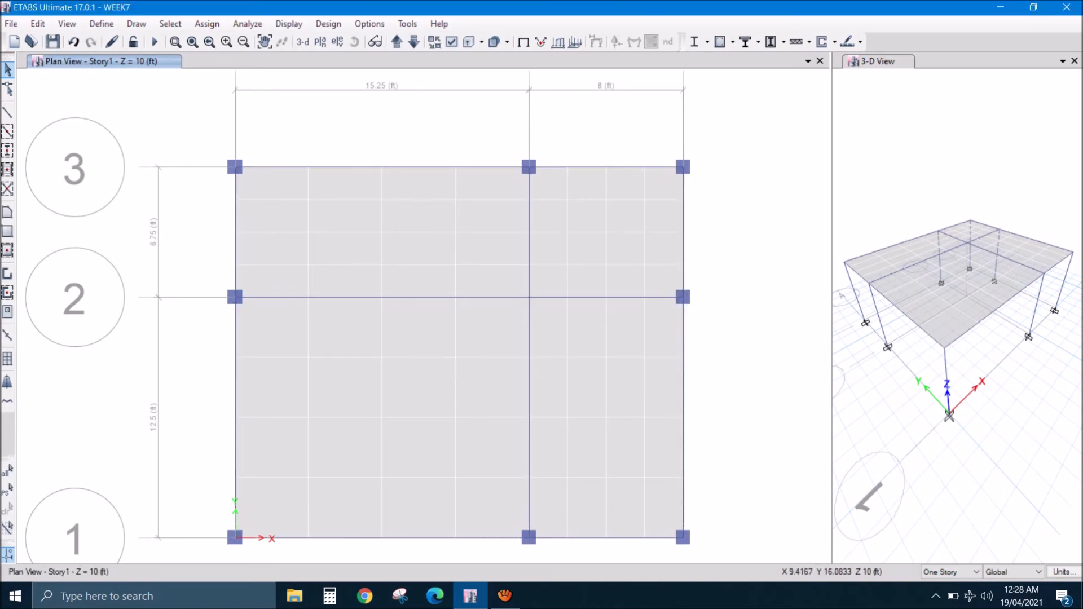
click(422, 168)
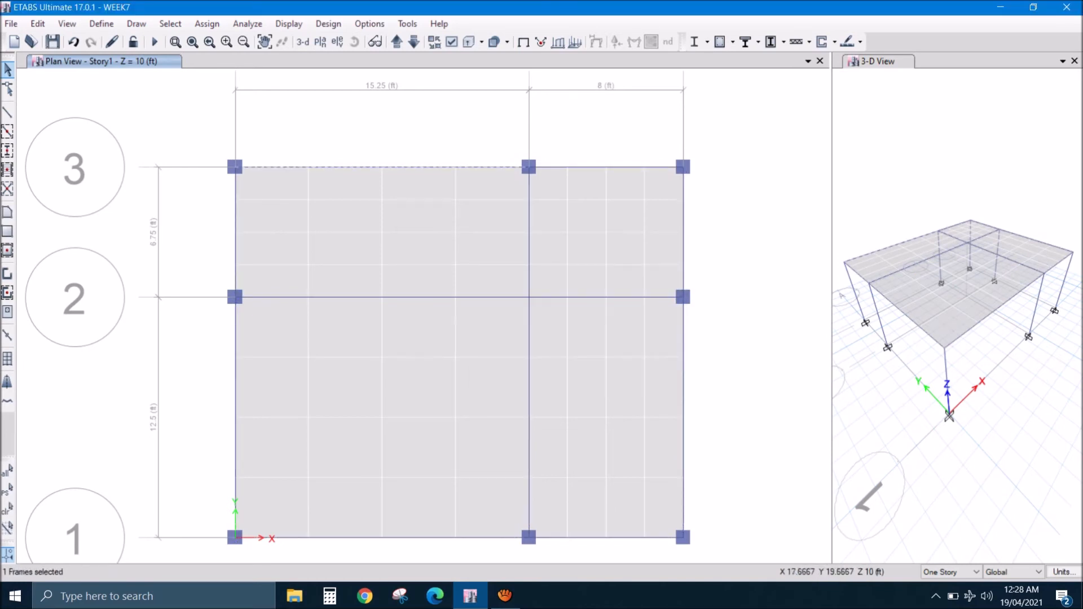
- Select everything on the Story1 plan and break the frames at their intersections with selected frames and joints
drag(175, 136, 795, 558)
click(38, 23)
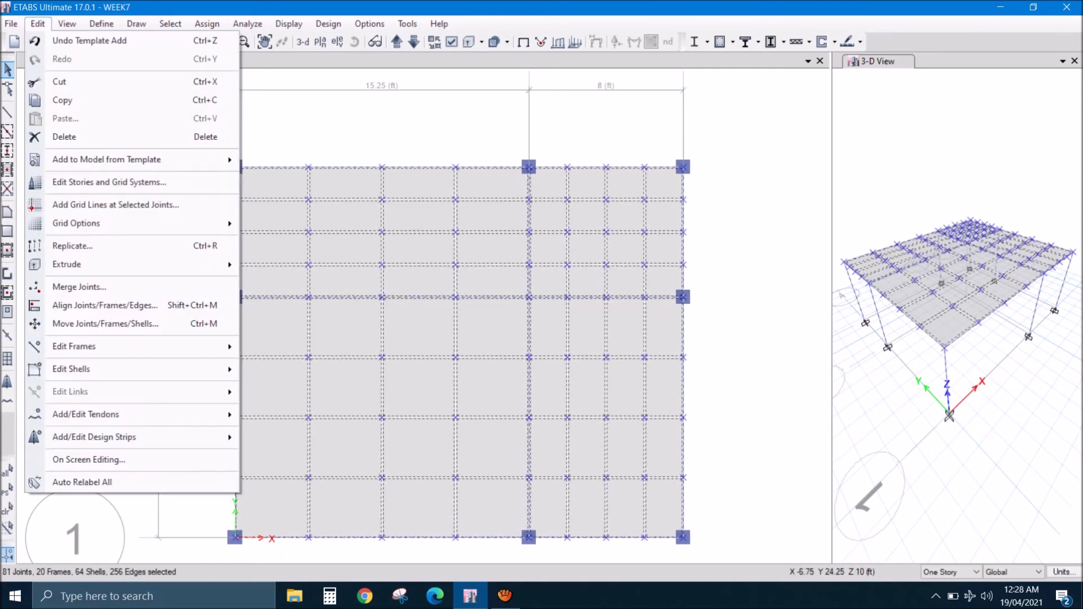
mouse_move(113, 346)
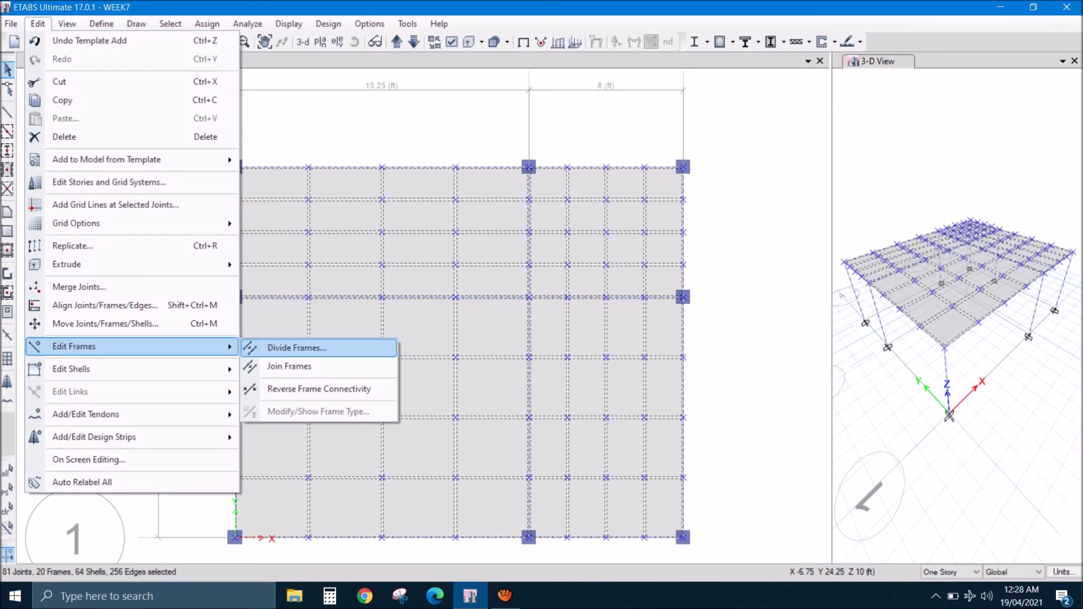
click(282, 346)
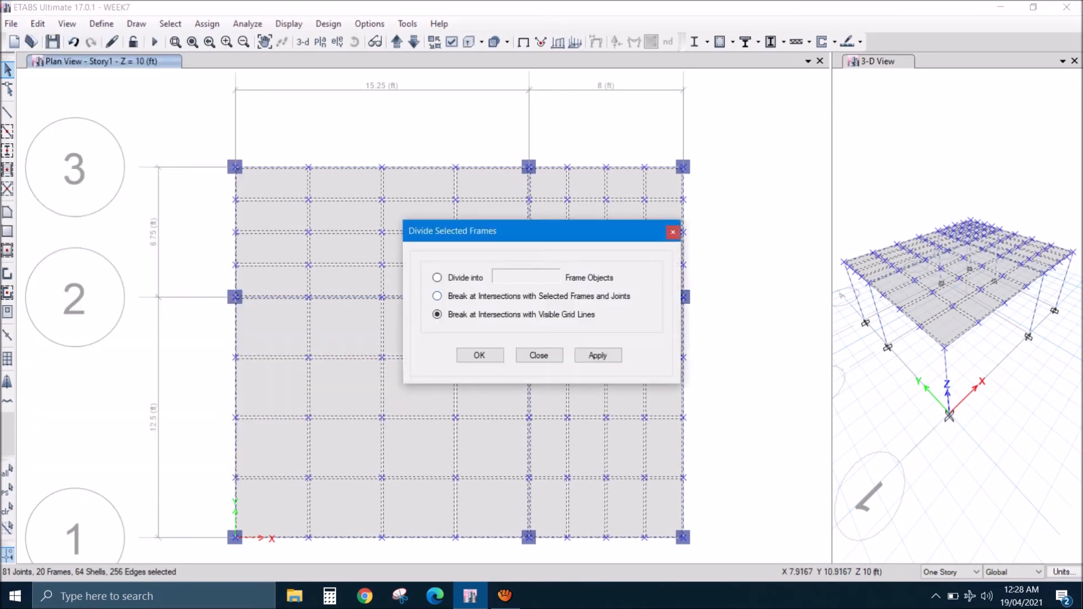
click(437, 296)
click(480, 356)
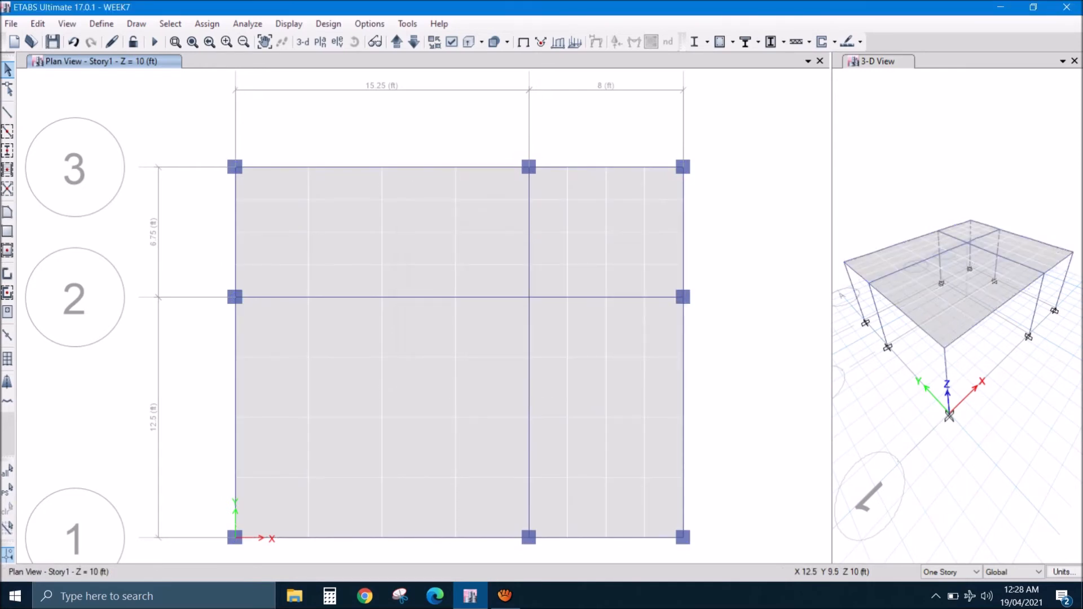
- Check the beam division by selecting three separate segments along grid line 3 in the 15.25 ft bay
click(411, 168)
click(343, 167)
click(282, 167)
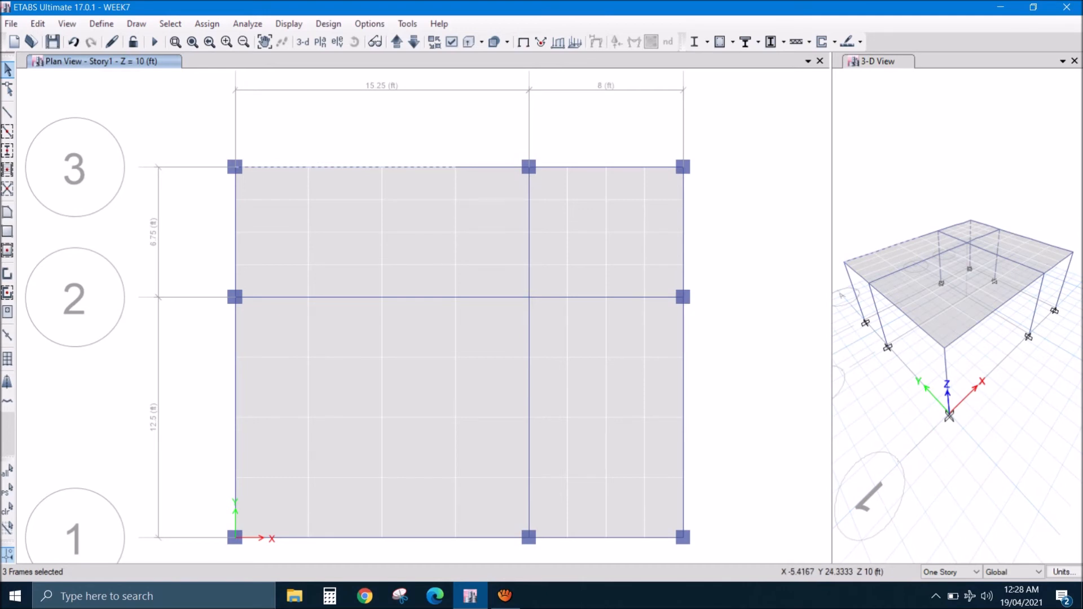
- Run the analysis and display the Story1 plan's deformed shape for the SERVICE LOAD combo with Displacement UZ contours
click(154, 42)
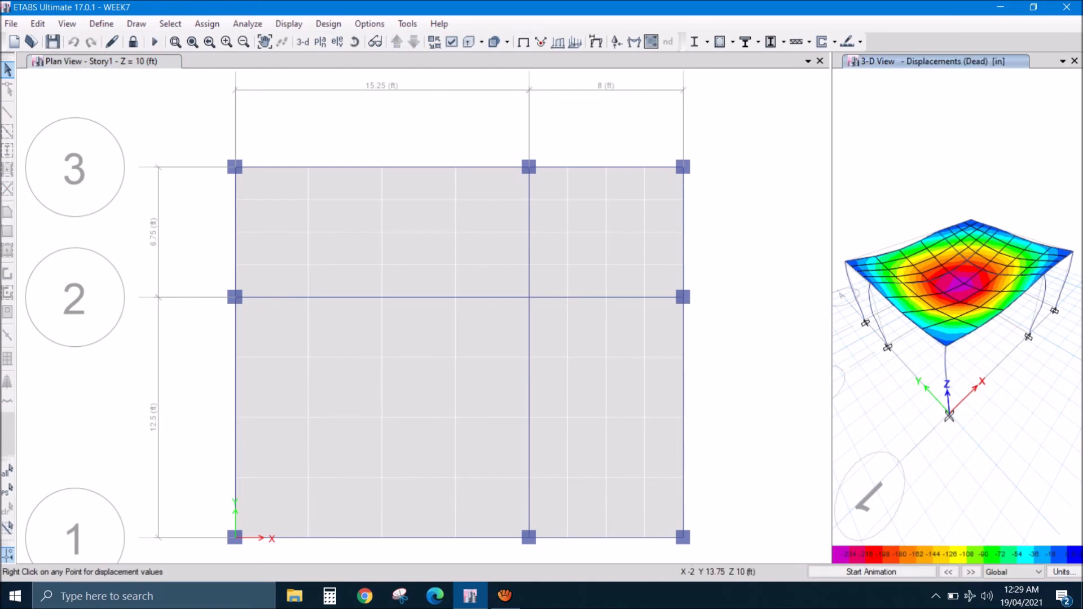
click(472, 118)
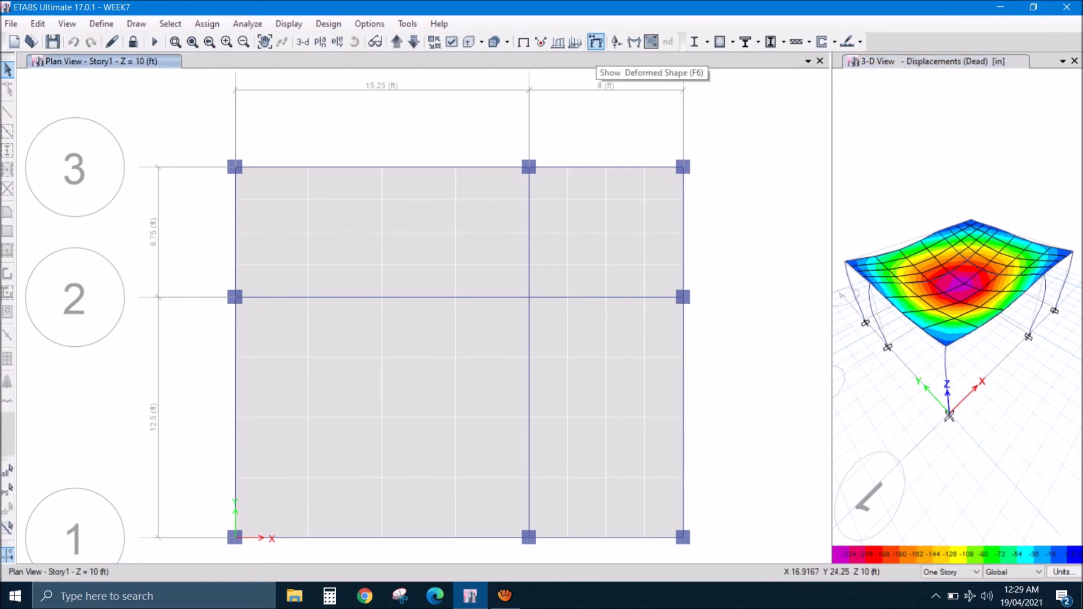
click(596, 41)
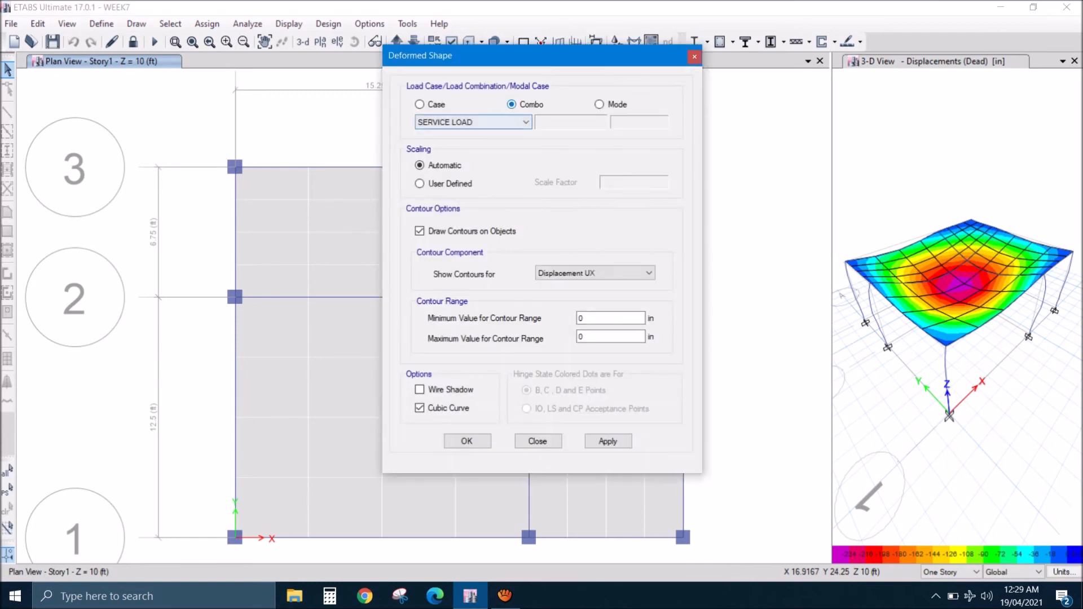
click(649, 273)
click(587, 306)
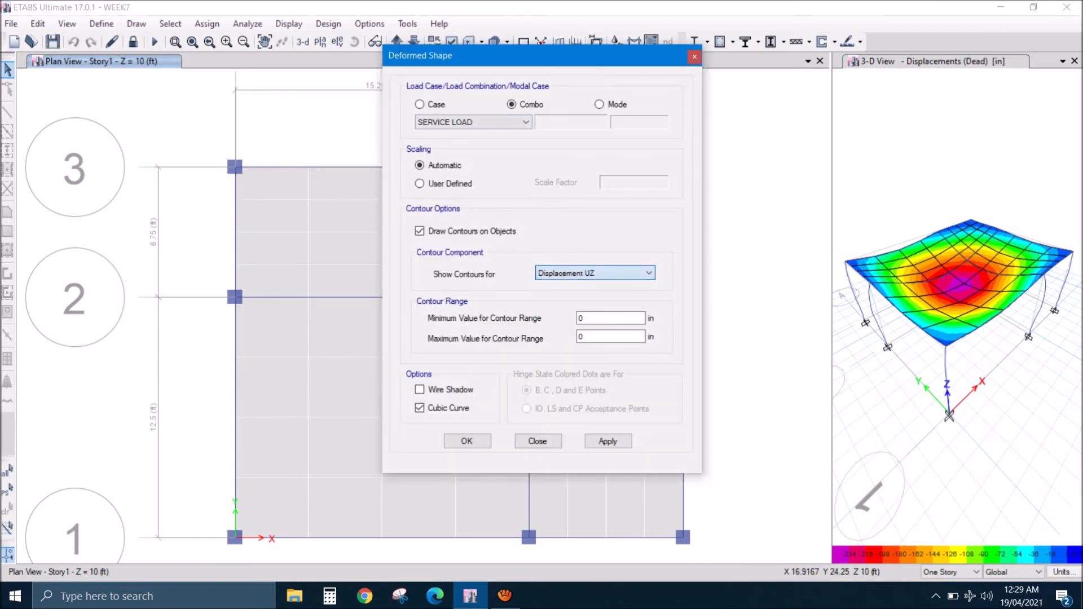
click(467, 440)
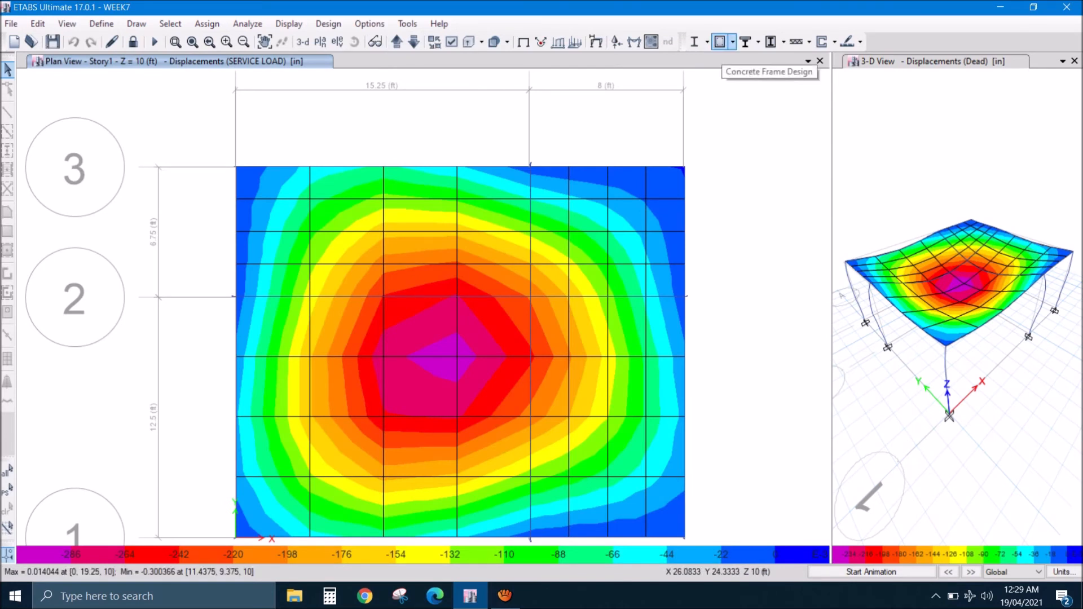
- Run the concrete frame design and review the design information of the red beam segment along grid line 3 in the 8 ft bay
click(720, 42)
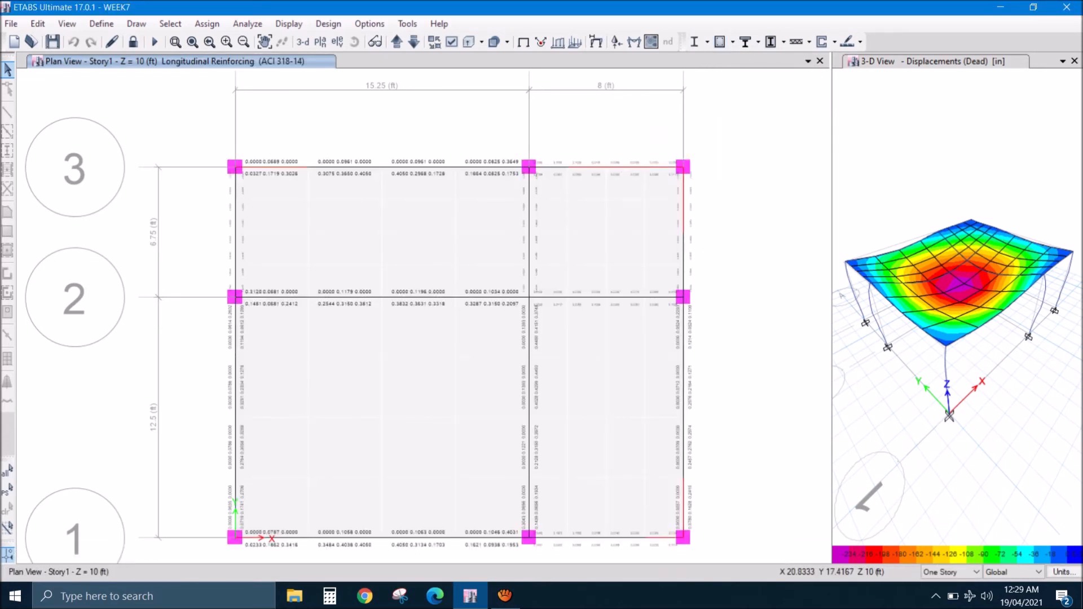
scroll(608, 163, up, 3)
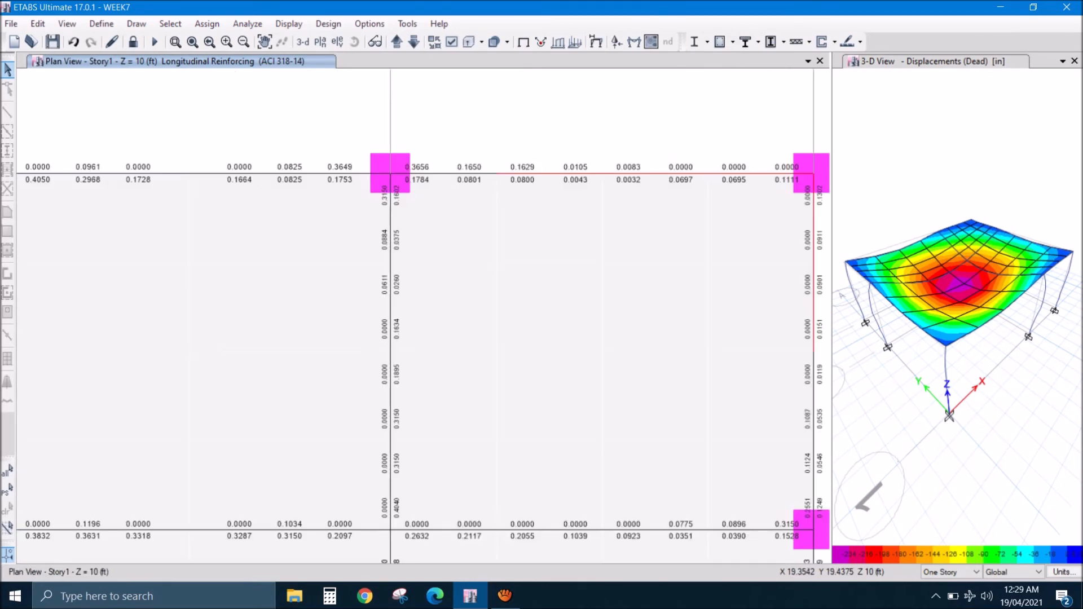
mouse_move(570, 173)
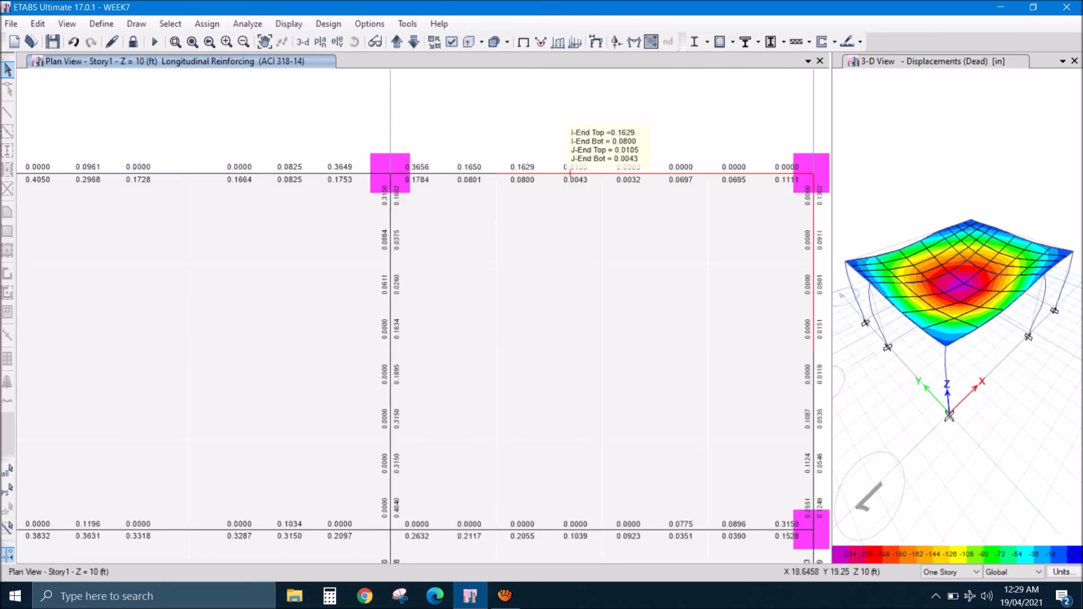
right_click(569, 174)
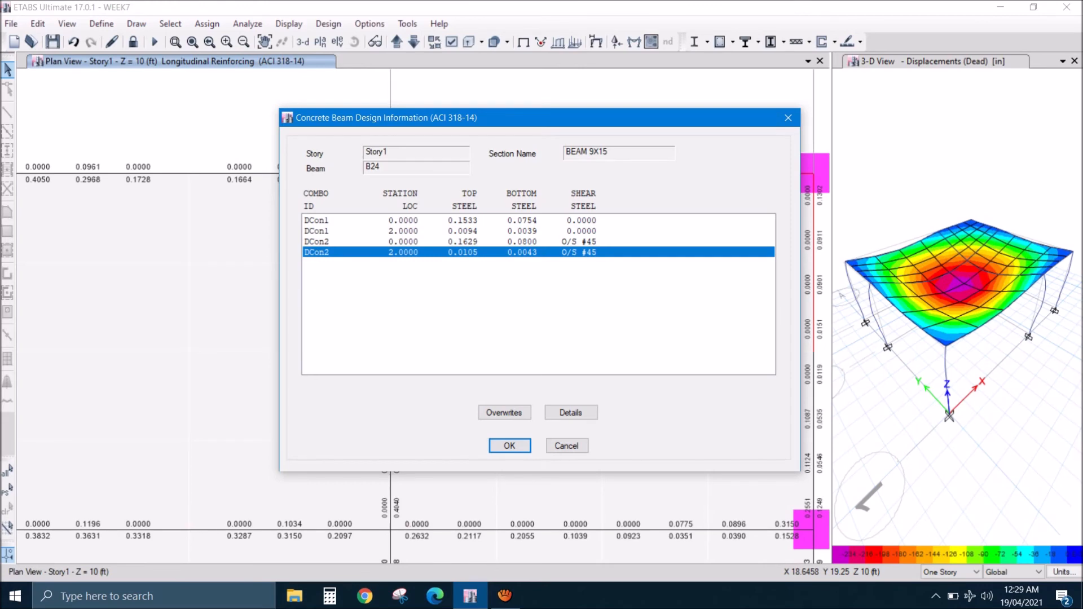
click(509, 446)
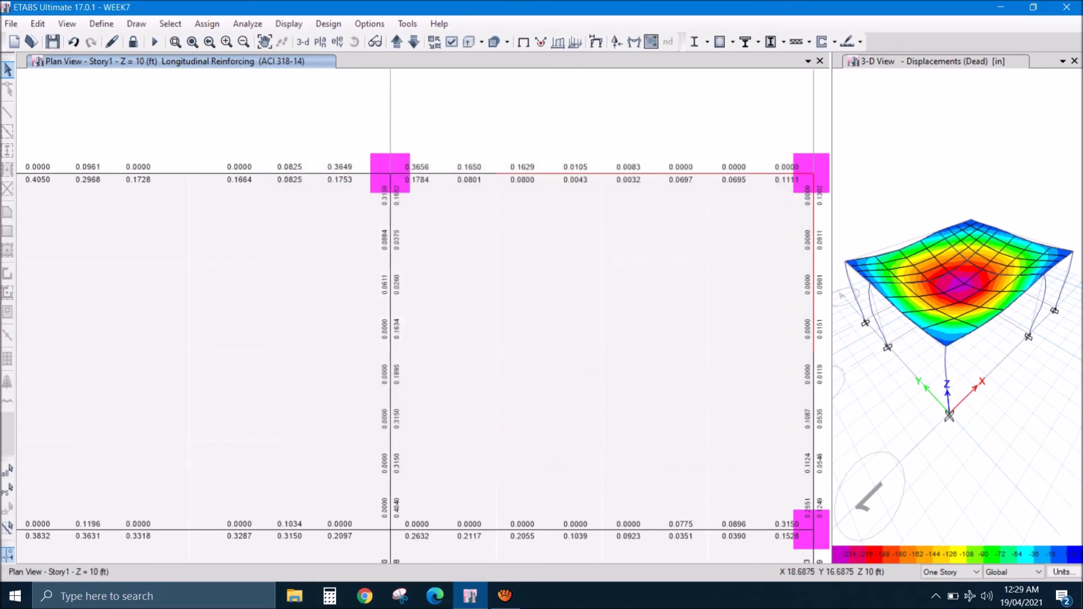
scroll(572, 309, down, 3)
middle_drag(534, 380, 569, 231)
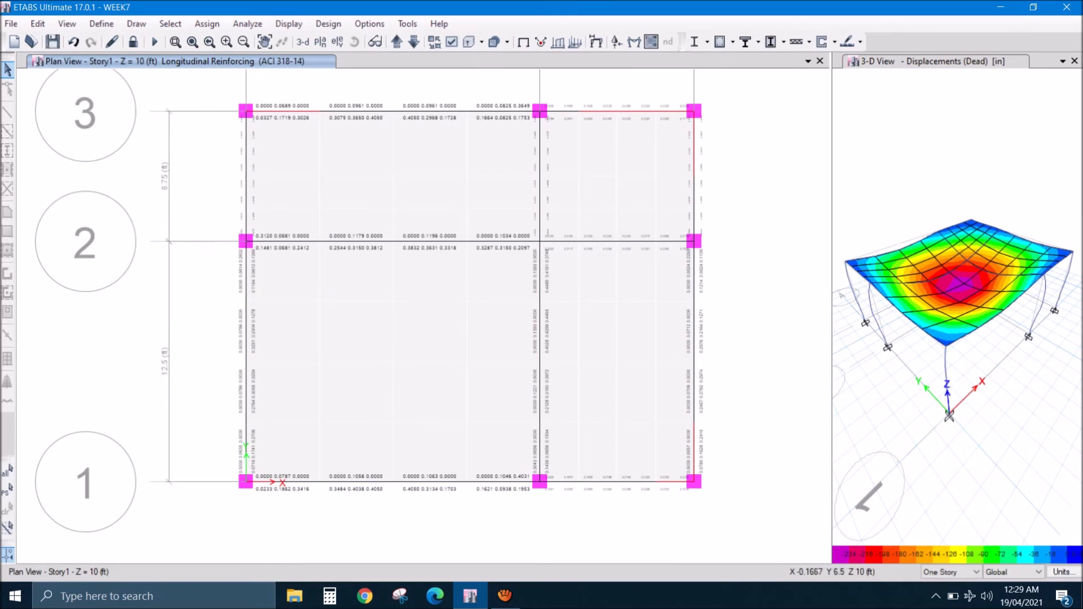
mouse_move(411, 480)
mouse_move(672, 108)
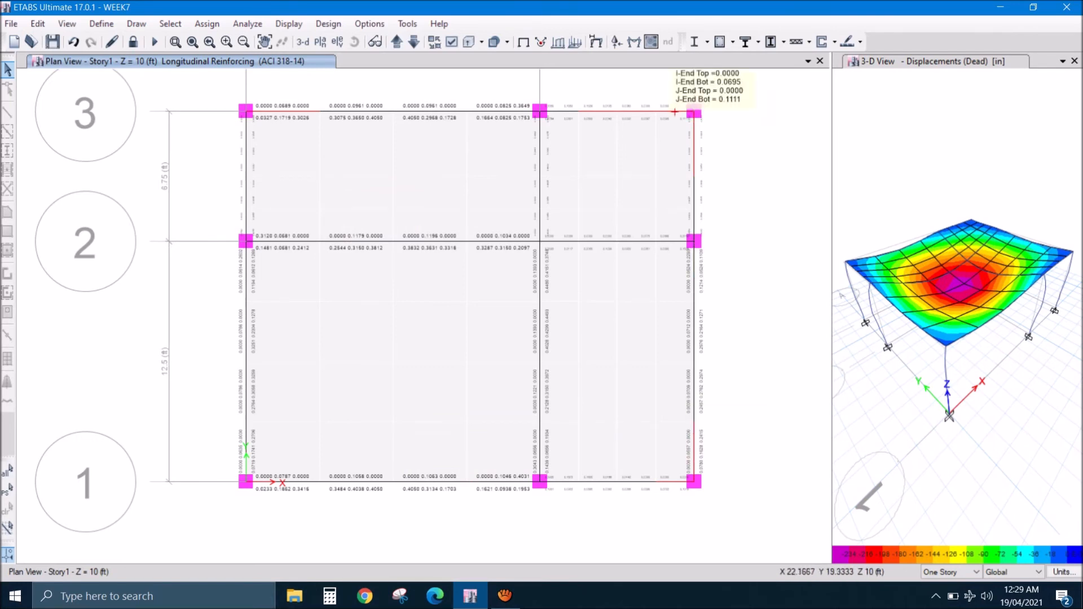
mouse_move(272, 111)
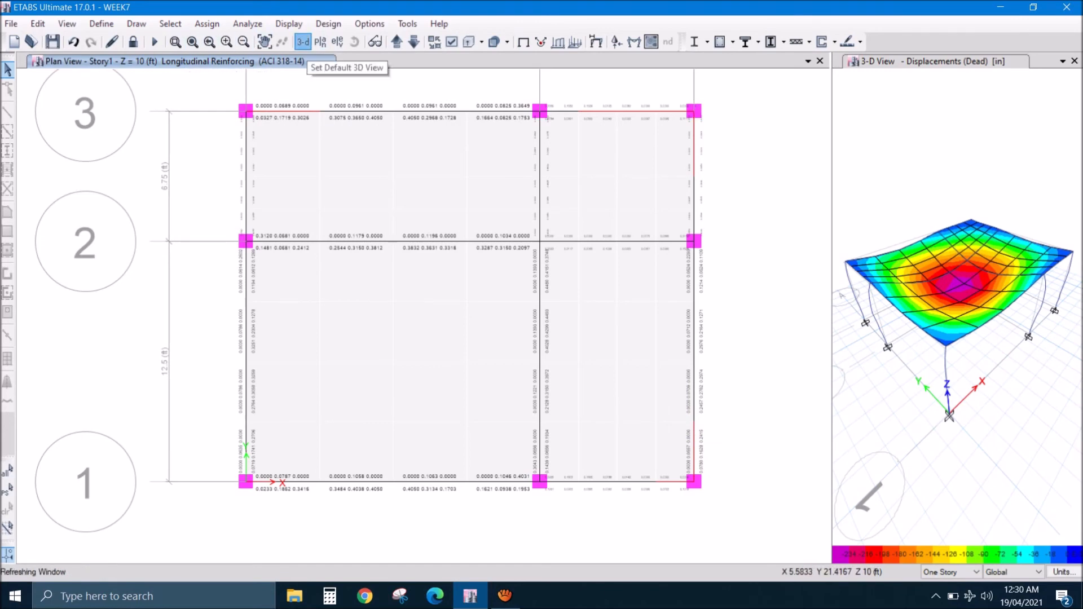
- Show the longitudinal reinforcing in the default 3D view and inspect the columns from a low angle
click(303, 42)
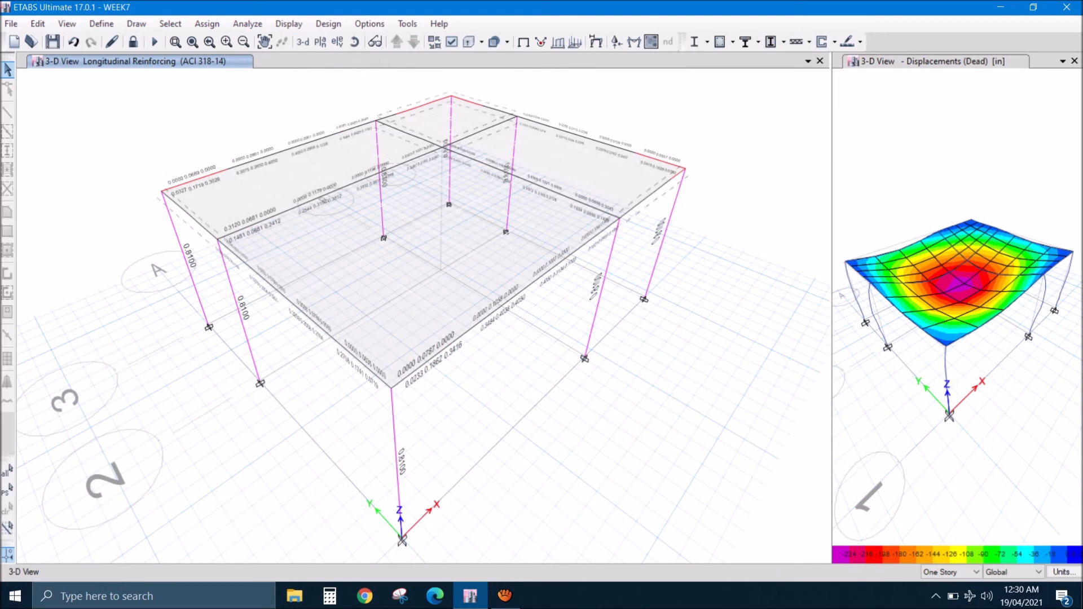
click(354, 42)
drag(373, 339, 299, 238)
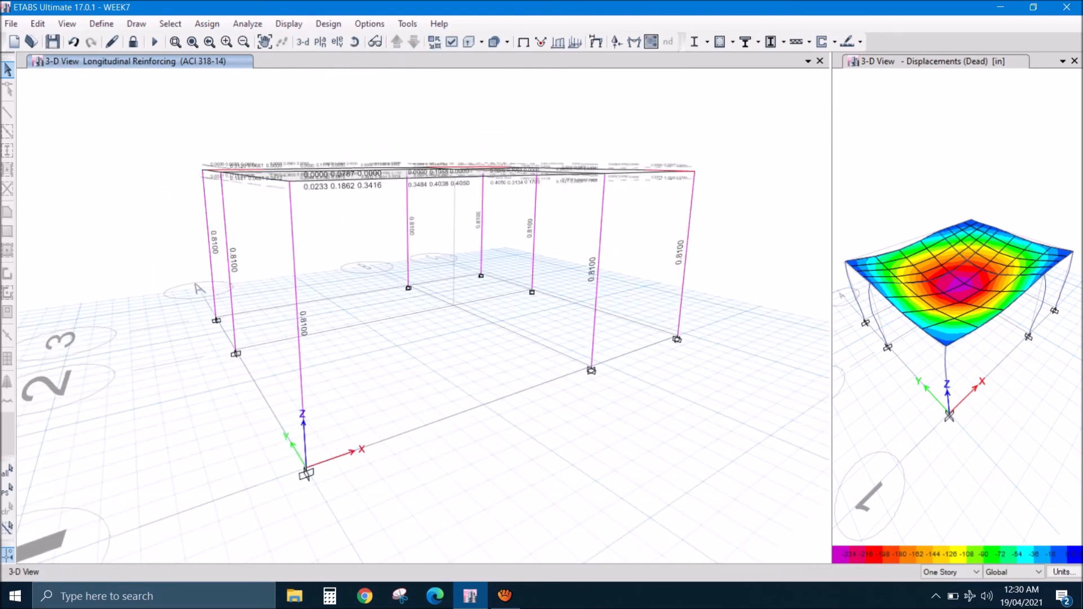
mouse_move(596, 307)
- Switch to PowerPoint by opening week-7.pptx from the week-7 folder in CACED, and show the Area of Groups of Standard Bars table on slide 9
click(1001, 7)
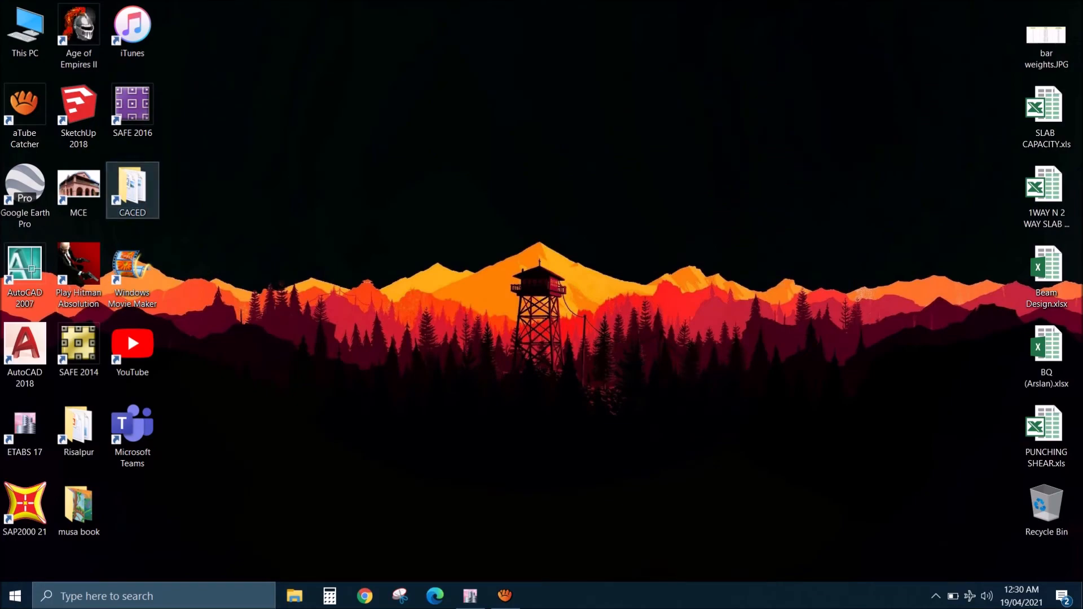
double_click(132, 190)
click(372, 274)
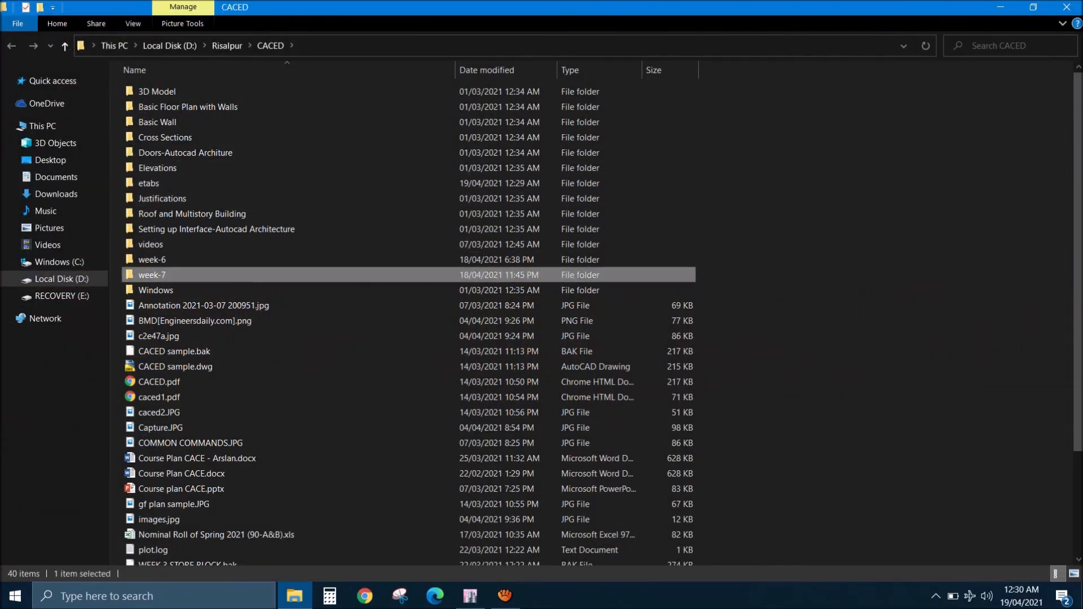
double_click(152, 275)
double_click(162, 183)
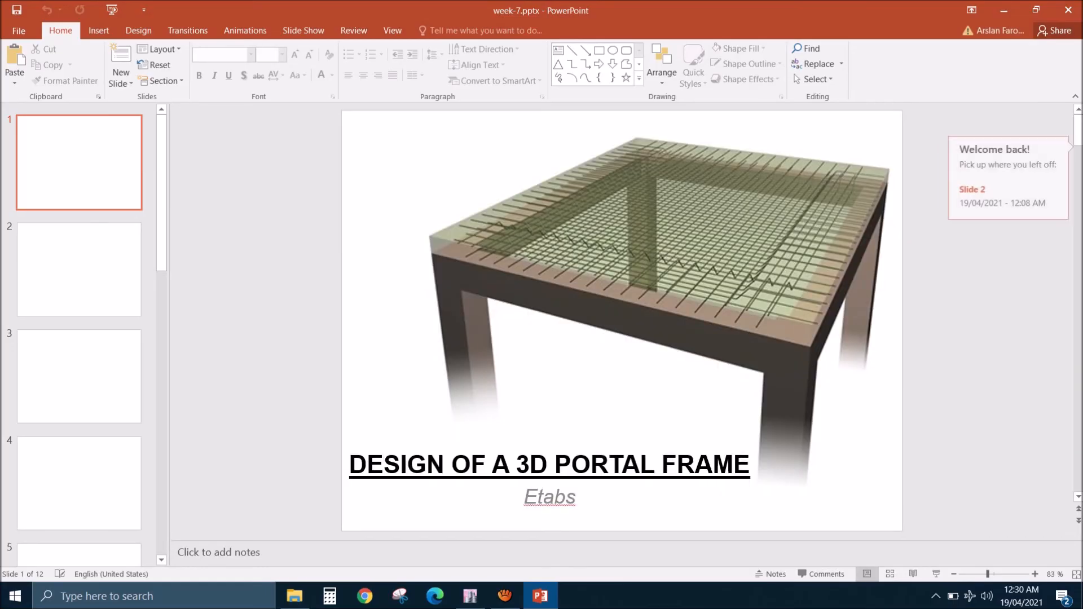
drag(162, 189, 161, 476)
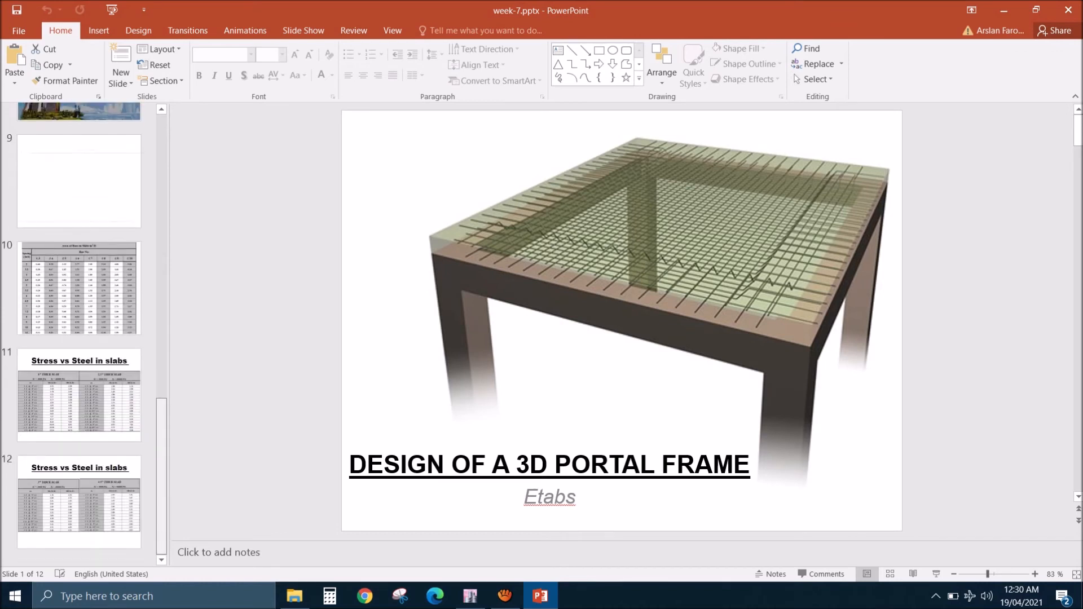
click(110, 189)
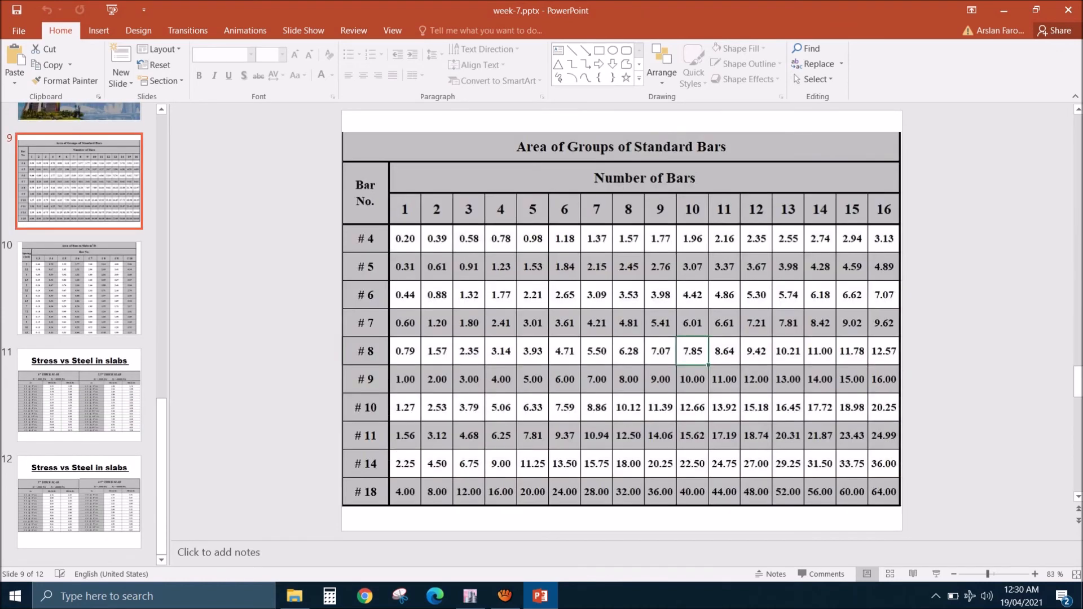
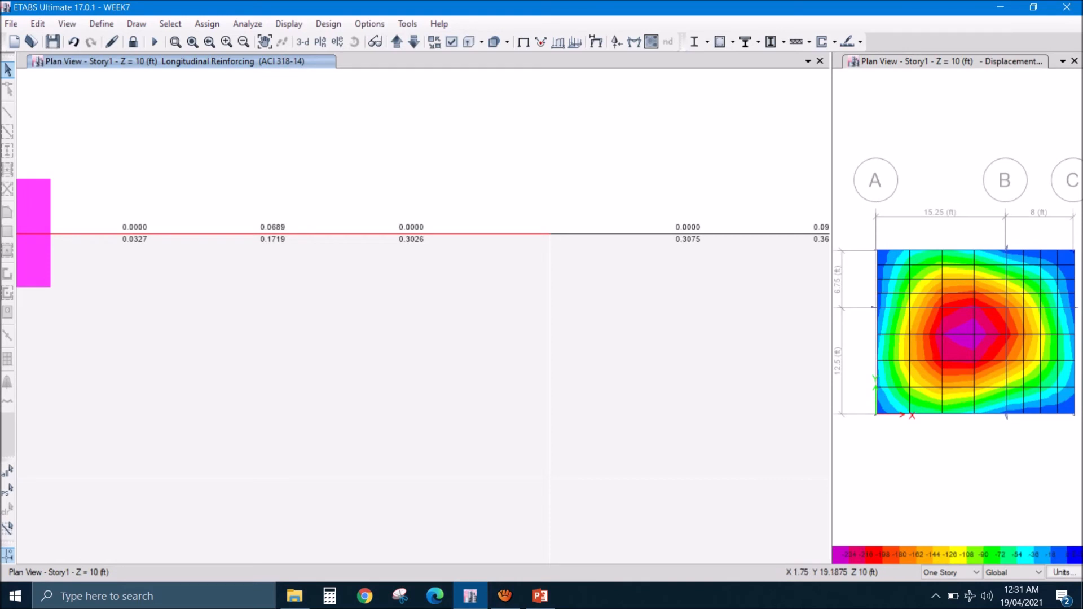
- Switch to ETABS and examine the top and bottom longitudinal reinforcement areas of the grid line 3 beam from column A to column B
middle_drag(417, 261, 324, 272)
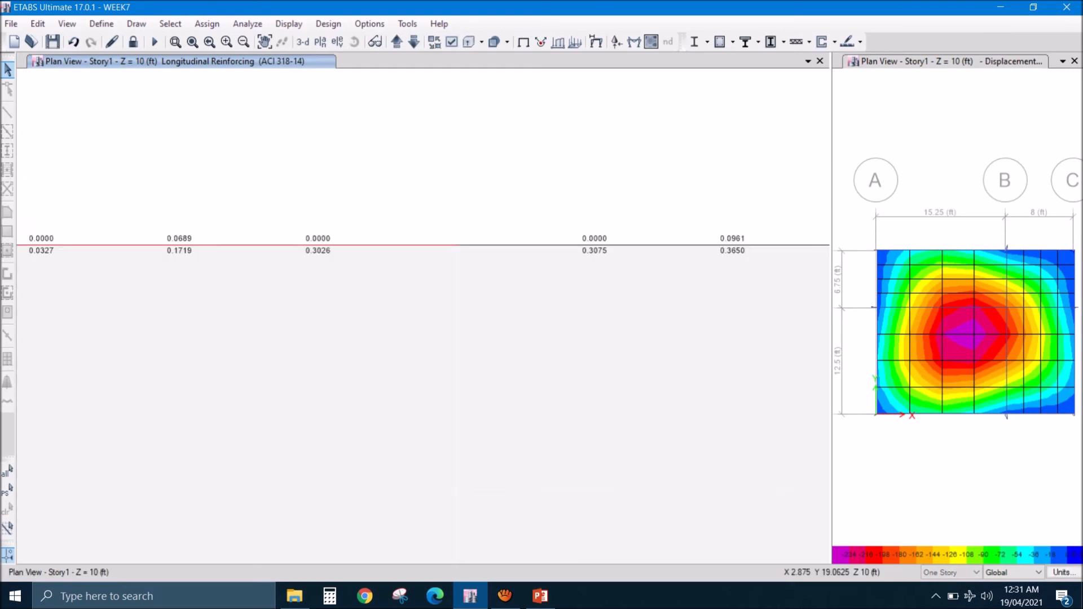
middle_drag(599, 270, 282, 271)
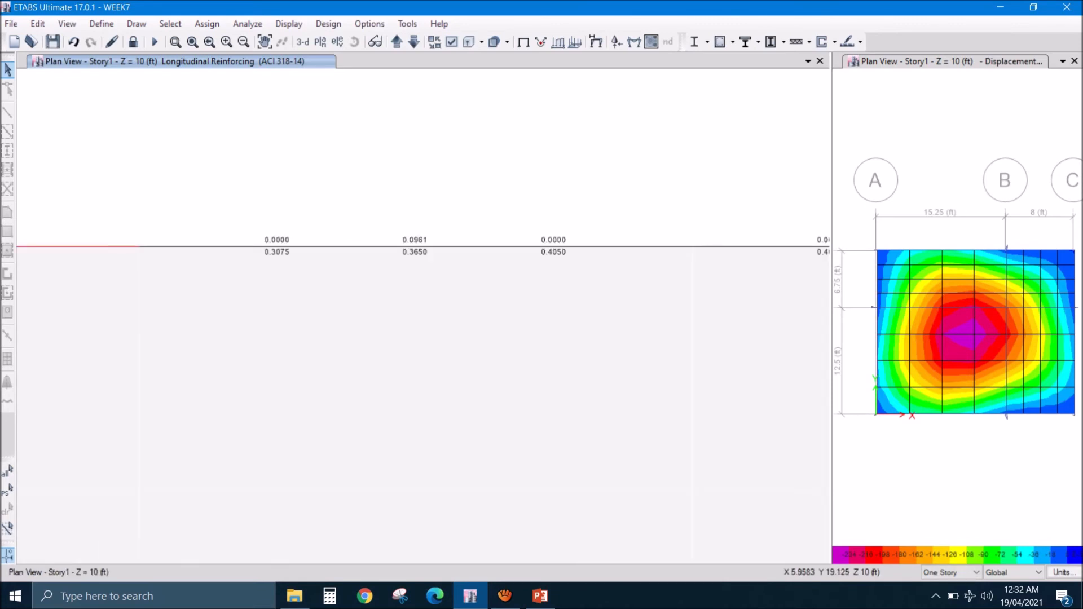
middle_drag(599, 269, 292, 296)
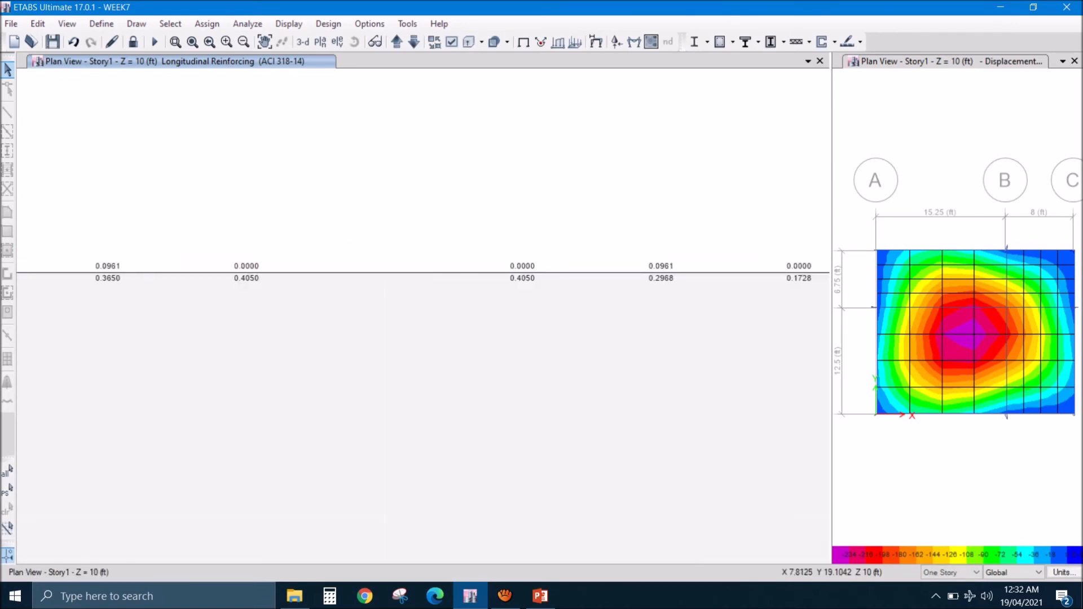
middle_drag(578, 293, 343, 304)
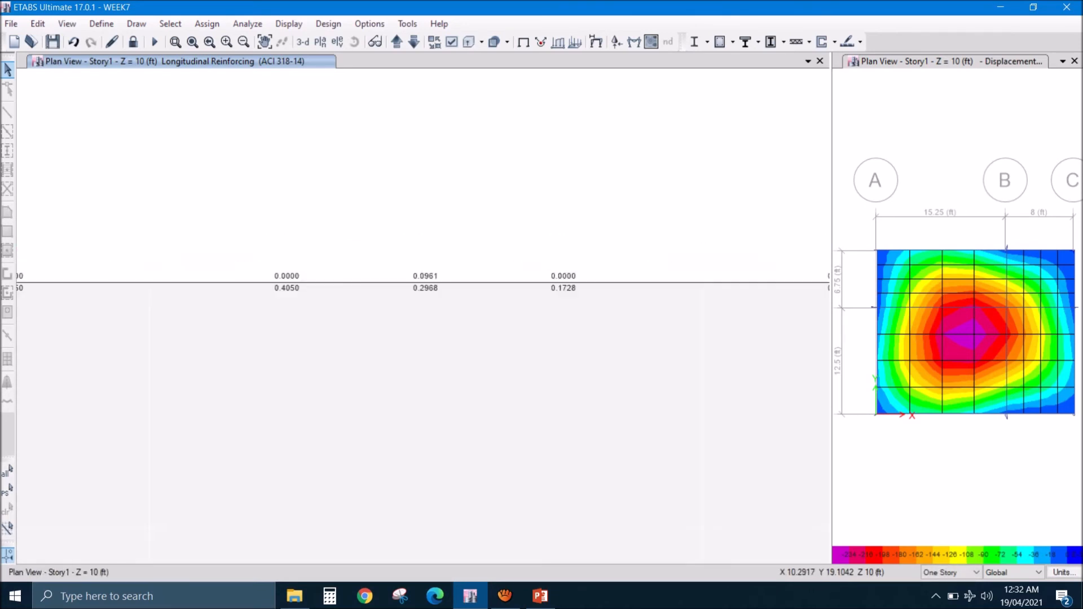
middle_drag(527, 303, 432, 309)
middle_drag(699, 299, 473, 287)
middle_drag(653, 302, 603, 307)
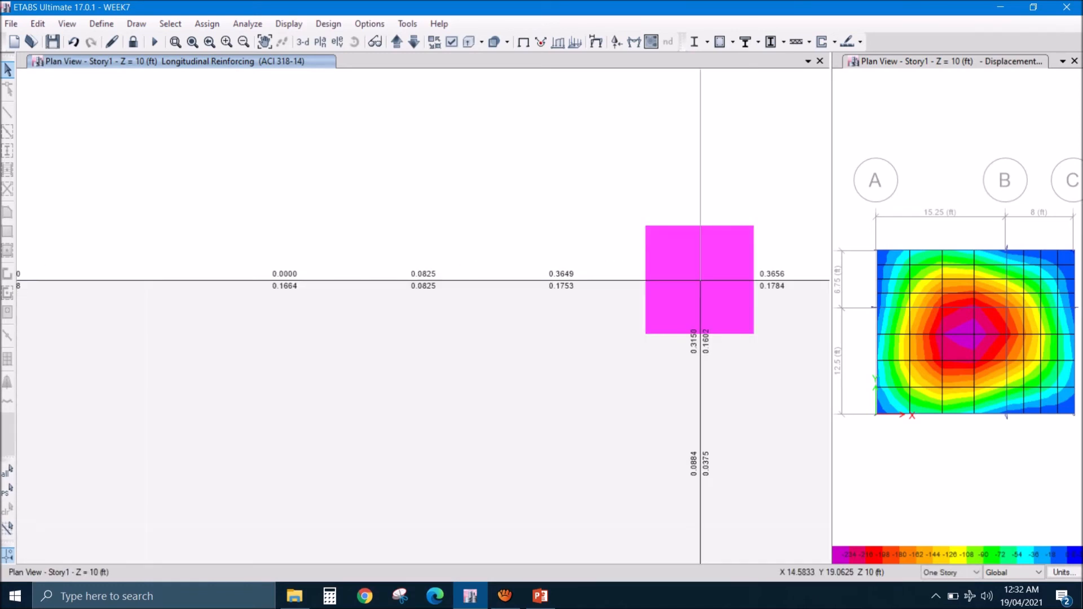
scroll(603, 307, down, 4)
scroll(603, 307, down, 5)
middle_drag(508, 317, 539, 314)
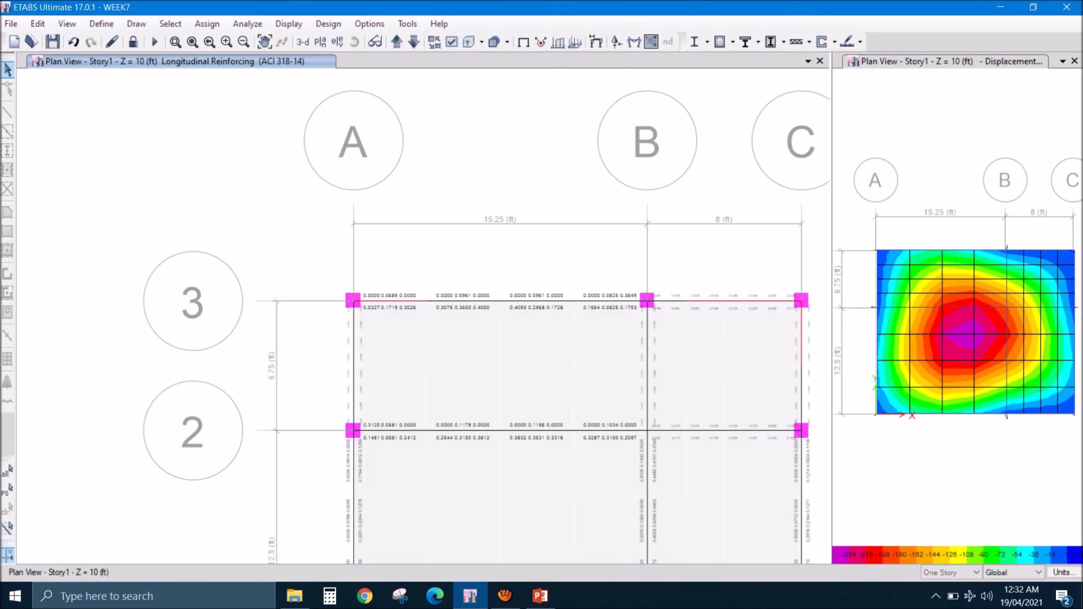
scroll(539, 314, up, 5)
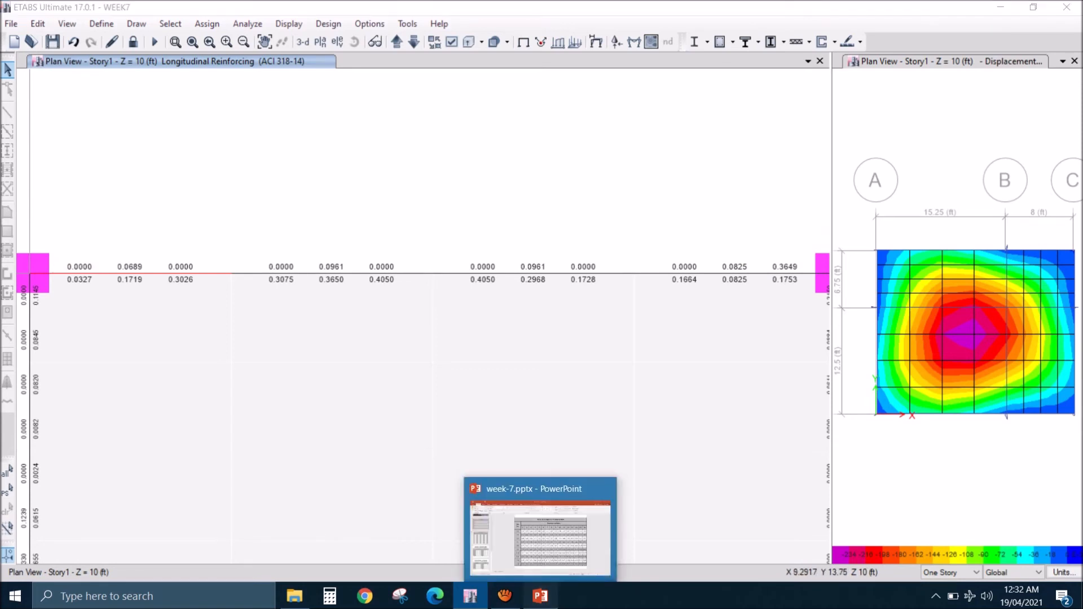
- Compare the reinforcement areas of the 15.25 ft beam on grid line 3 with the standard bar table in PowerPoint, returning to ETABS
click(539, 596)
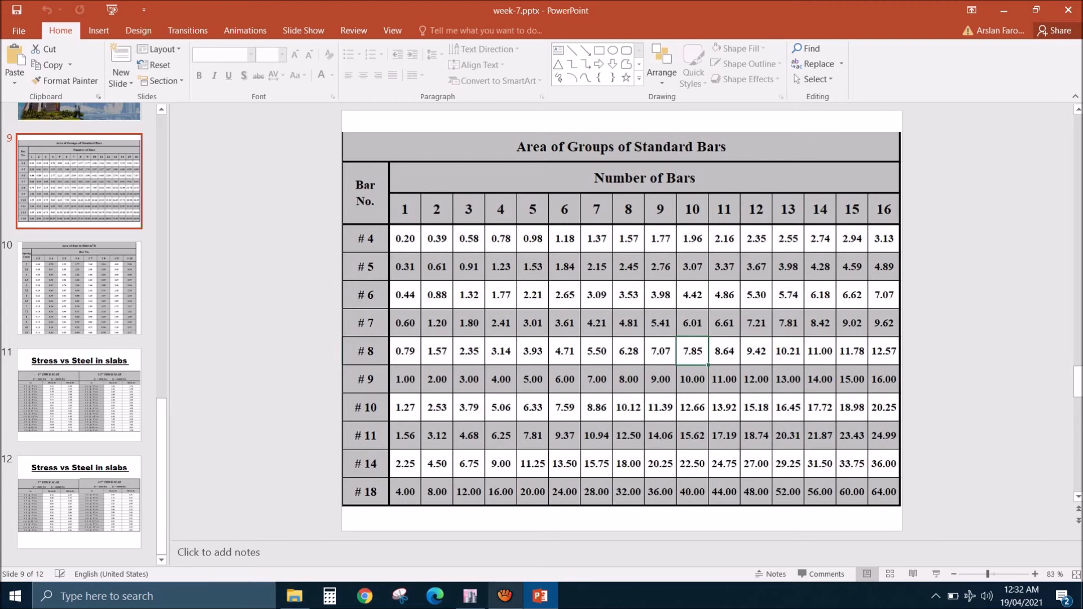
click(470, 596)
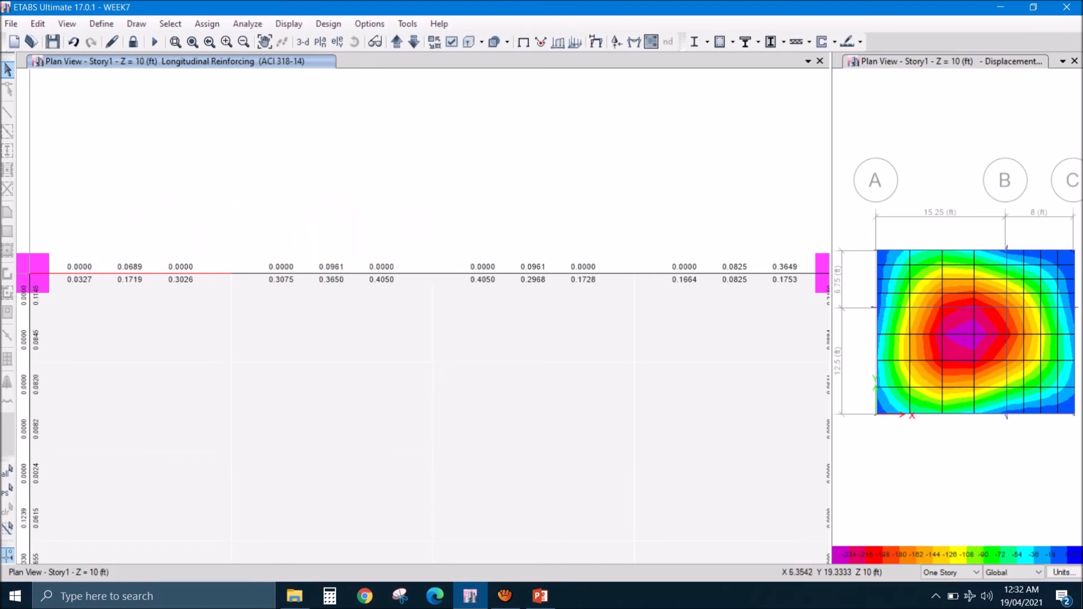
mouse_move(643, 302)
middle_down()
mouse_move(518, 336)
mouse_move(364, 353)
middle_up()
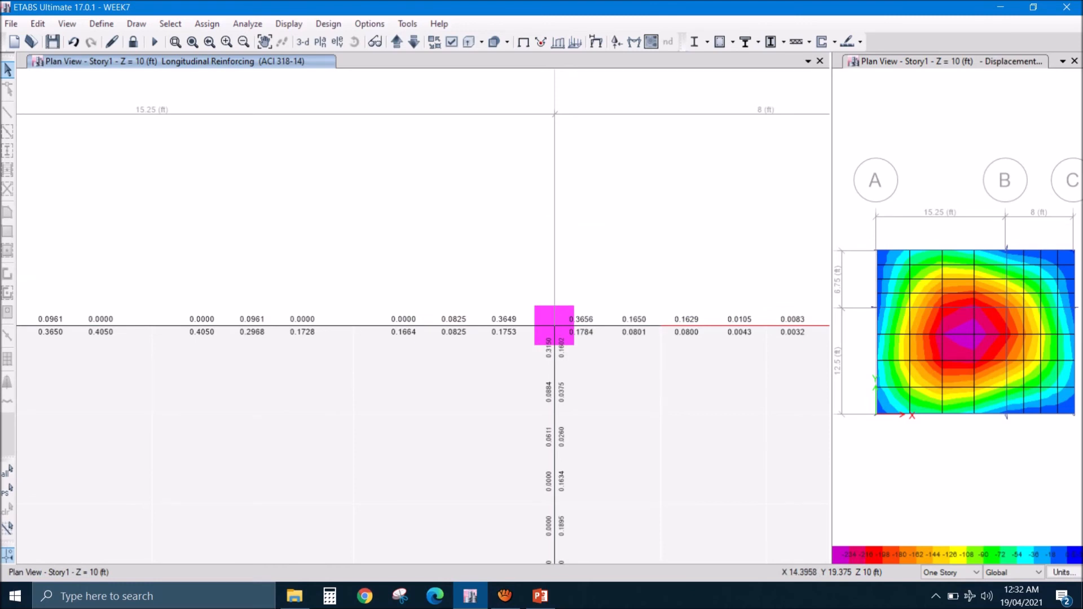
mouse_move(504, 321)
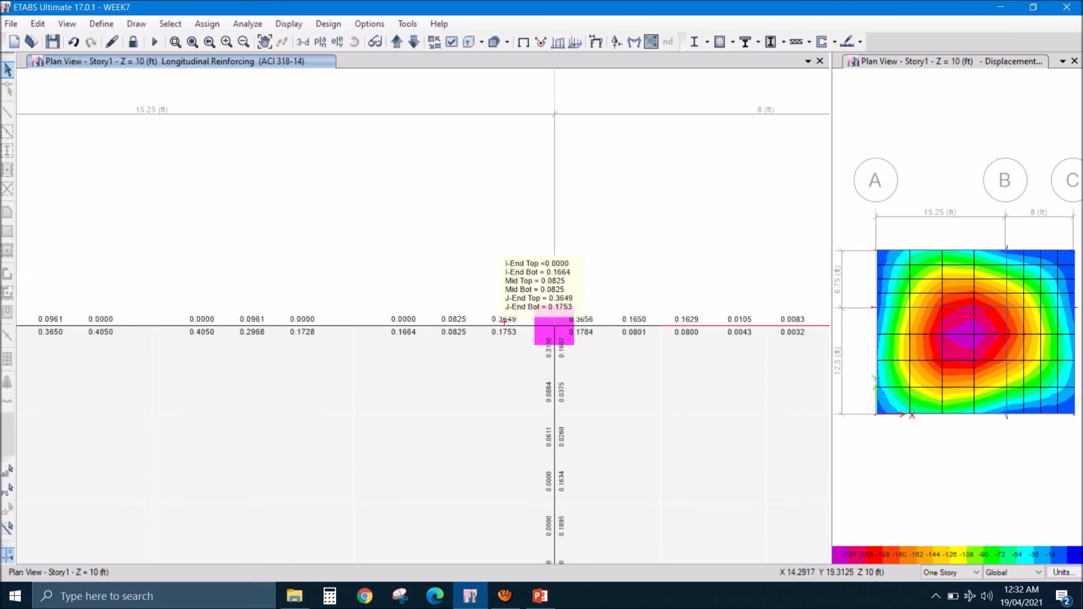
click(540, 595)
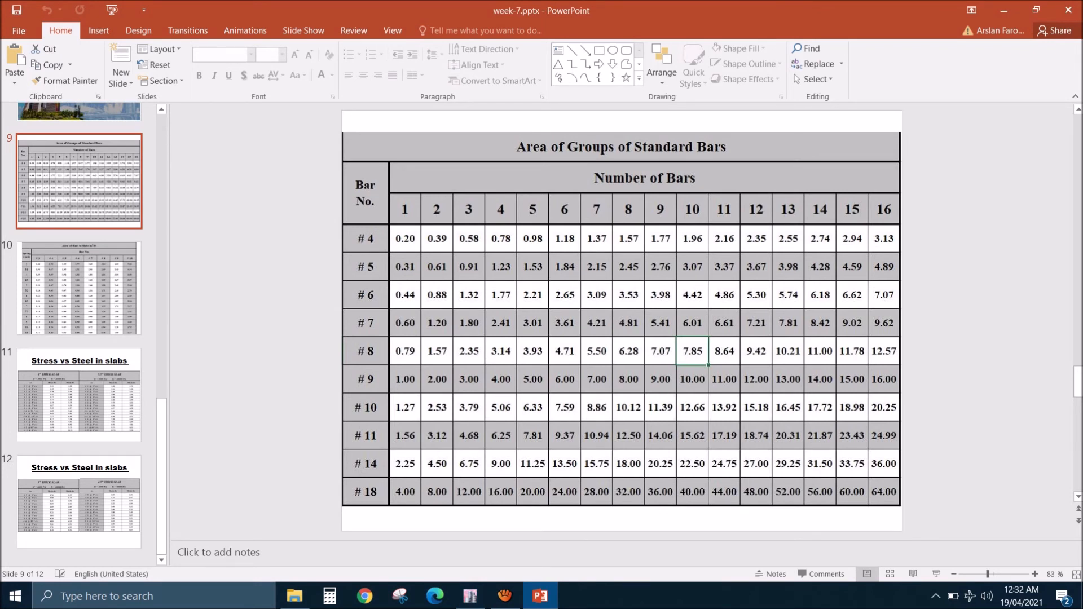
mouse_move(470, 596)
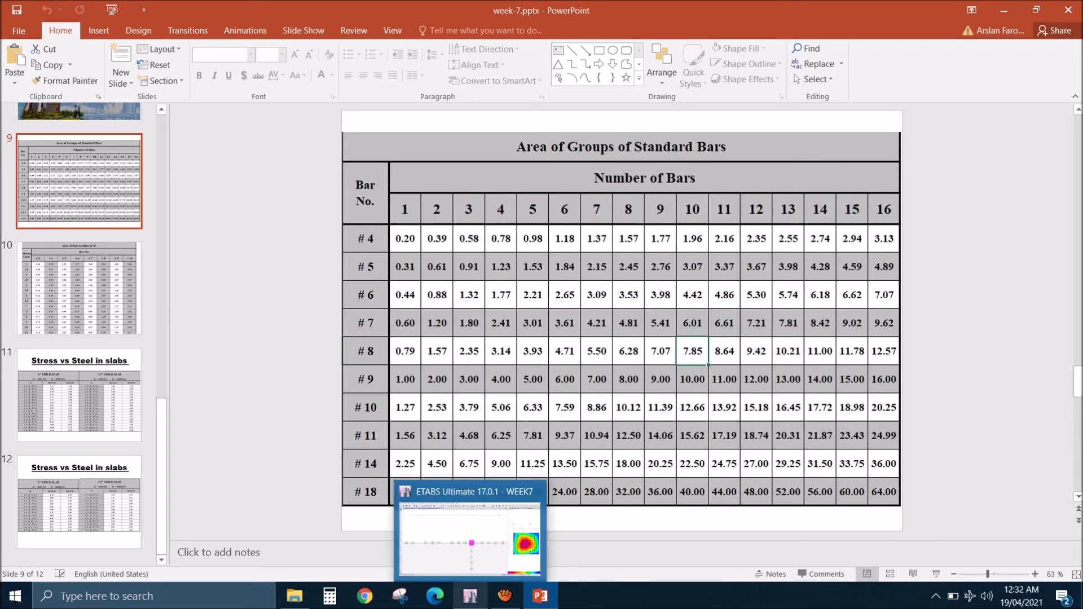
click(470, 596)
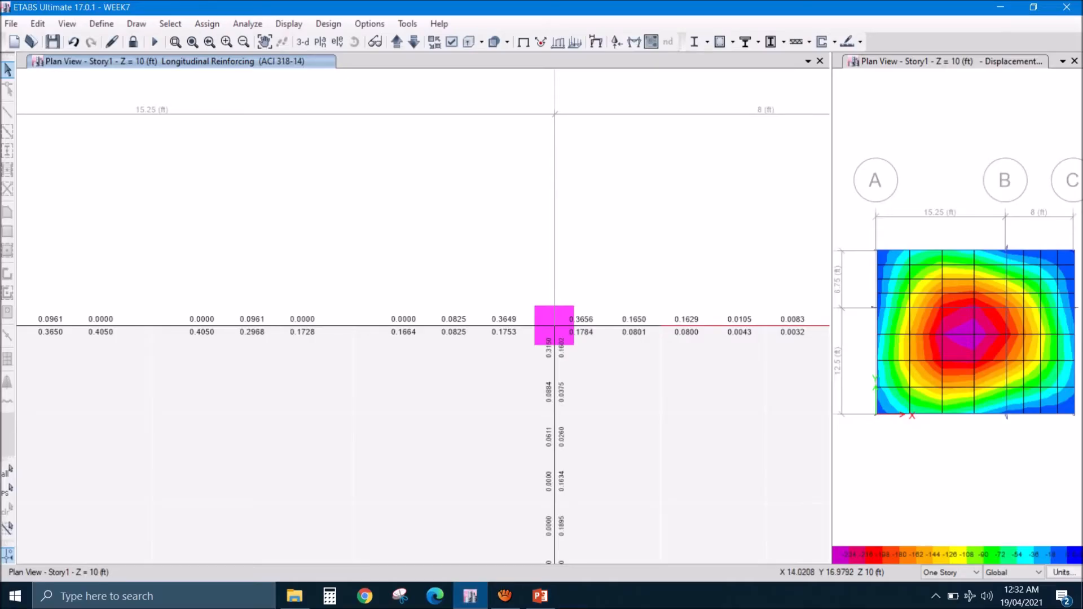
- Examine the reinforcement areas of the 8 ft bay on grid line 3, consult the bar table in PowerPoint, and return to ETABS
middle_drag(519, 397, 471, 399)
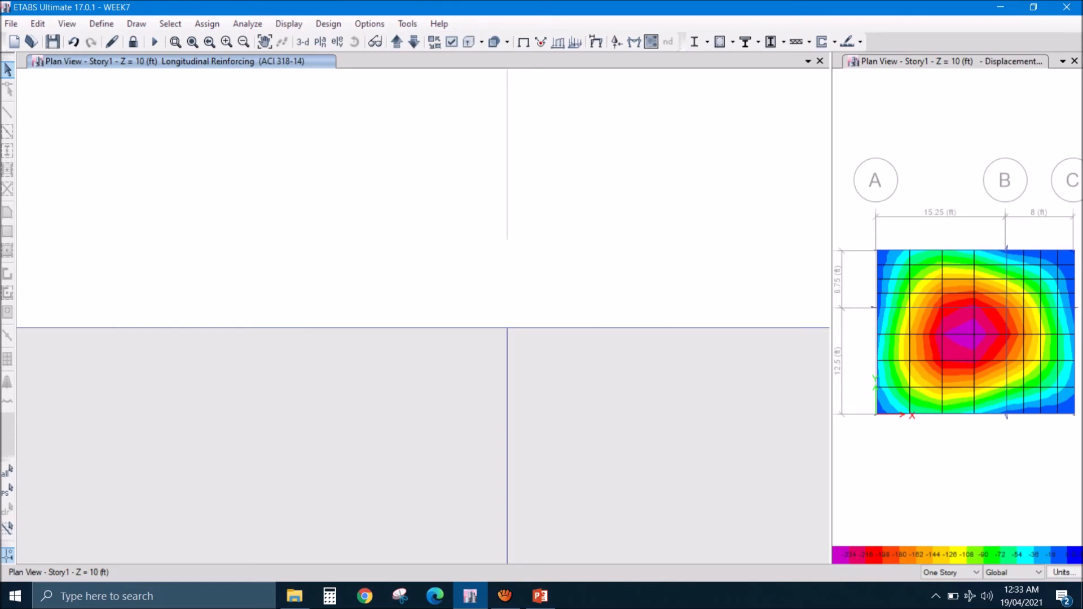
middle_drag(471, 399, 372, 388)
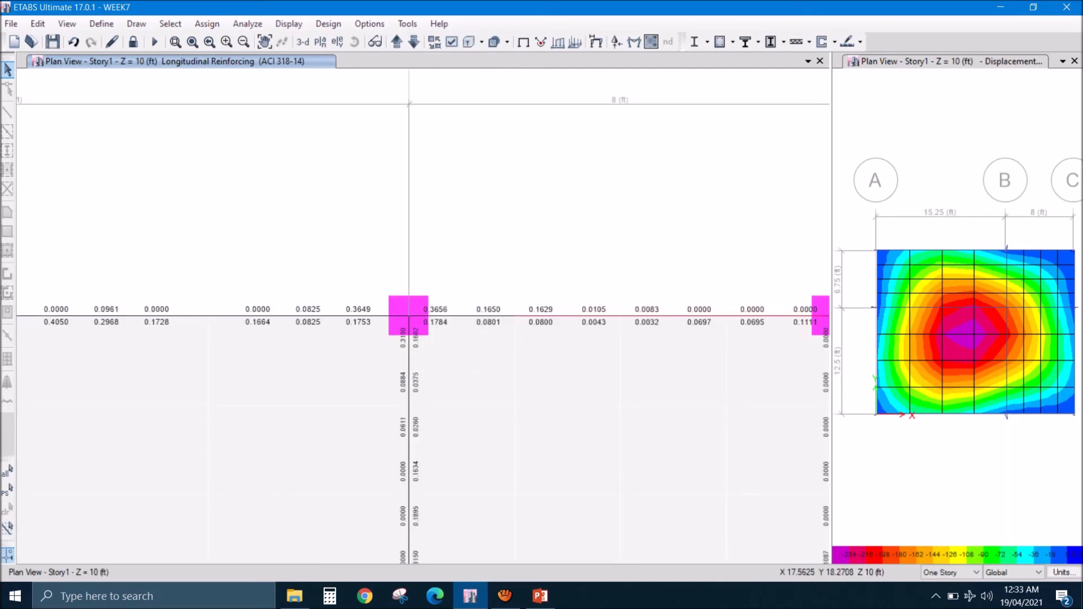
middle_drag(531, 368, 376, 357)
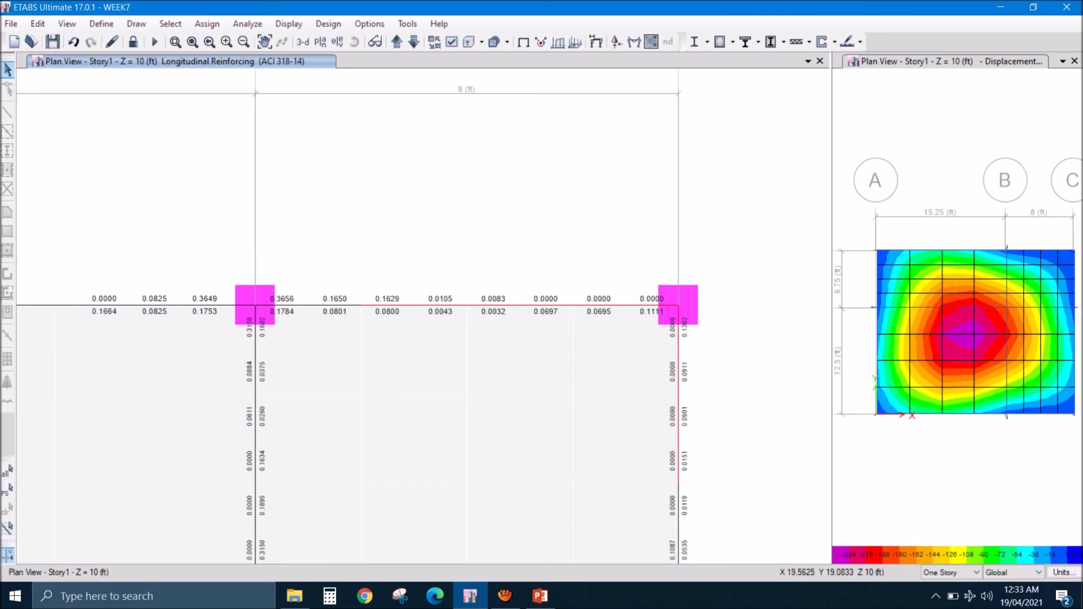
scroll(483, 315, up, 2)
scroll(482, 323, down, 2)
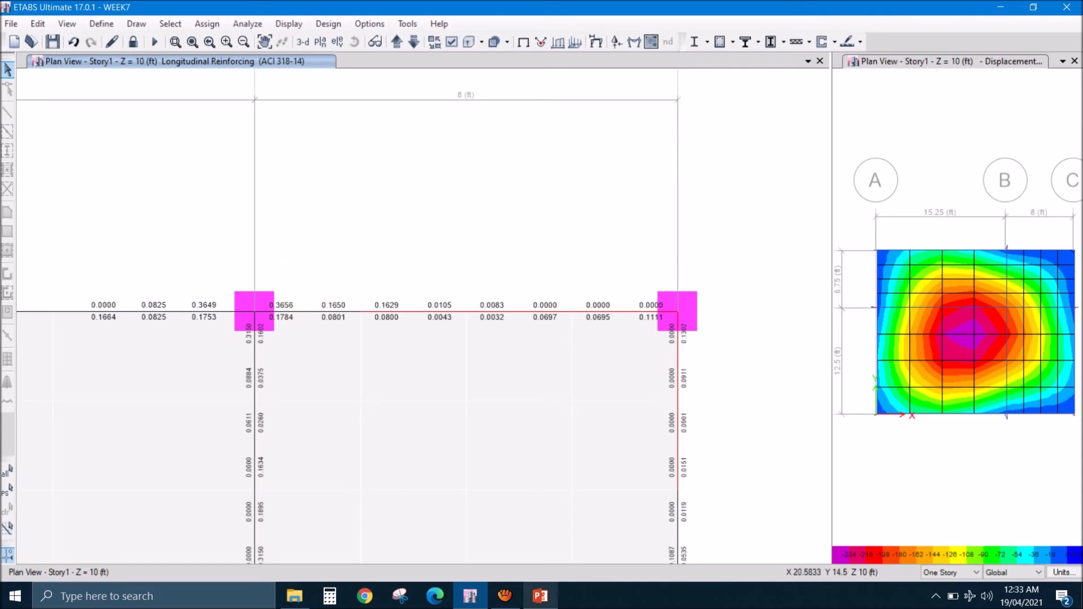
click(540, 596)
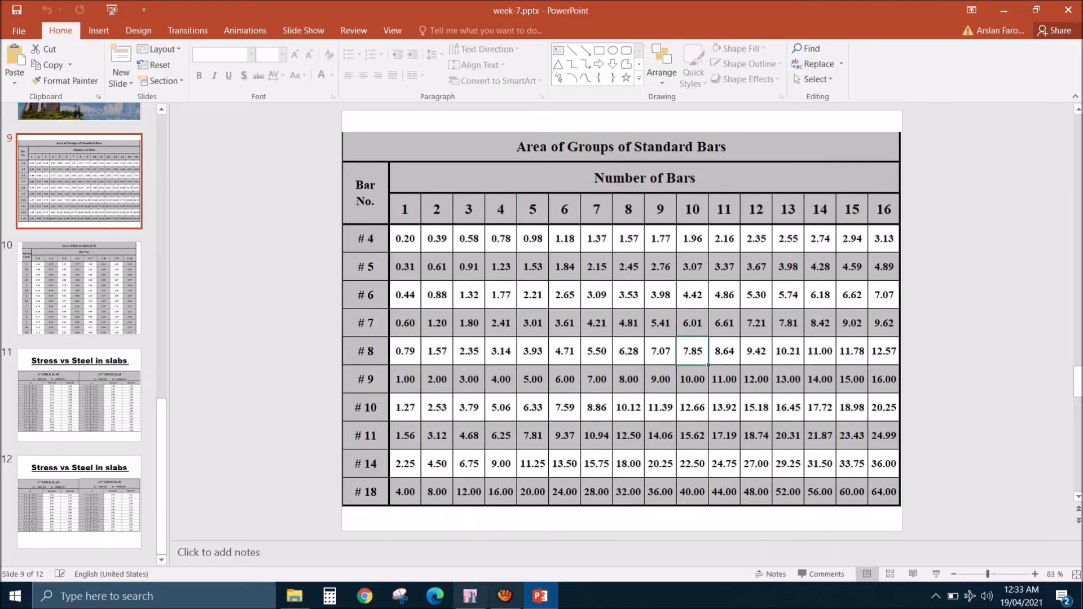
click(470, 596)
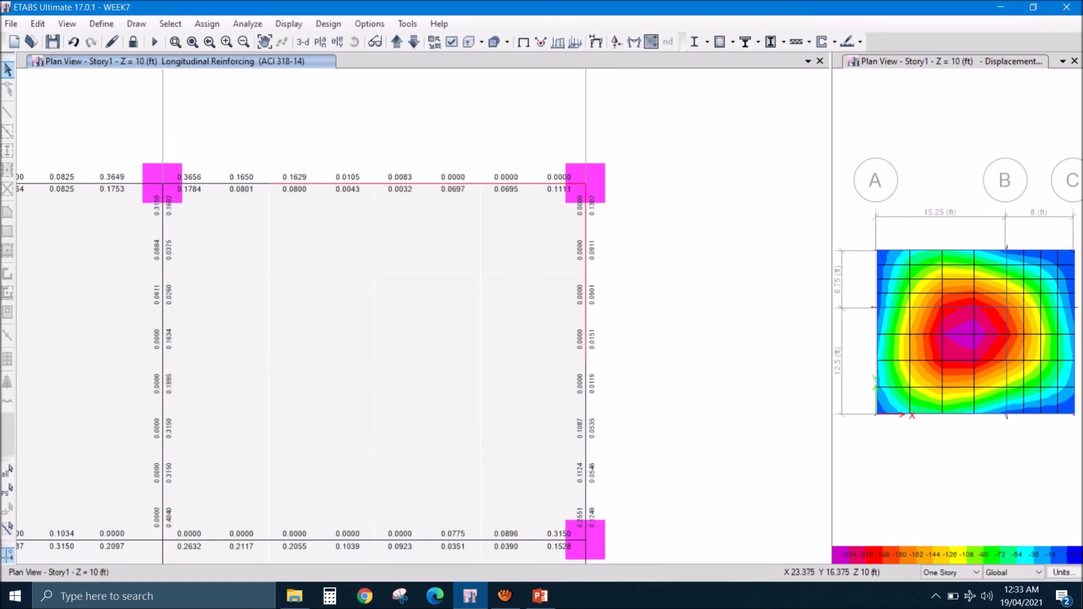
- Examine the longitudinal reinforcement areas of the beams along grid lines B and C between grid lines 3 and 1
mouse_move(586, 449)
mouse_move(164, 321)
middle_drag(311, 535, 360, 221)
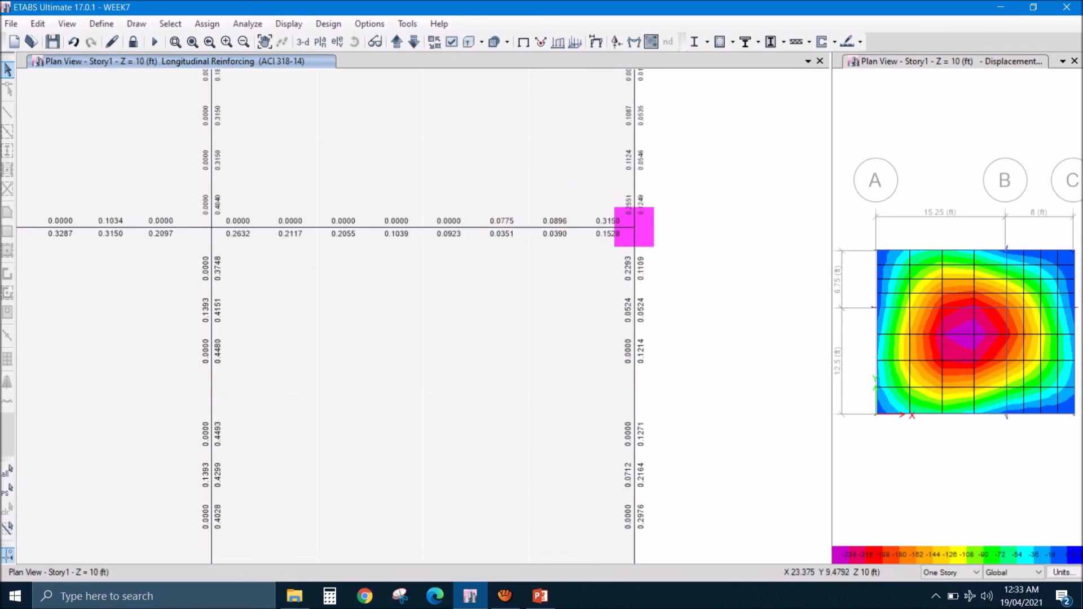
middle_drag(639, 389, 658, 256)
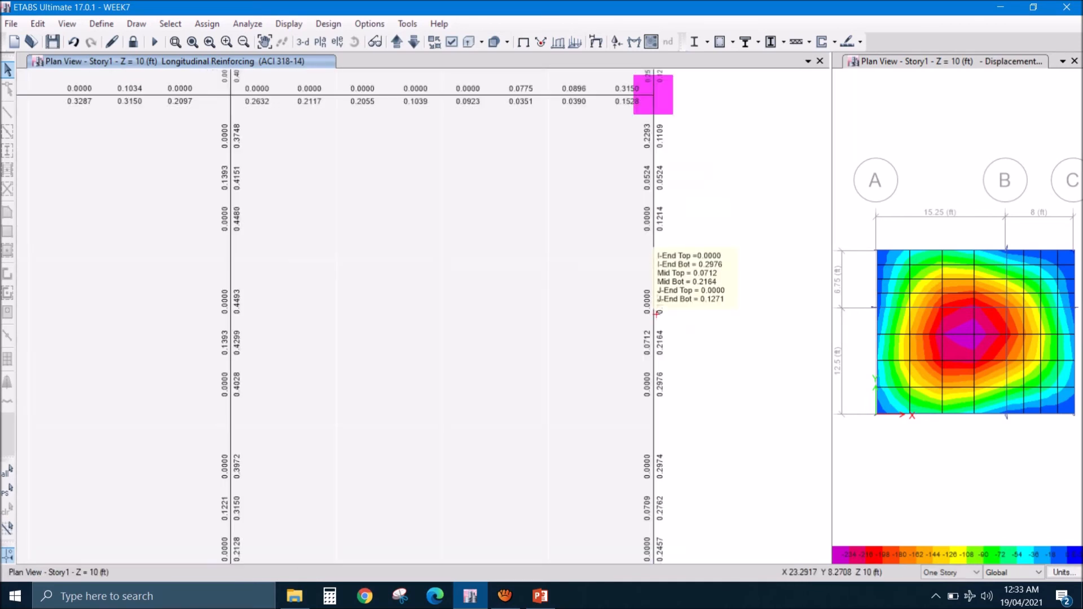
middle_drag(647, 388, 652, 293)
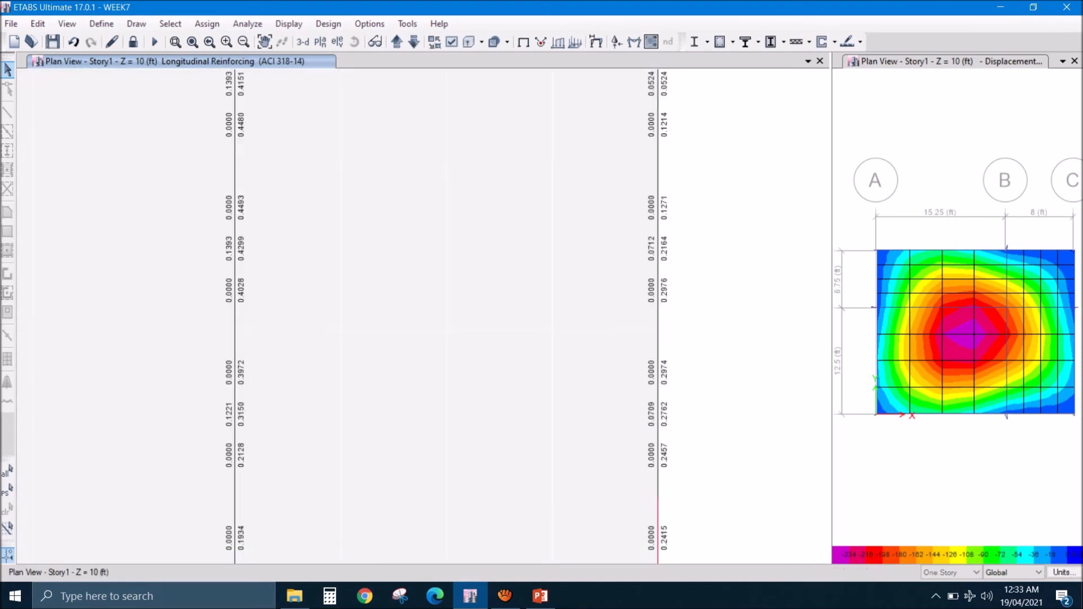
middle_drag(659, 383, 670, 271)
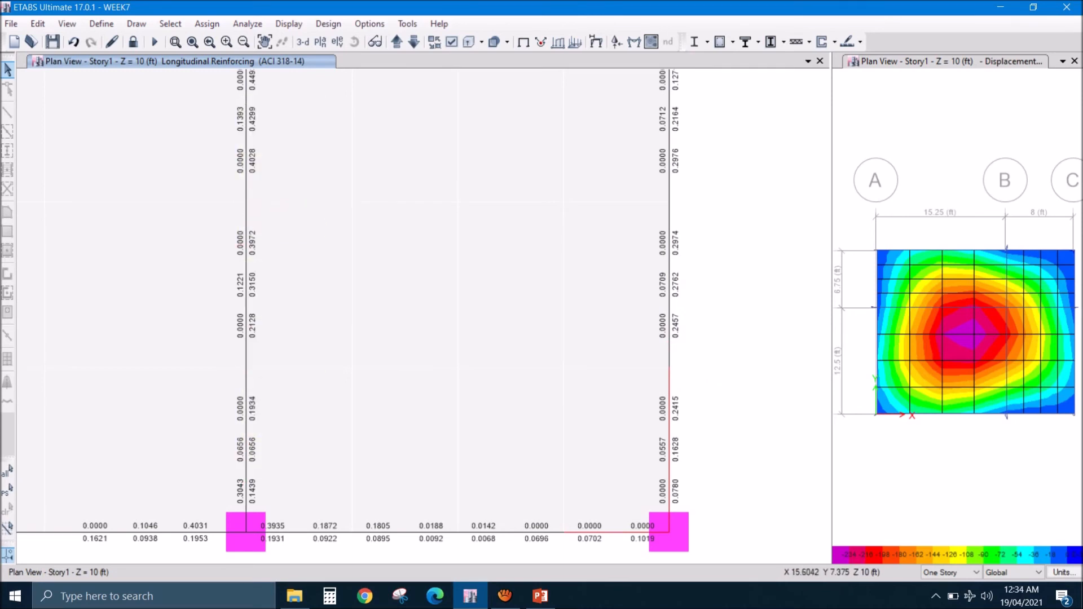
middle_drag(245, 145, 250, 299)
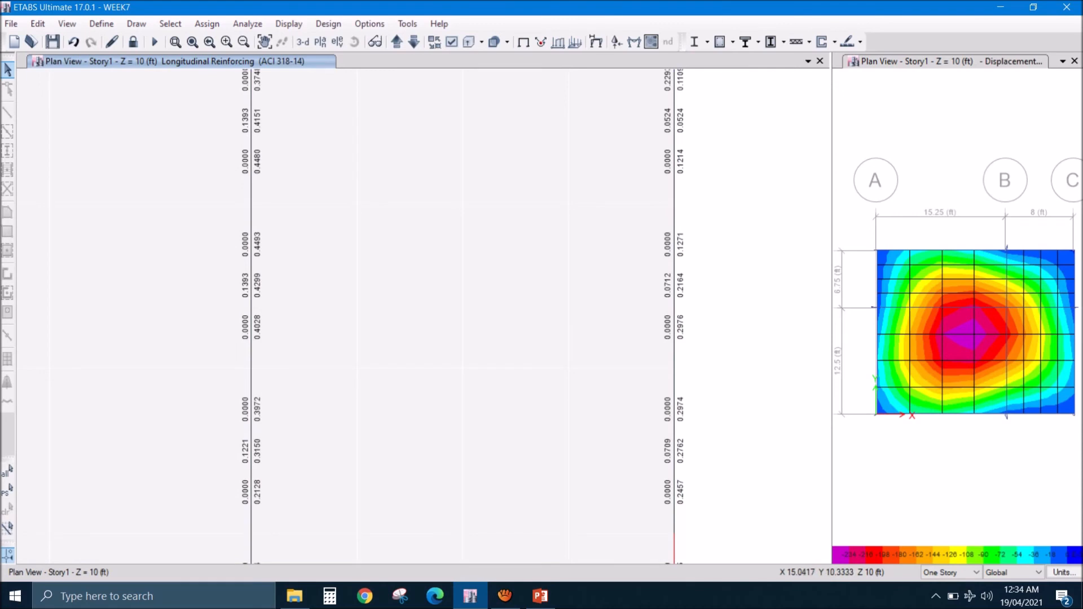
middle_drag(251, 143, 240, 262)
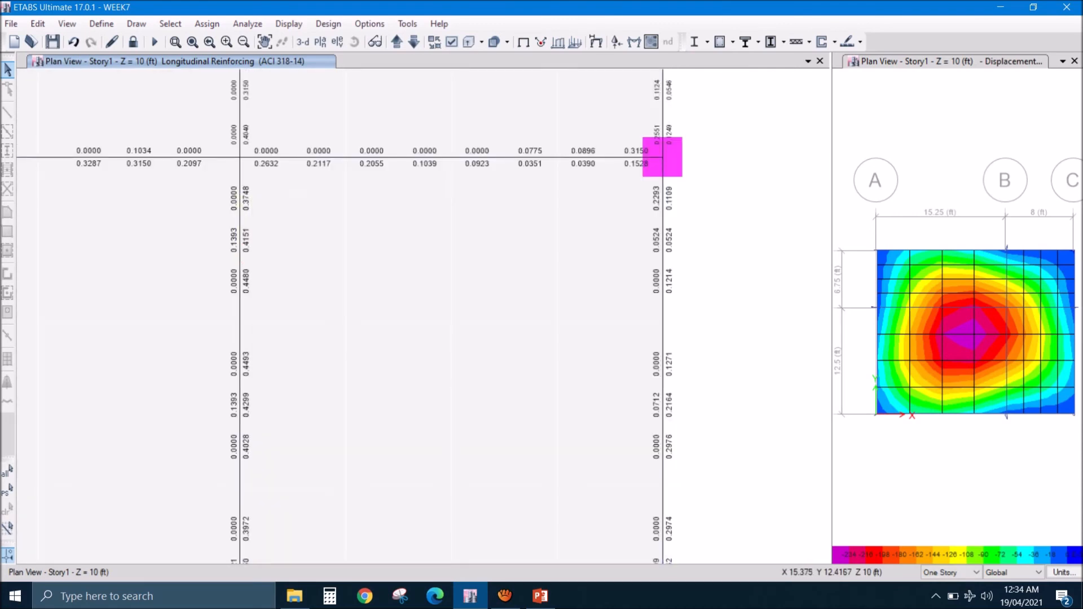
- Examine the reinforcement areas of the grid line 1 beam from column C back to column A
middle_drag(339, 454, 394, 197)
middle_drag(533, 506, 558, 417)
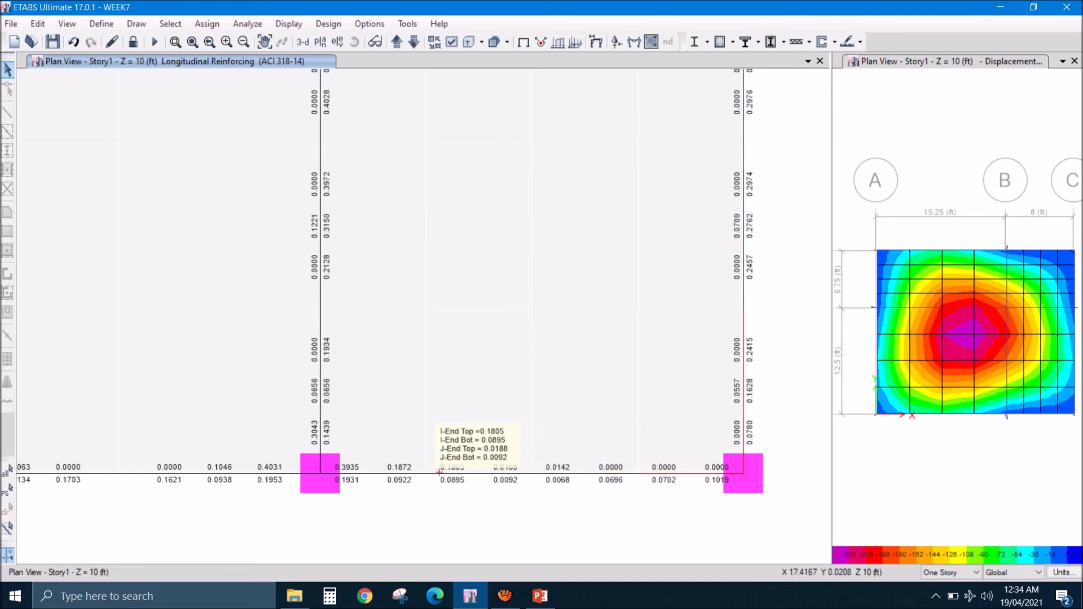
middle_drag(301, 471, 718, 444)
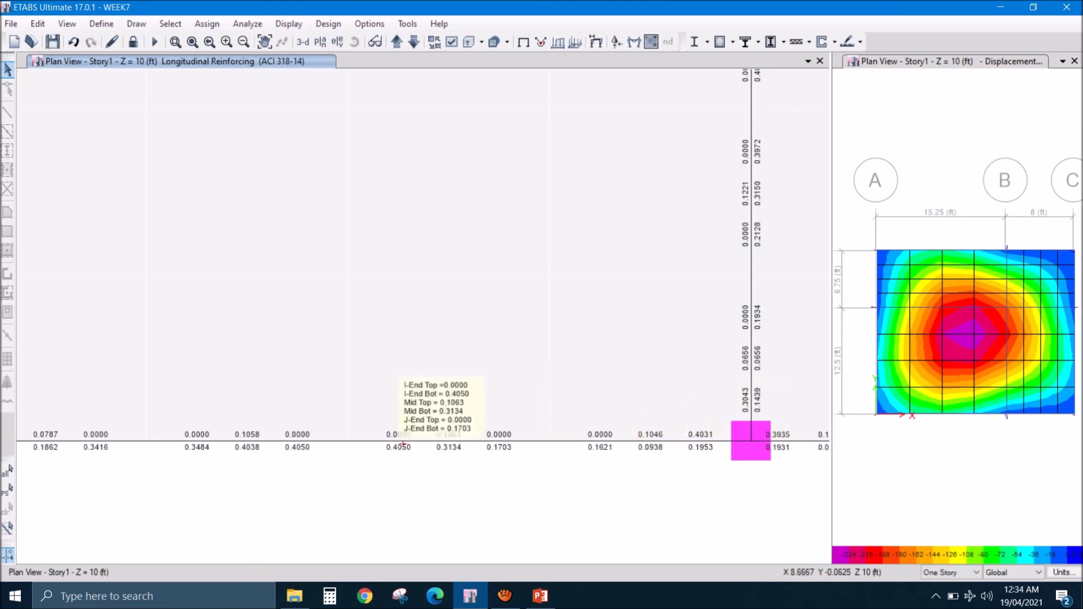
middle_drag(299, 444, 437, 443)
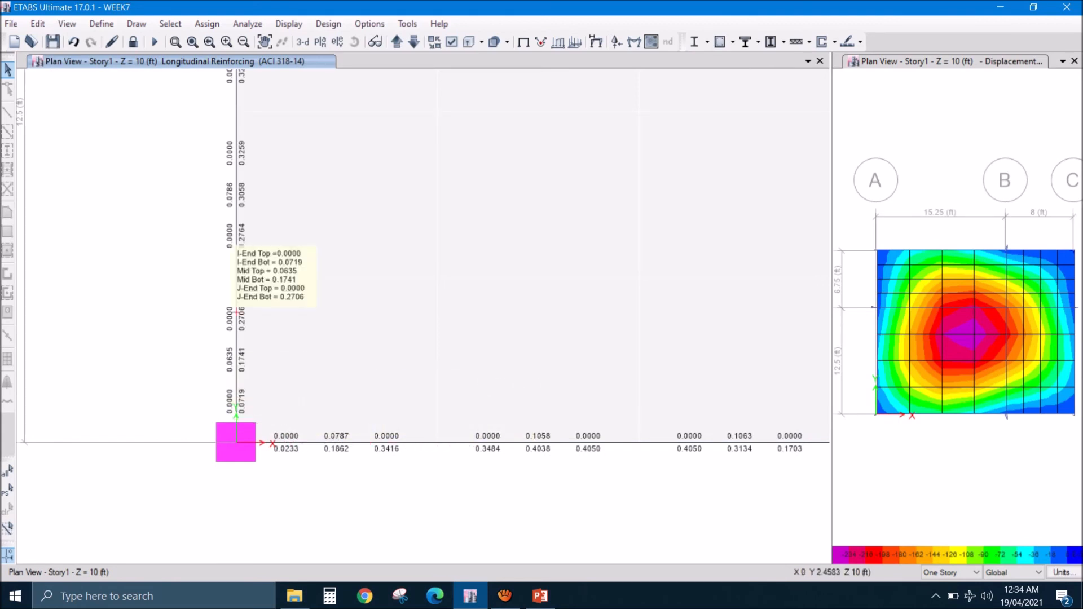
- Examine the reinforcement areas of the grid line A beams up to grid line 3, including the adjoining grid line 2 beam
middle_drag(236, 248, 215, 383)
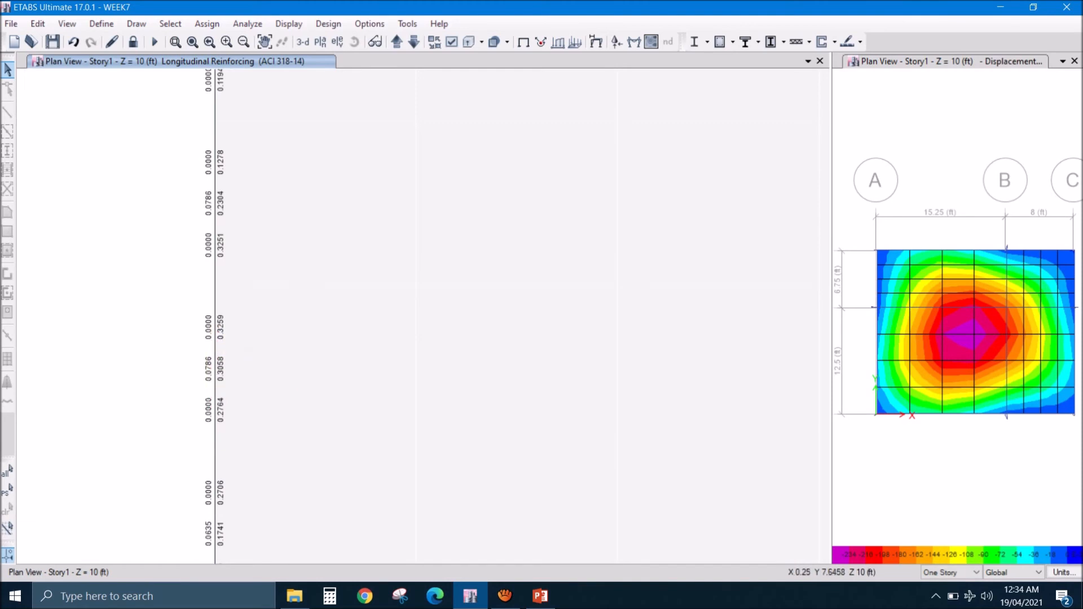
middle_drag(218, 171, 200, 378)
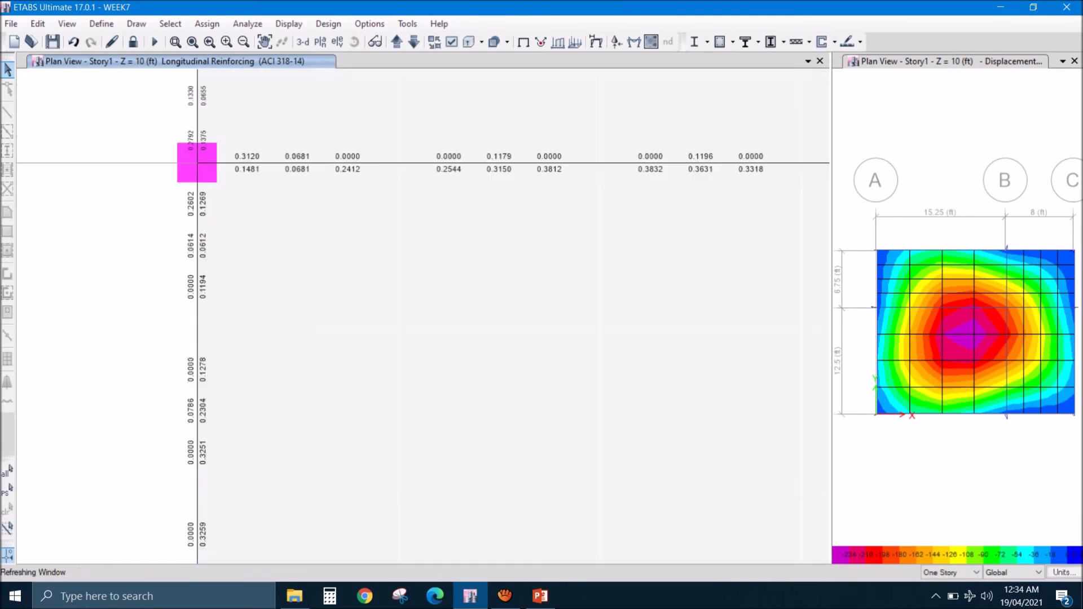
middle_drag(233, 166, 146, 290)
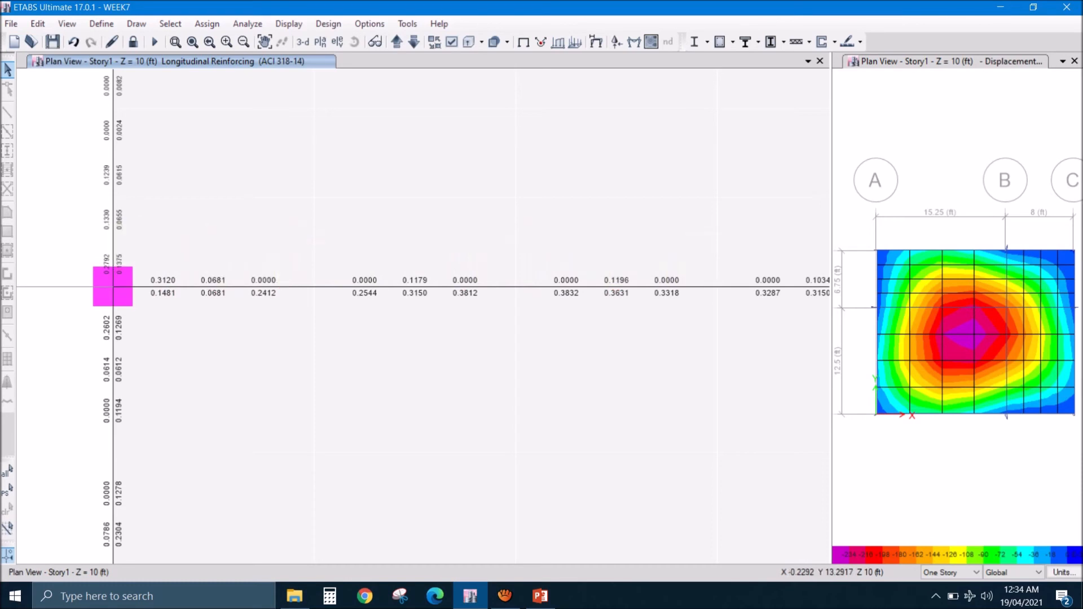
mouse_move(112, 229)
middle_drag(112, 230, 88, 447)
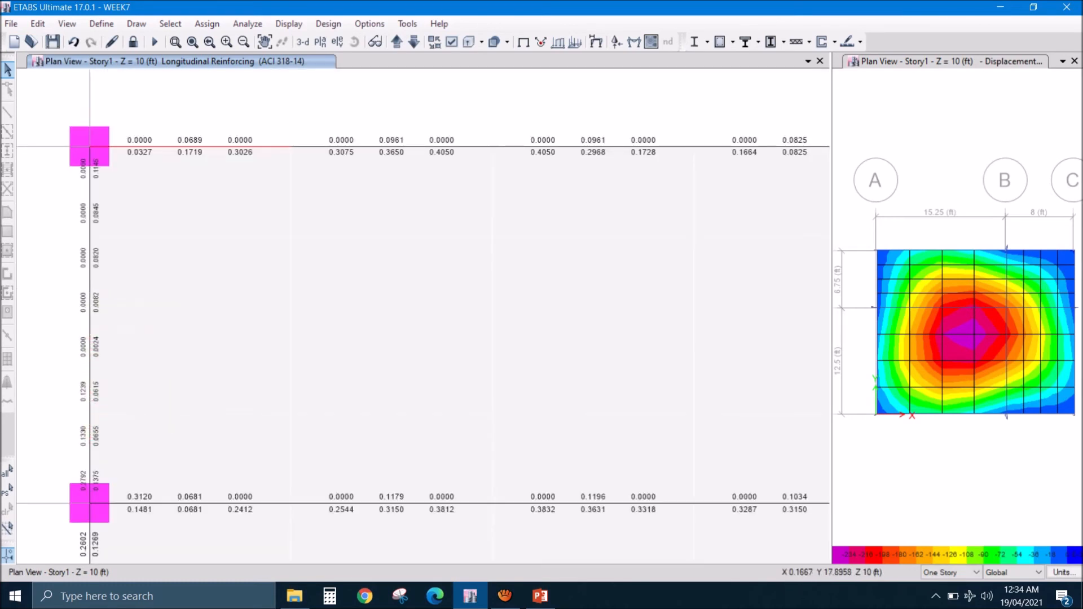
- Bring the whole Story1 plan into view and replace the longitudinal reinforcing display with the undeformed shape
middle_drag(638, 420, 539, 276)
scroll(542, 300, down, 6)
middle_drag(595, 350, 523, 289)
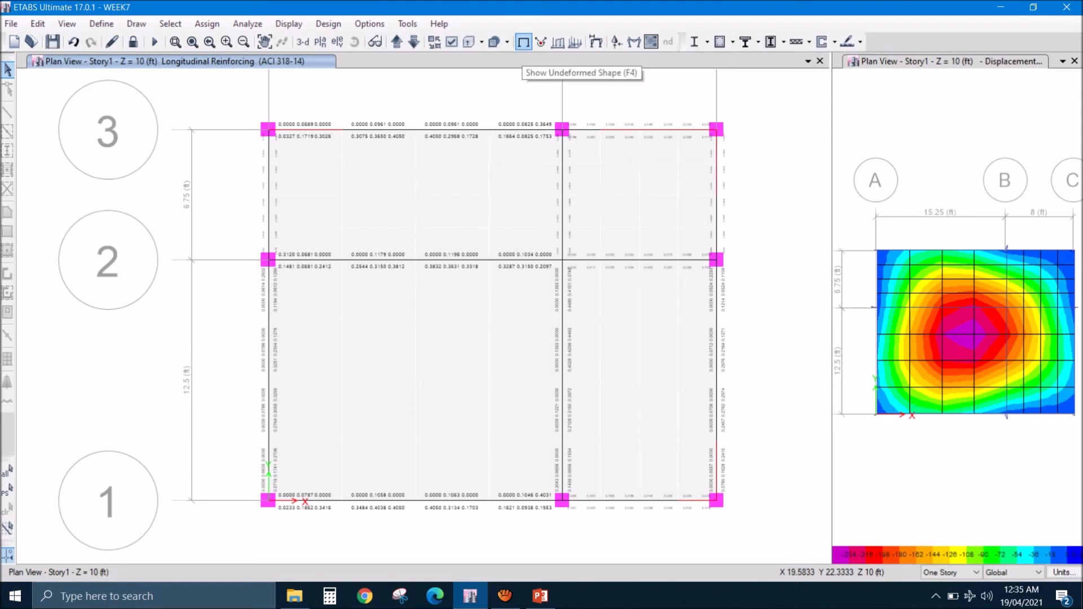
click(523, 42)
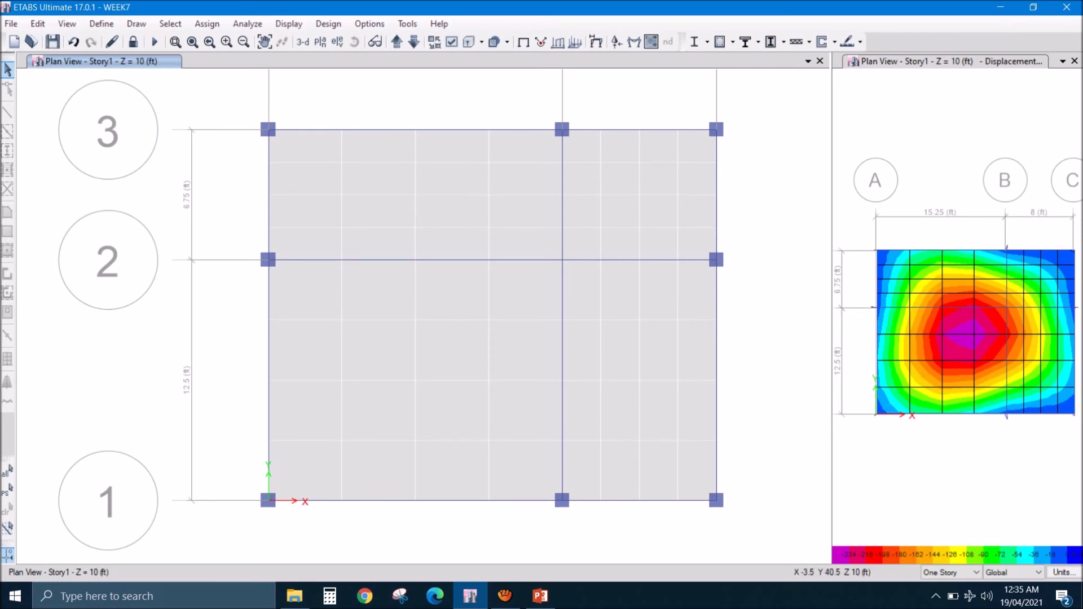
- Close the second Story1 plan view showing the slab displacement contours
click(1075, 61)
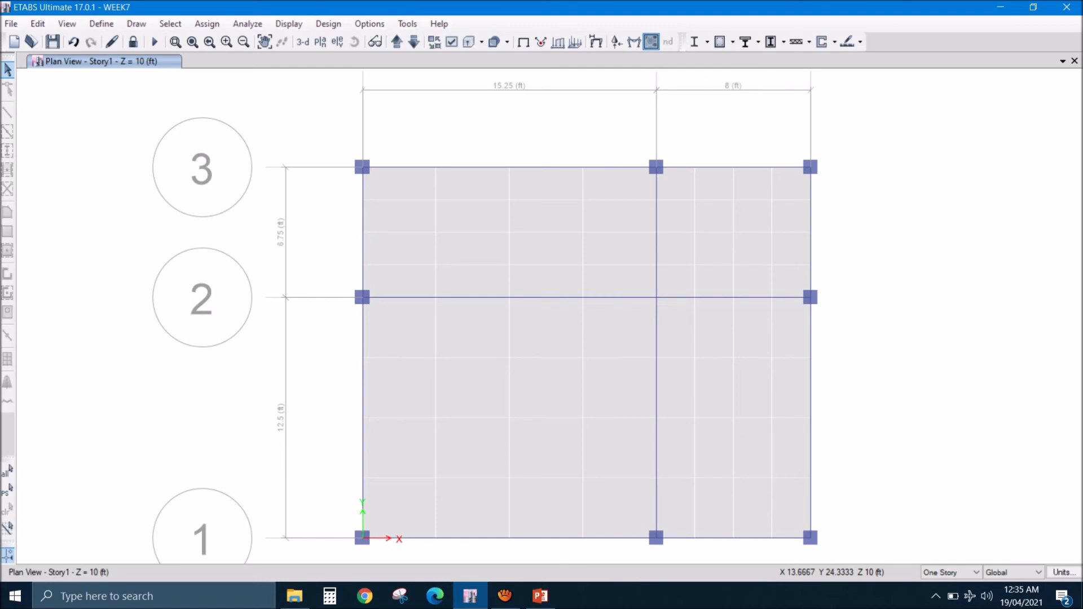
click(651, 41)
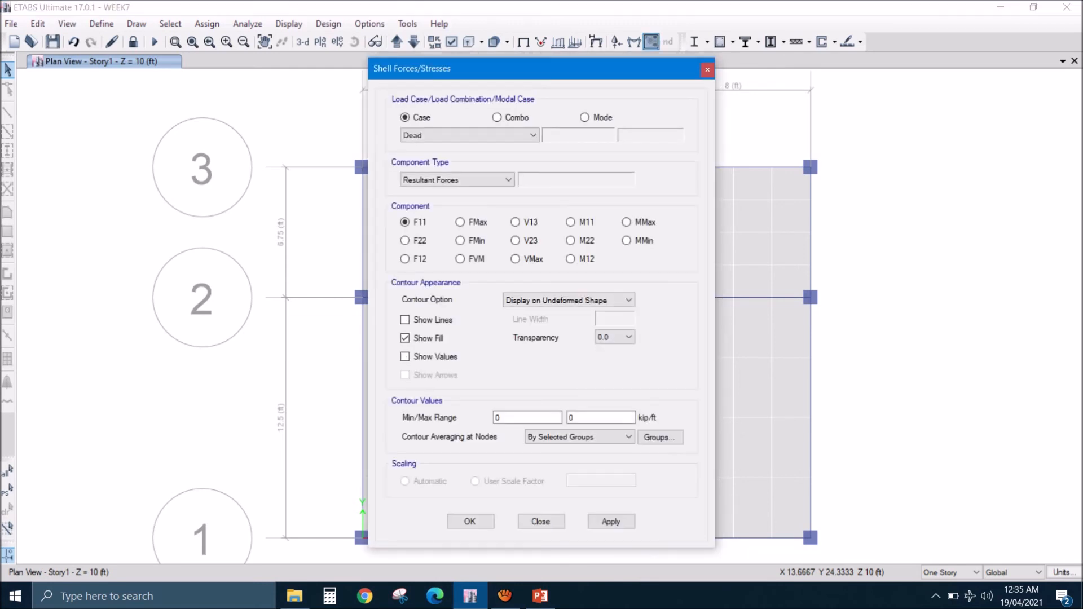
click(497, 117)
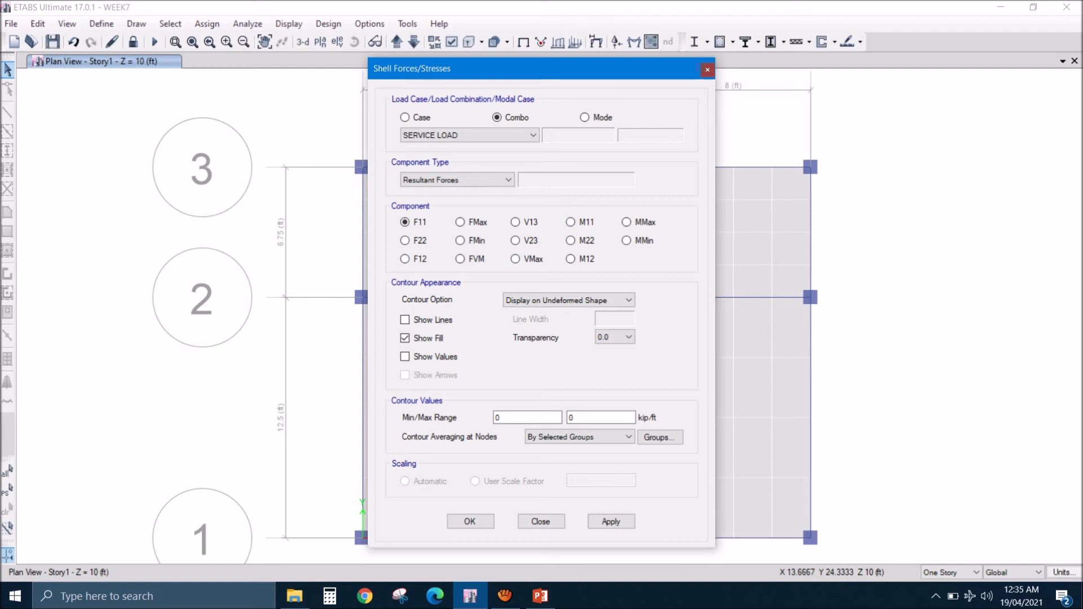
click(707, 70)
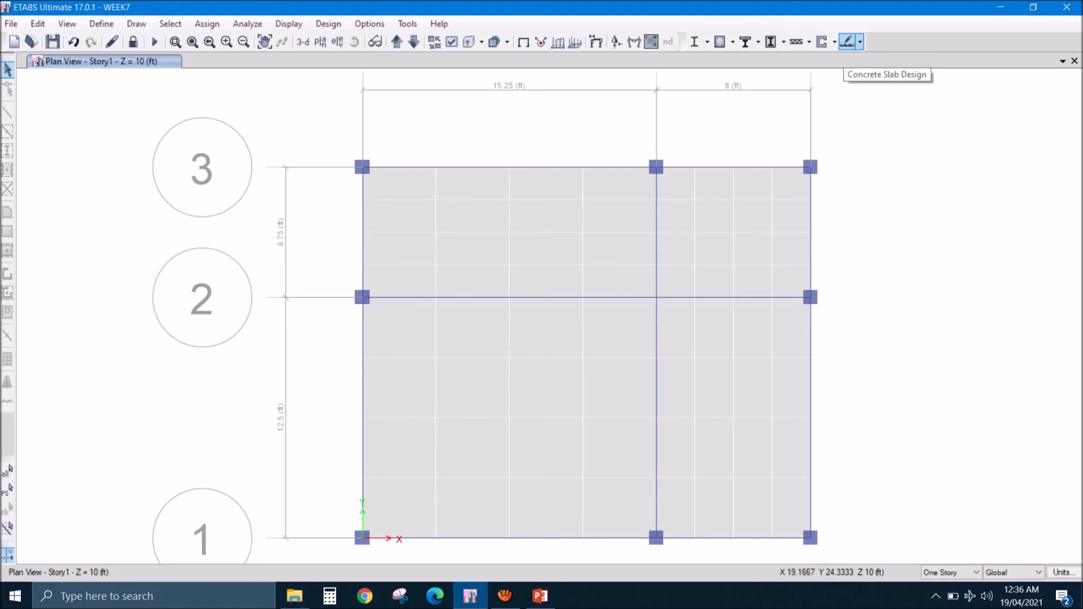
- Set the concrete slab design code to ACI 318-14 and review the minimum cover and P/T stress check preferences
click(848, 42)
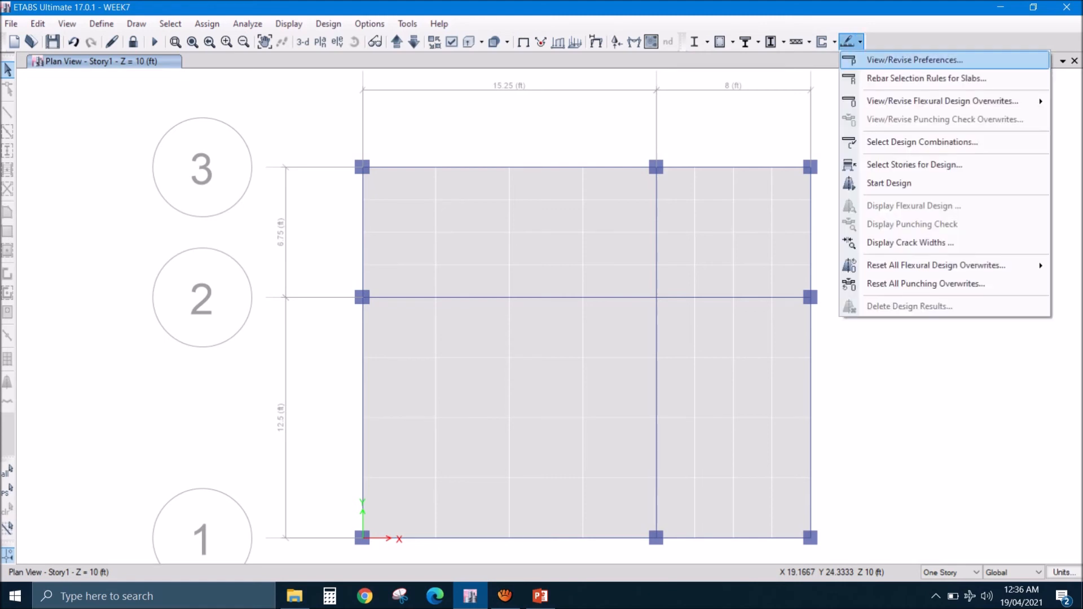
click(914, 59)
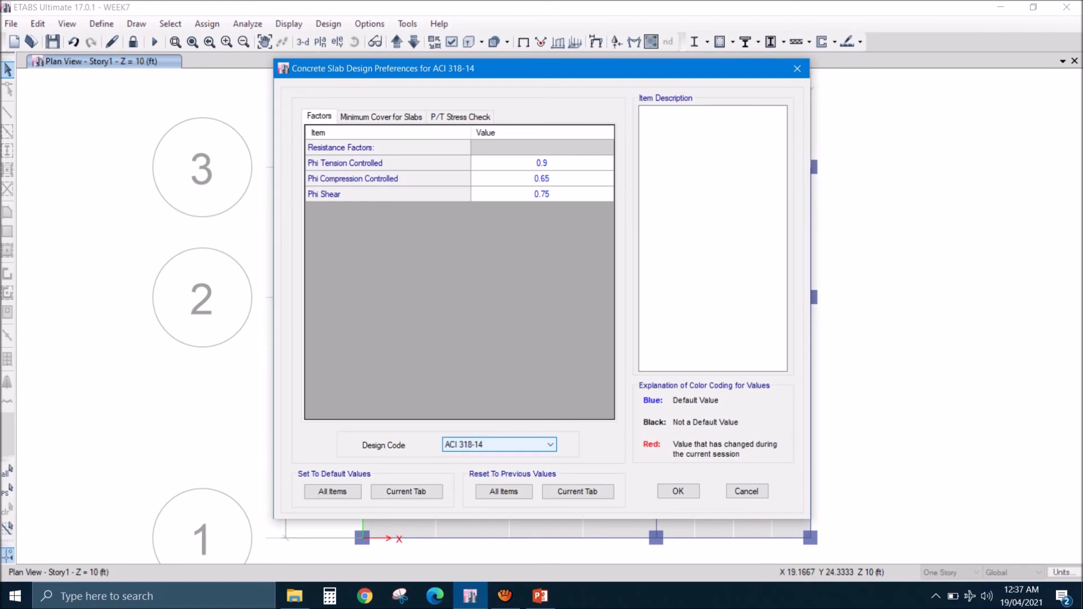
click(530, 444)
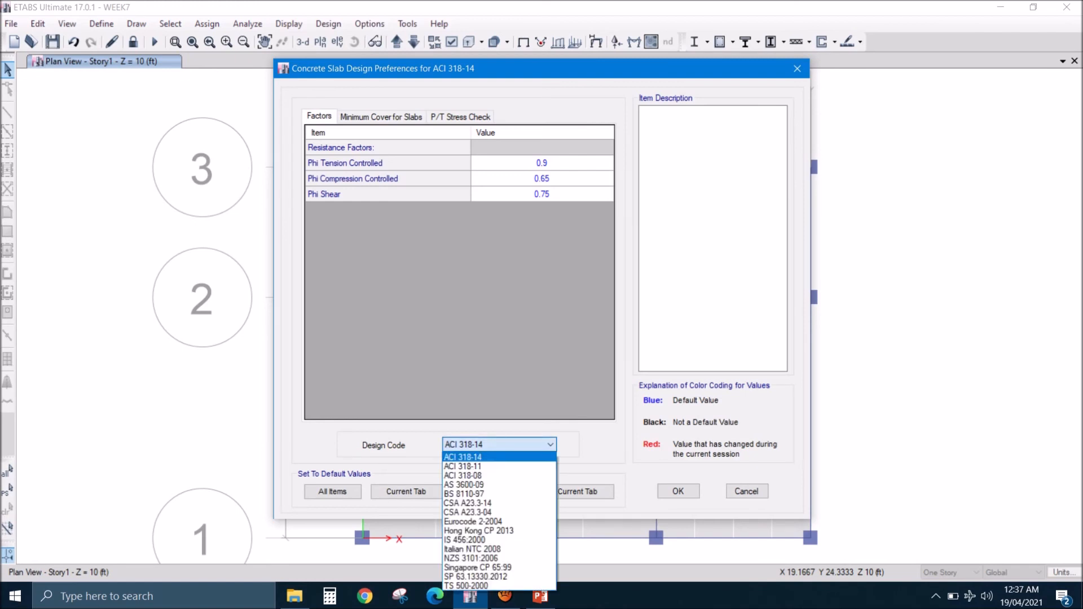
click(485, 457)
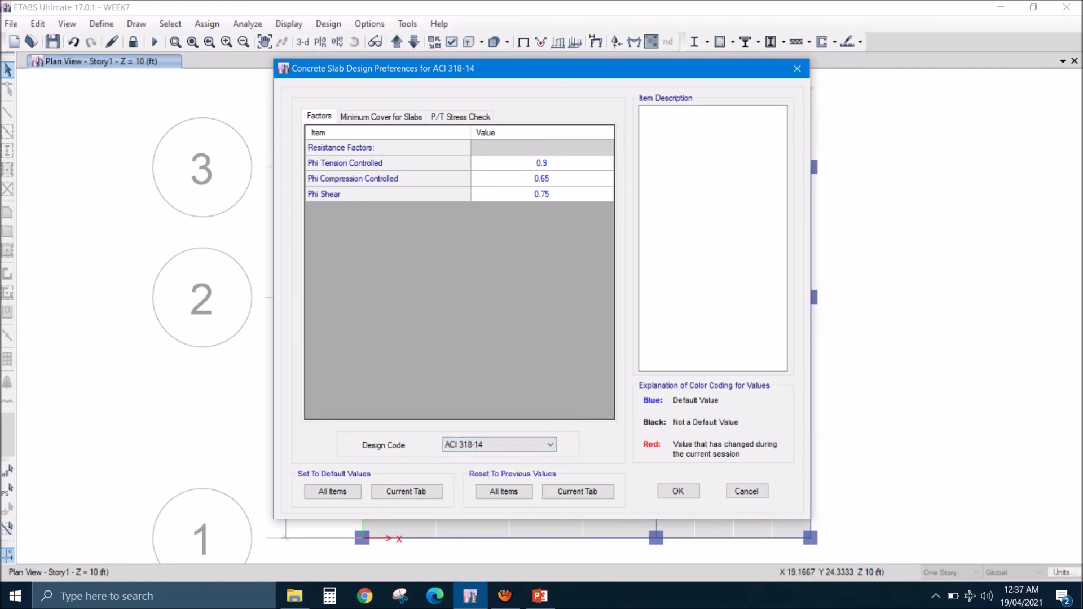
click(382, 117)
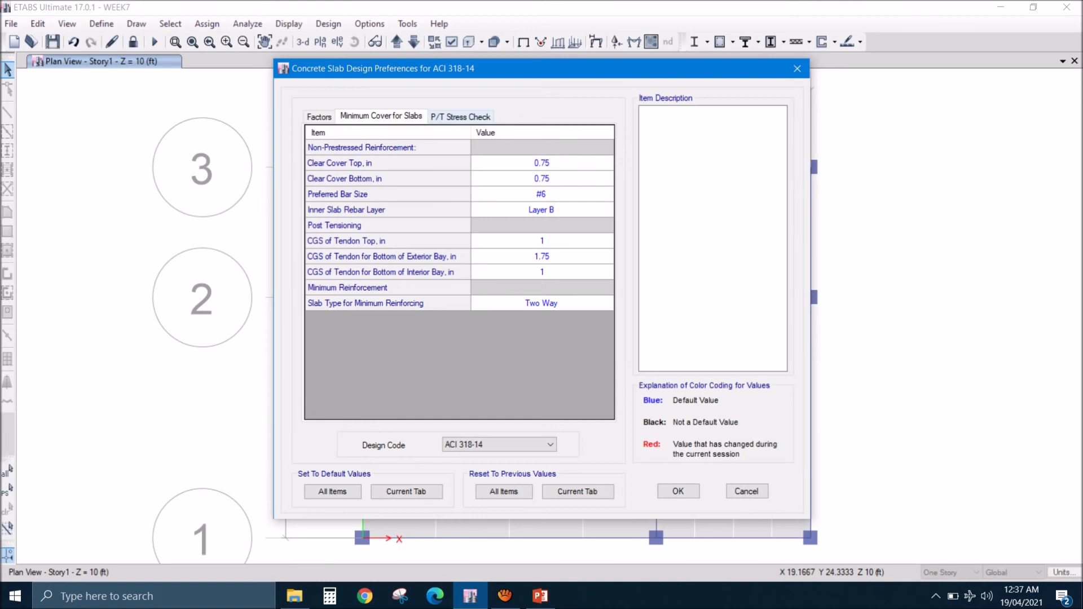
click(461, 116)
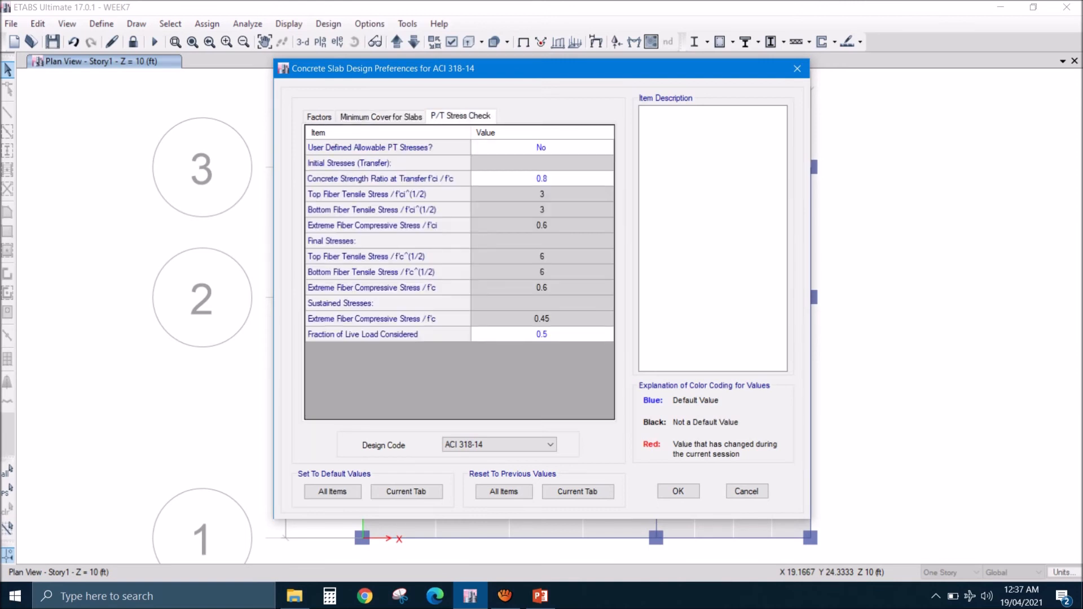
click(380, 116)
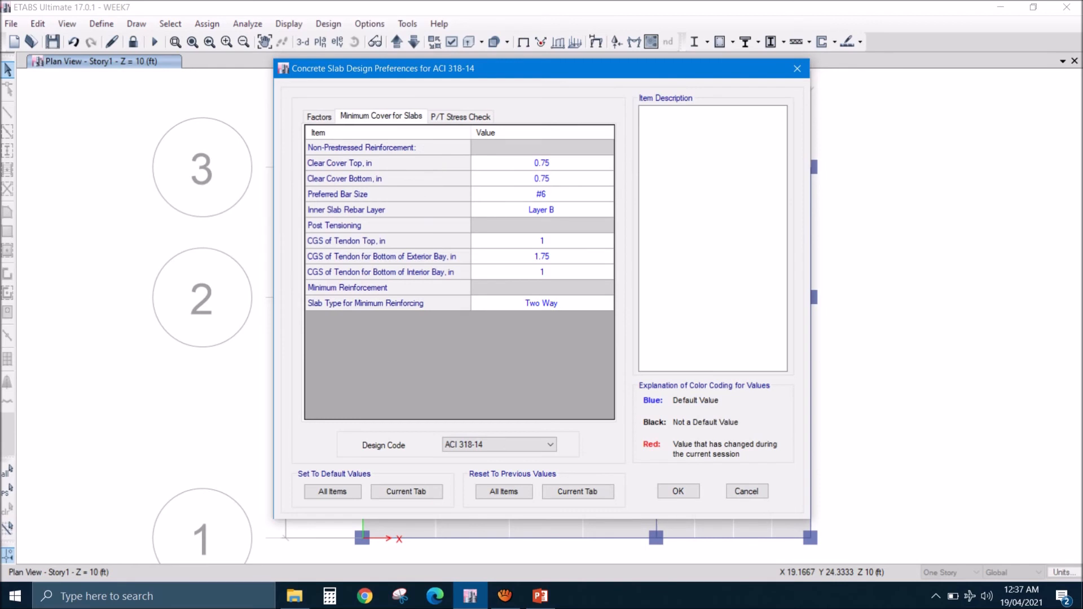
click(678, 490)
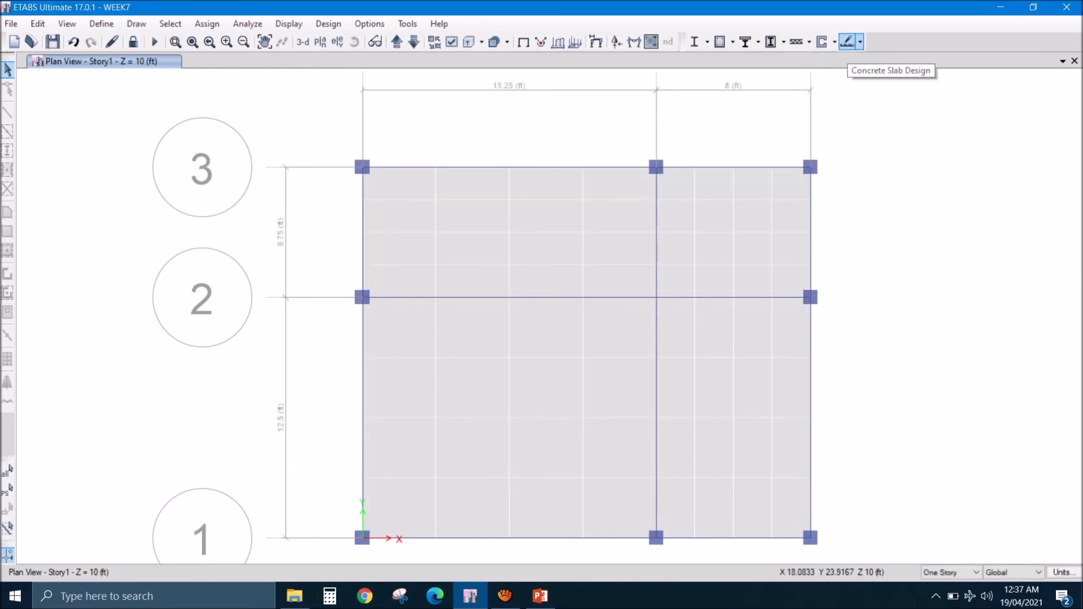
- Run the concrete slab design for Story1
click(847, 42)
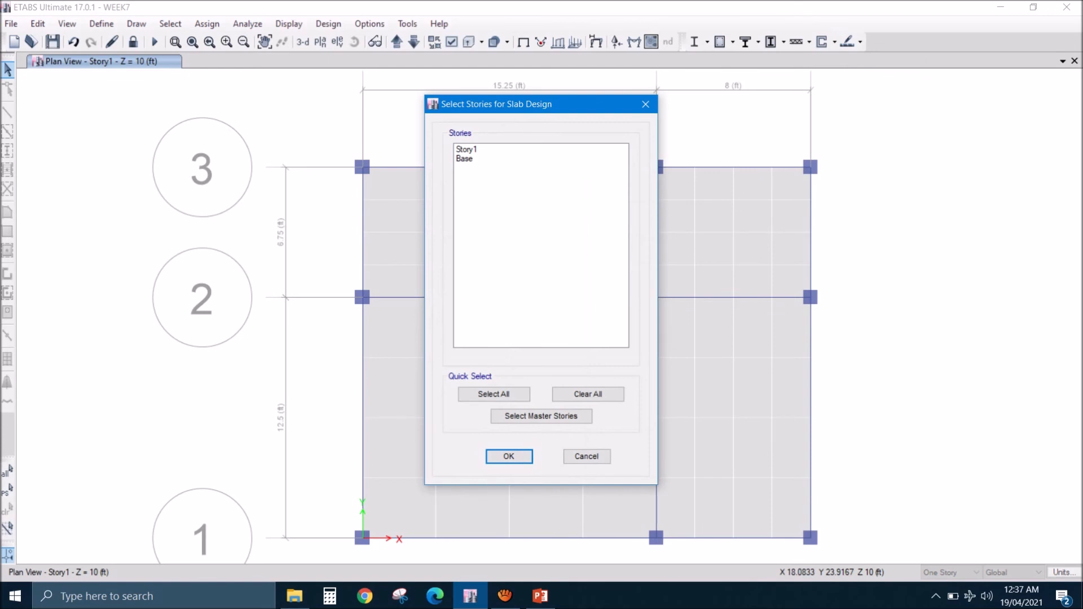
click(467, 150)
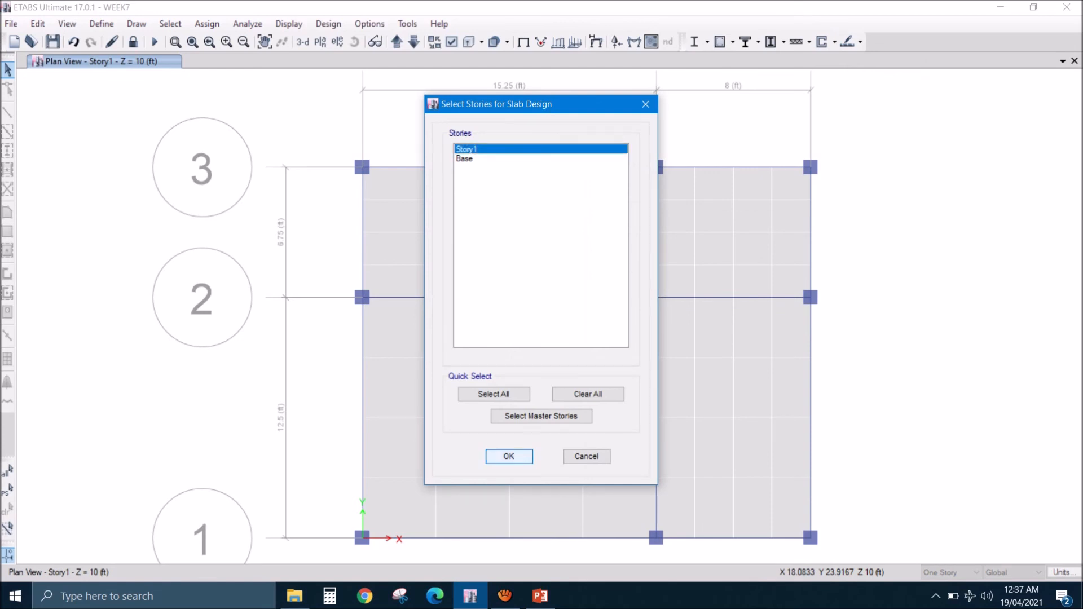
click(509, 456)
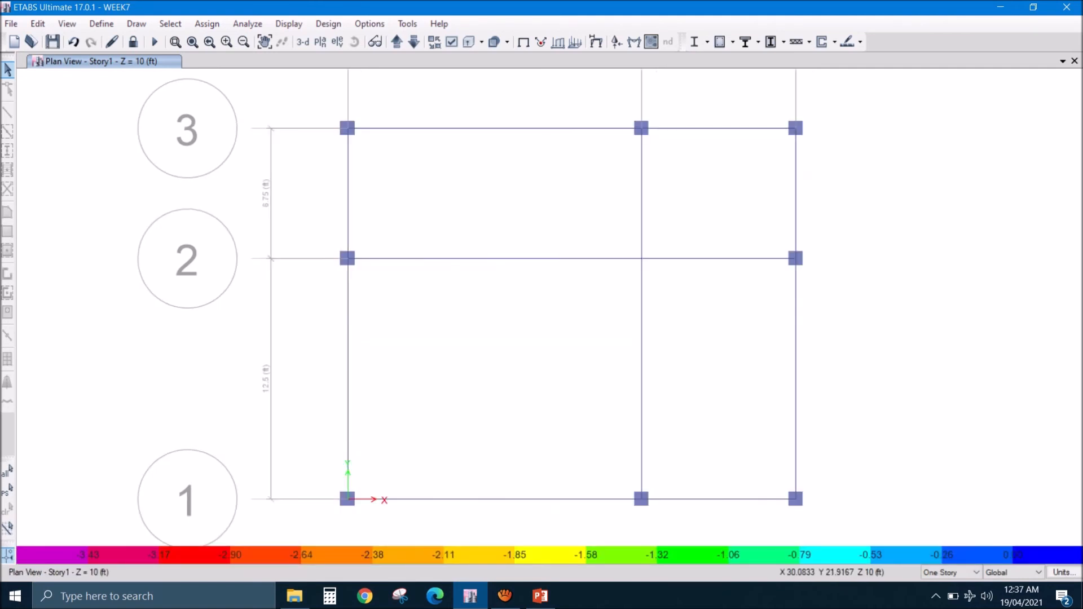
- Display the finite element based slab flexural design with minimum reinforcing imposed, showing enveloping bottom rebar in Direction 1
click(860, 41)
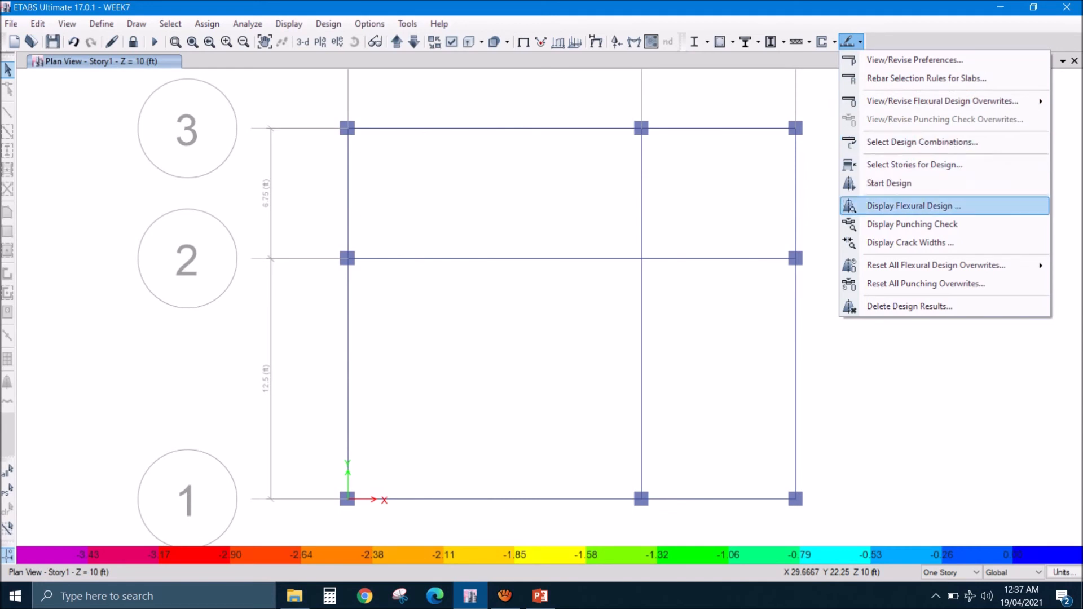
click(913, 206)
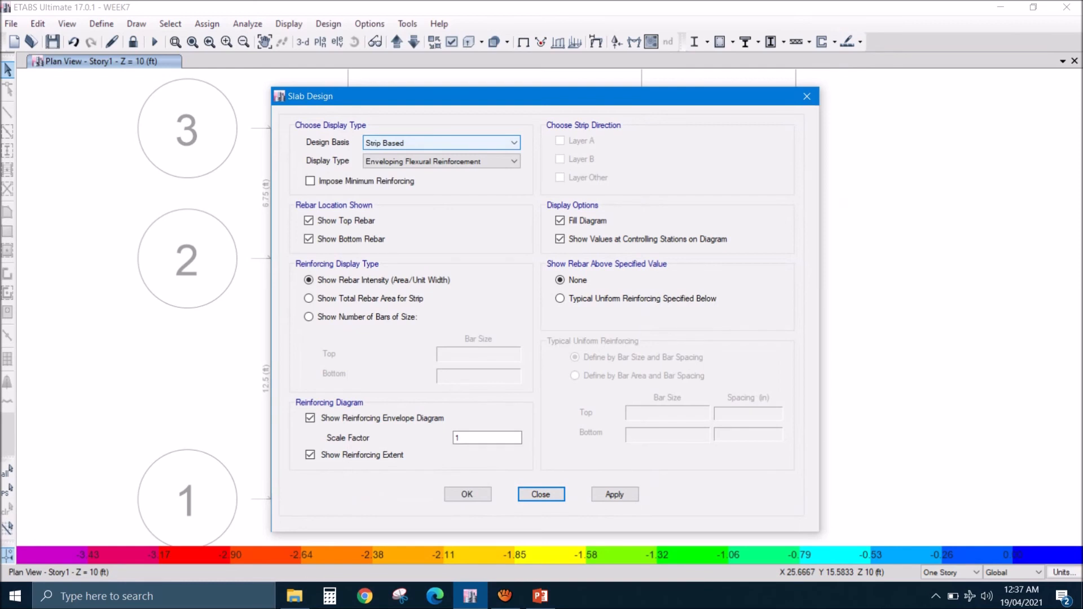
click(309, 181)
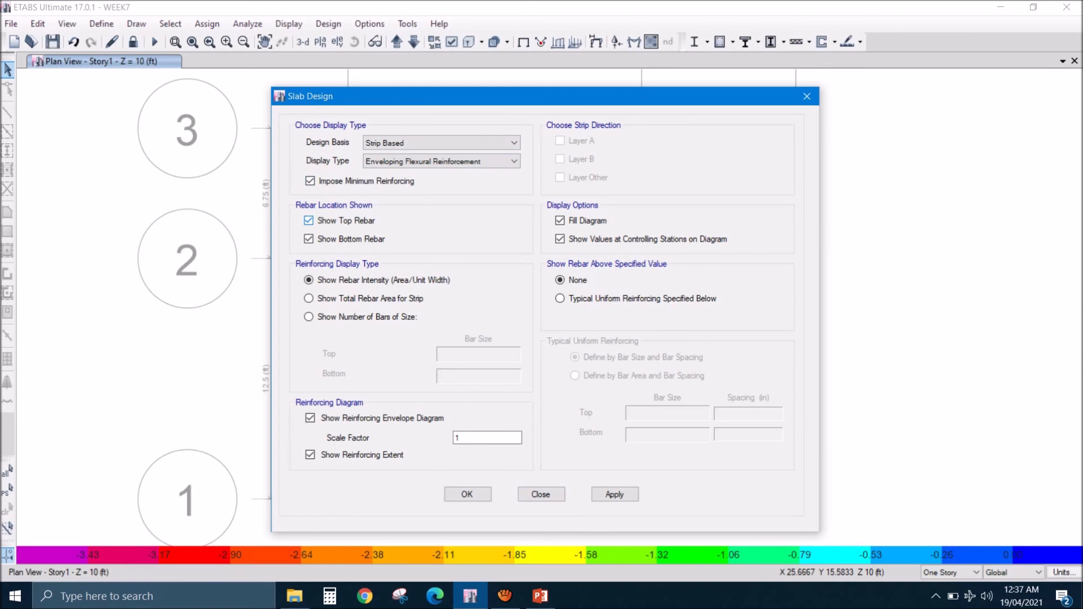
click(441, 142)
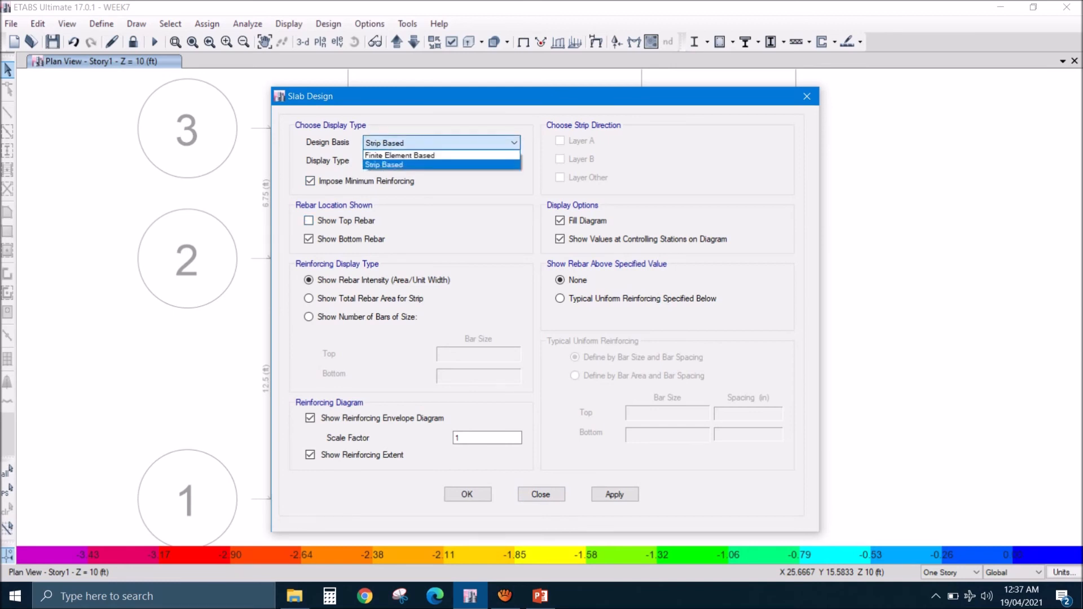
click(440, 155)
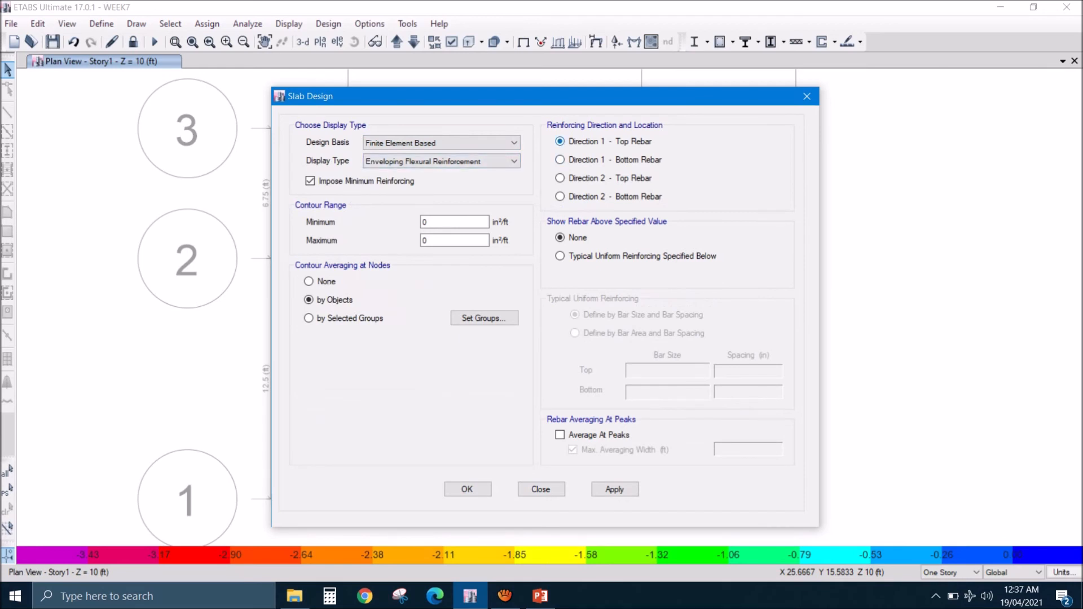
click(560, 160)
click(467, 489)
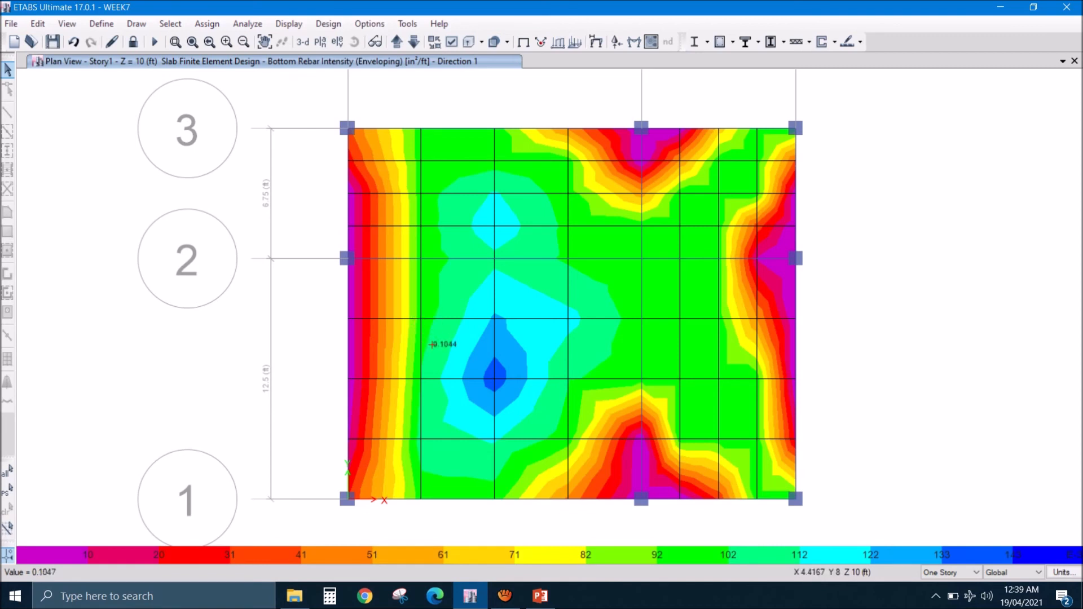
- Compare the Direction 1 bottom rebar intensities with the slab bar-area table on slide 10 of the week-7 presentation in PowerPoint
click(455, 364)
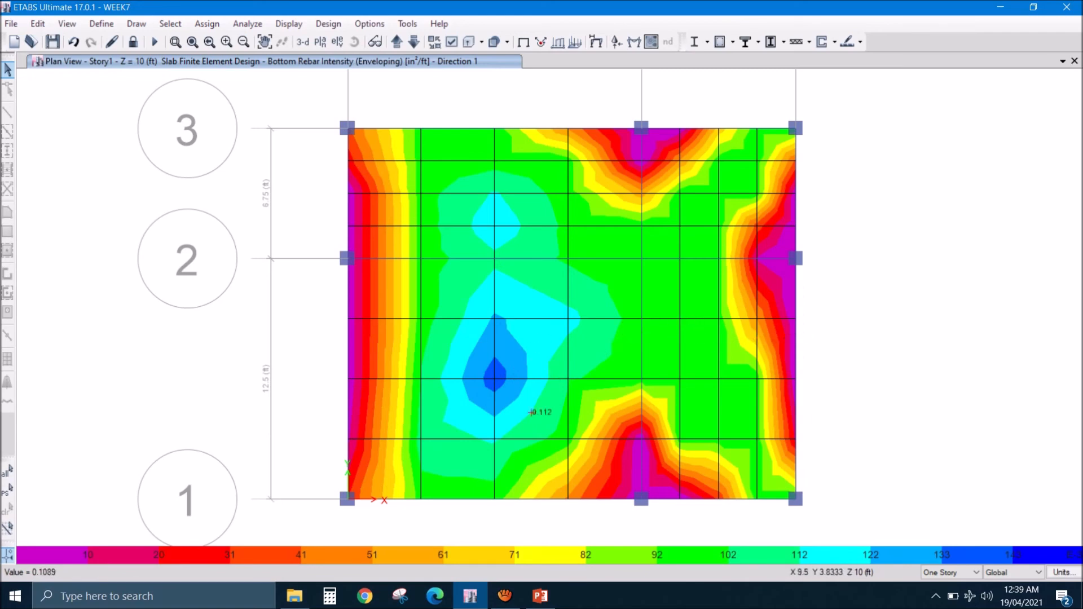
click(540, 595)
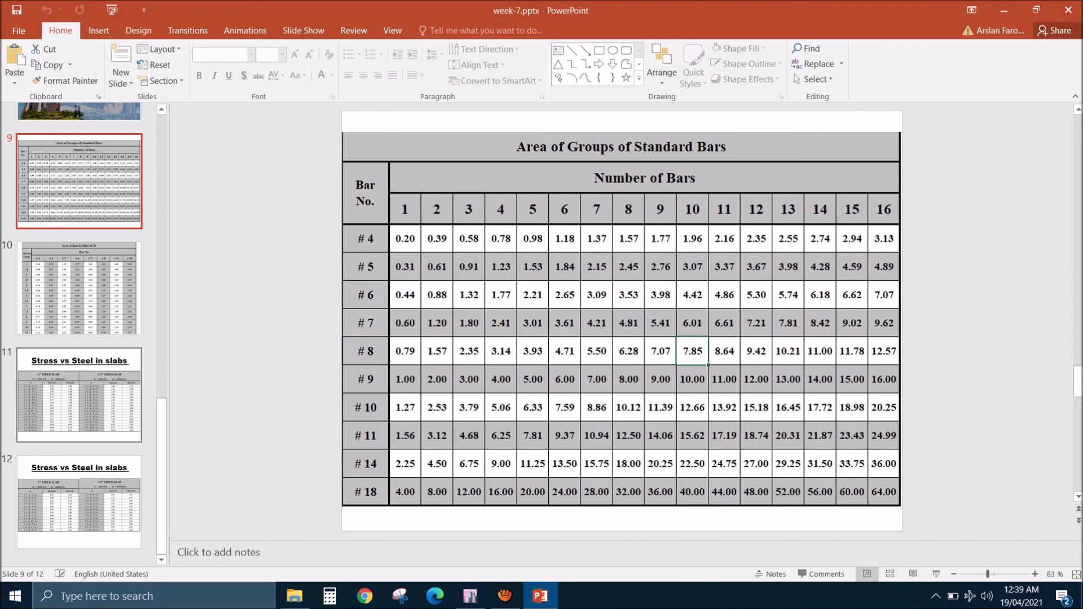
click(79, 289)
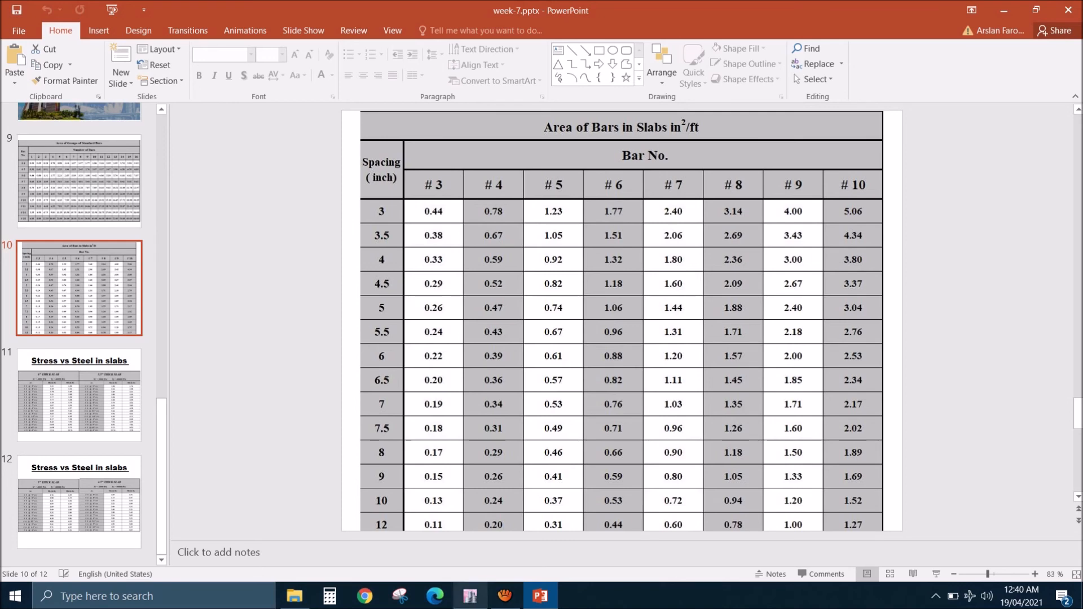
click(470, 596)
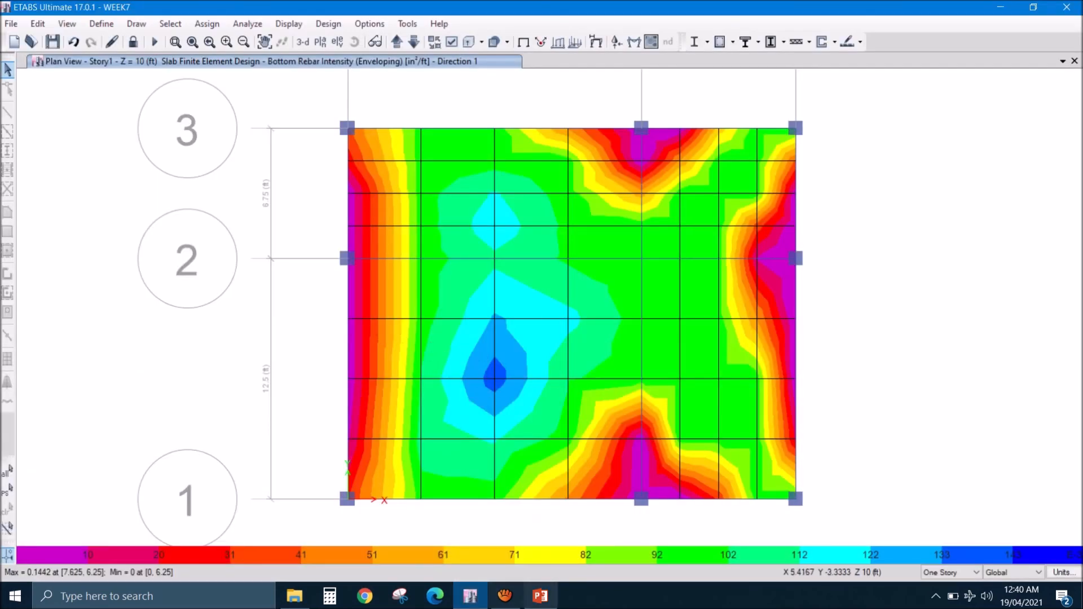
click(540, 596)
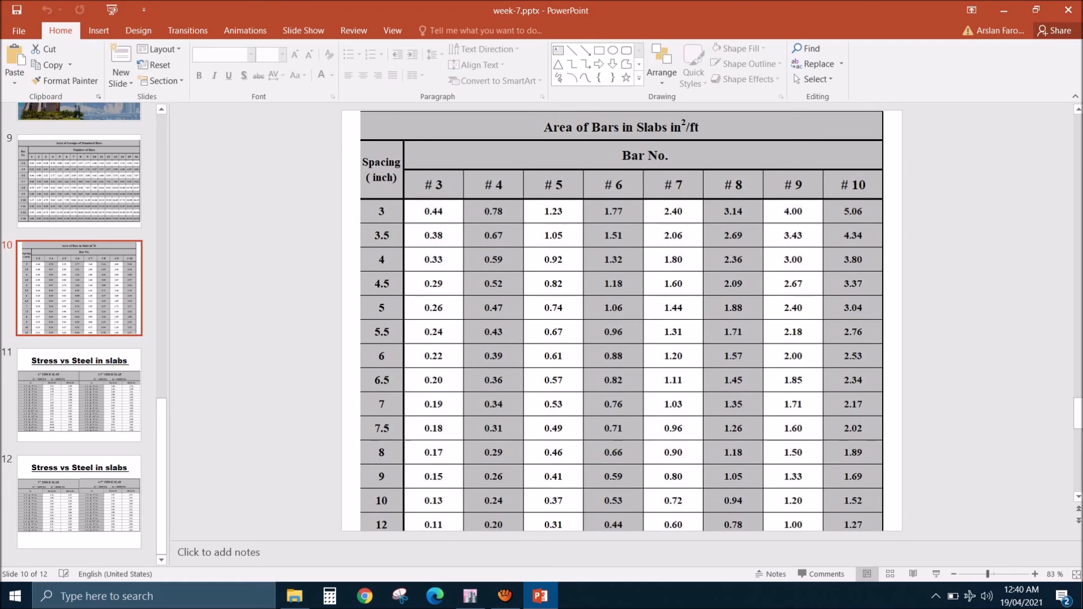
click(470, 596)
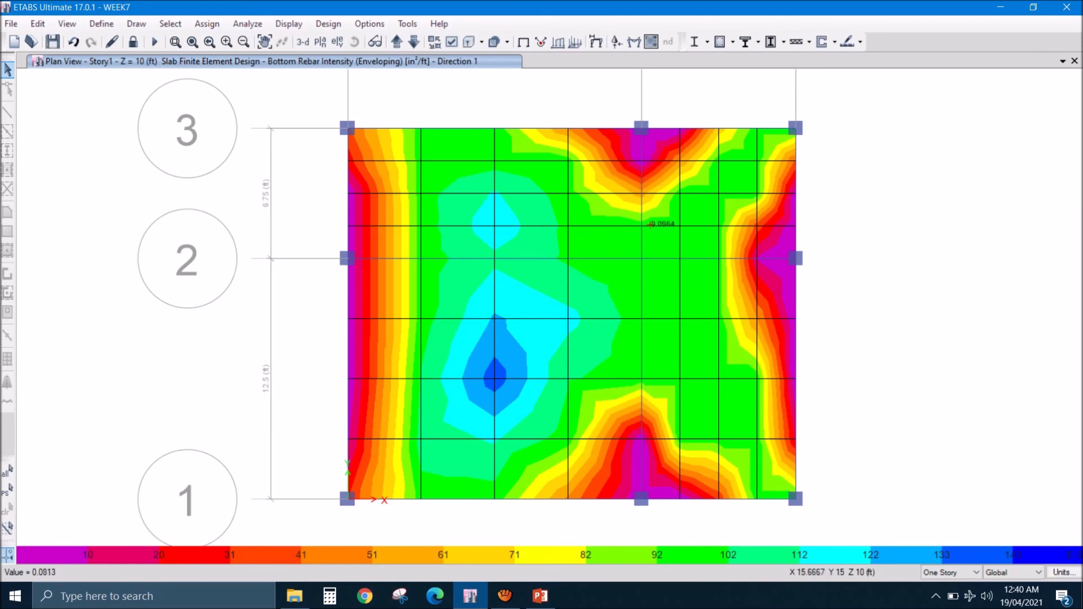
- Display the slab's enveloping bottom rebar intensity for Direction 2 and compare it with the slab bar-area table in PowerPoint
click(849, 42)
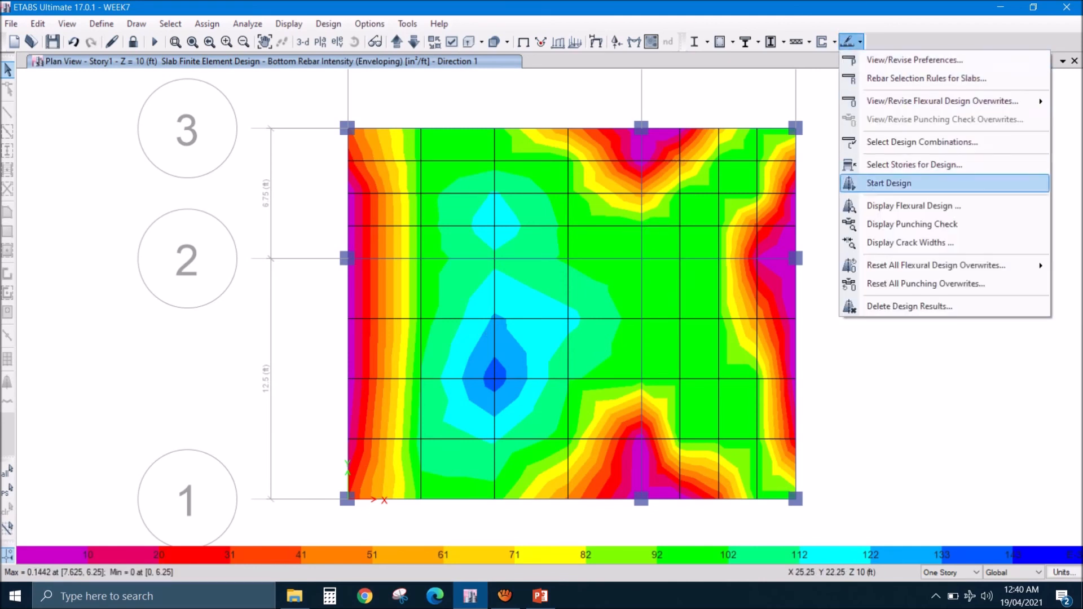
click(914, 205)
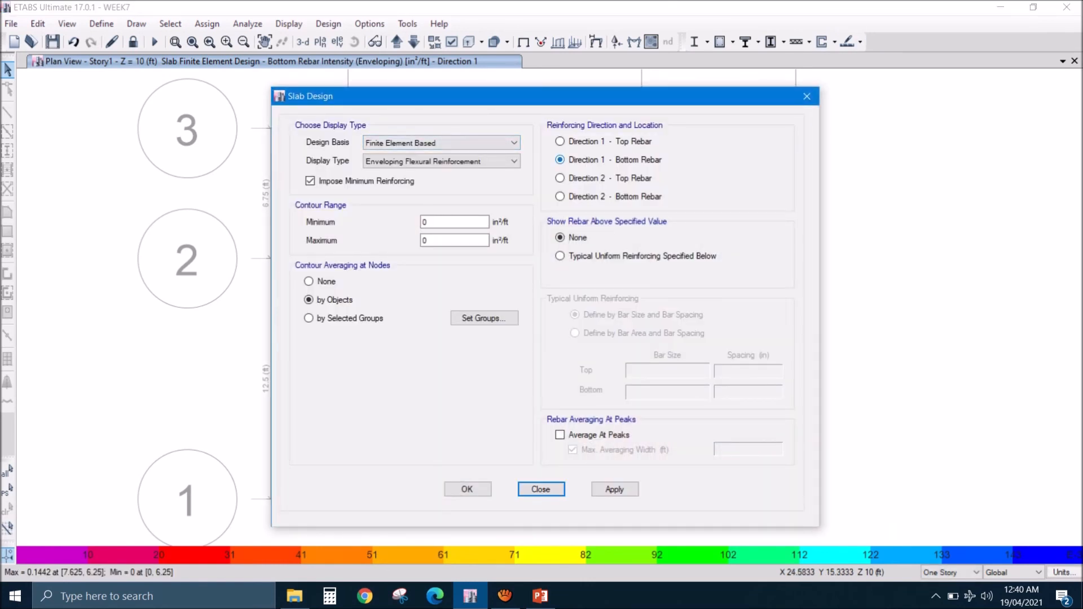
click(560, 196)
click(468, 489)
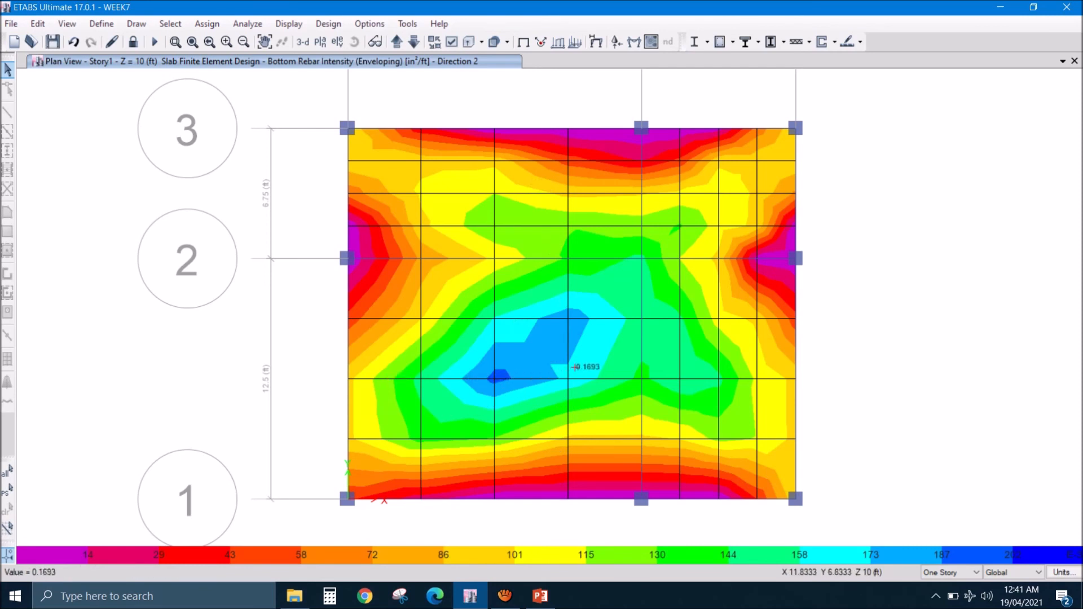
click(540, 596)
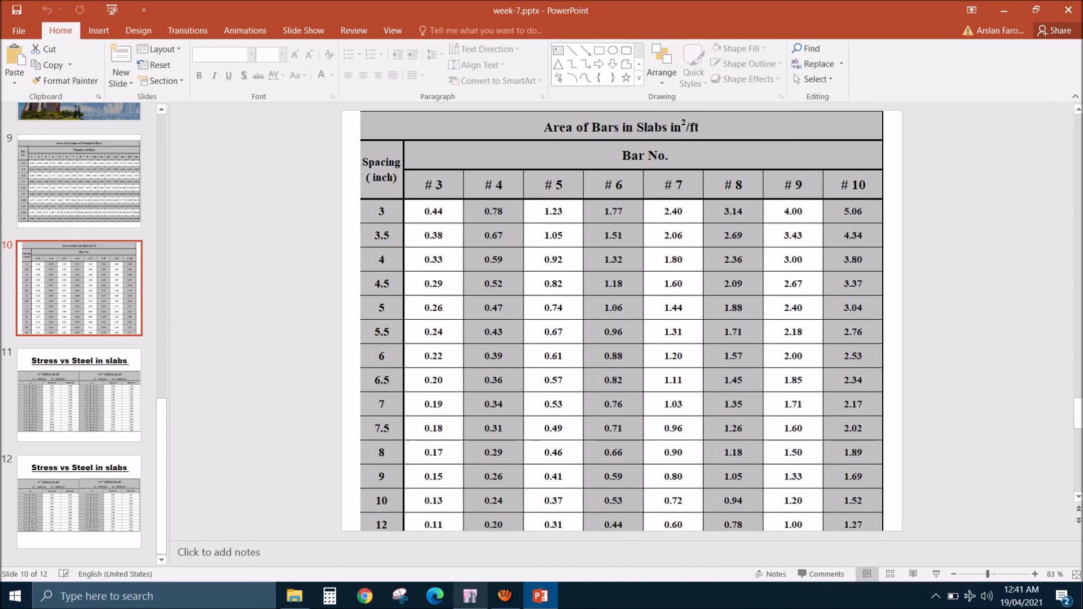
click(470, 596)
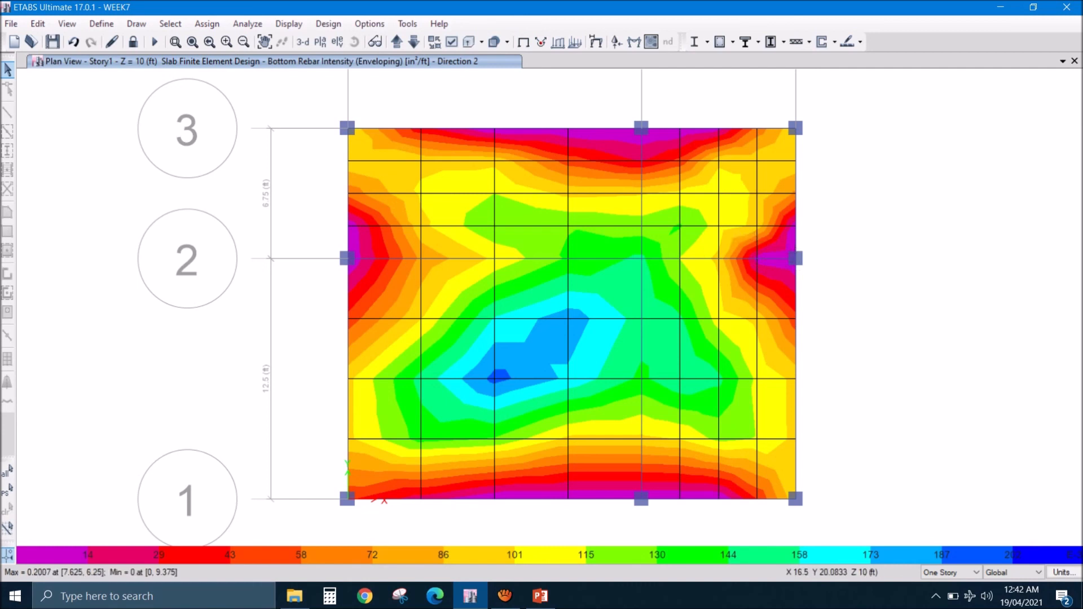
- Display the slab's resultant M11 moment contours for the SERVICE LOAD combination
click(651, 41)
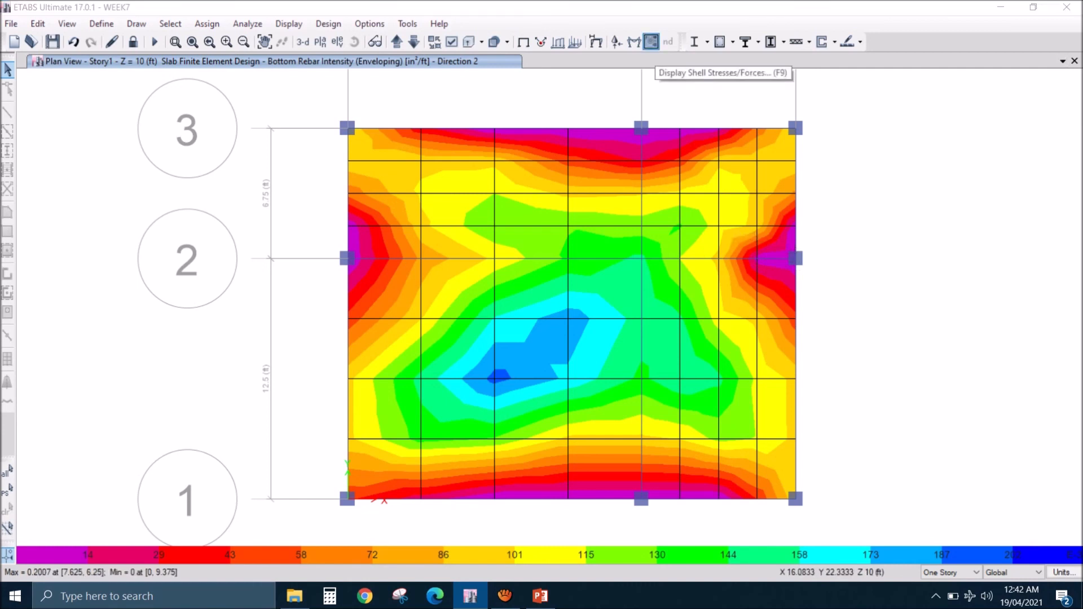
click(497, 117)
click(571, 222)
click(470, 521)
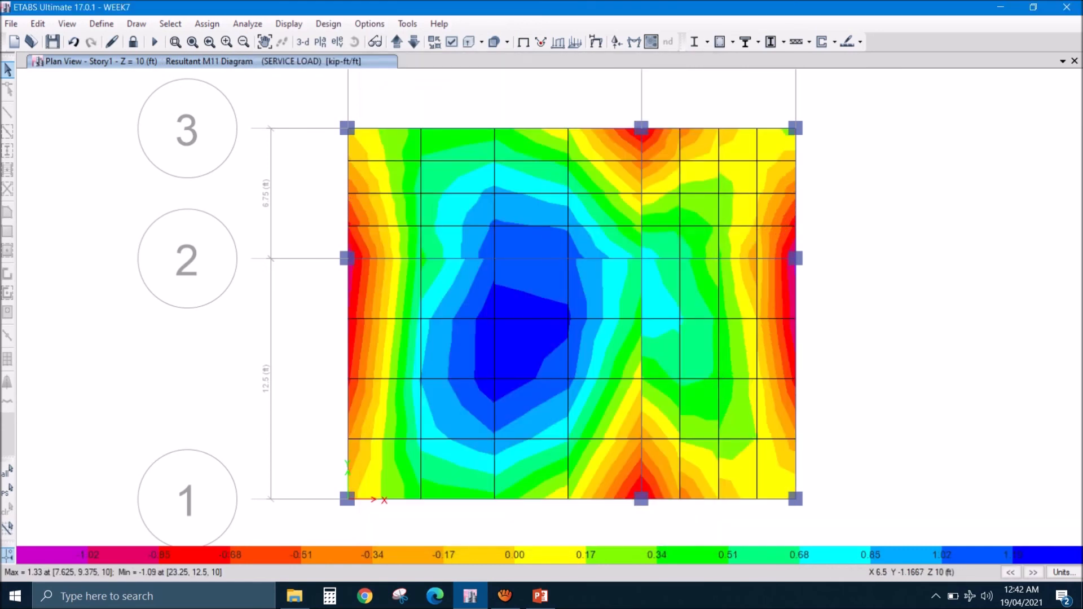
mouse_move(370, 277)
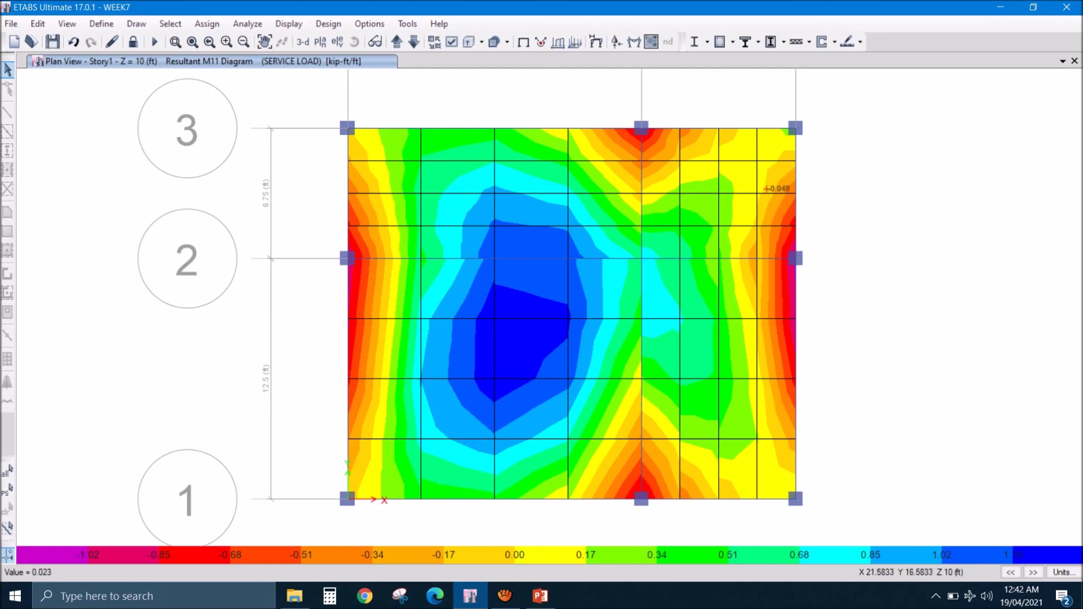
- Display the slab's resultant M22 moment contours for the SERVICE LOAD combination
click(651, 41)
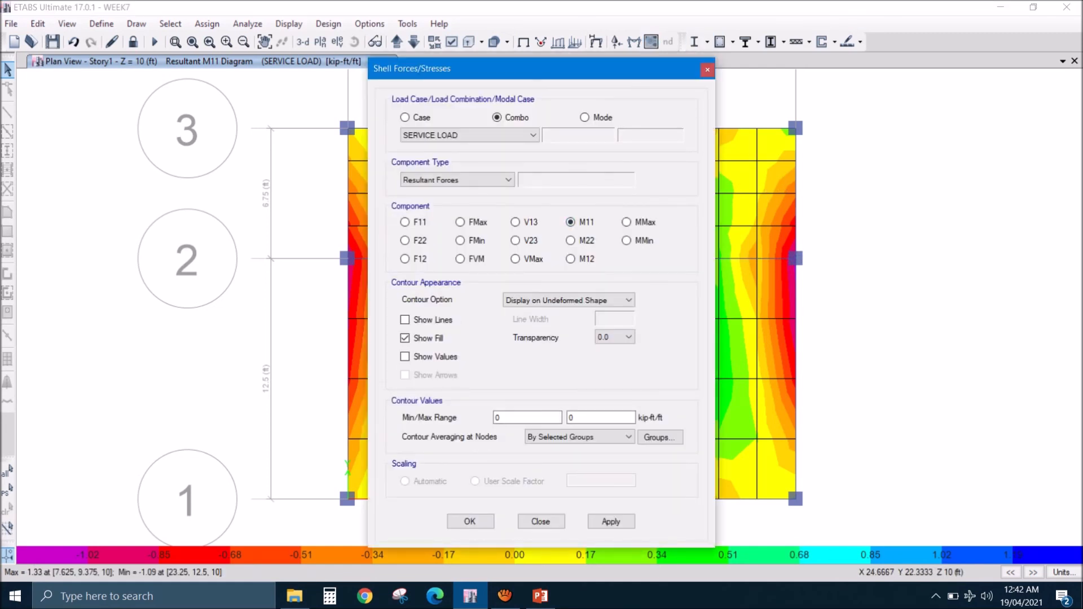
click(570, 240)
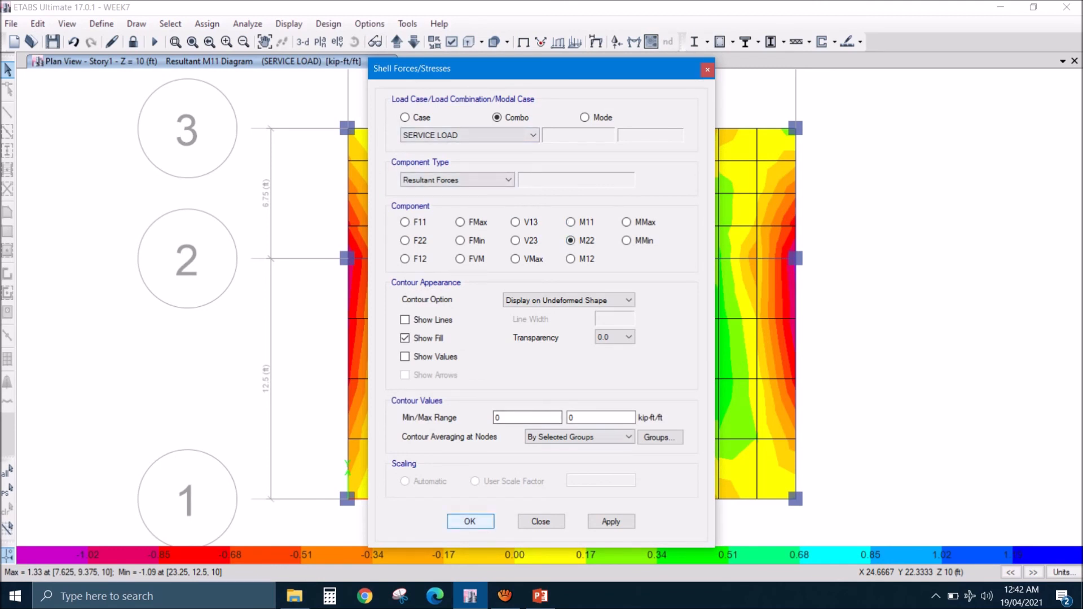
click(470, 521)
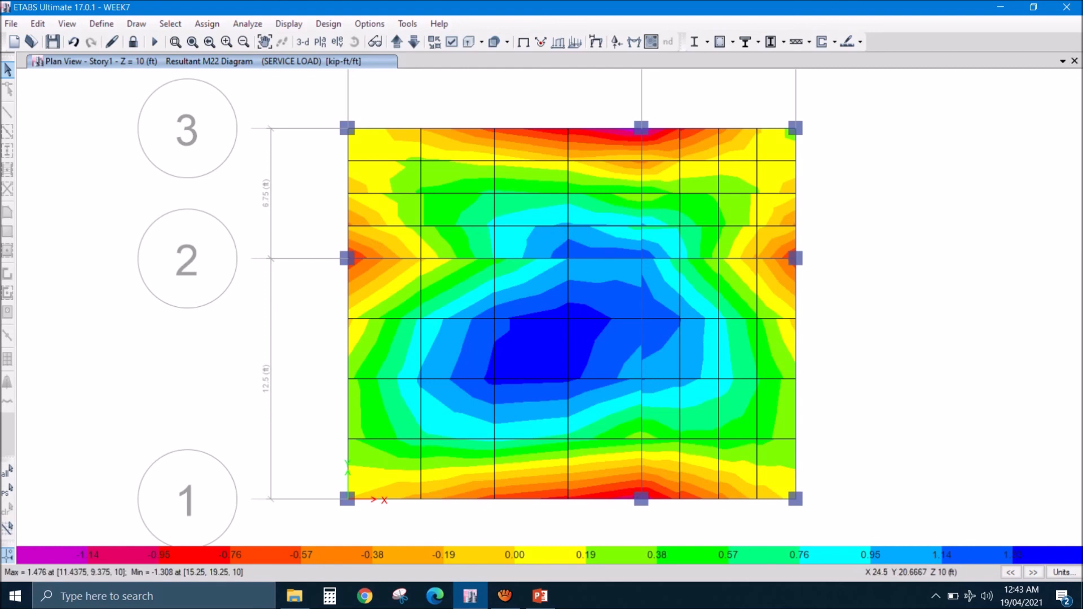
- Display the finite element based slab flexural design showing enveloping top rebar intensity in Direction 1
click(859, 42)
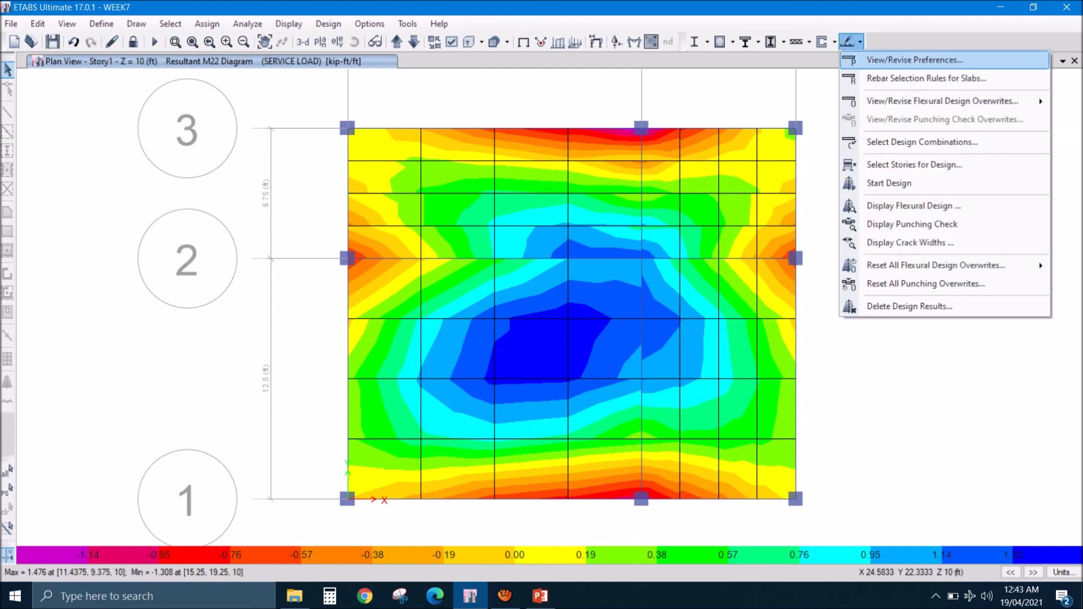
click(914, 206)
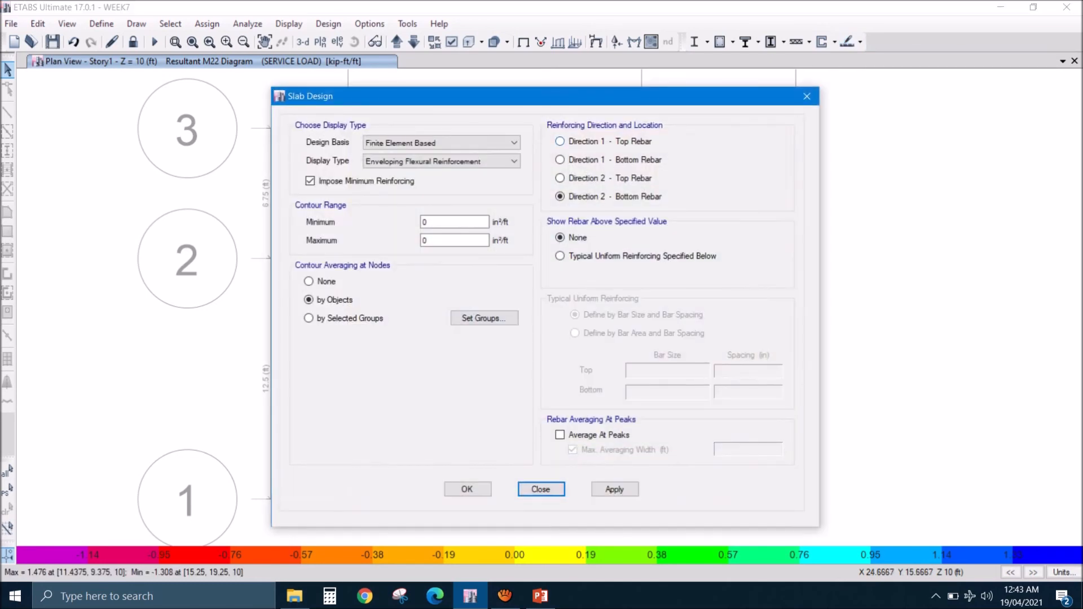
click(561, 141)
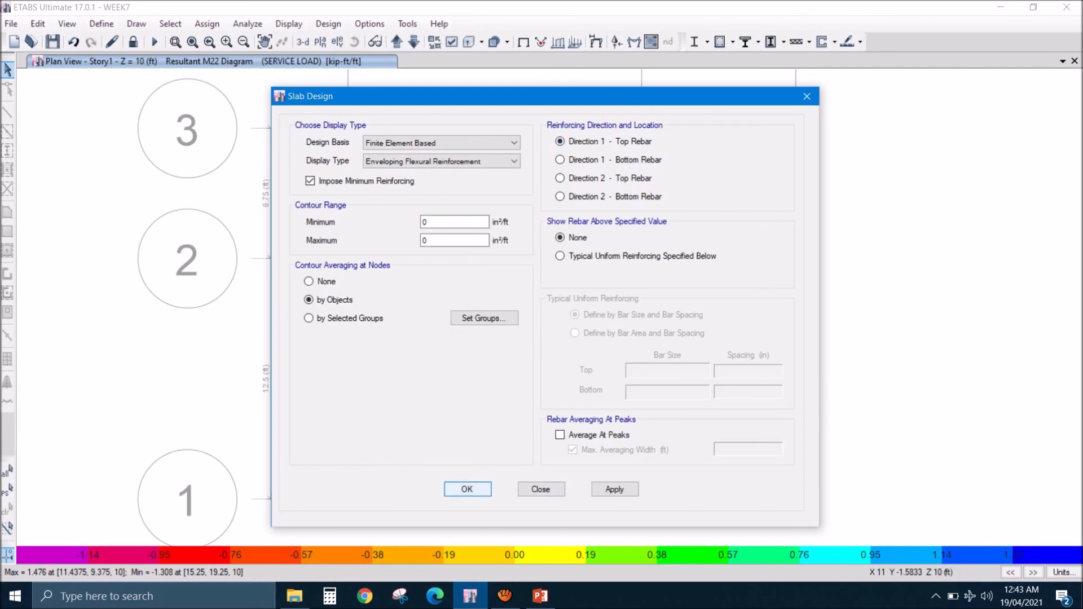
click(468, 489)
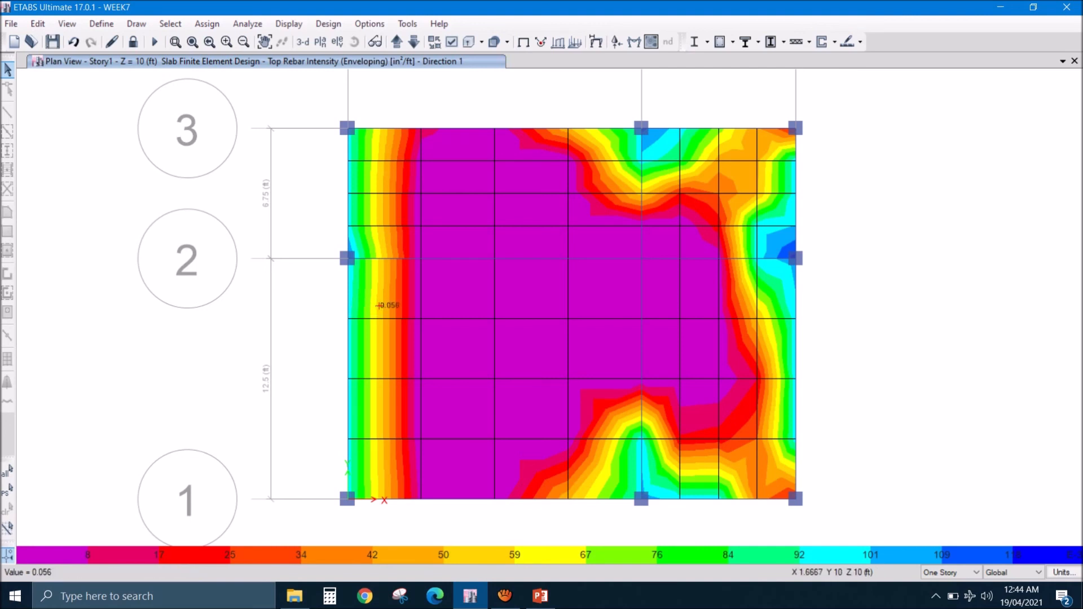
- Compare the Direction 1 top rebar intensities across the slab with the slab bar-area table on slide 10 in PowerPoint
click(540, 597)
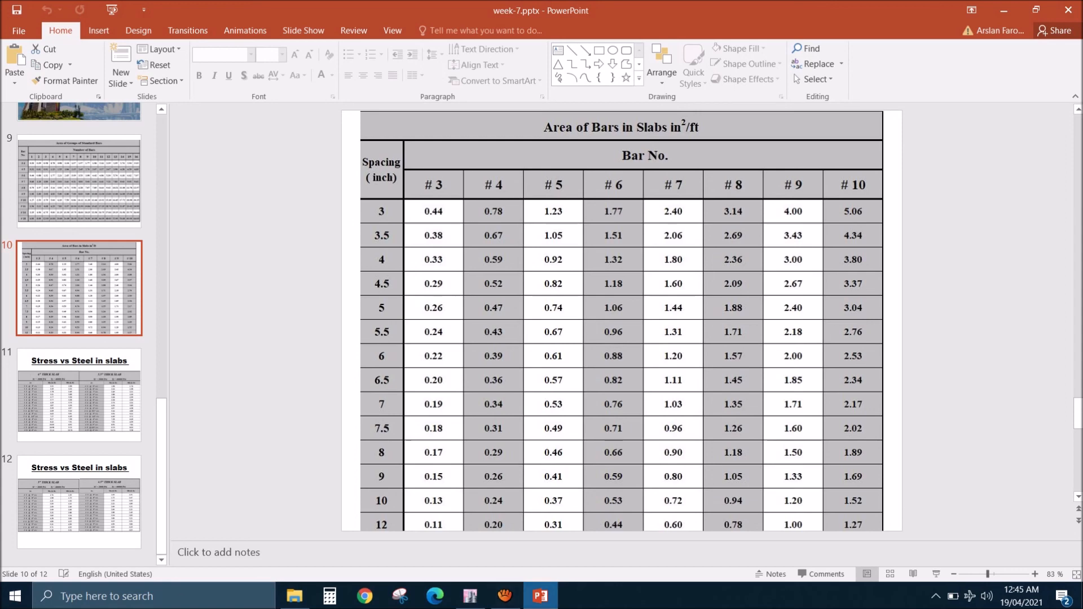
click(470, 596)
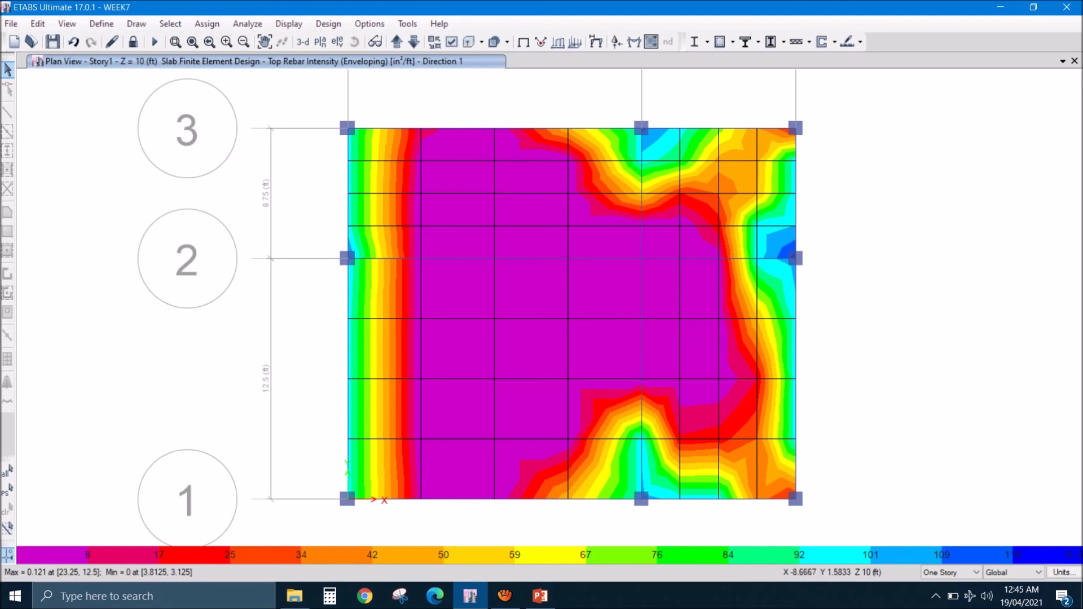
mouse_move(540, 596)
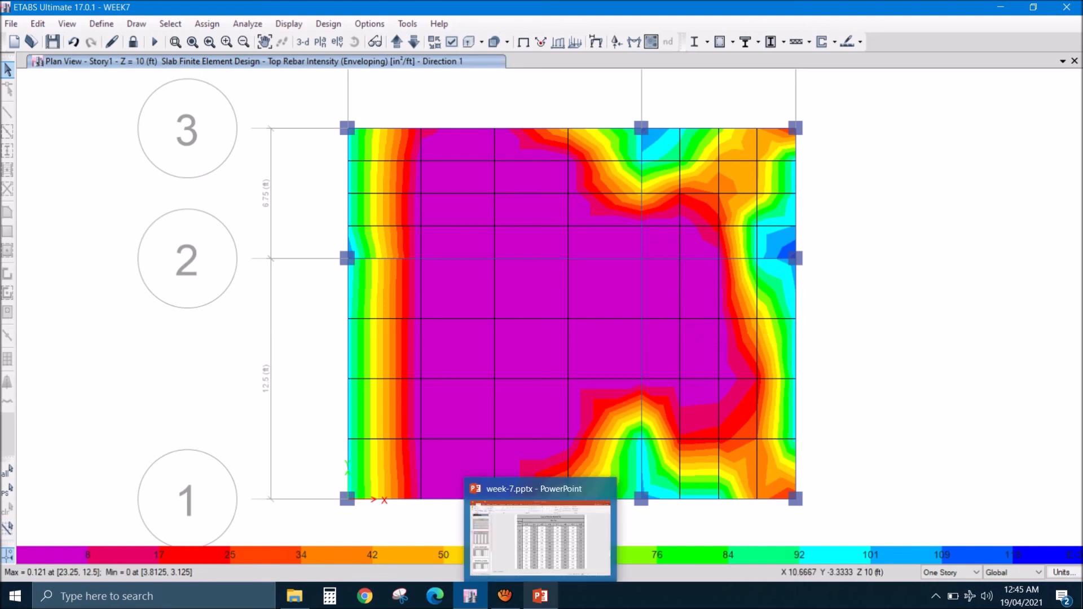
click(540, 596)
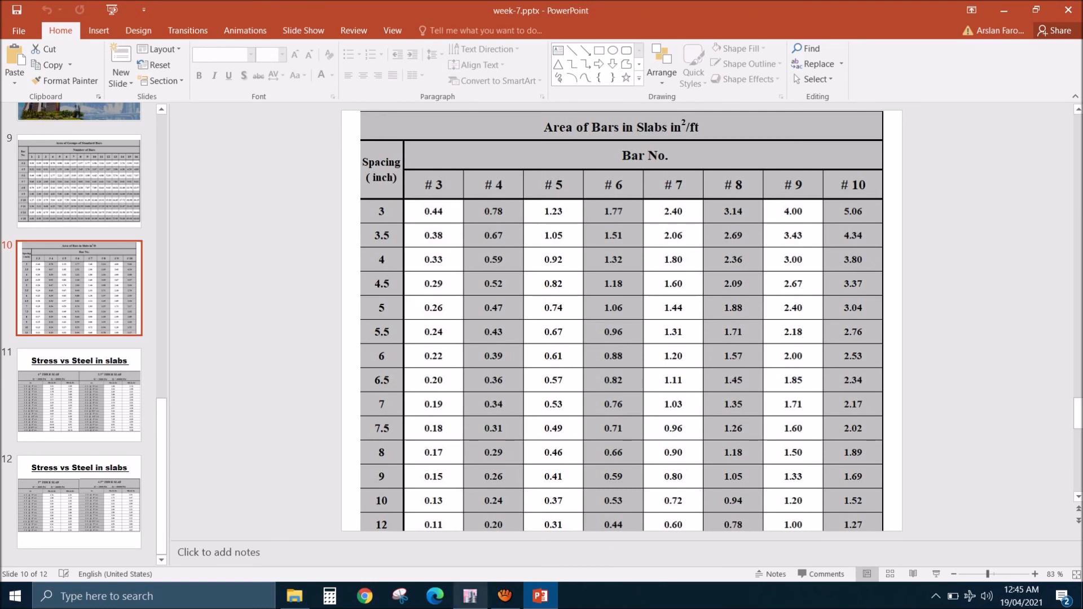
click(470, 596)
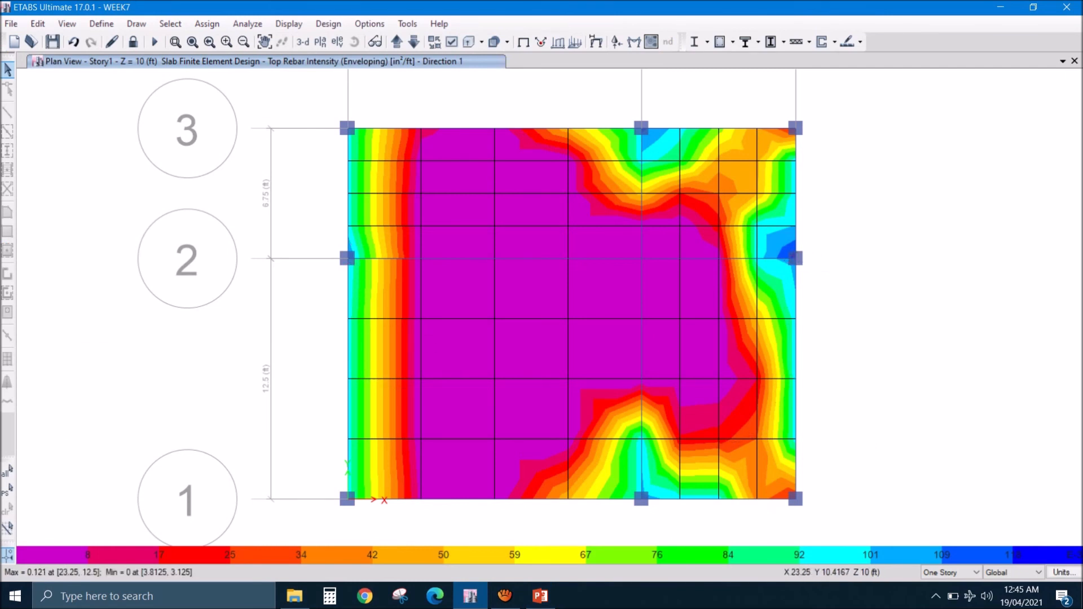
mouse_move(766, 347)
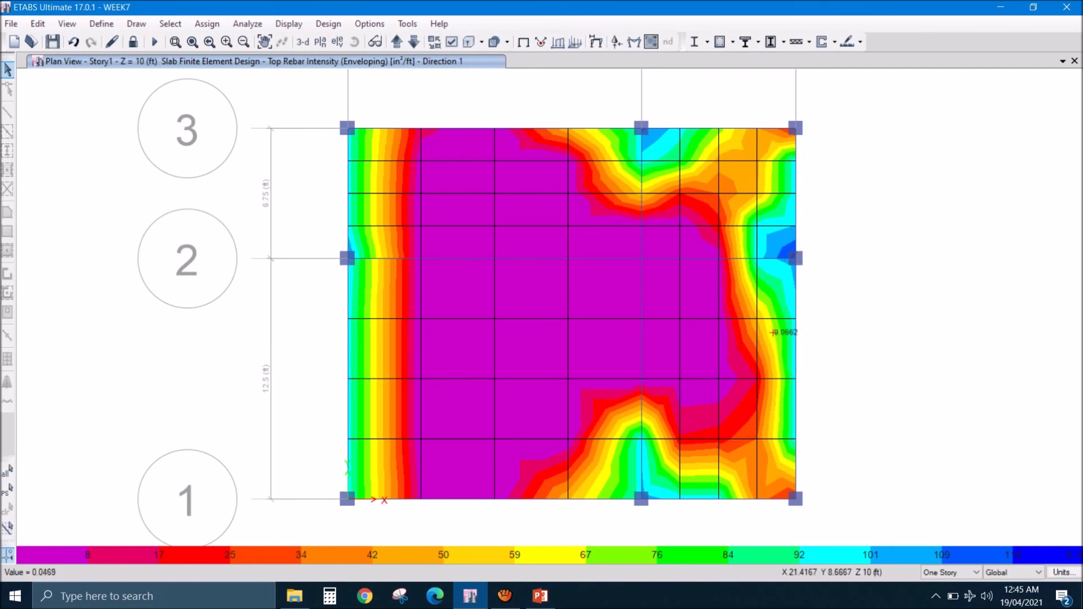
mouse_move(567, 143)
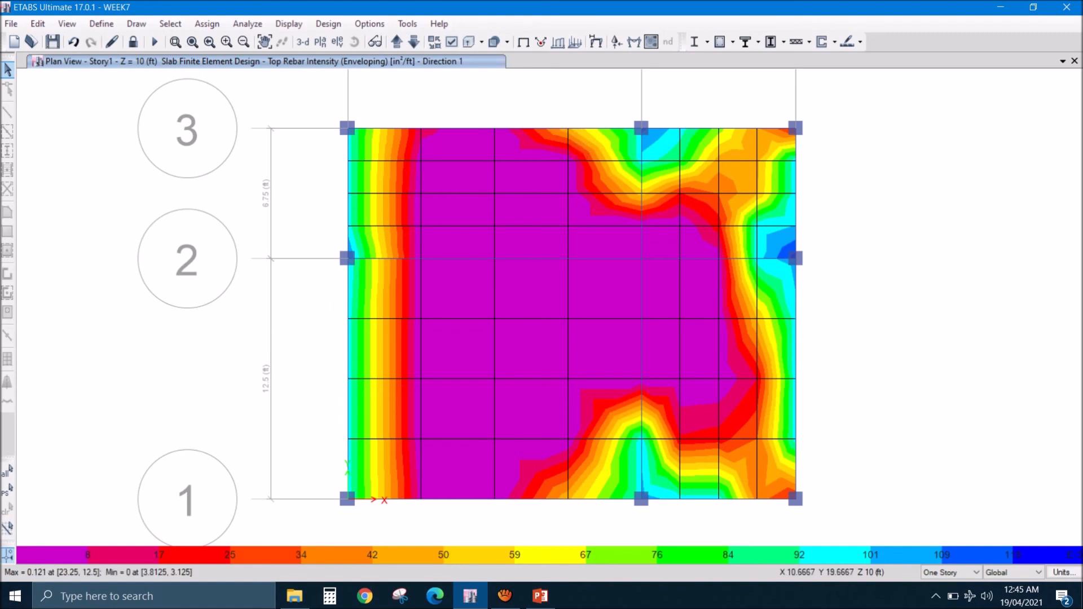
- Switch the slab flexural design display to enveloping top rebar intensity in Direction 2
click(849, 41)
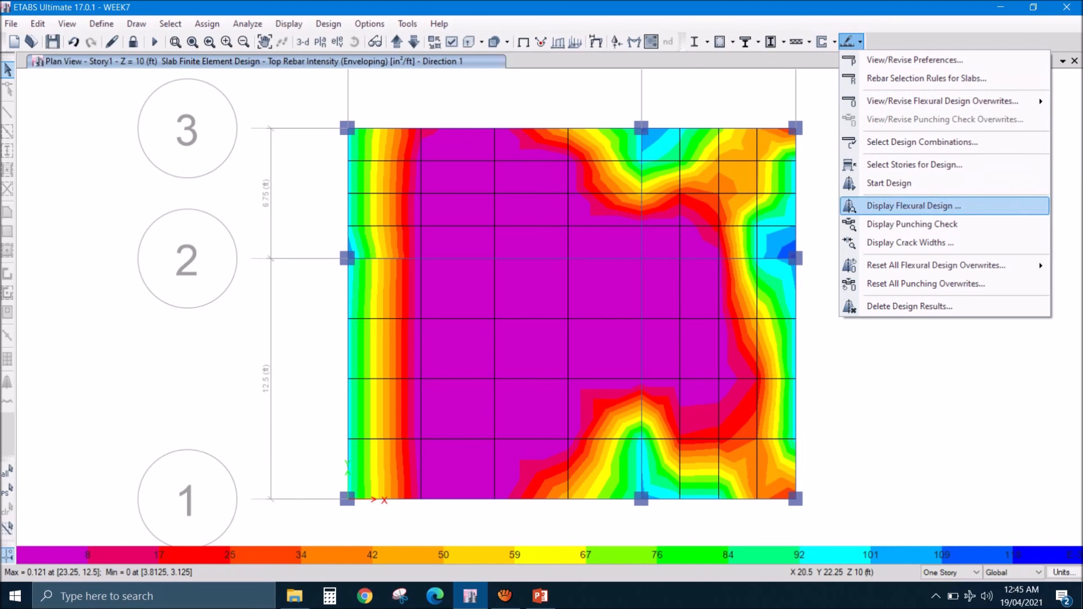
click(914, 206)
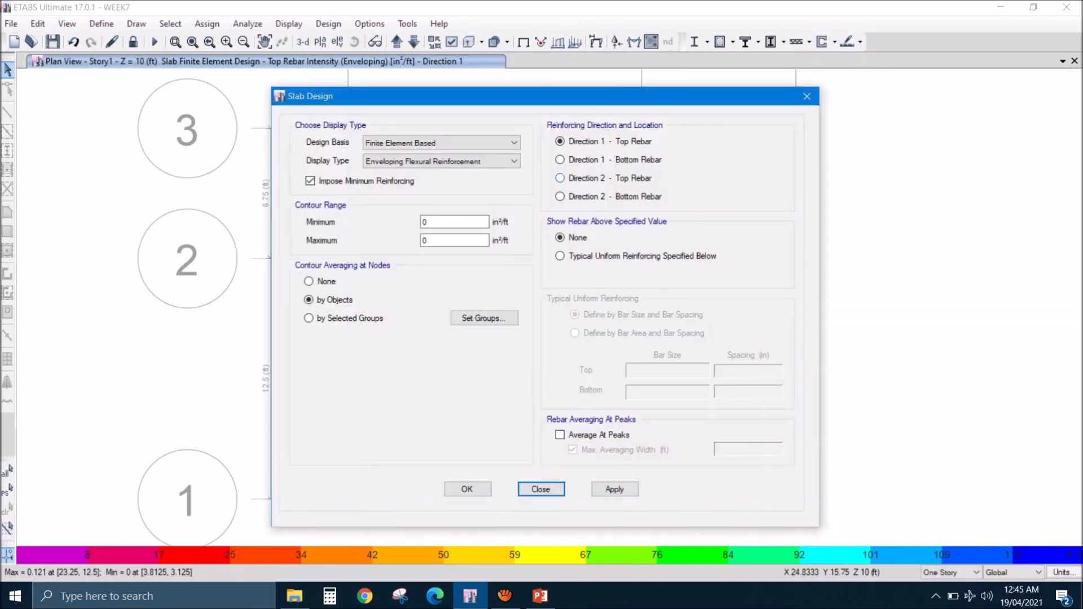
click(561, 178)
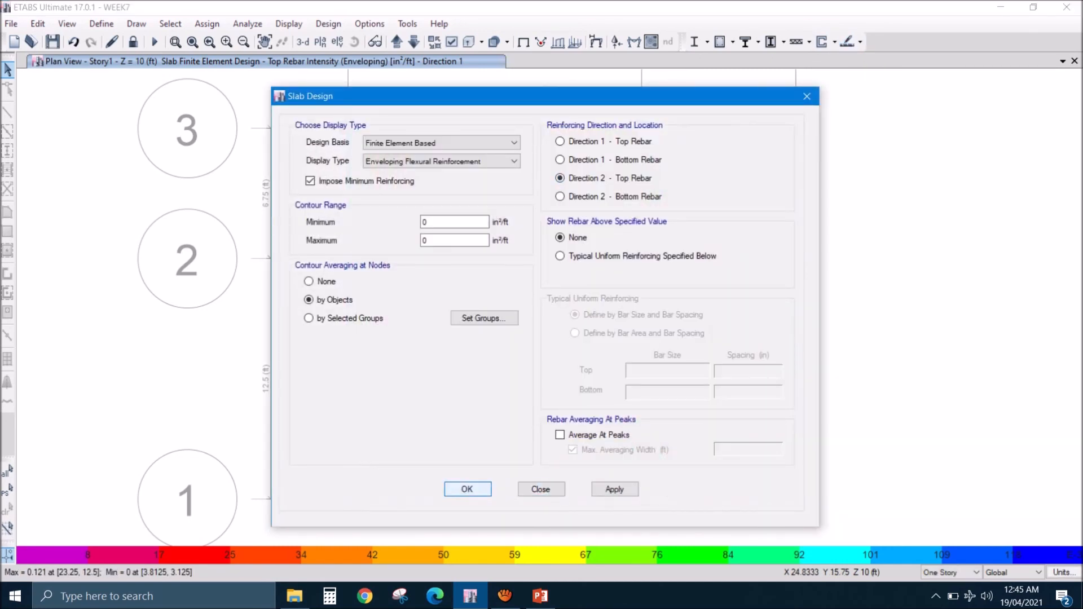
click(468, 489)
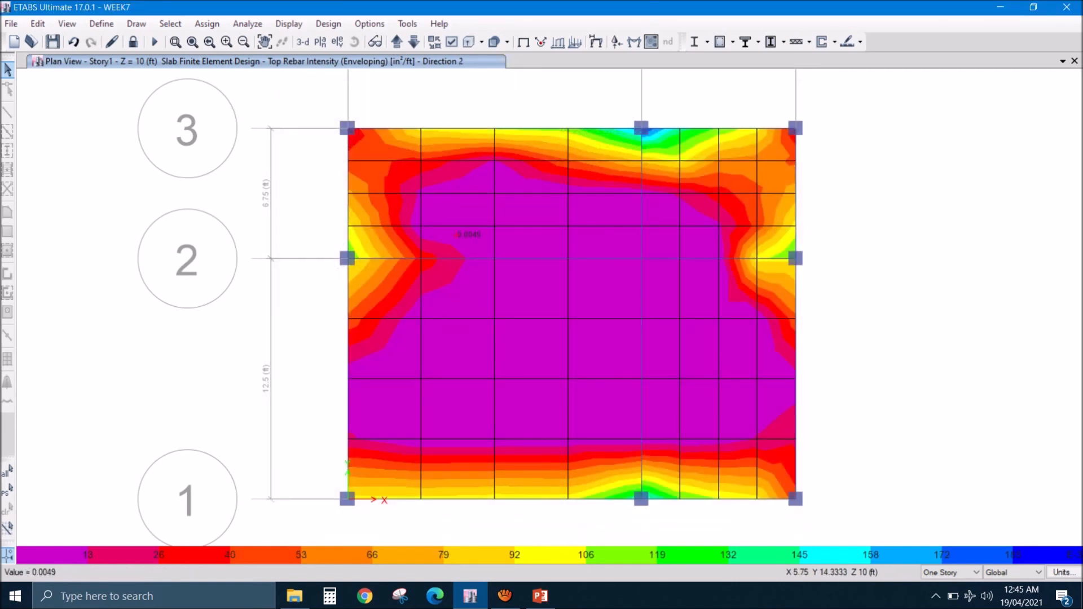